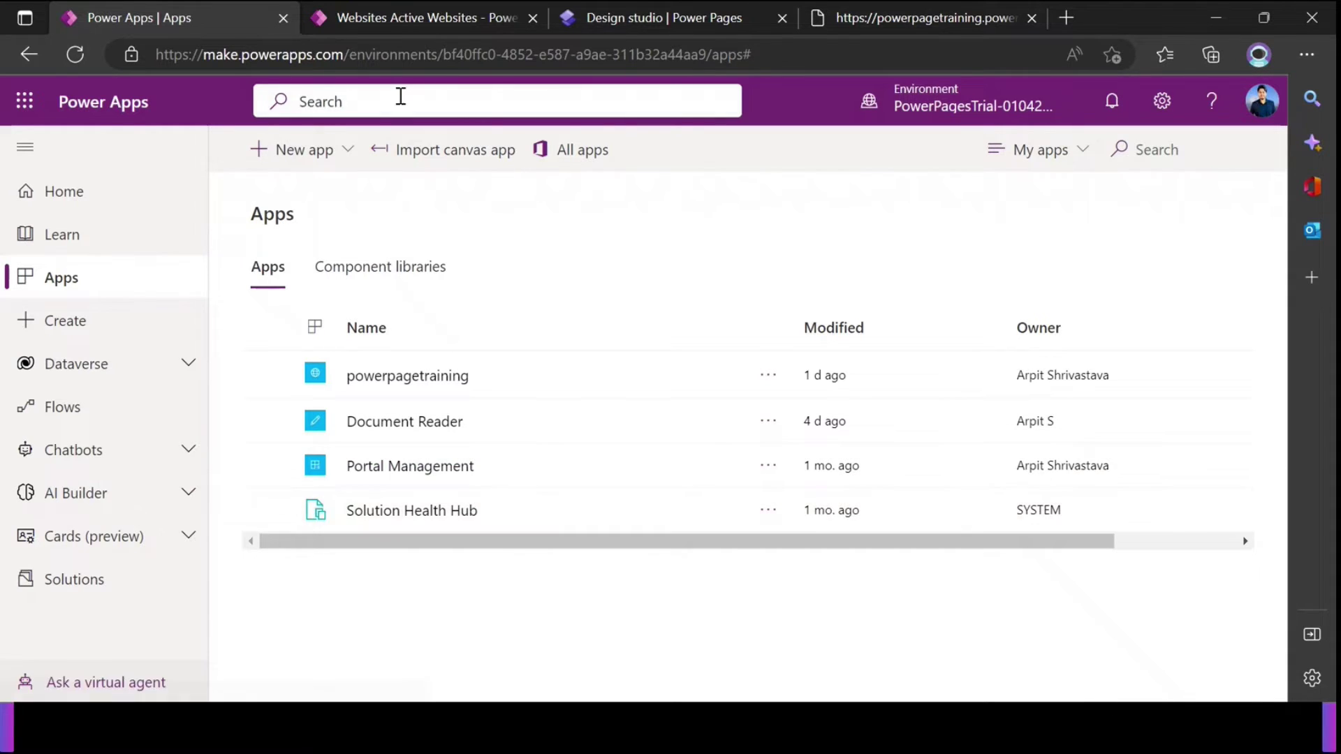
Preview the powerpagetraining site's Manage Events page in the browser from the Power Pages design studio
click(401, 30)
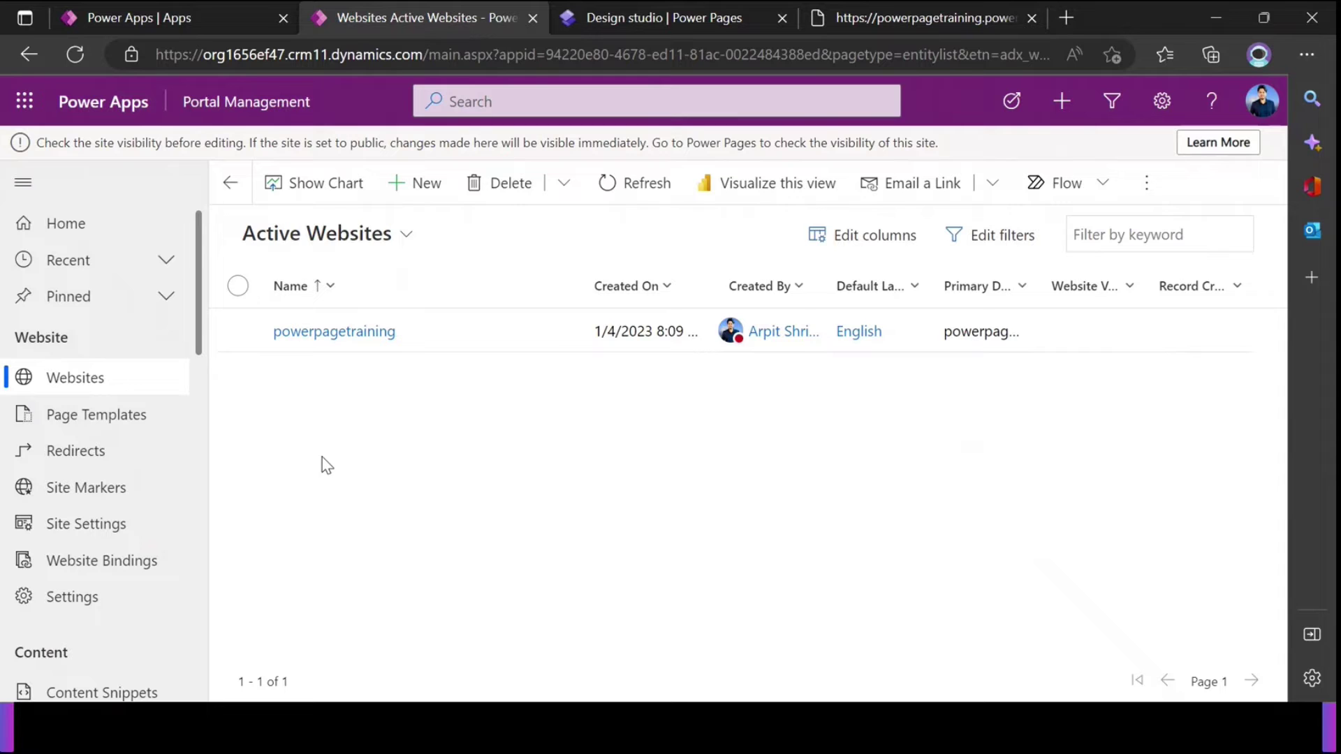
click(945, 26)
click(1066, 17)
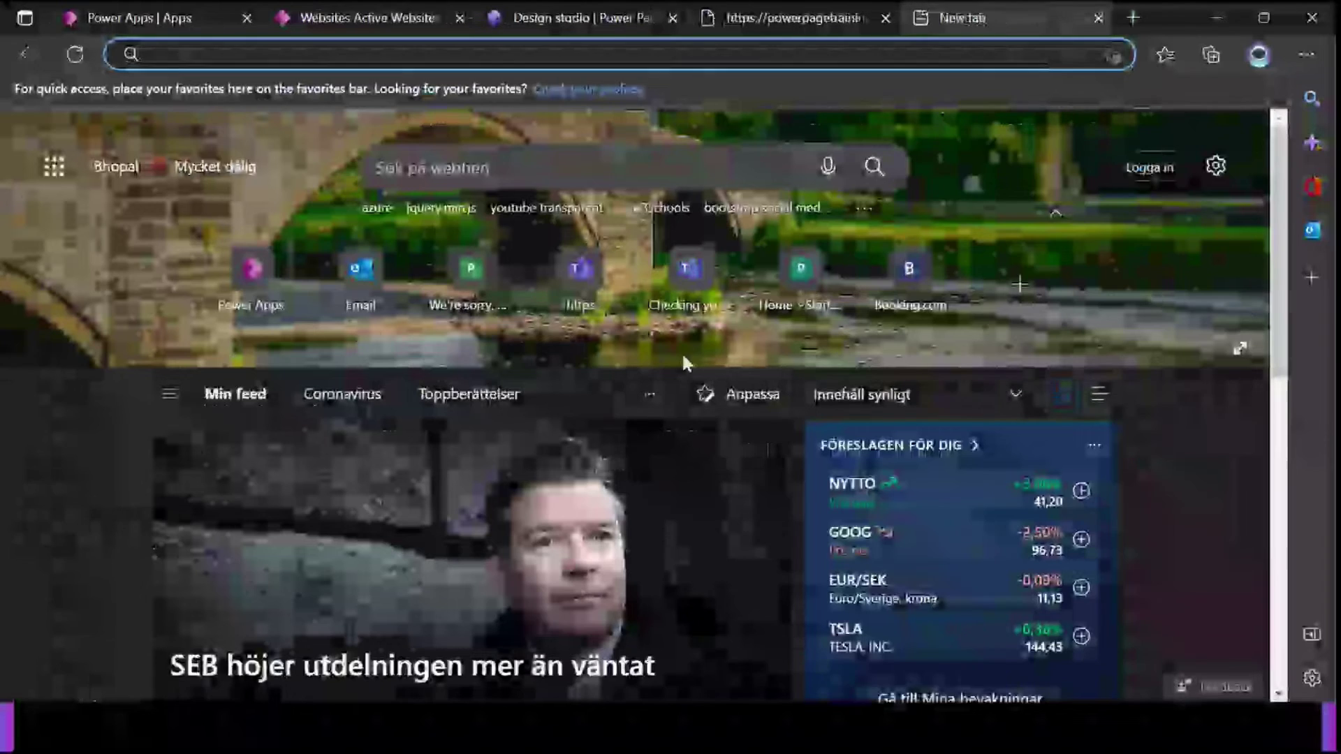
click(594, 18)
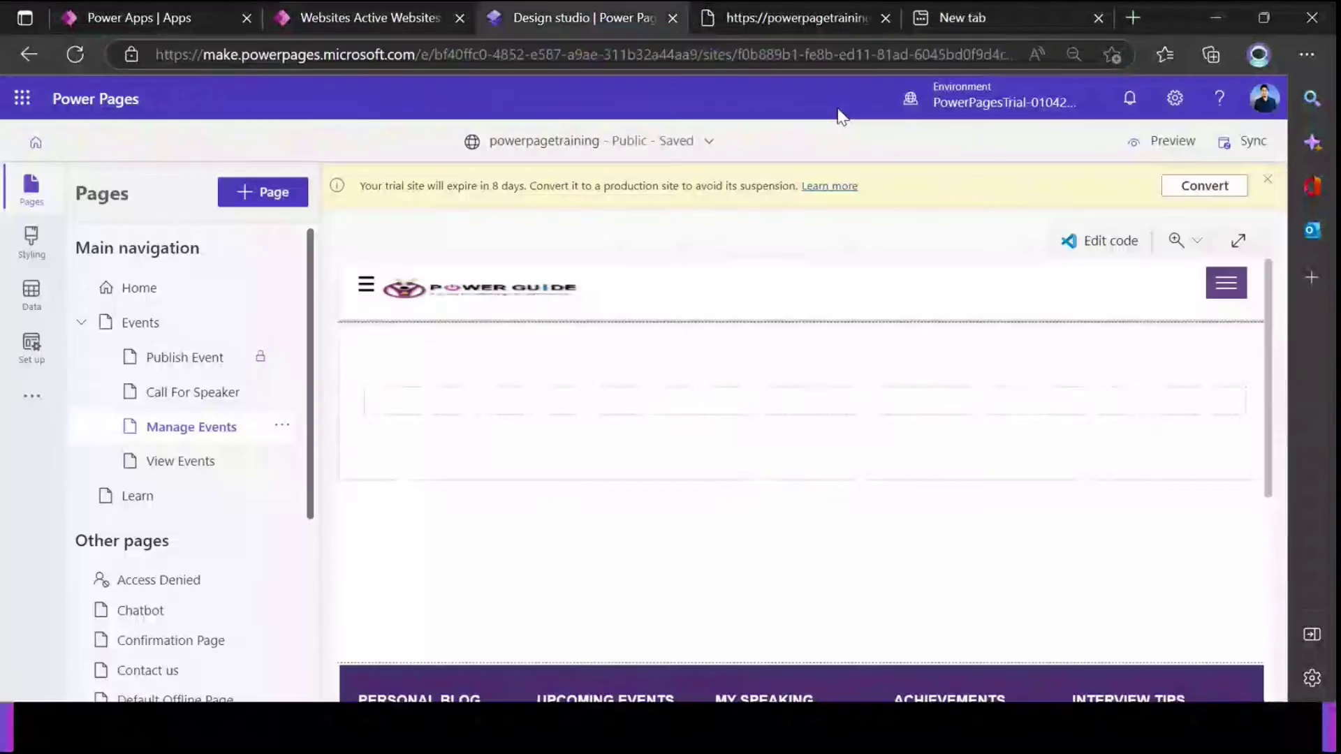
click(1169, 147)
click(1046, 186)
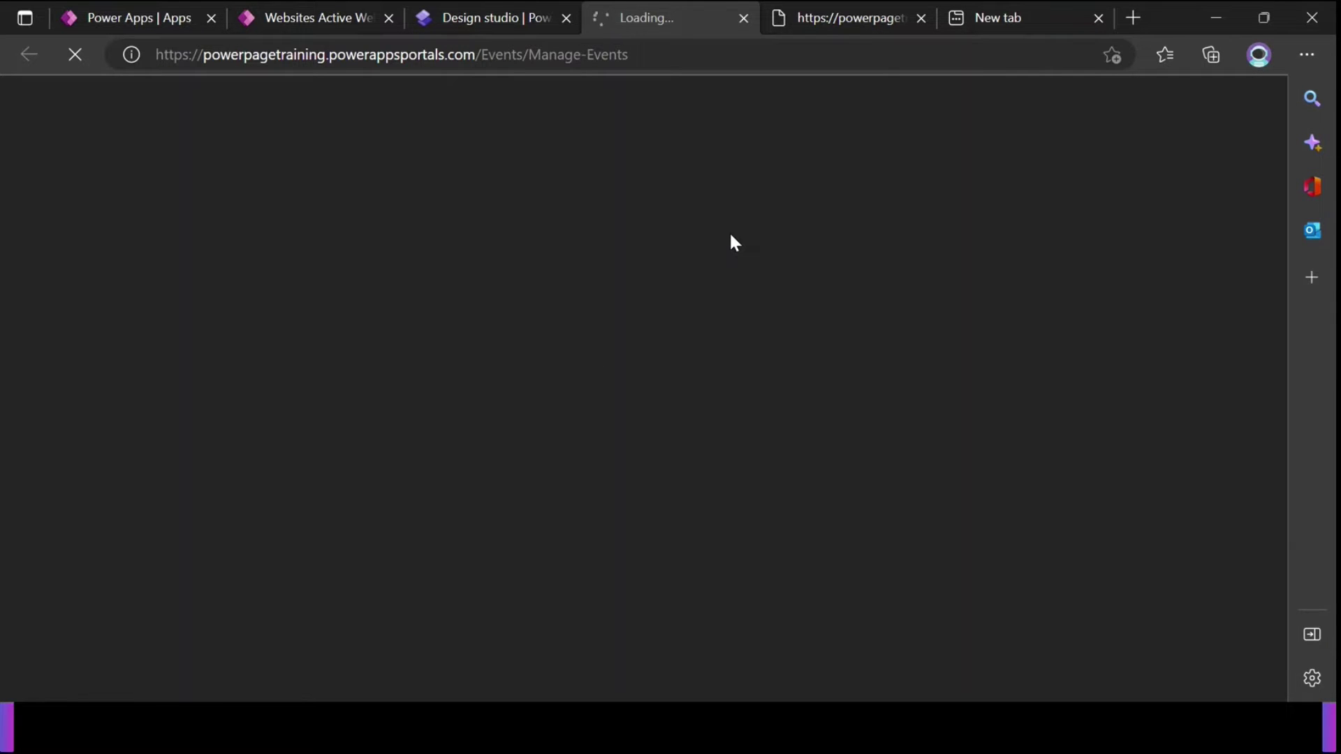
Load the site's root address by removing the Events/Manage-Events/ path from the URL
drag(482, 56, 683, 61)
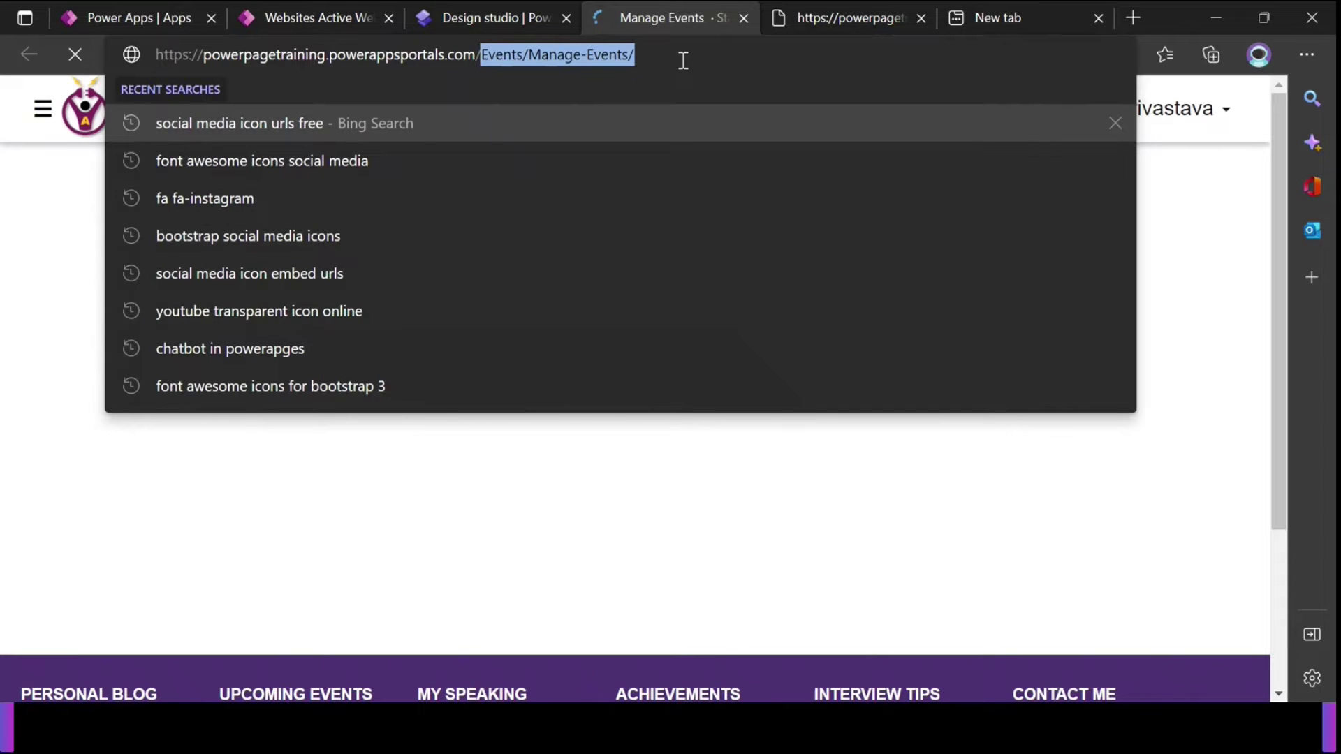
key(BackSpace)
key(Return)
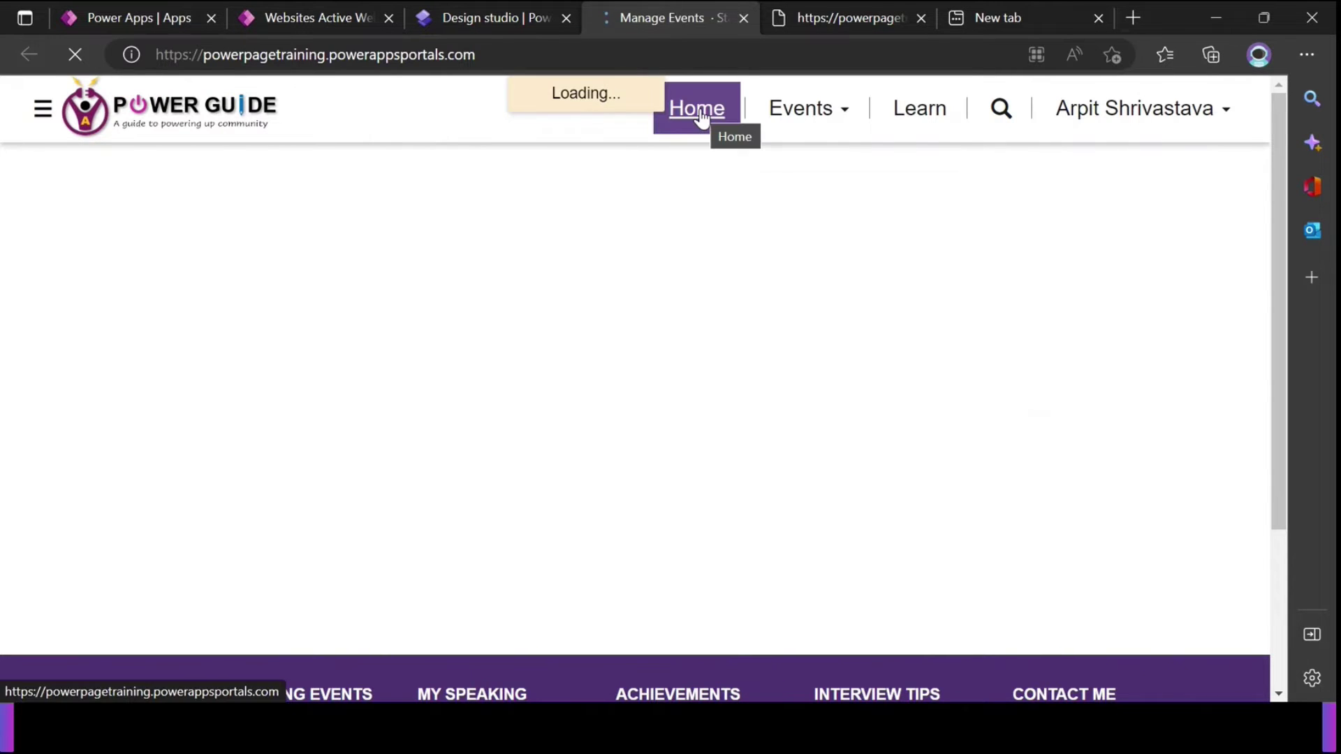
Open the site's Publish Event page and examine the whole form, from Event Name down to the Submit option
click(784, 115)
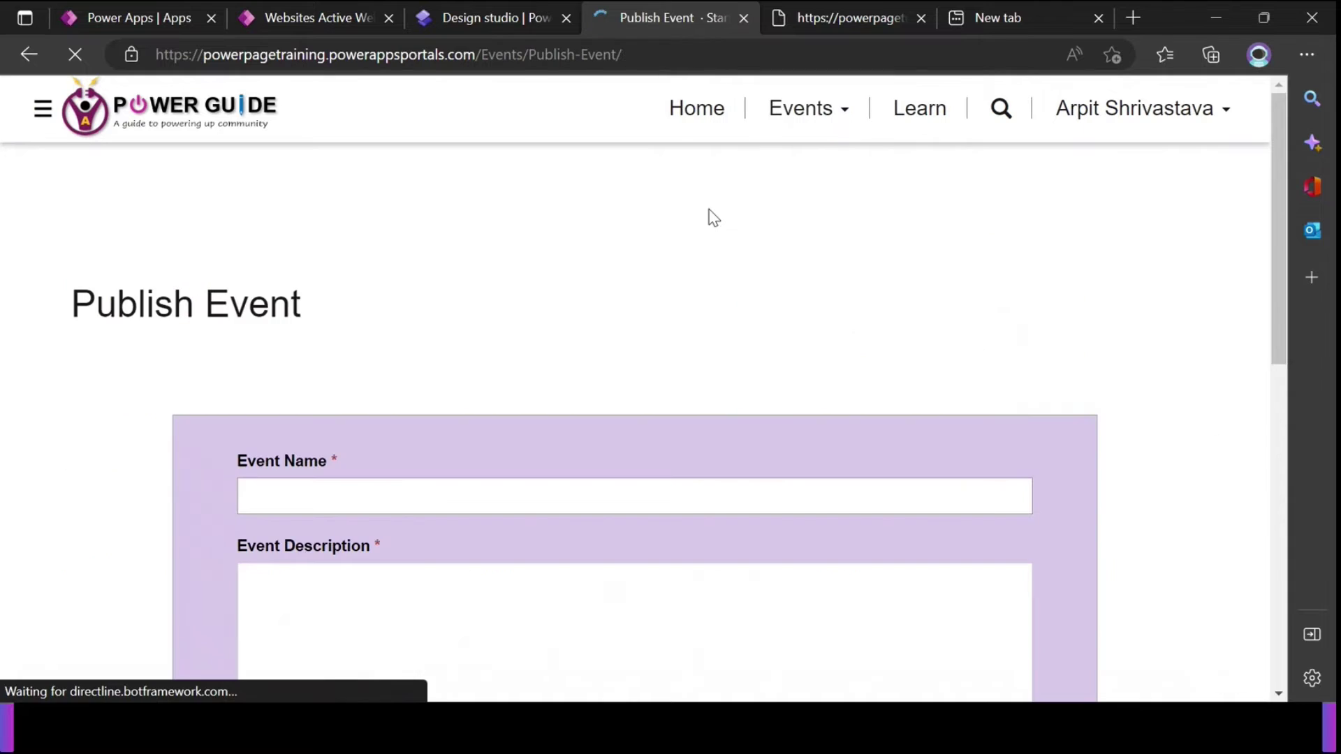
scroll(300, 300, down, 3)
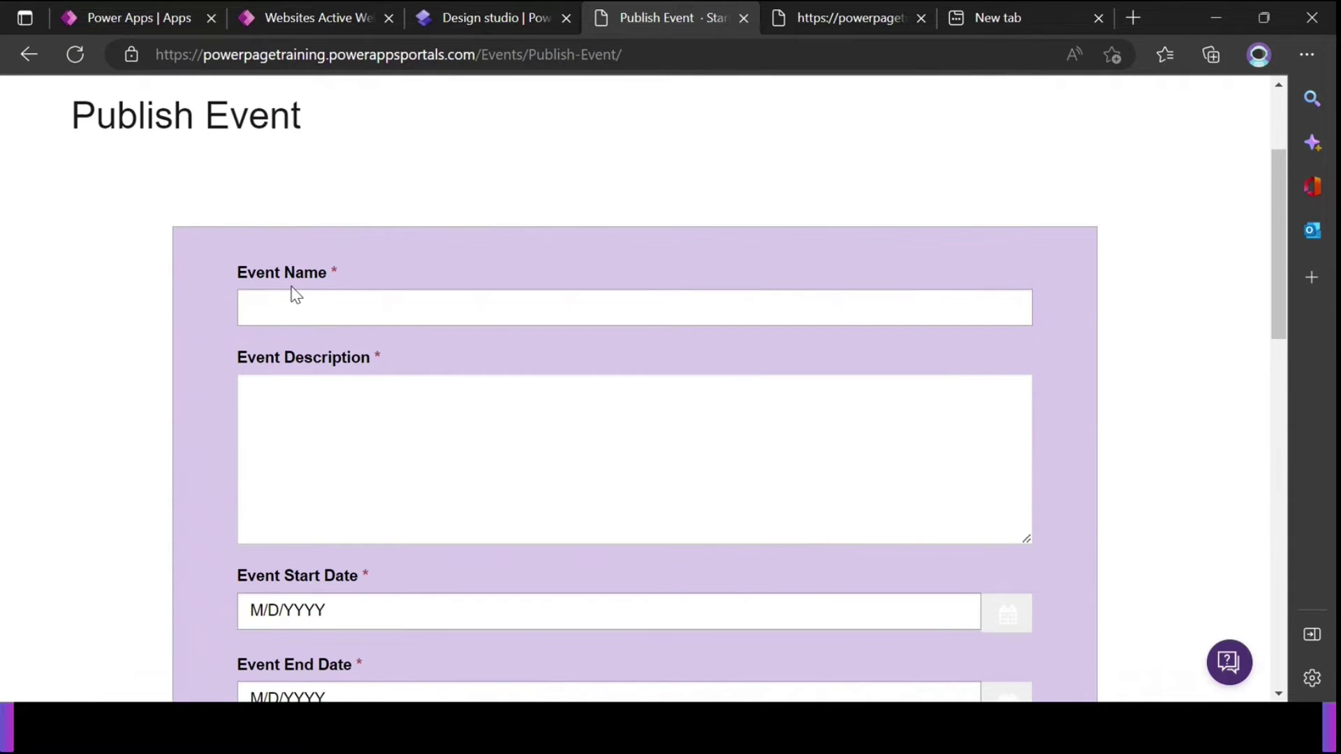
scroll(299, 279, down, 3)
scroll(307, 276, down, 3)
scroll(379, 349, down, 7)
scroll(404, 413, up, 7)
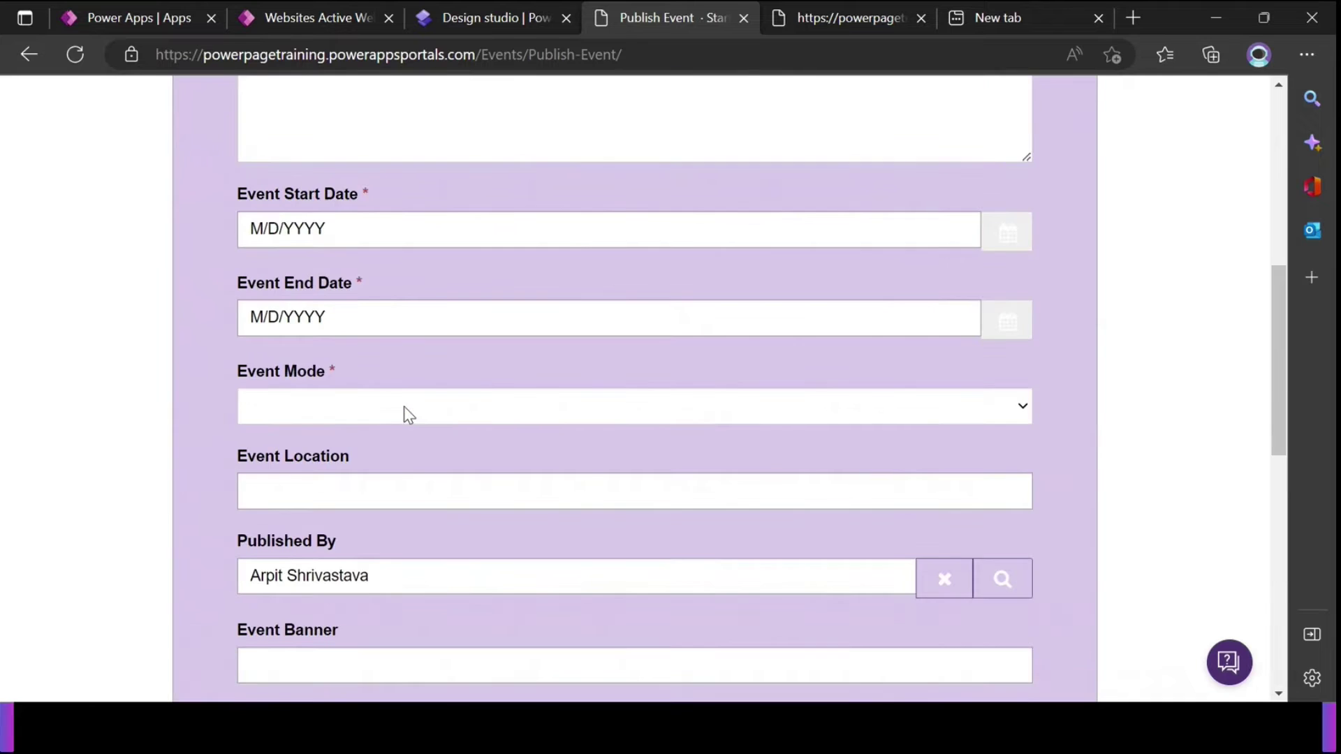
scroll(405, 413, up, 7)
scroll(441, 353, up, 2)
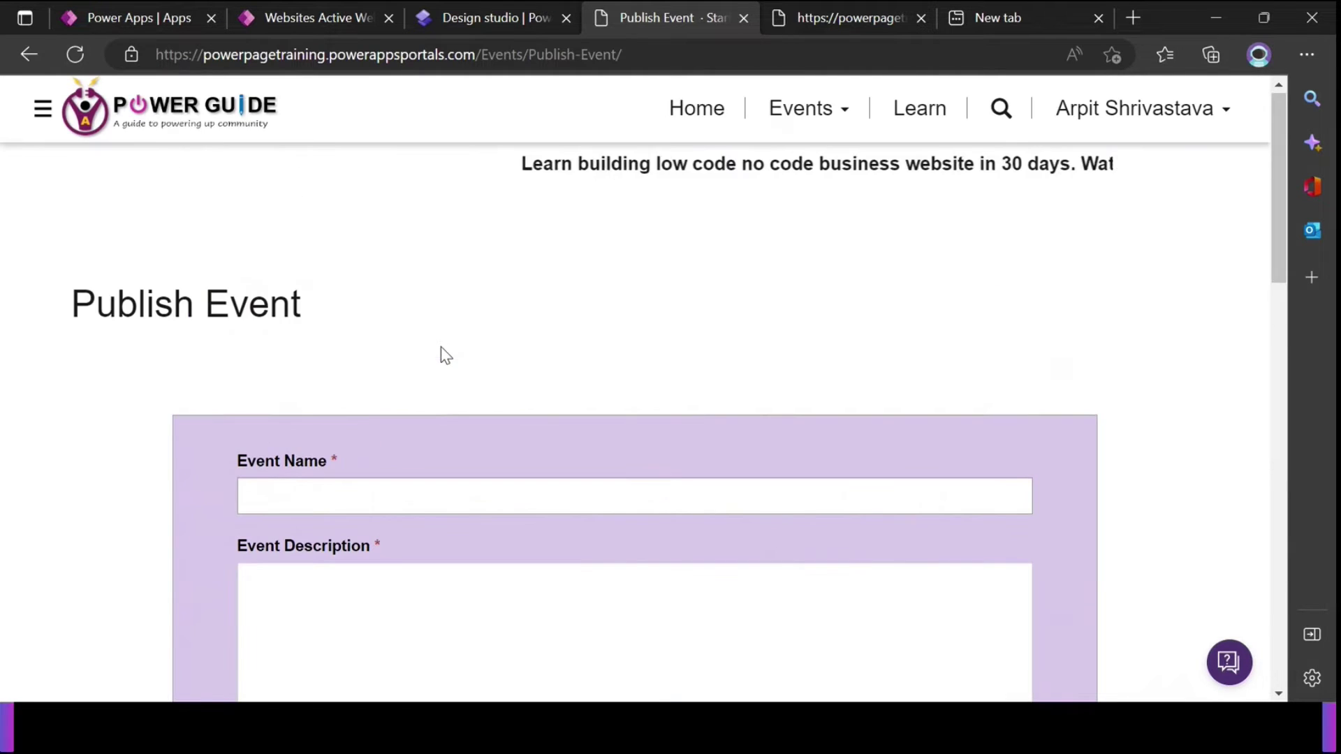
scroll(441, 351, down, 5)
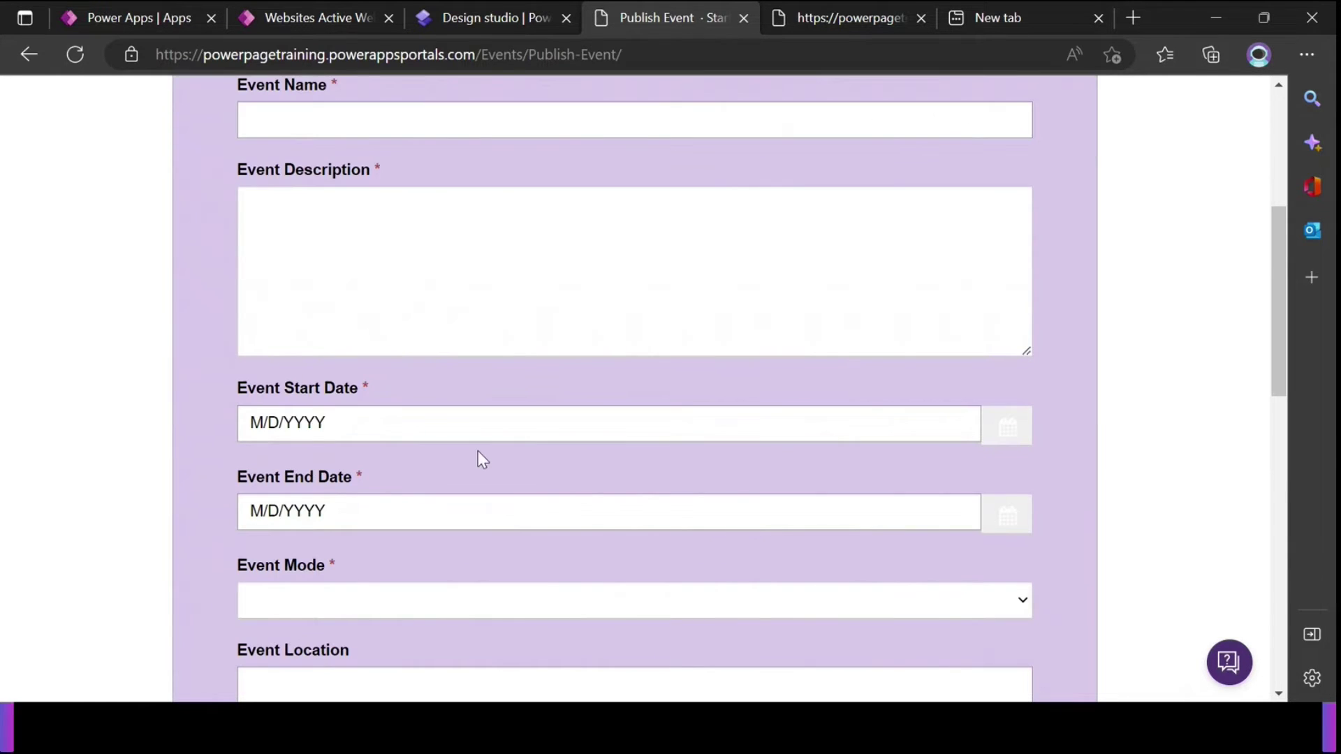
scroll(482, 460, down, 8)
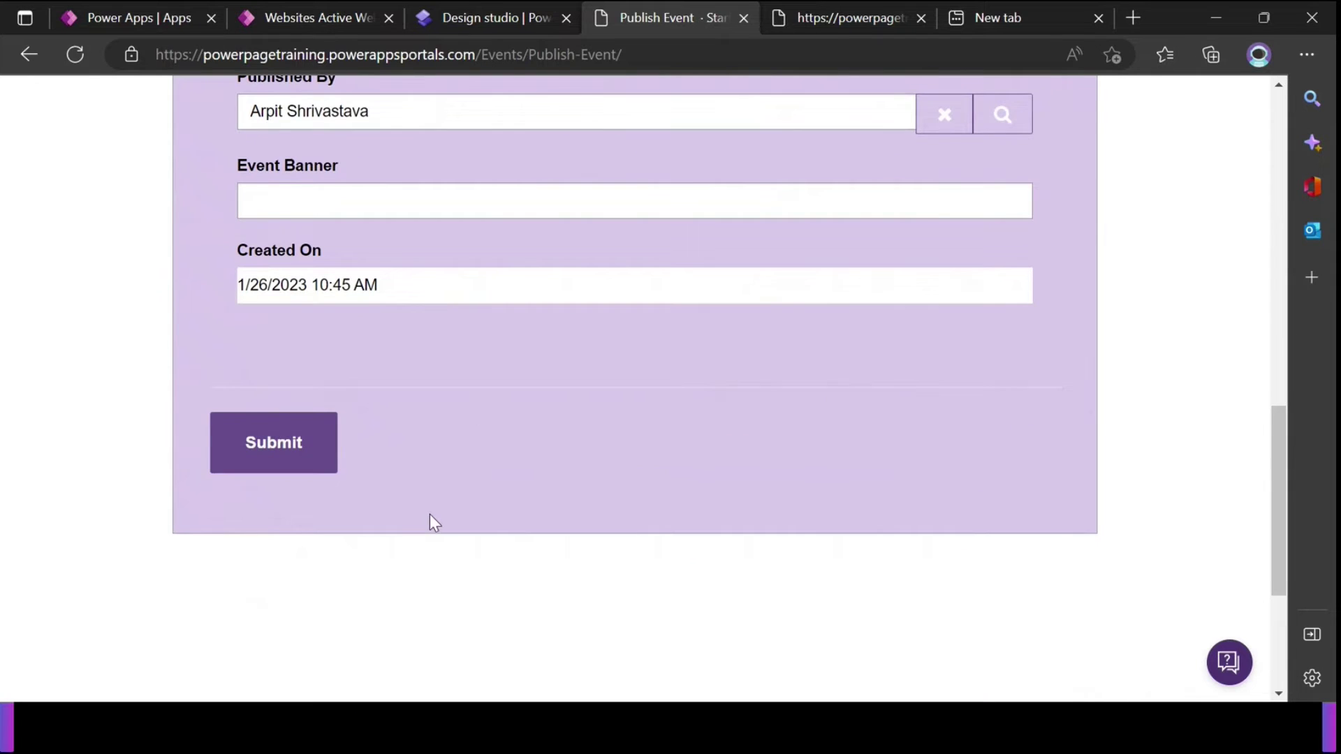
scroll(429, 514, up, 10)
Open the View Events page and review the list of published events
click(803, 108)
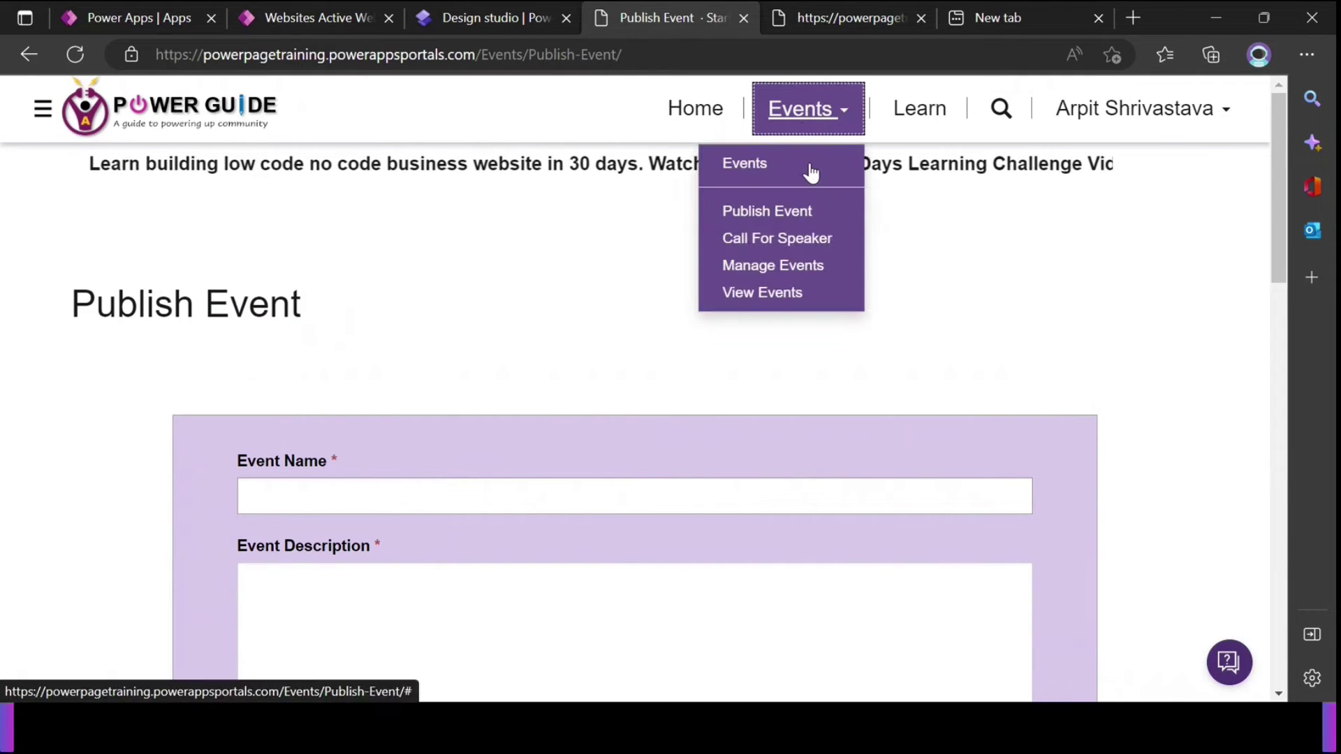
click(773, 293)
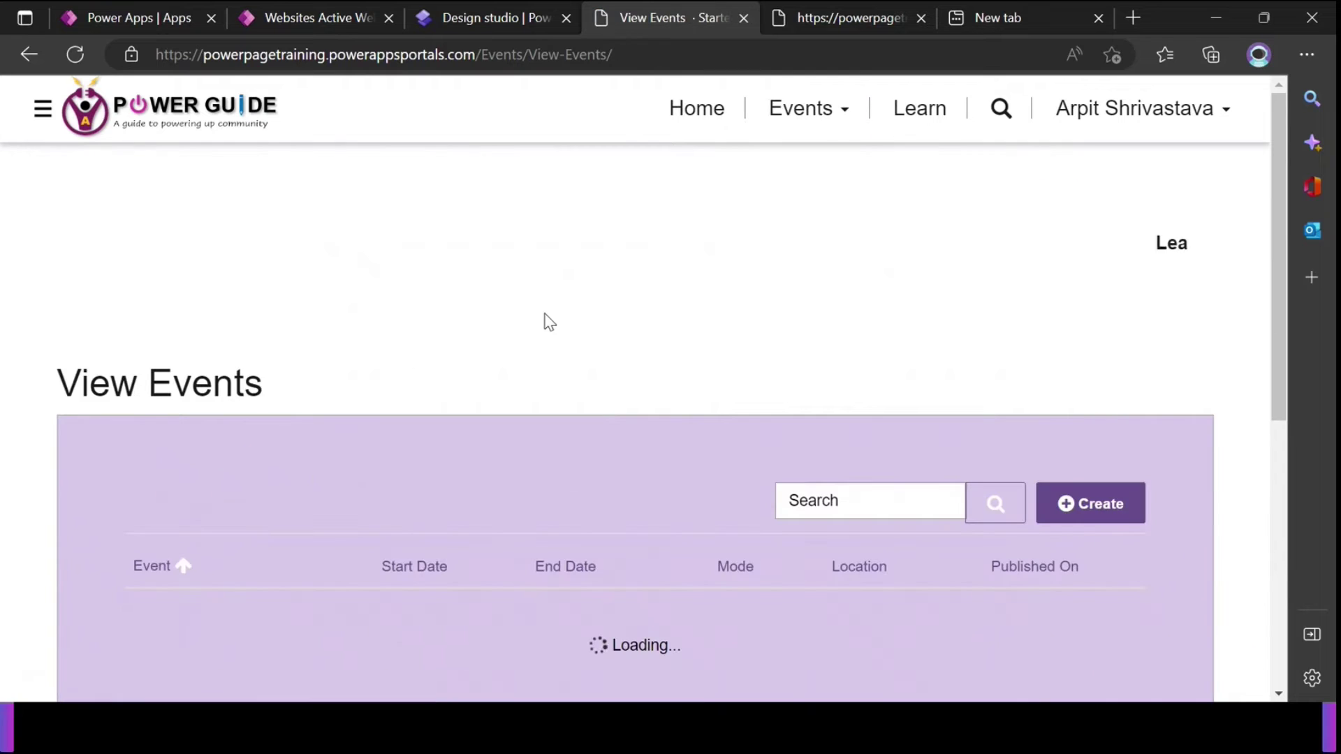
scroll(530, 383, down, 4)
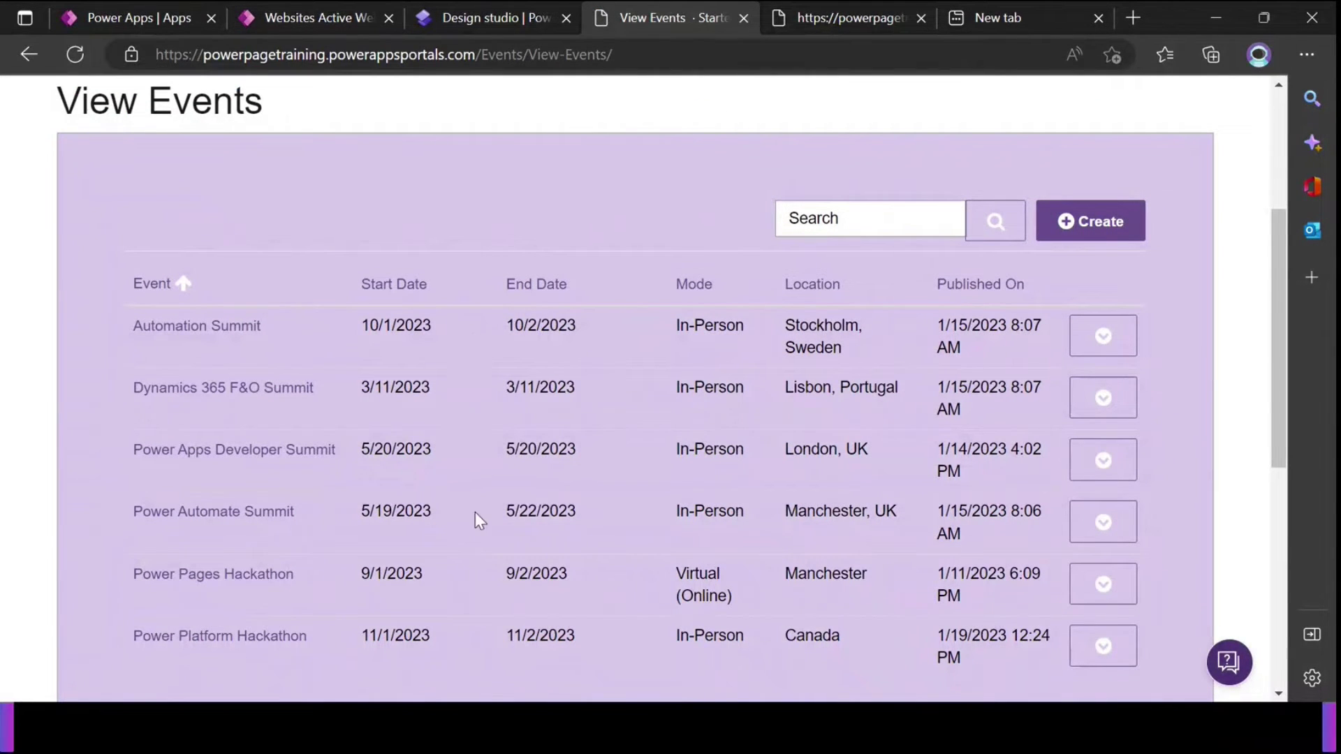
scroll(479, 524, down, 2)
scroll(479, 523, up, 2)
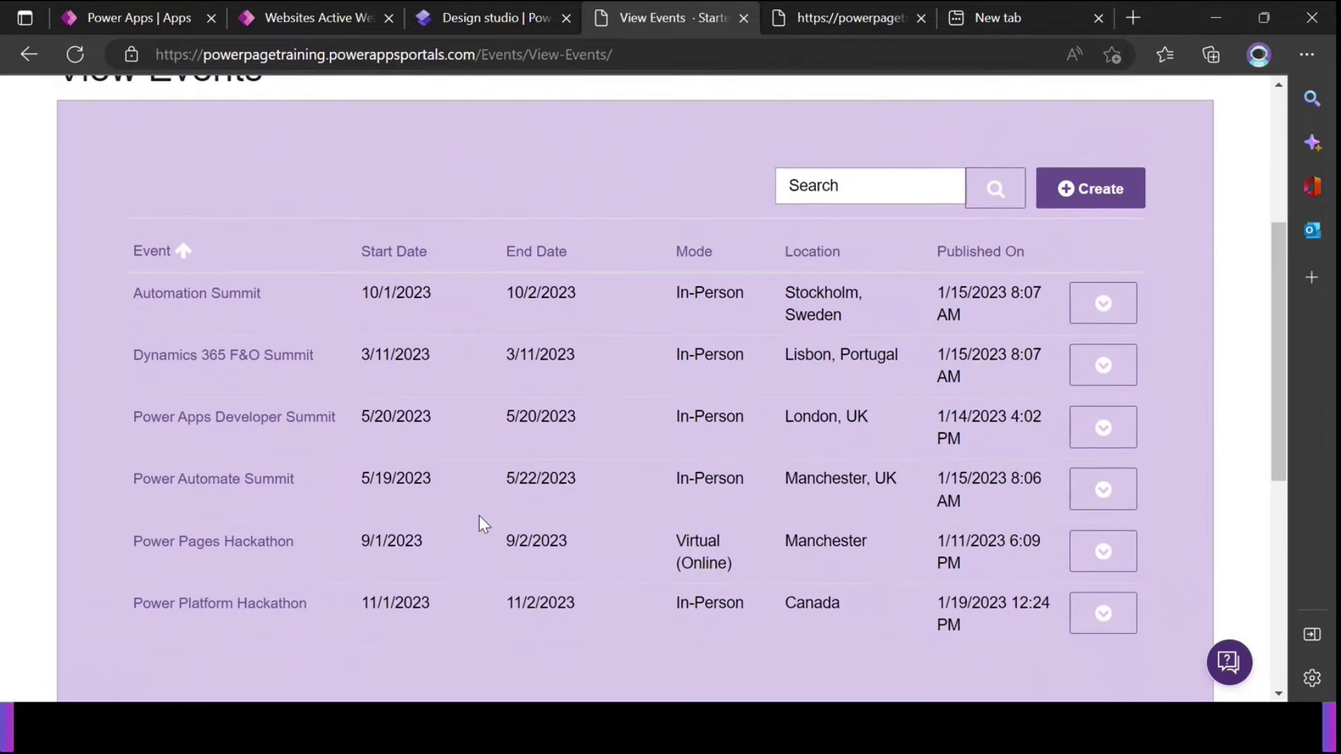
Open the Automation Summit event for editing, then examine its Event Name field and the site's Events navigation entries
click(1095, 345)
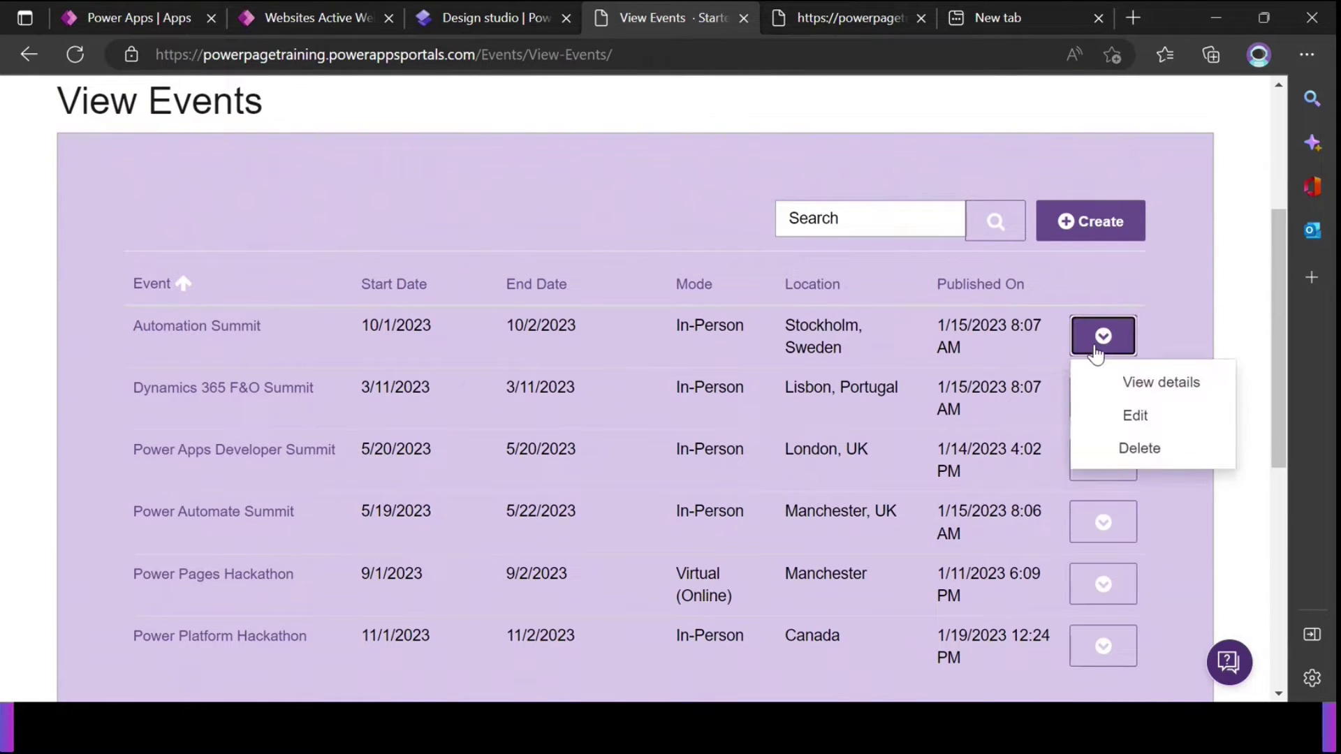
click(1145, 429)
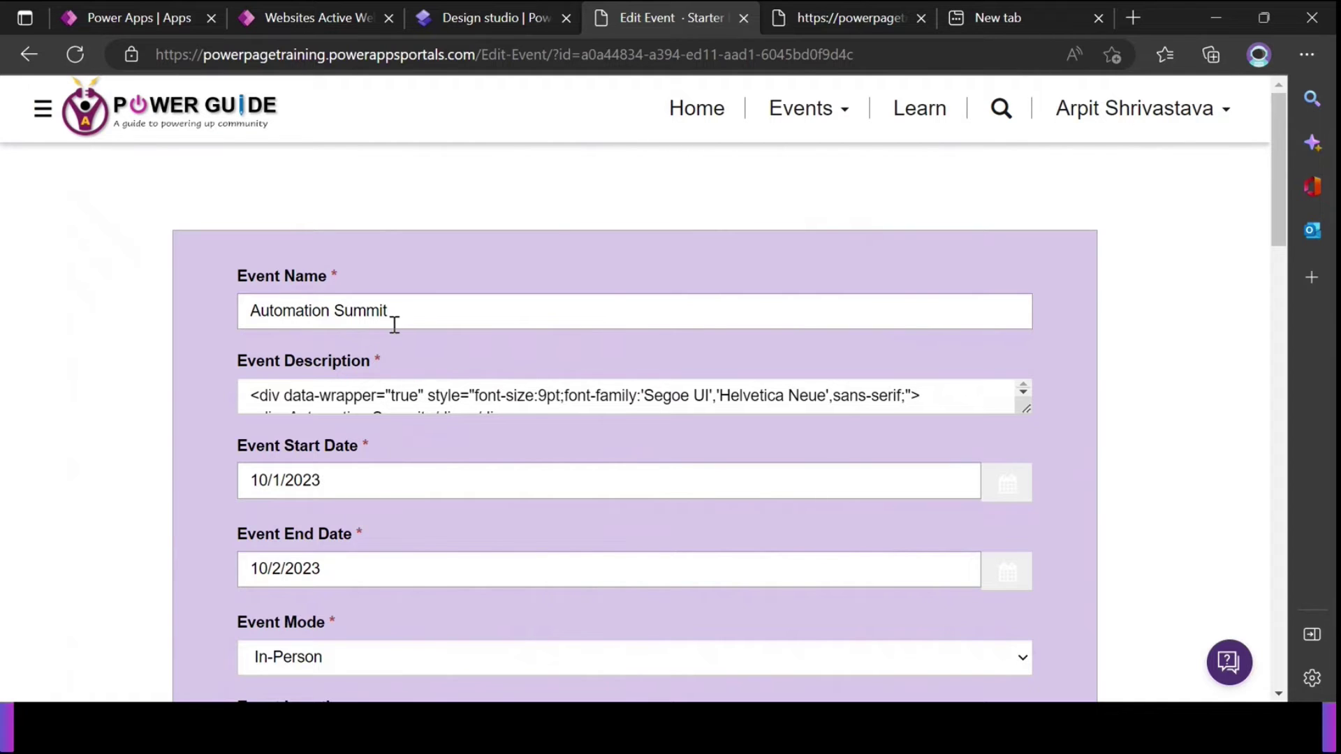
drag(335, 282, 269, 287)
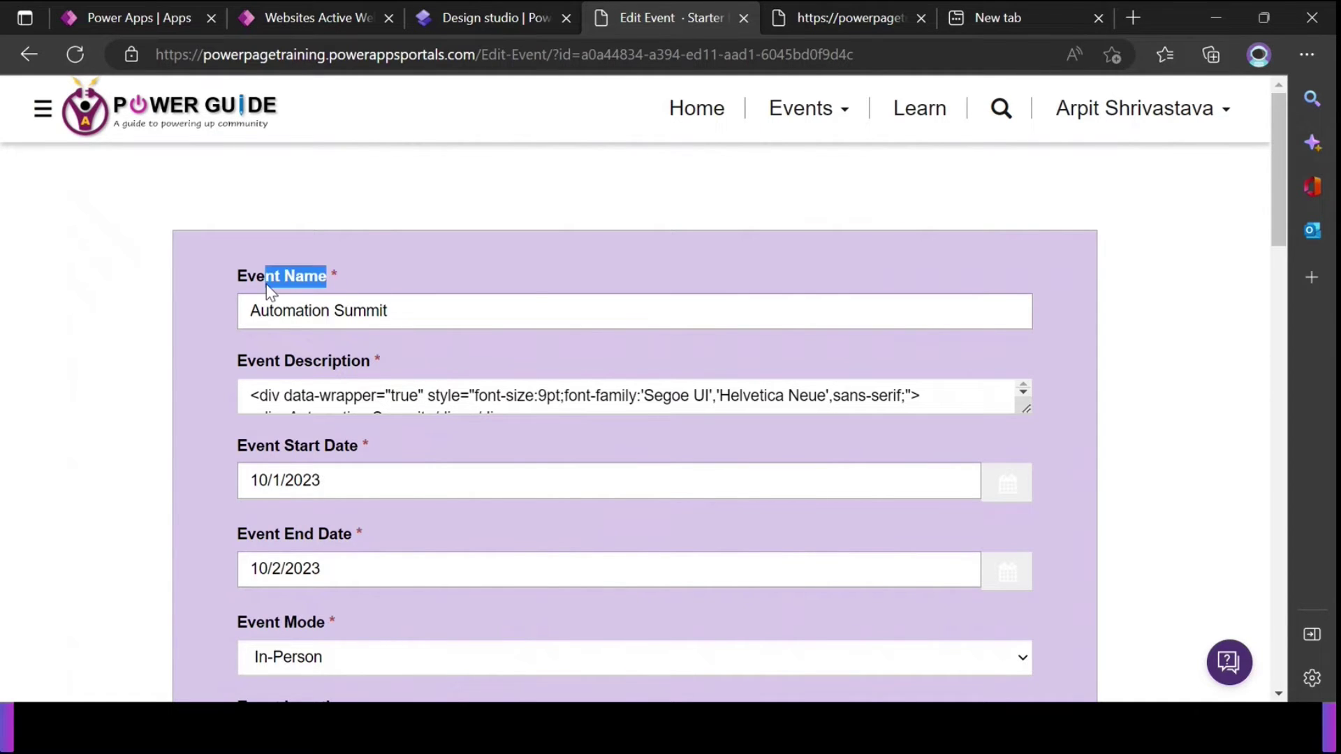
click(537, 287)
click(808, 126)
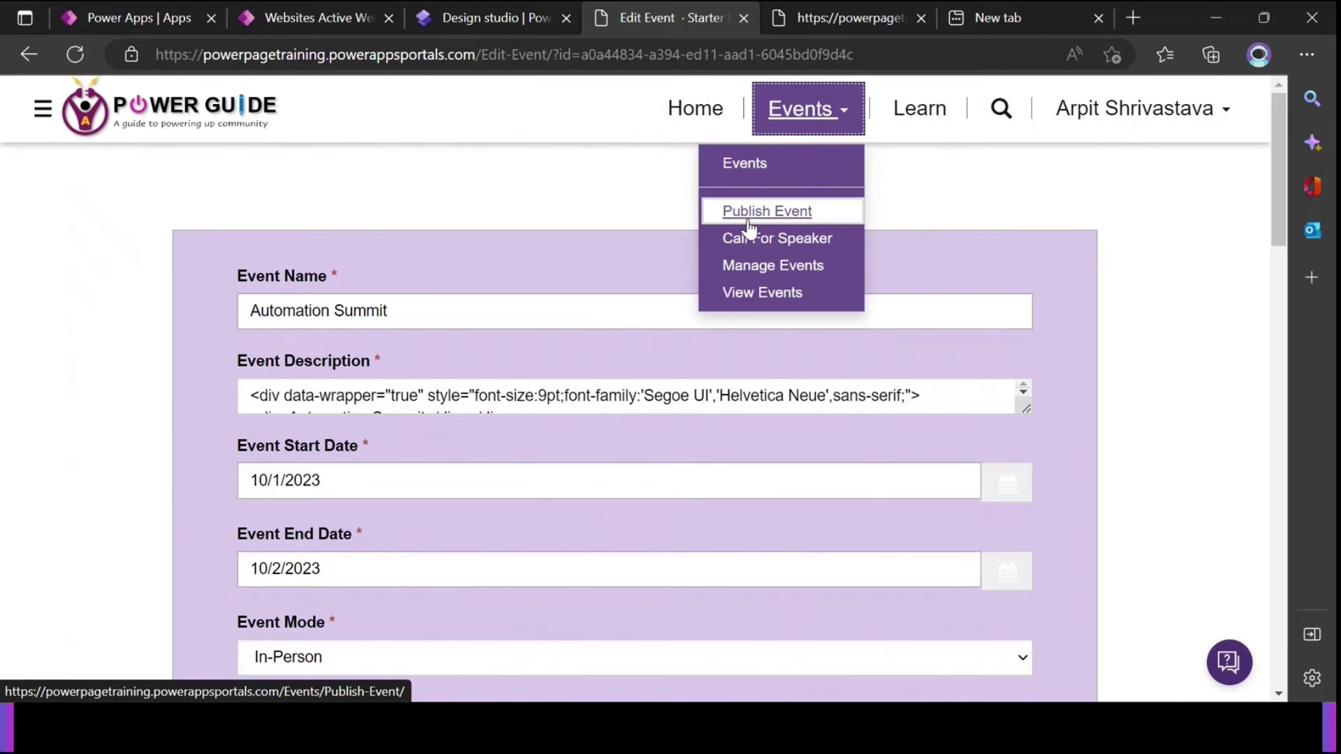
click(563, 228)
click(808, 126)
Switch to Power Apps and open the list of Dataverse tables
click(339, 13)
click(99, 11)
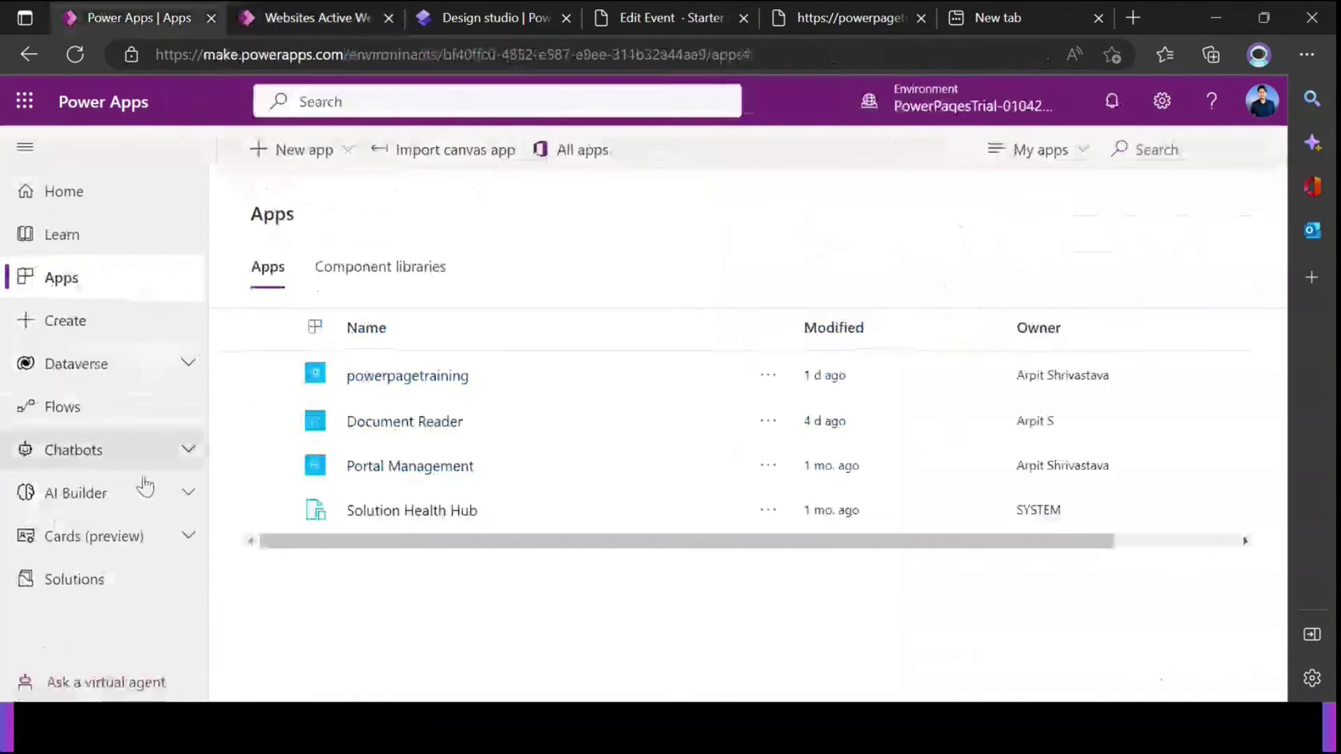
click(154, 364)
click(98, 412)
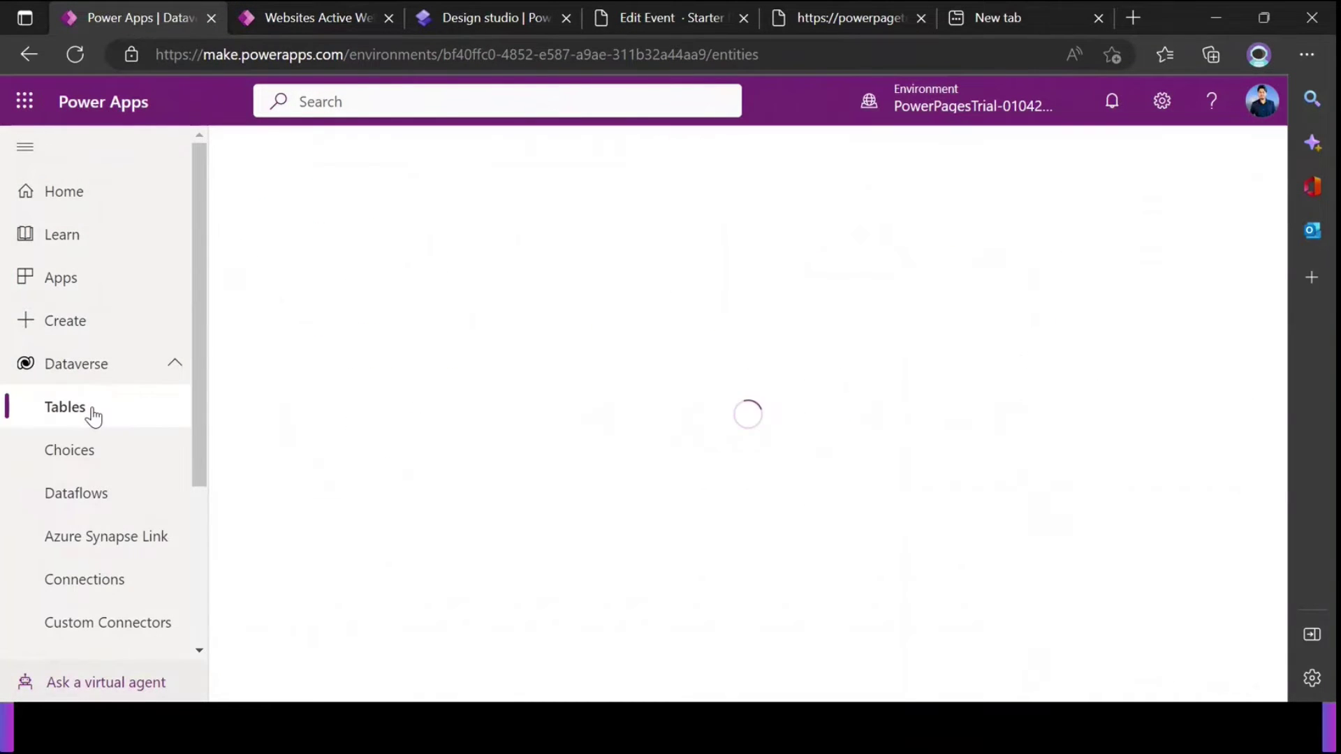
Switch to the Power Pages design studio and open the data of the Power Guide Events table
click(463, 19)
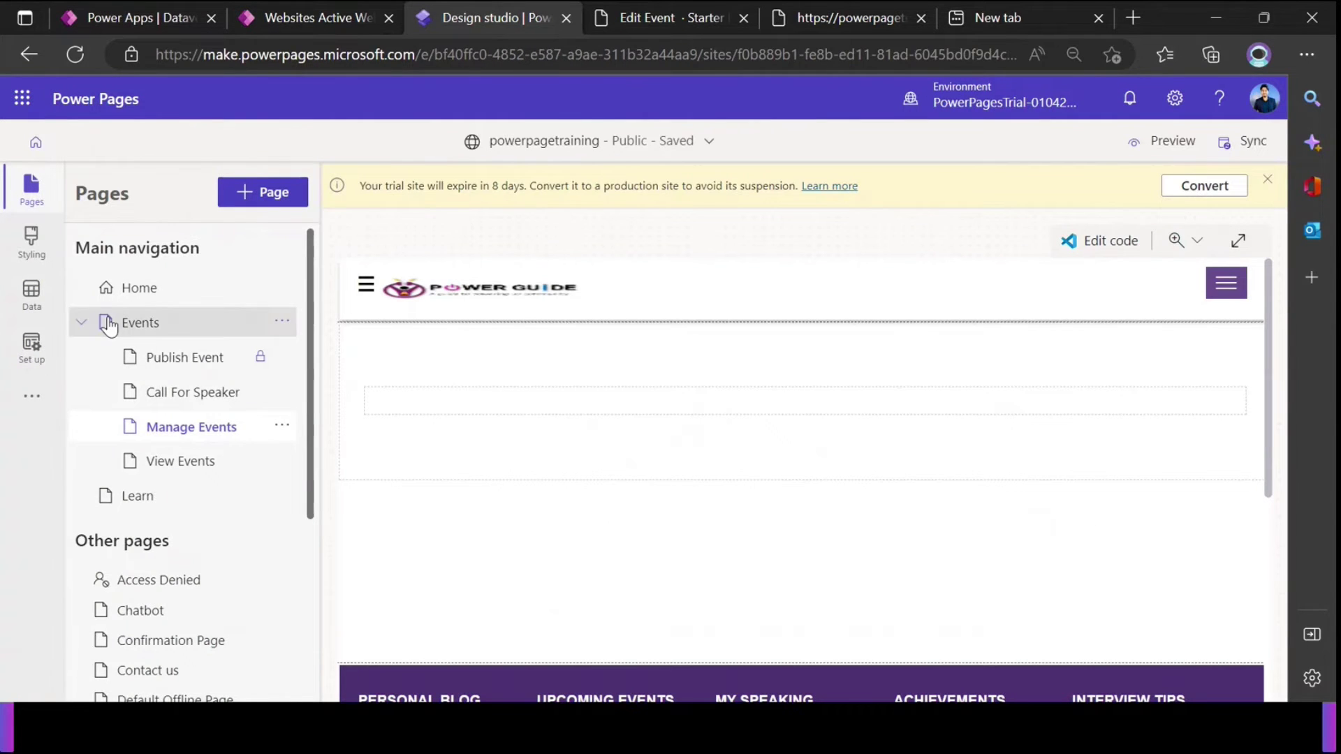
click(20, 311)
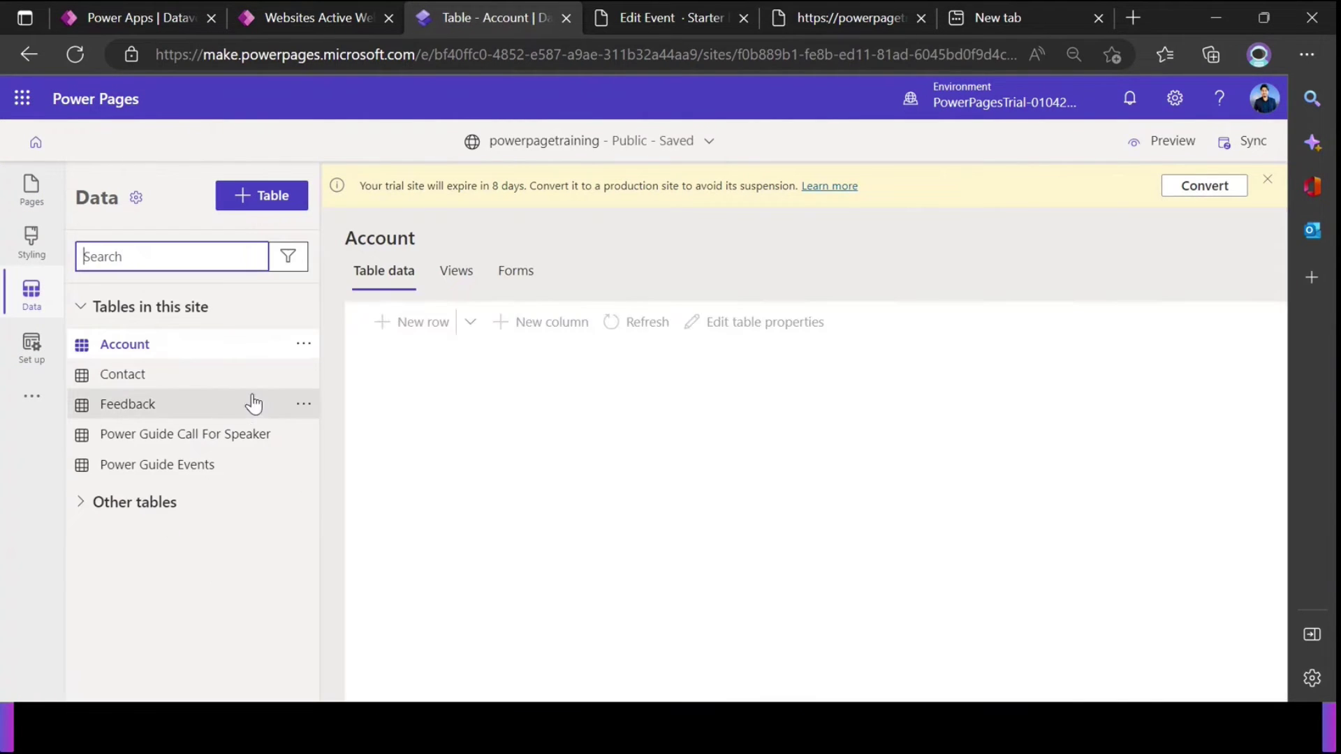
click(144, 474)
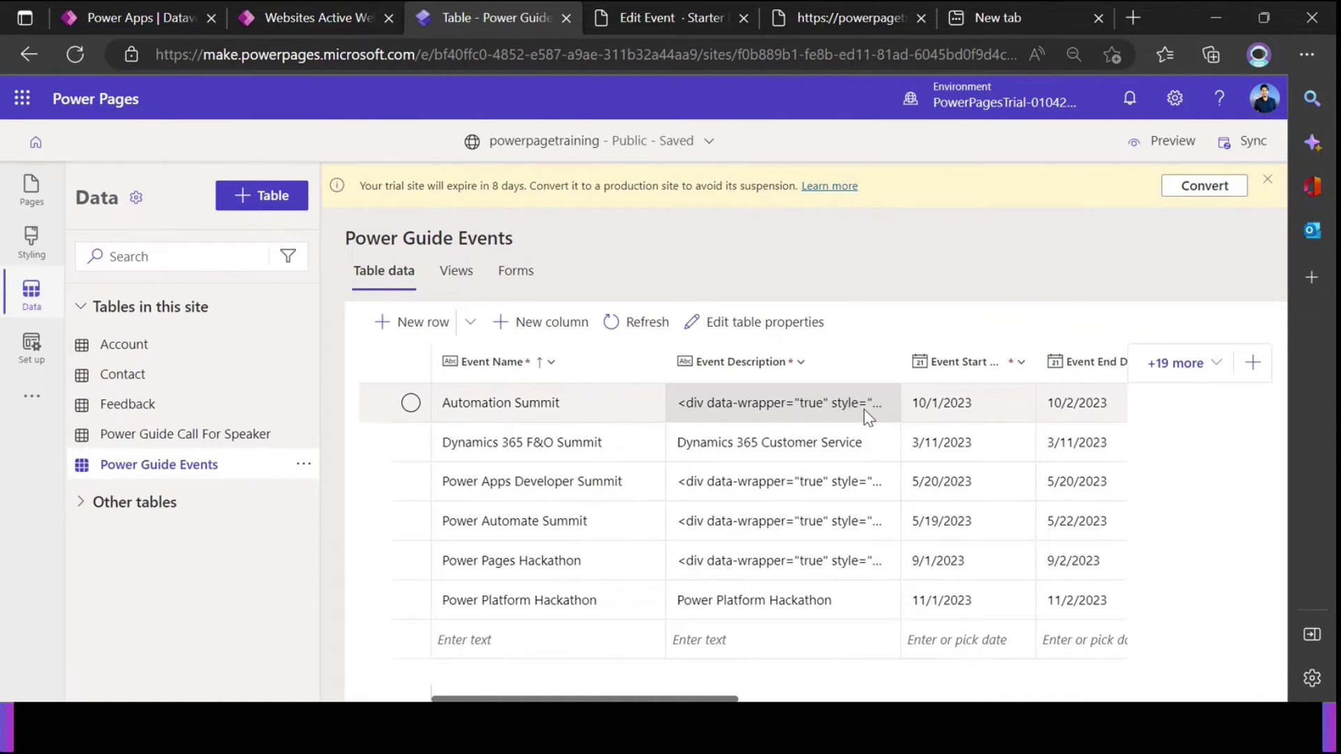
Open the Power Guide Events table's properties and expand the advanced options to review its settings
click(782, 322)
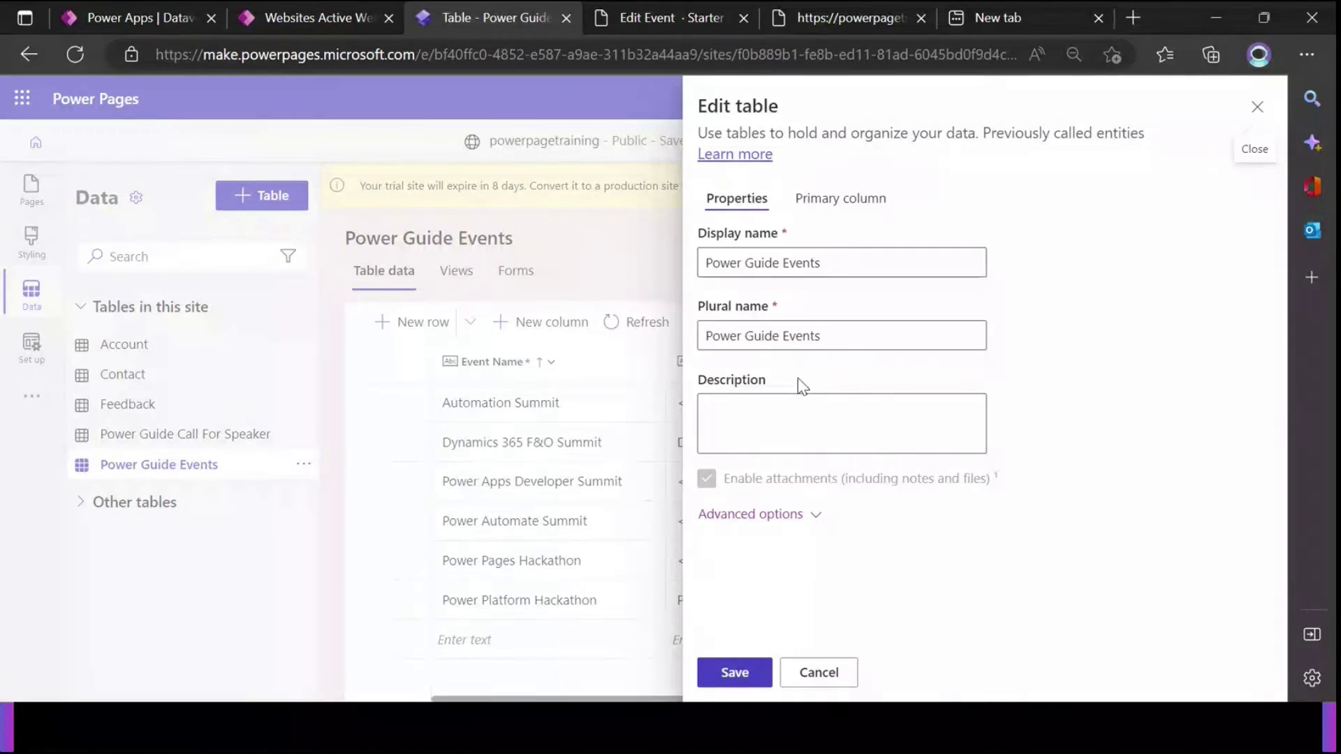
click(769, 514)
scroll(817, 407, down, 3)
scroll(819, 406, down, 2)
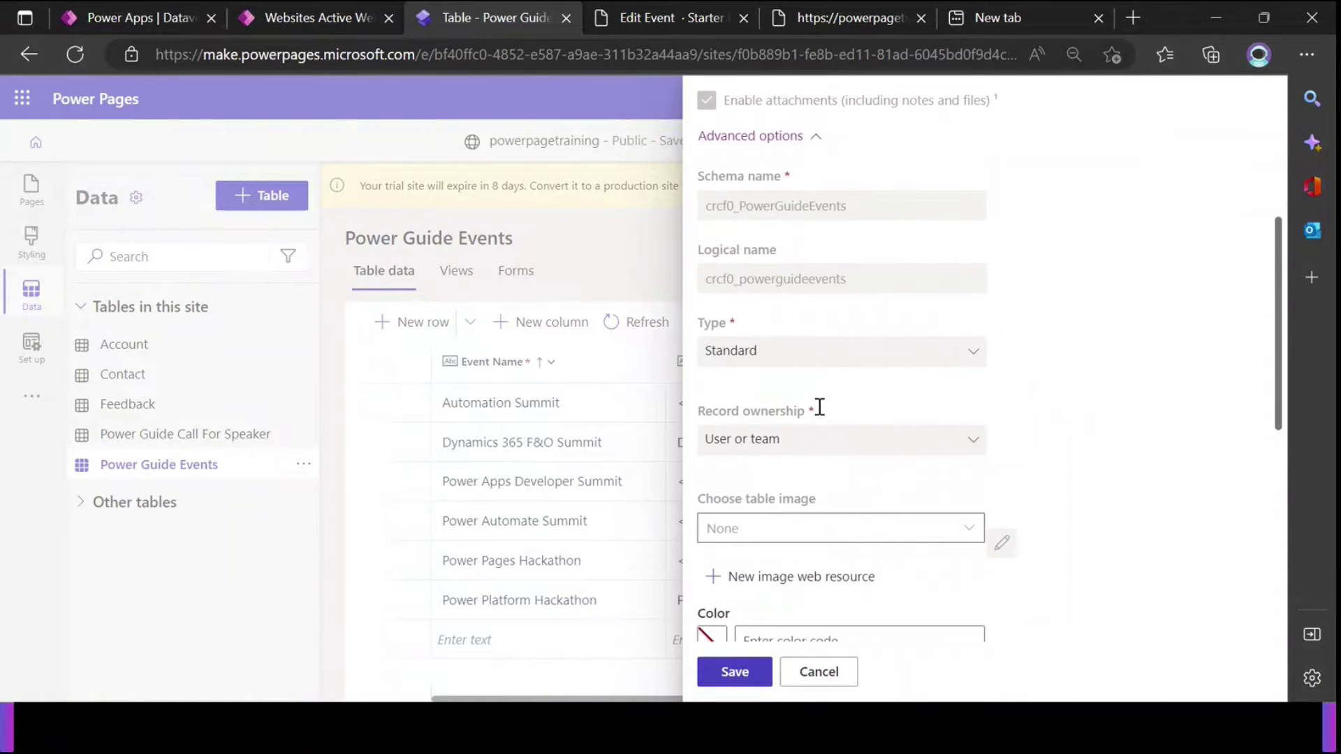
scroll(813, 391, up, 3)
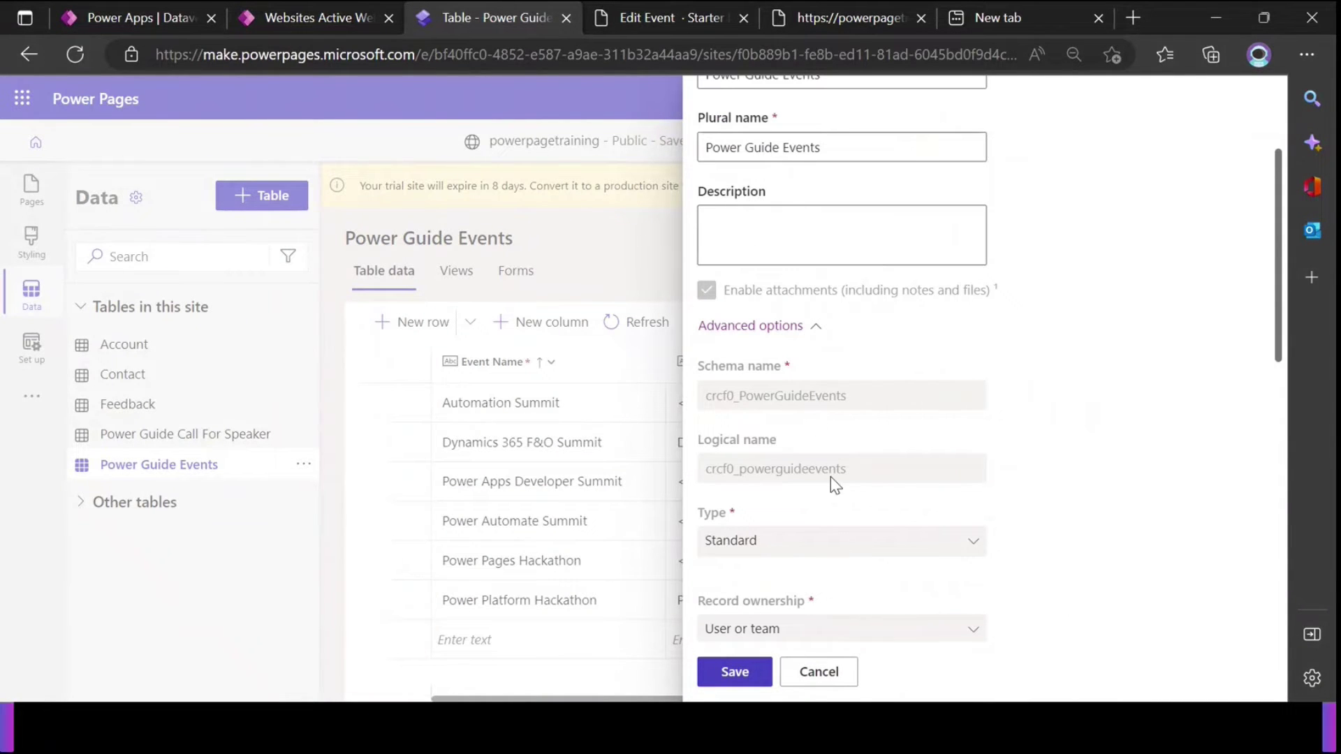
scroll(738, 223, up, 2)
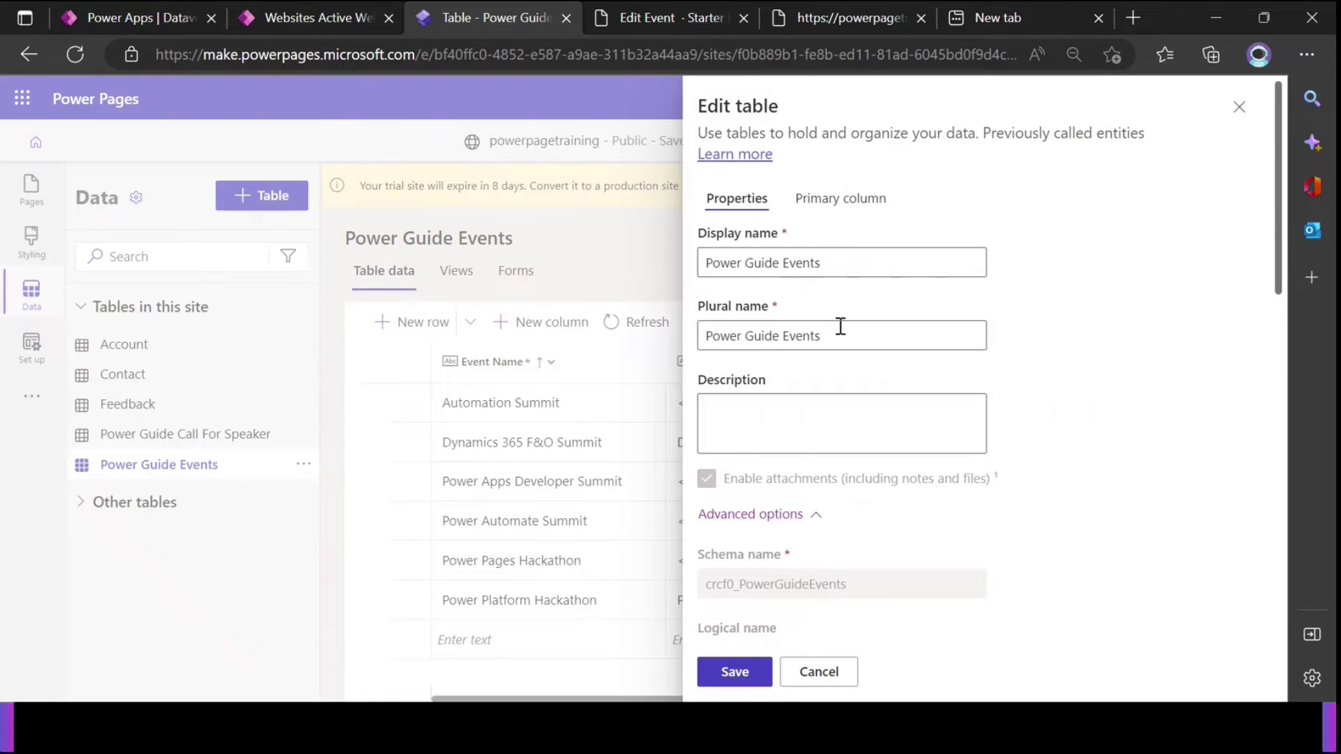
Examine the table's schema name and logical name, and select the logical name crcf0_powerguideevents
scroll(841, 338, down, 5)
drag(860, 289, 704, 282)
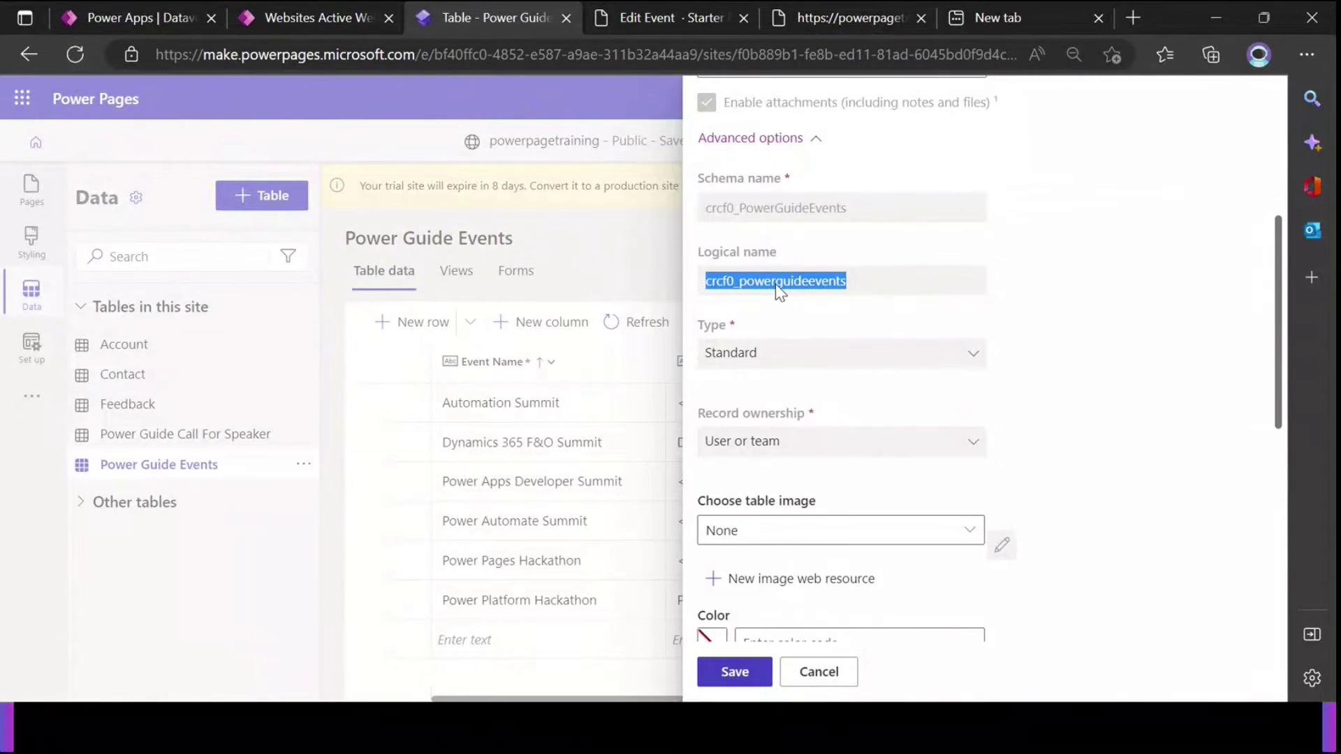
click(814, 318)
scroll(814, 317, up, 1)
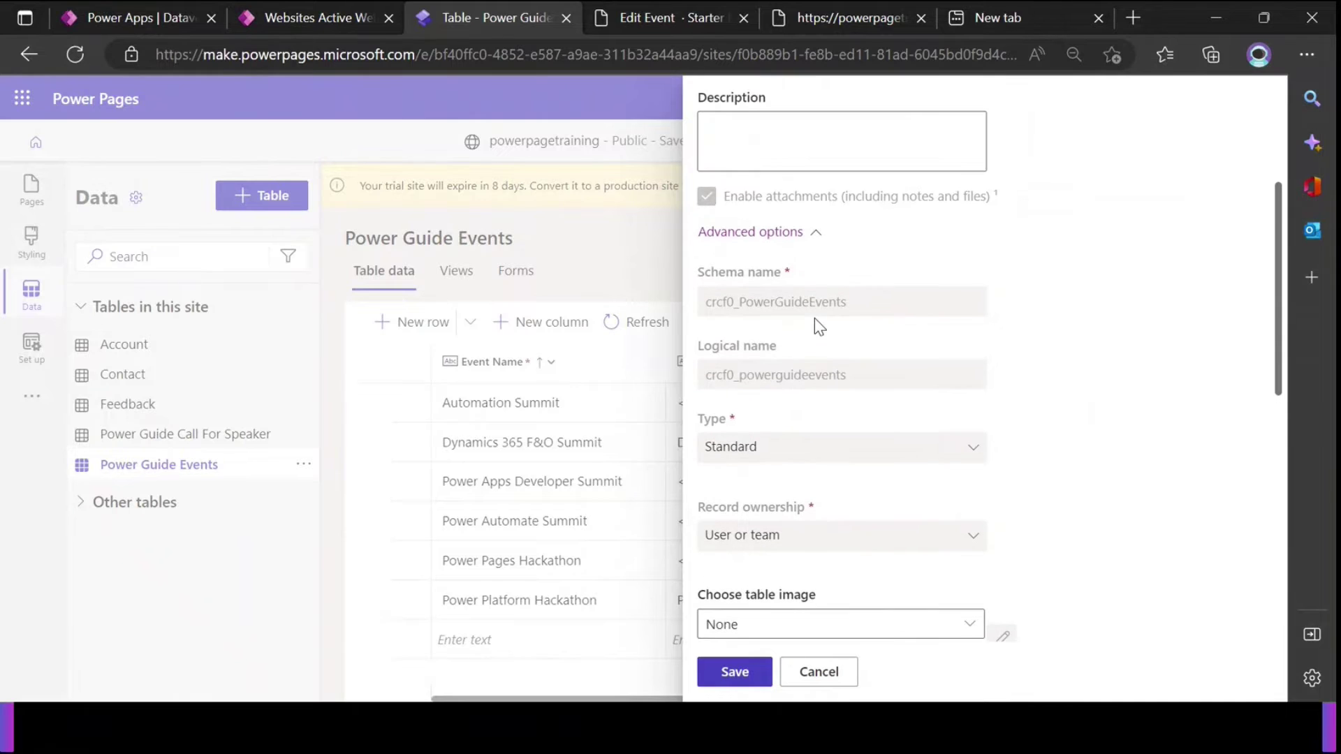
drag(698, 274, 786, 275)
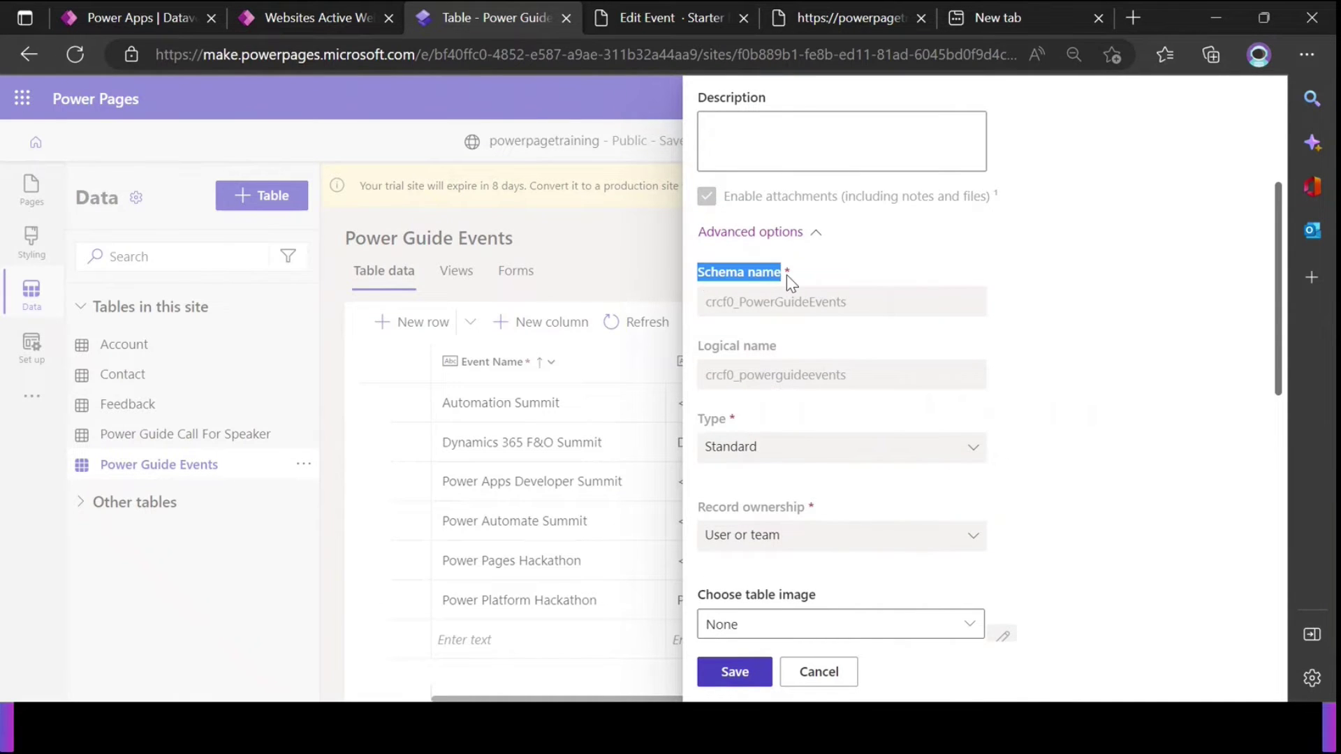
drag(702, 346, 770, 371)
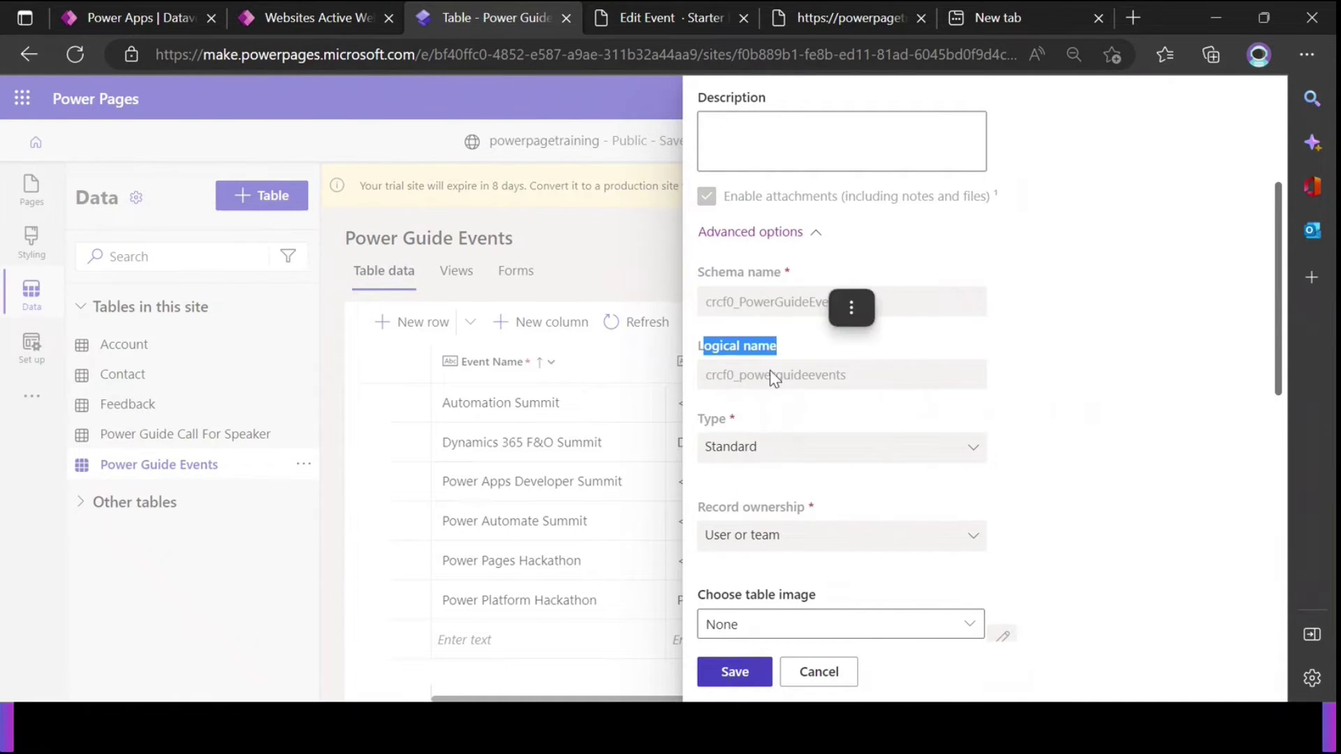
click(767, 380)
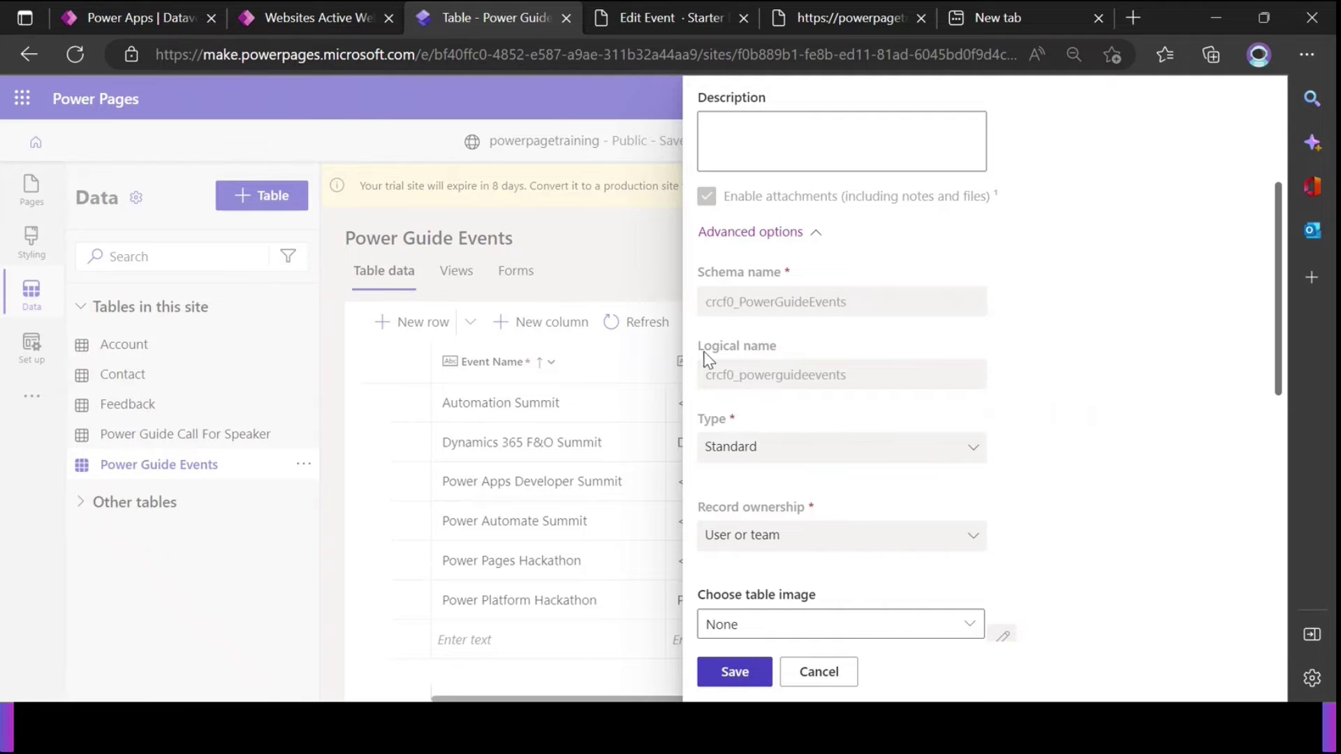
drag(701, 351, 727, 384)
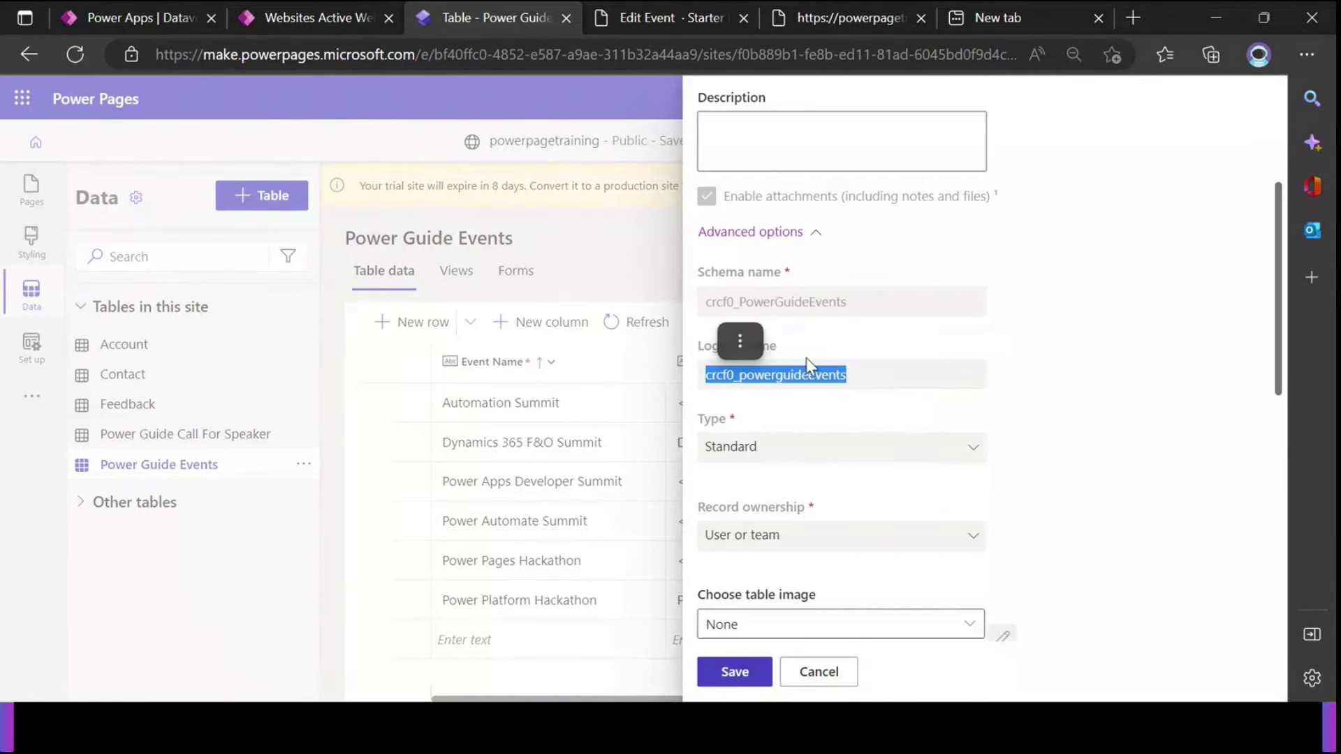
Compare the Power Guide Events table's display, schema and logical names, and copy the logical name crcf0_powerguideevents
scroll(806, 358, up, 4)
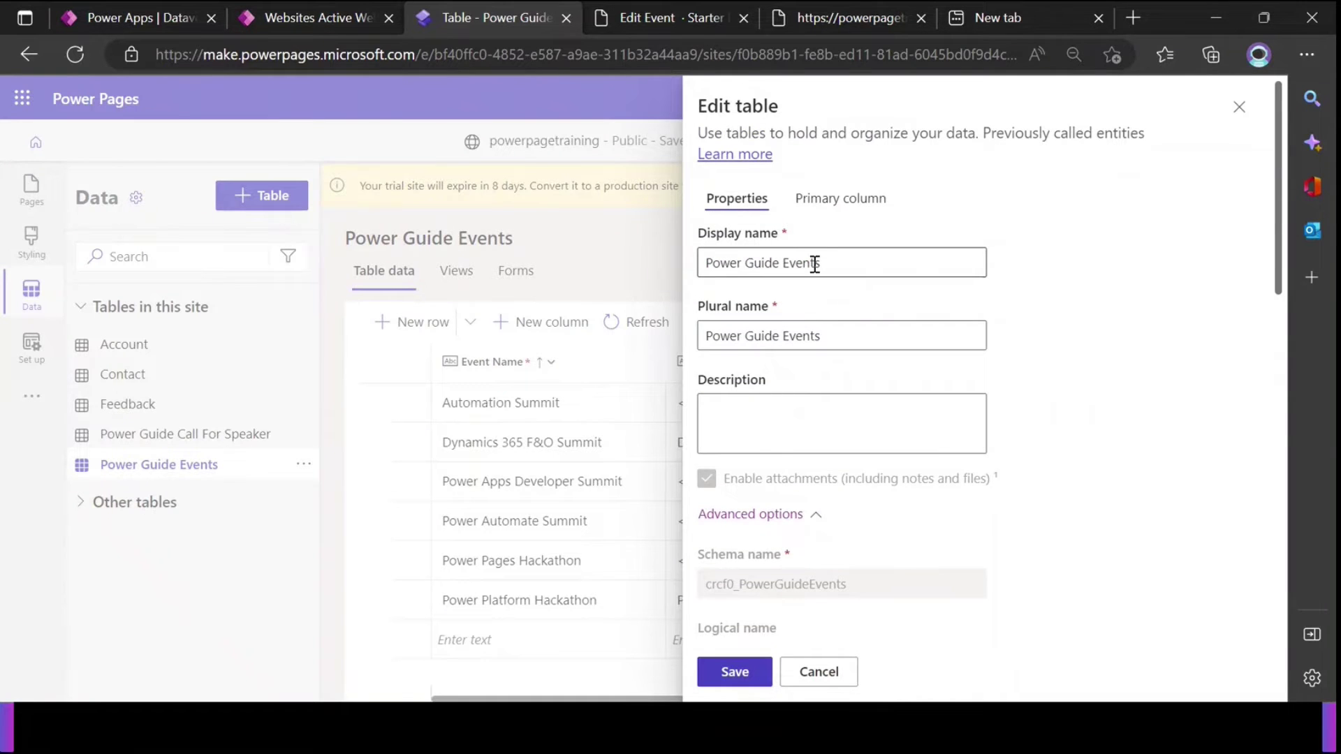
scroll(813, 332, down, 5)
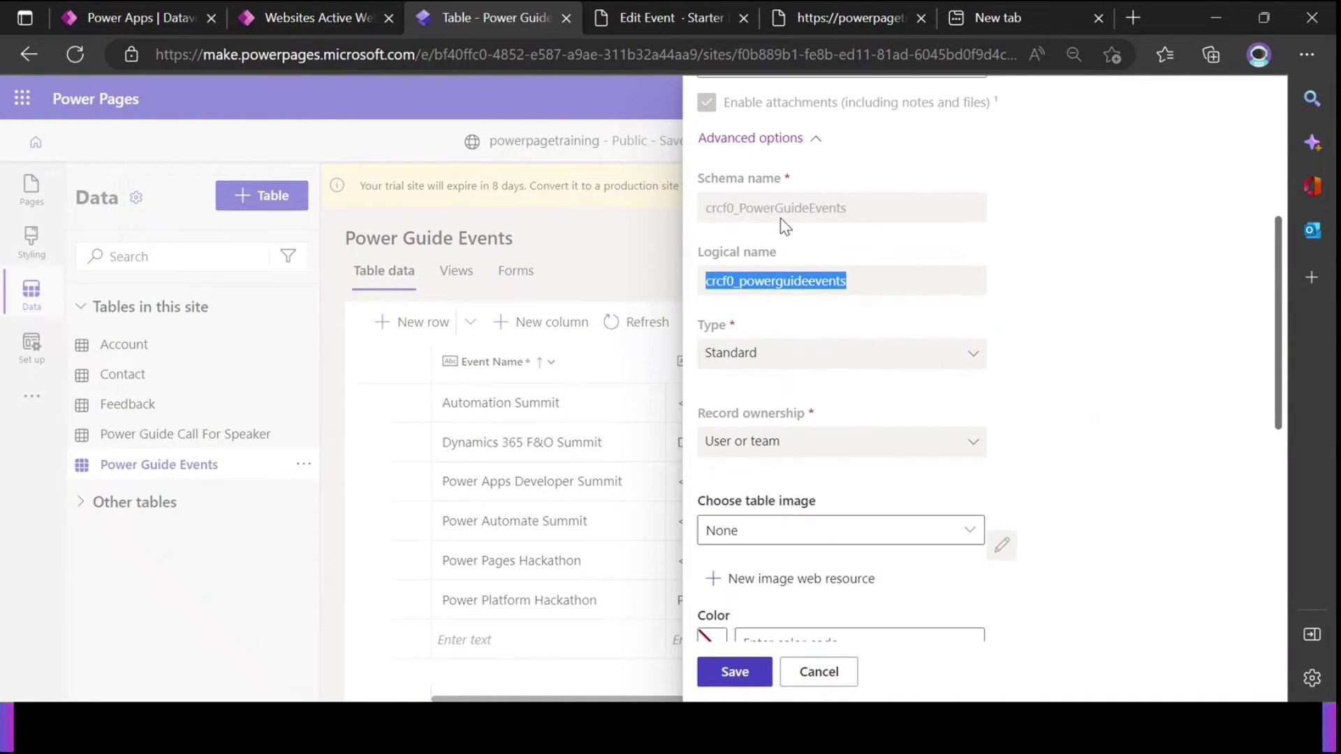
scroll(803, 375, up, 2)
click(803, 375)
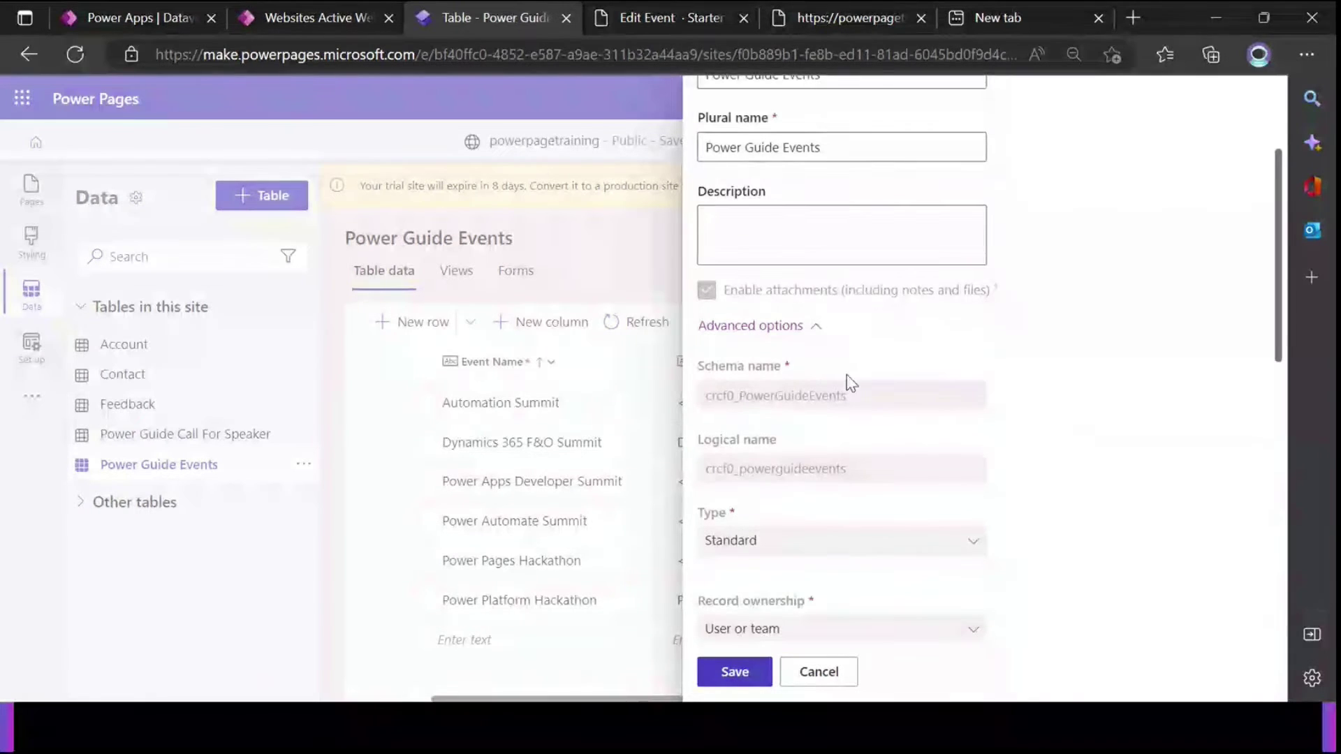
scroll(847, 383, up, 1)
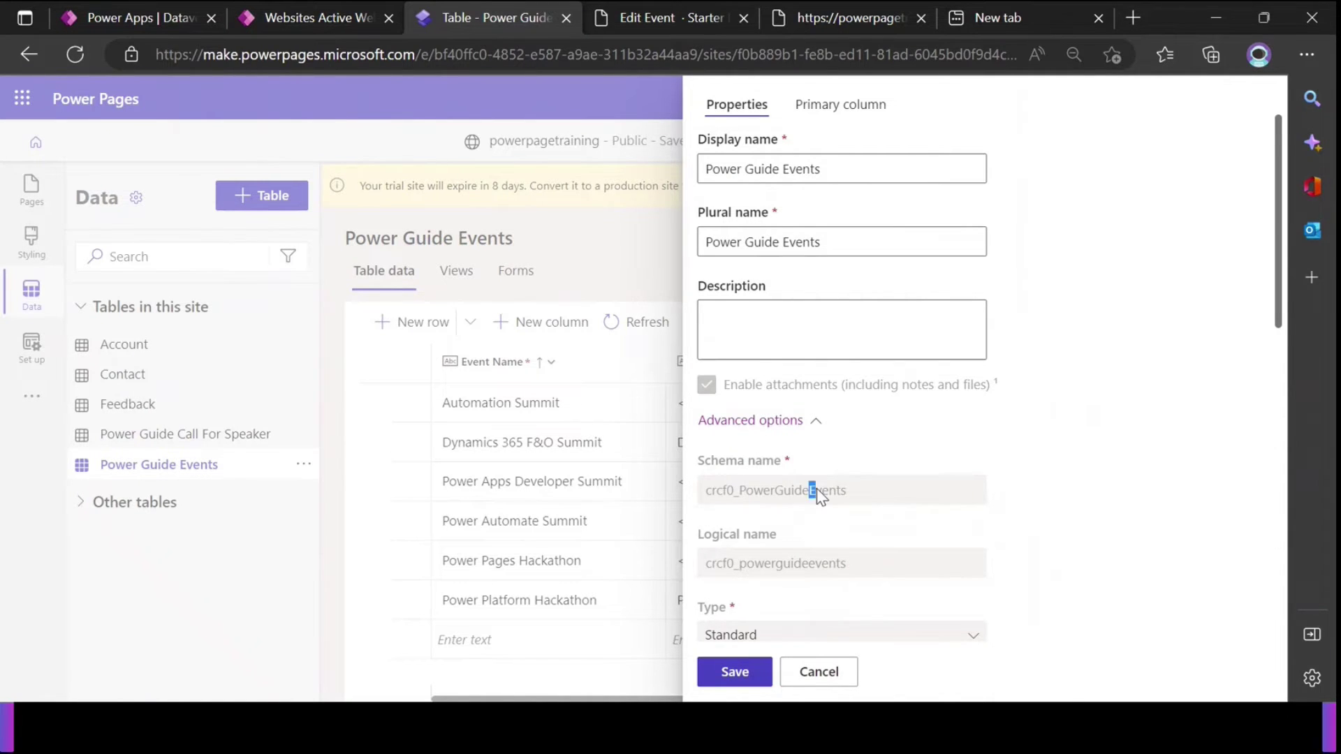
scroll(782, 383, down, 3)
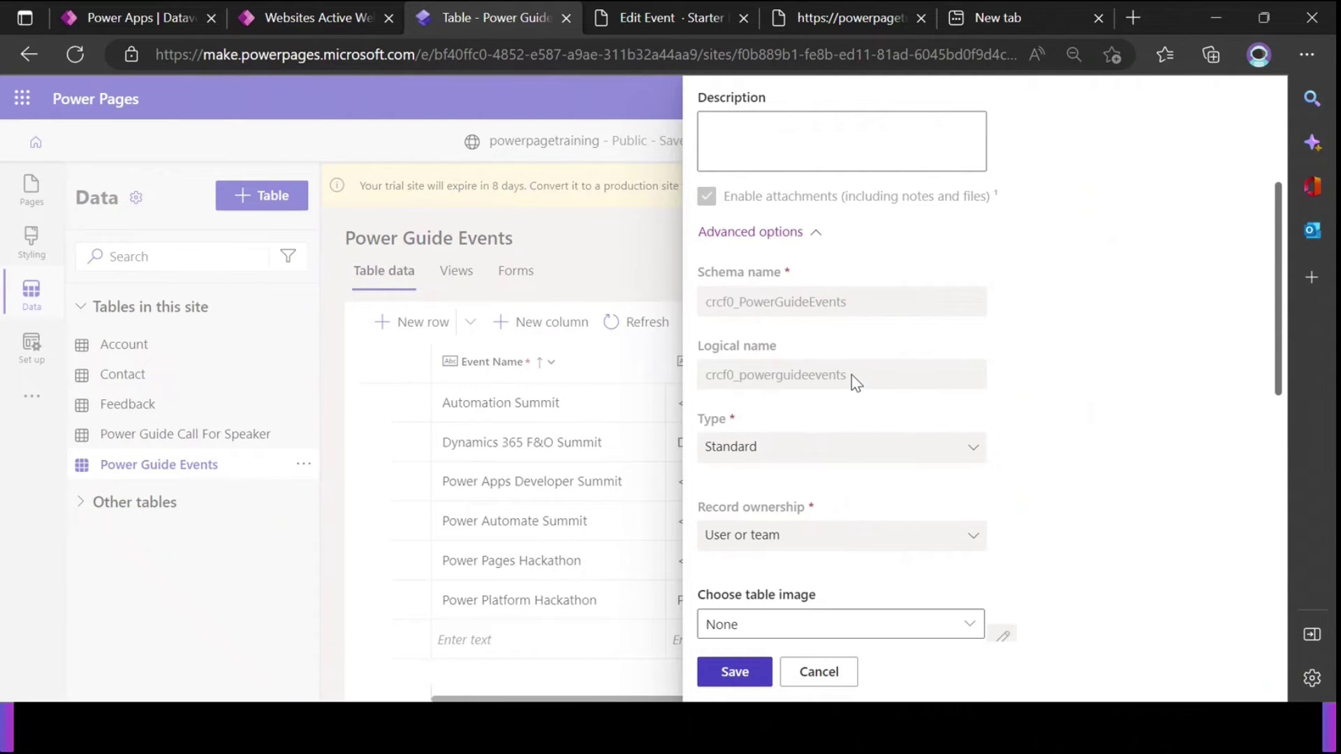
drag(853, 383, 698, 379)
key(ctrl+c)
scroll(876, 409, up, 3)
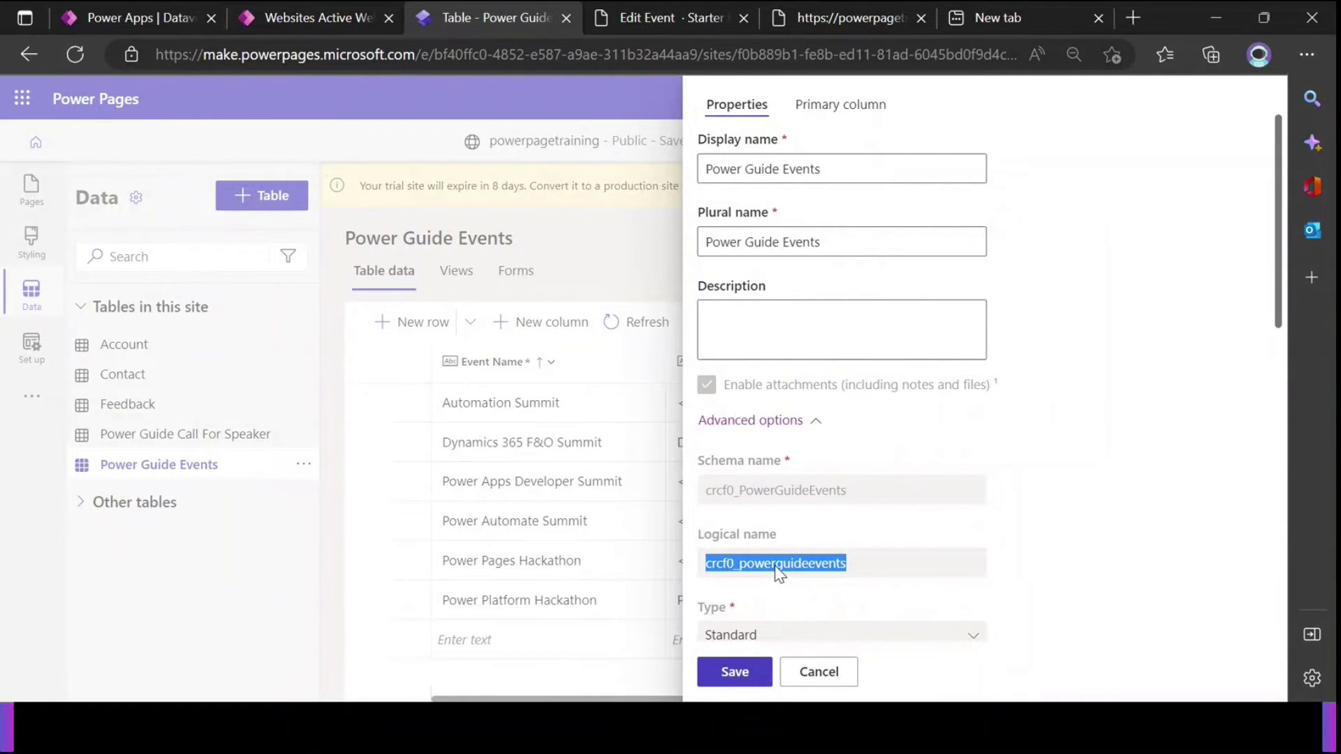
Switch to the Portal Management app, open the site settings and filter them by the keyword "web"
click(322, 23)
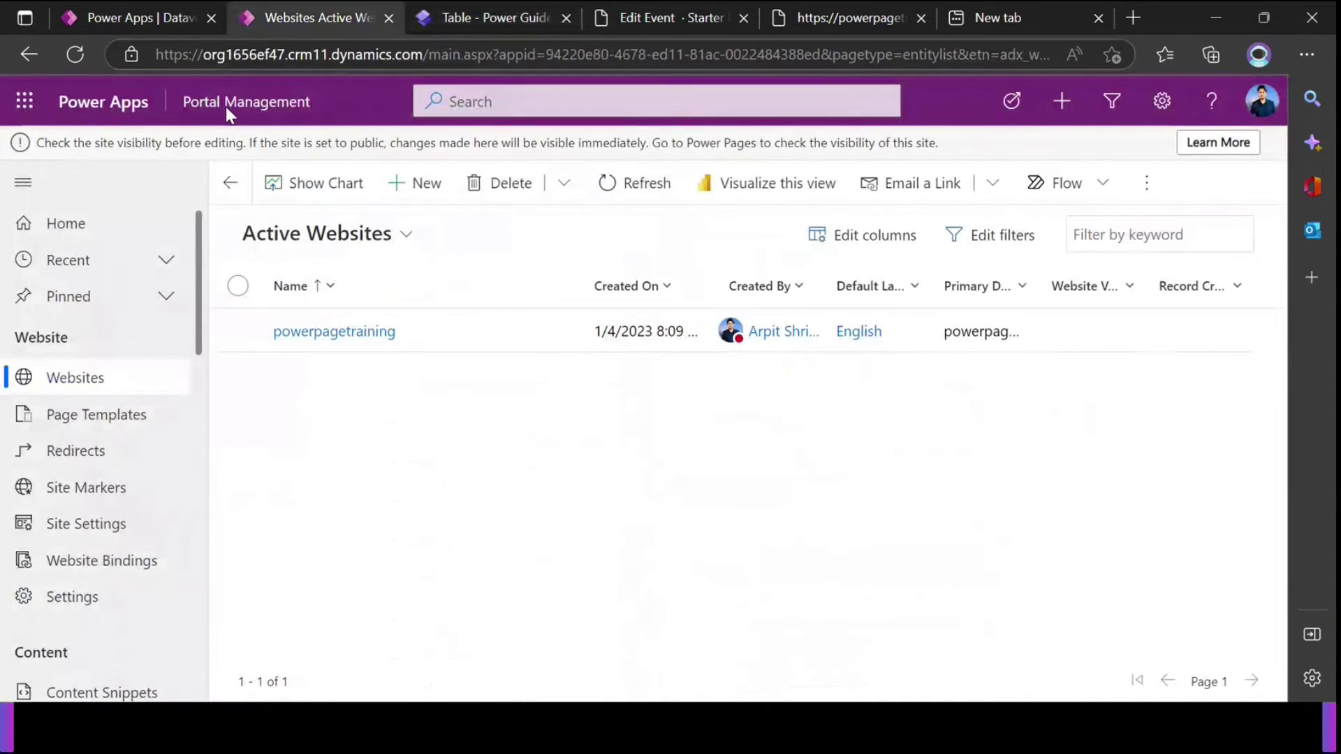
click(107, 536)
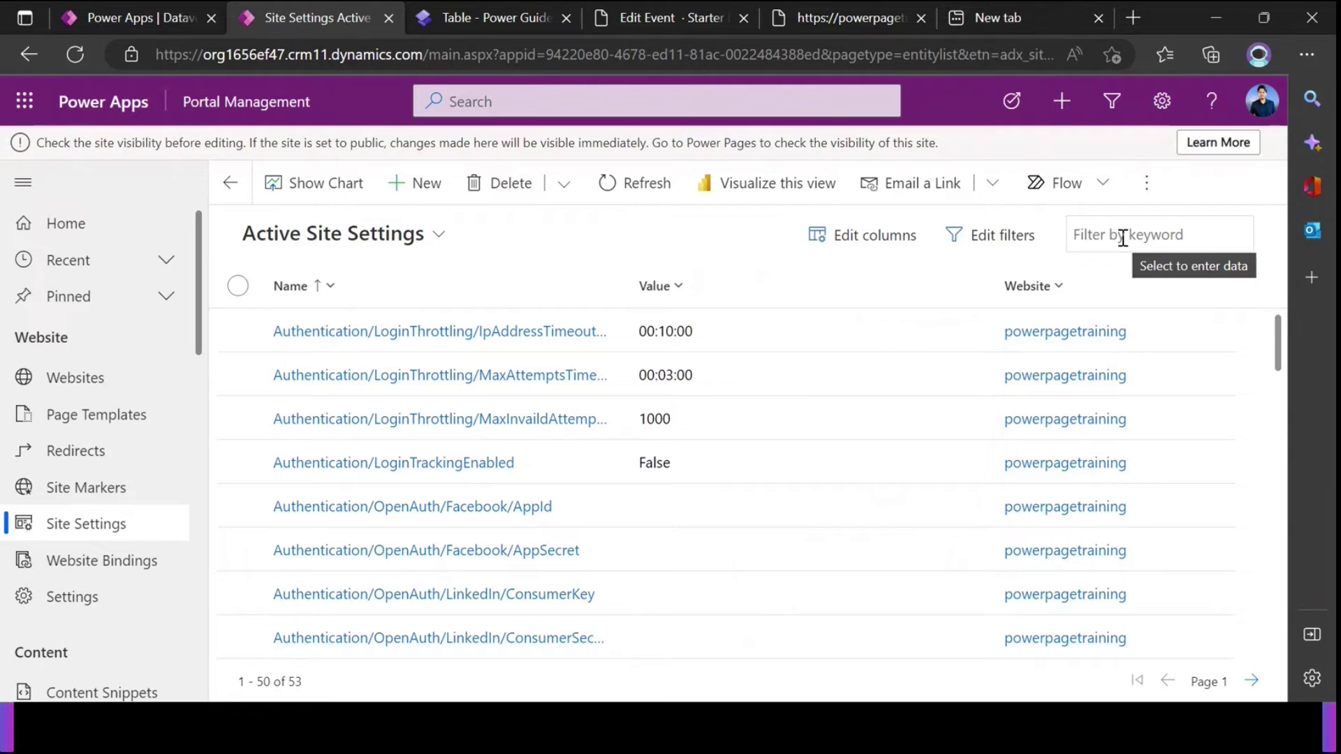
click(1123, 238)
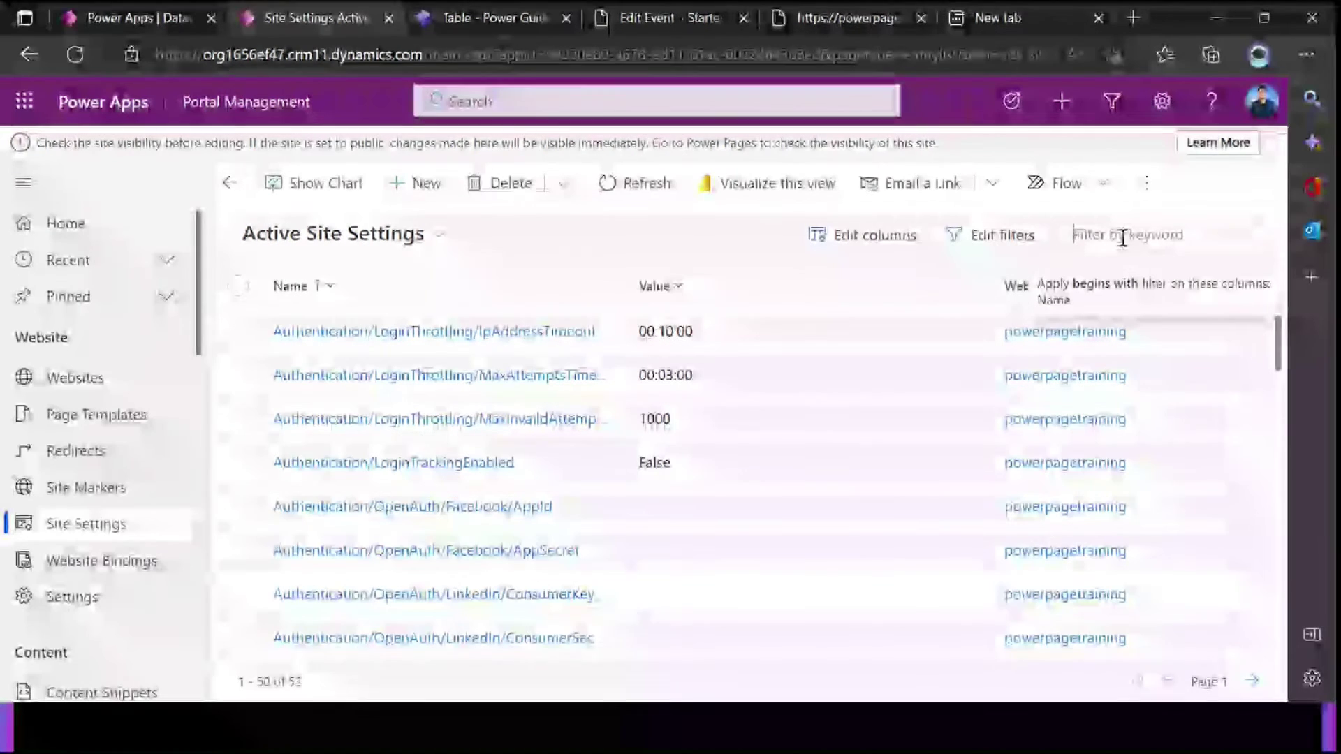
text(web)
key(Return)
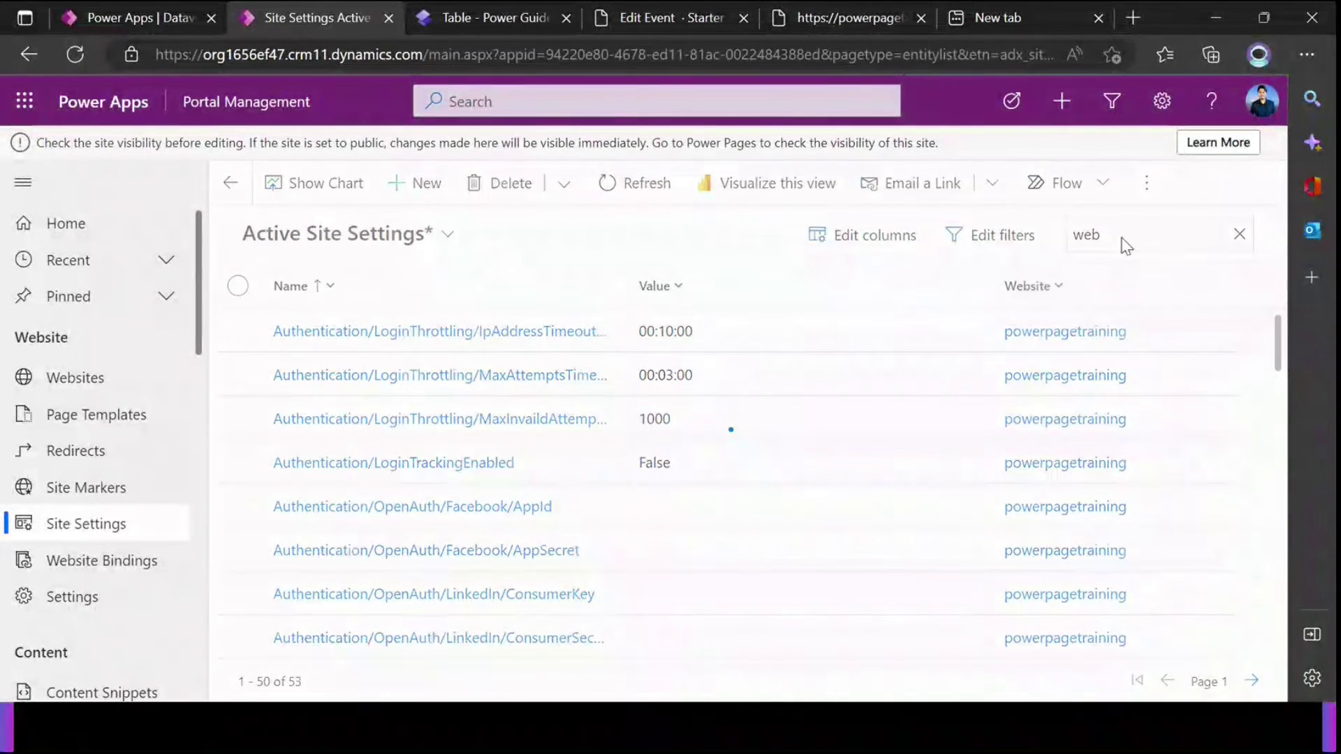
Open the Webapi/crcf0_powerguideevents/enabled site setting and examine the table name within its Name value
click(466, 334)
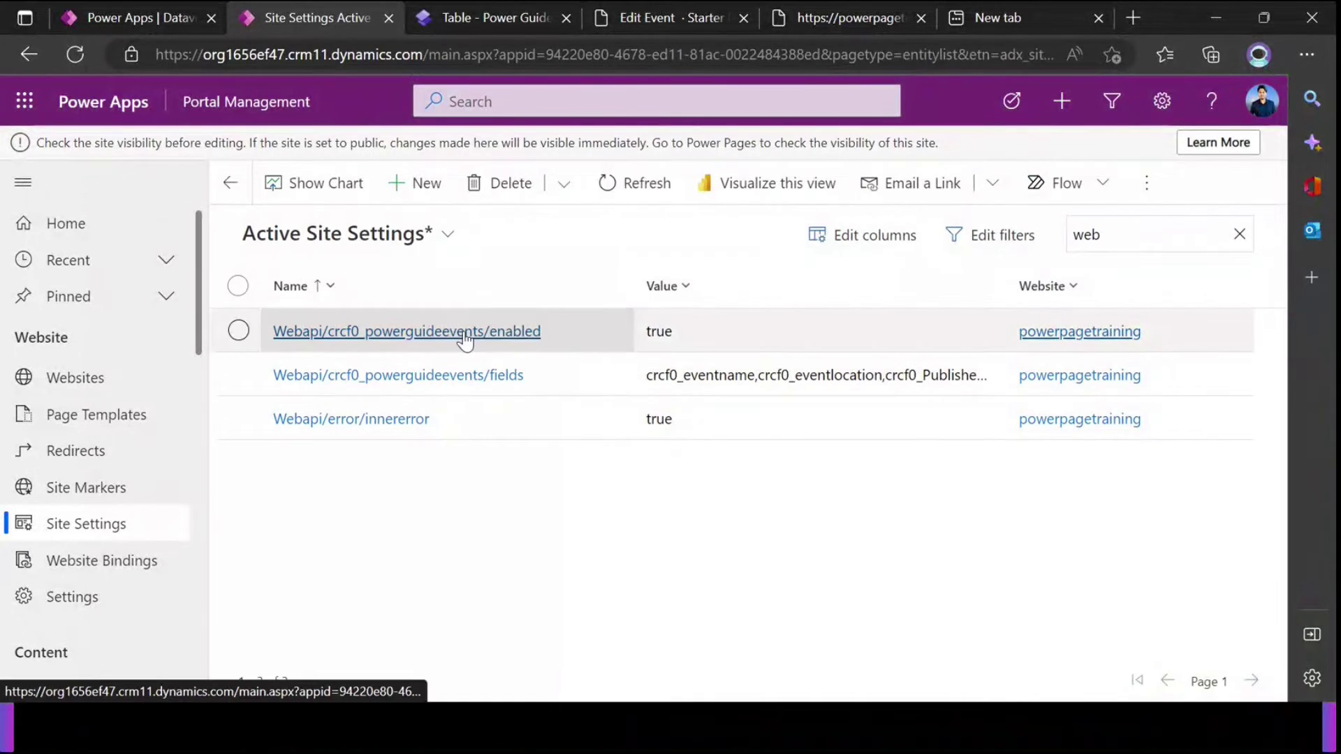
drag(736, 374, 440, 374)
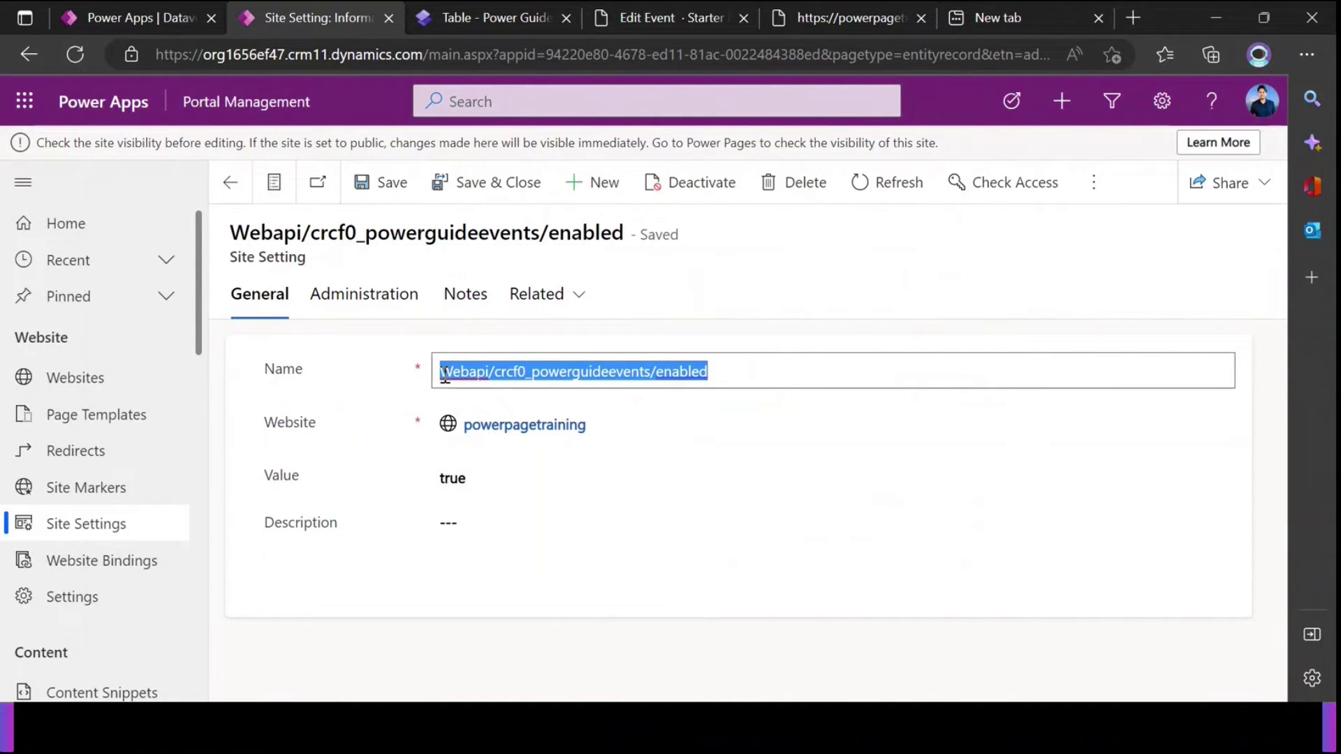
click(601, 368)
double_click(563, 368)
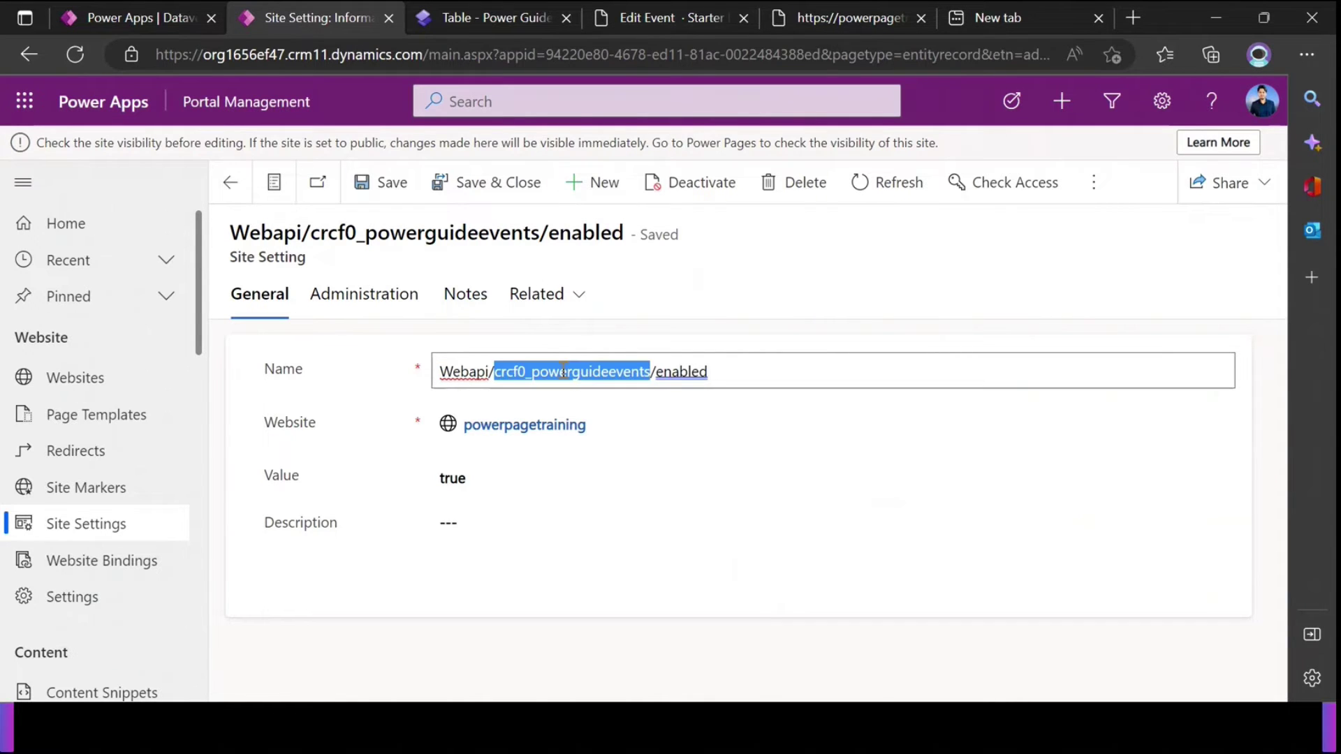
click(721, 371)
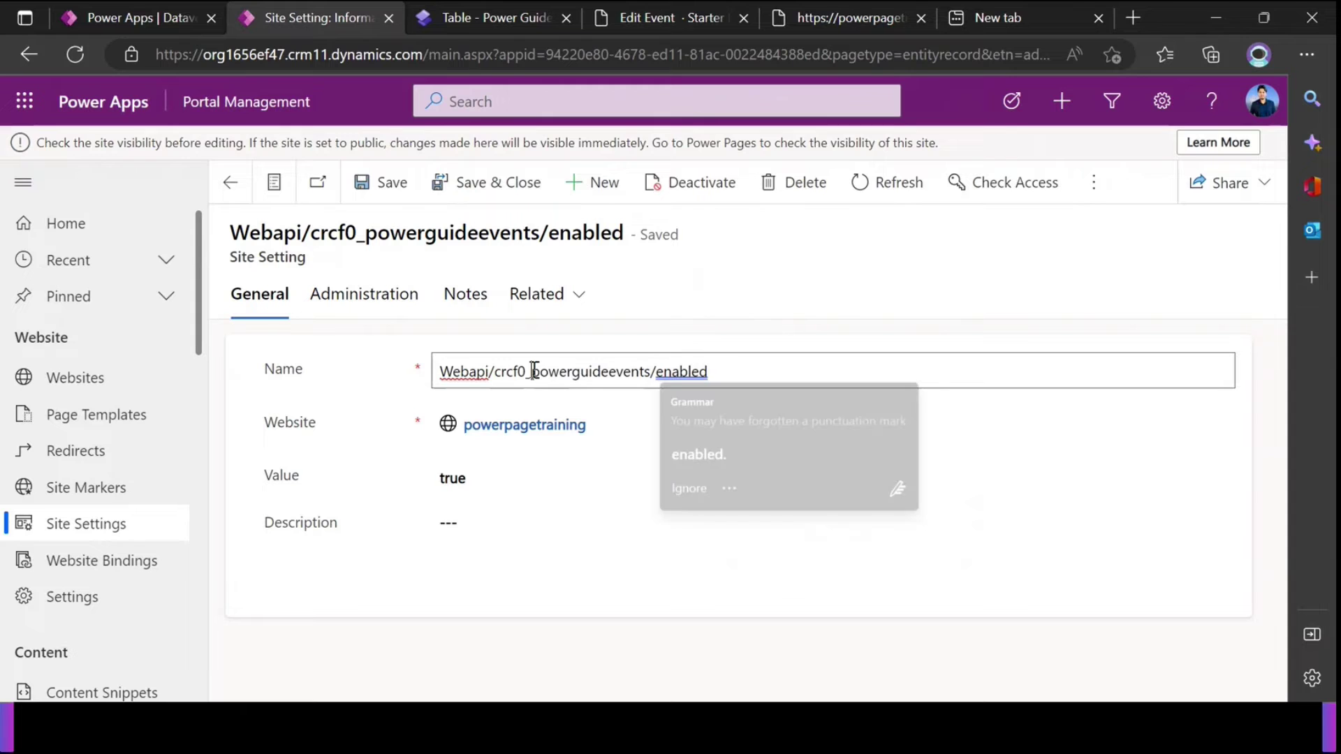
double_click(620, 370)
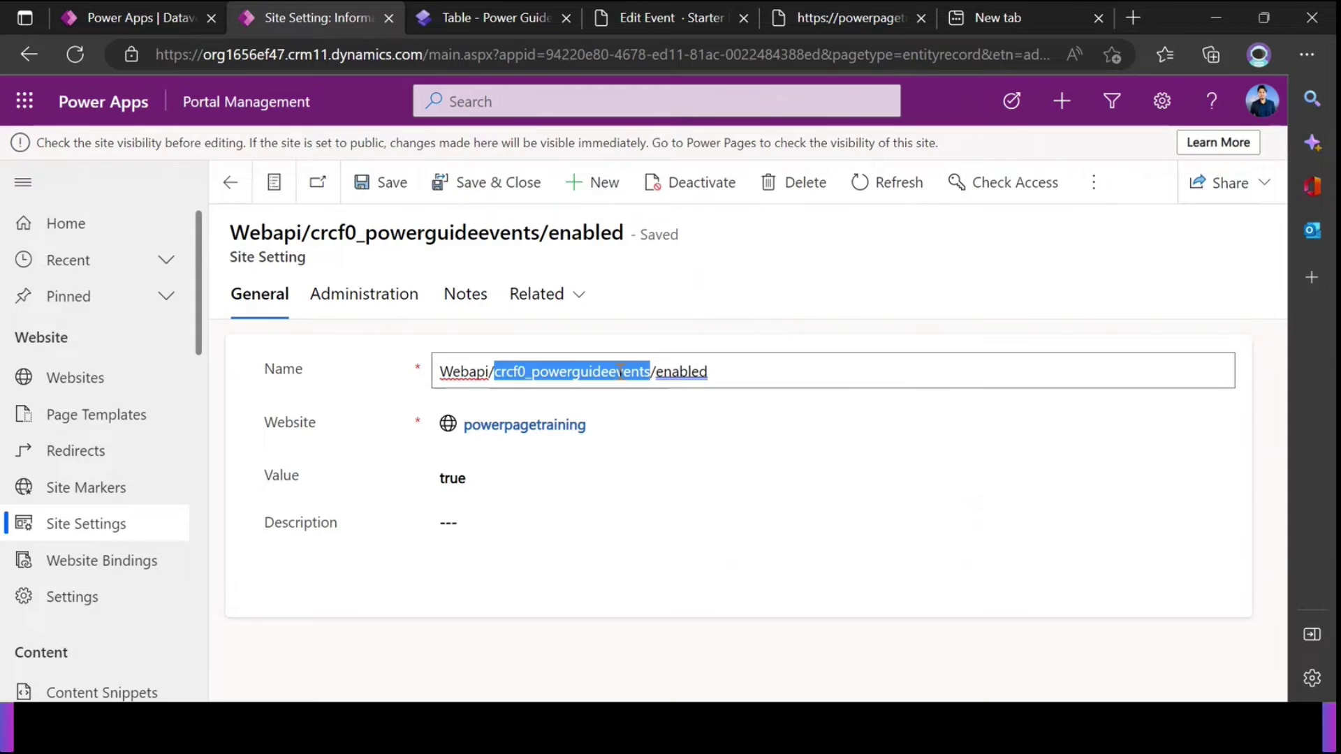
Switch back to the Power Guide Events table's properties in Power Pages and select its logical name for comparison
click(498, 14)
drag(837, 594, 742, 538)
scroll(811, 469, down, 4)
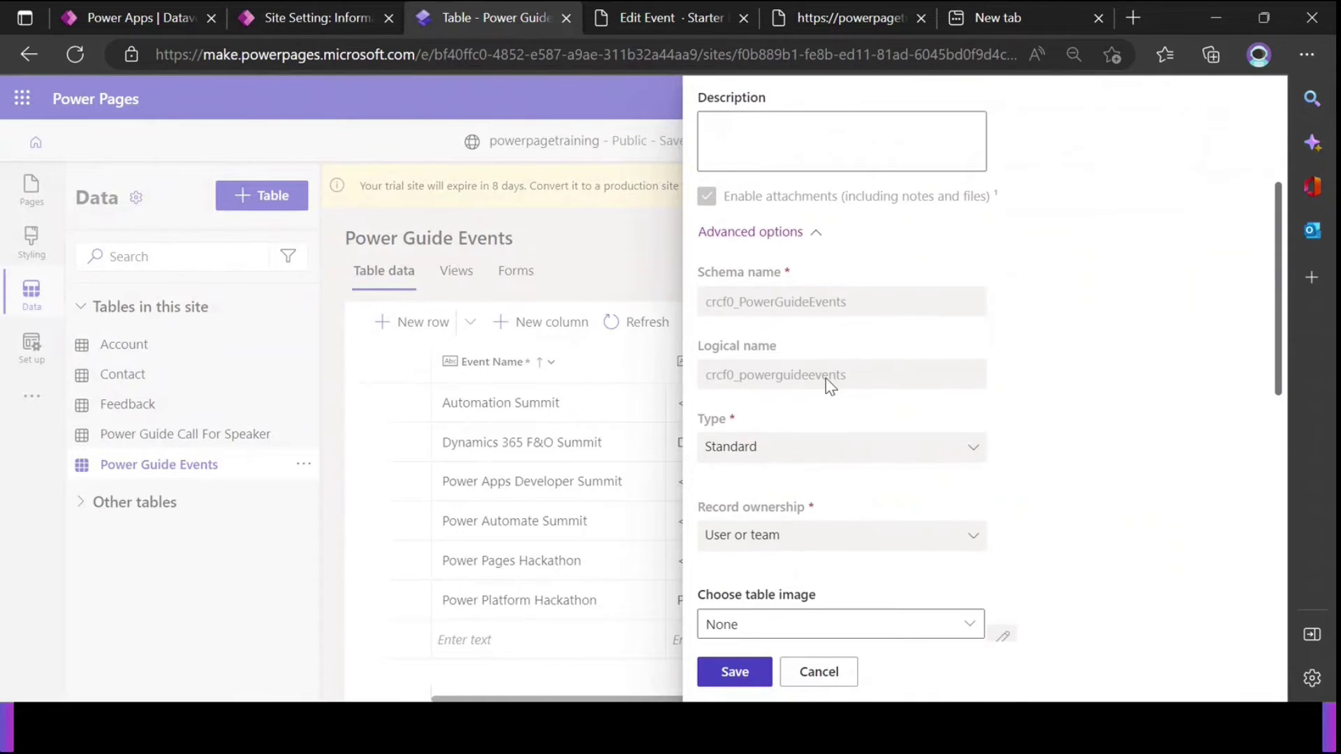
drag(872, 380, 709, 389)
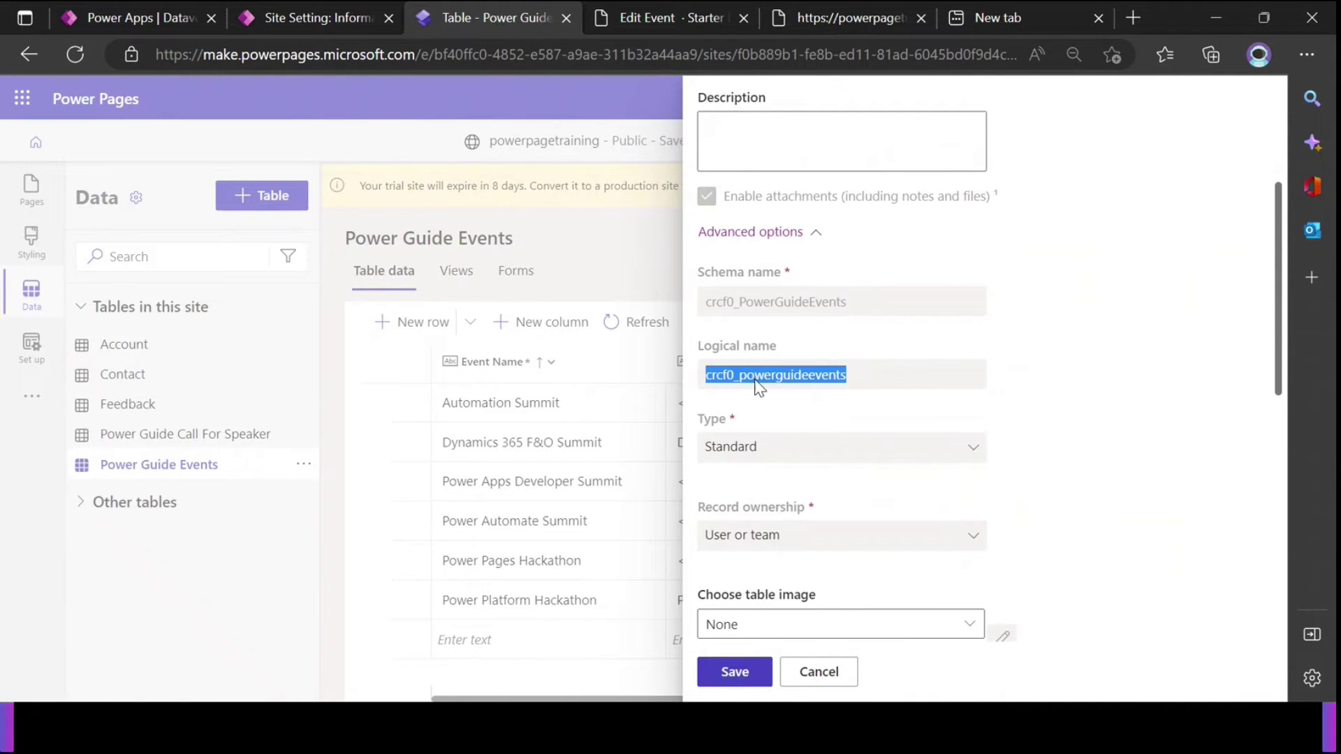
Return to the enabled site setting in Portal Management and examine each part of its name and its value
click(310, 10)
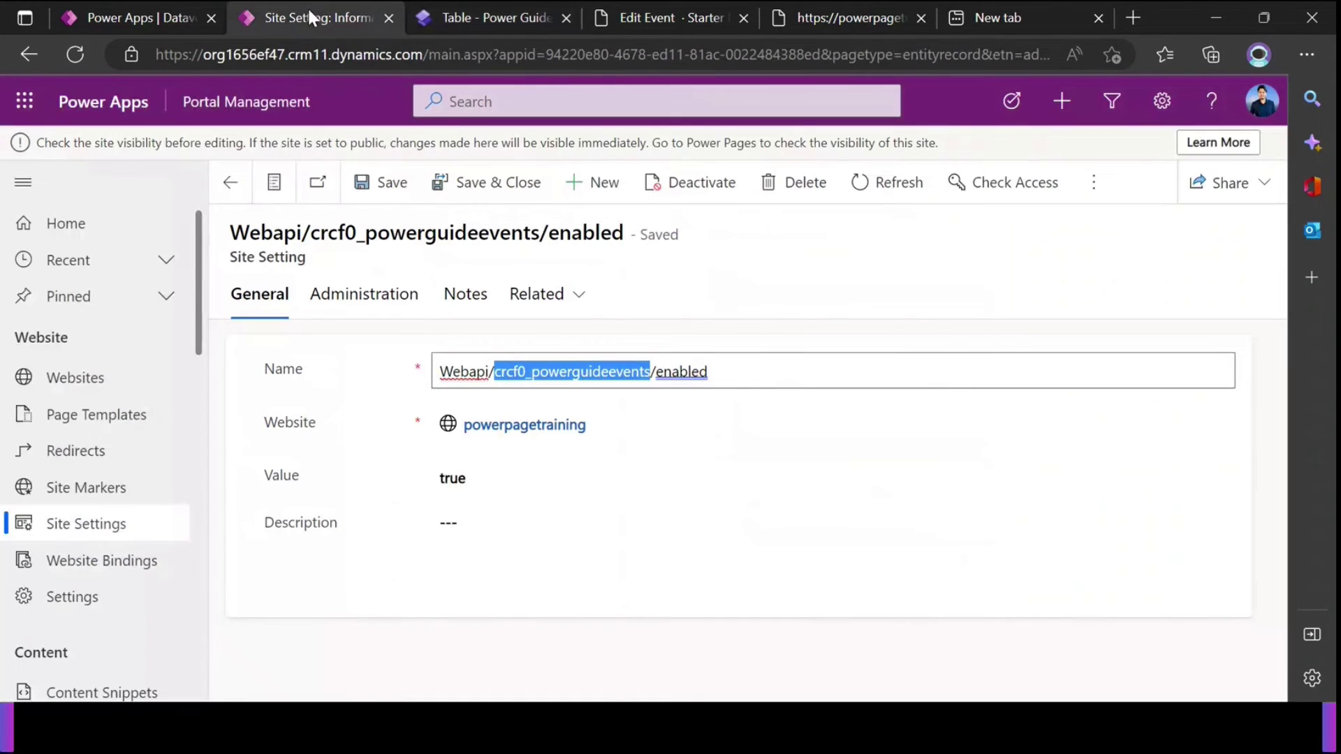
click(476, 371)
double_click(476, 371)
double_click(555, 371)
double_click(695, 371)
click(493, 476)
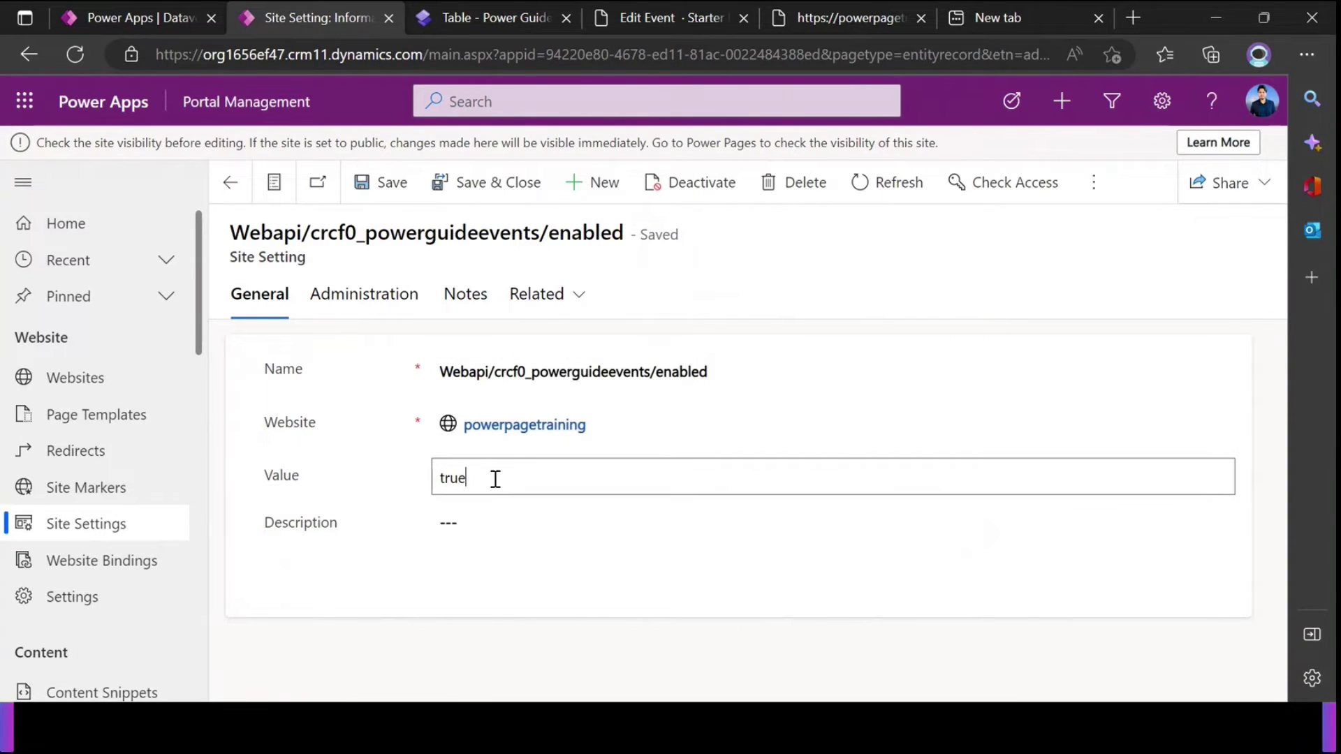
click(416, 491)
drag(231, 233, 625, 233)
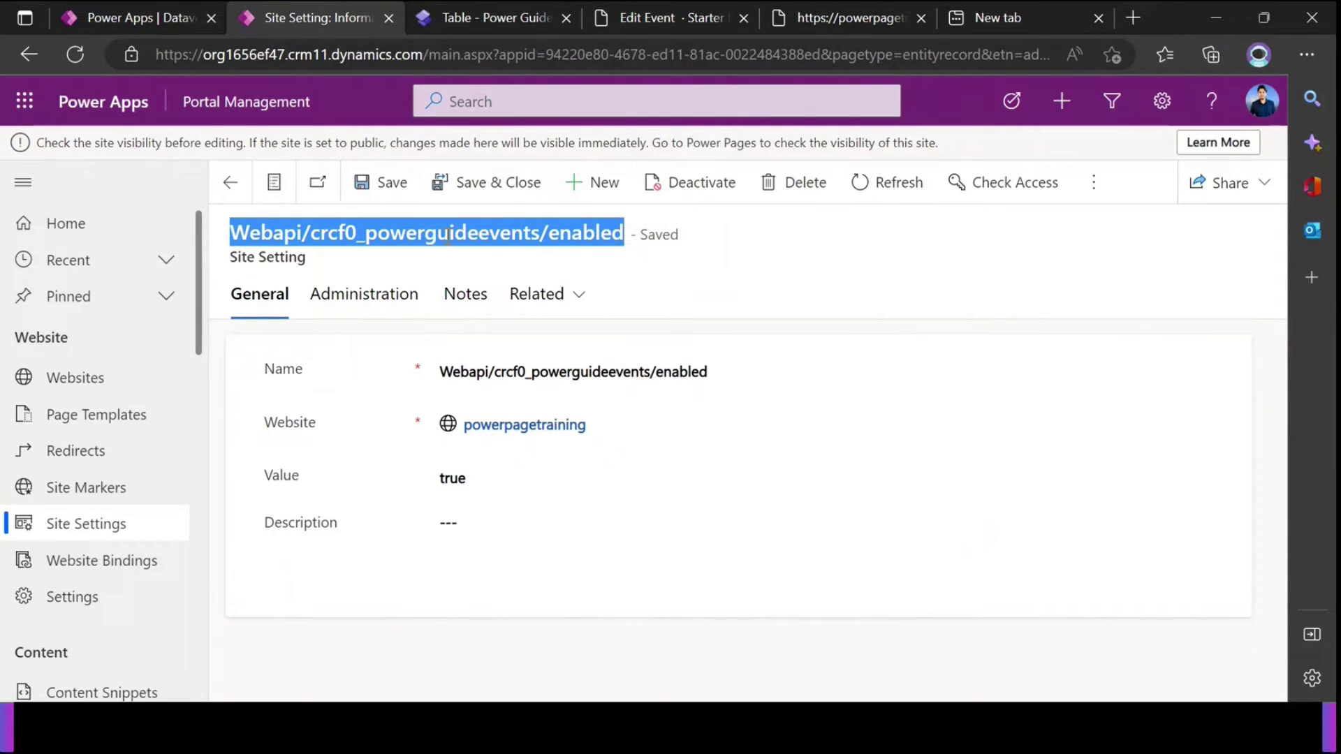
click(604, 259)
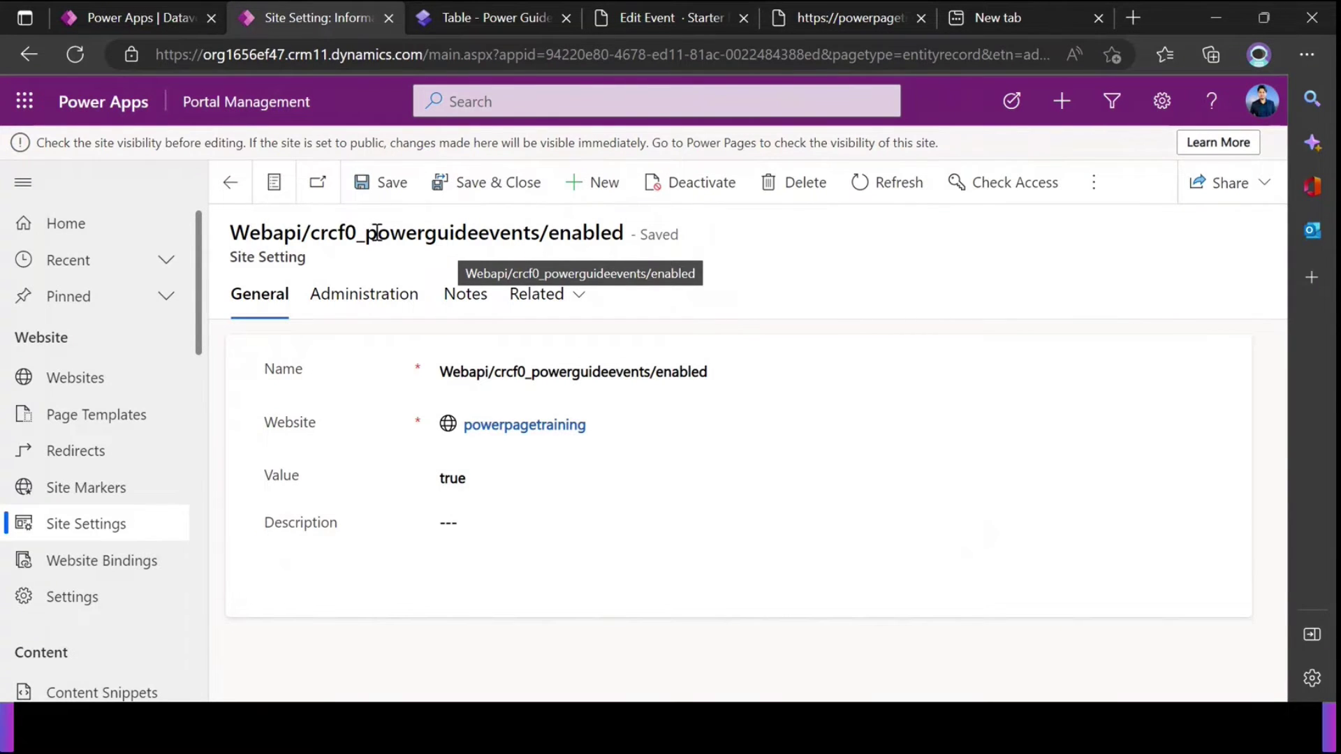
drag(340, 241, 547, 209)
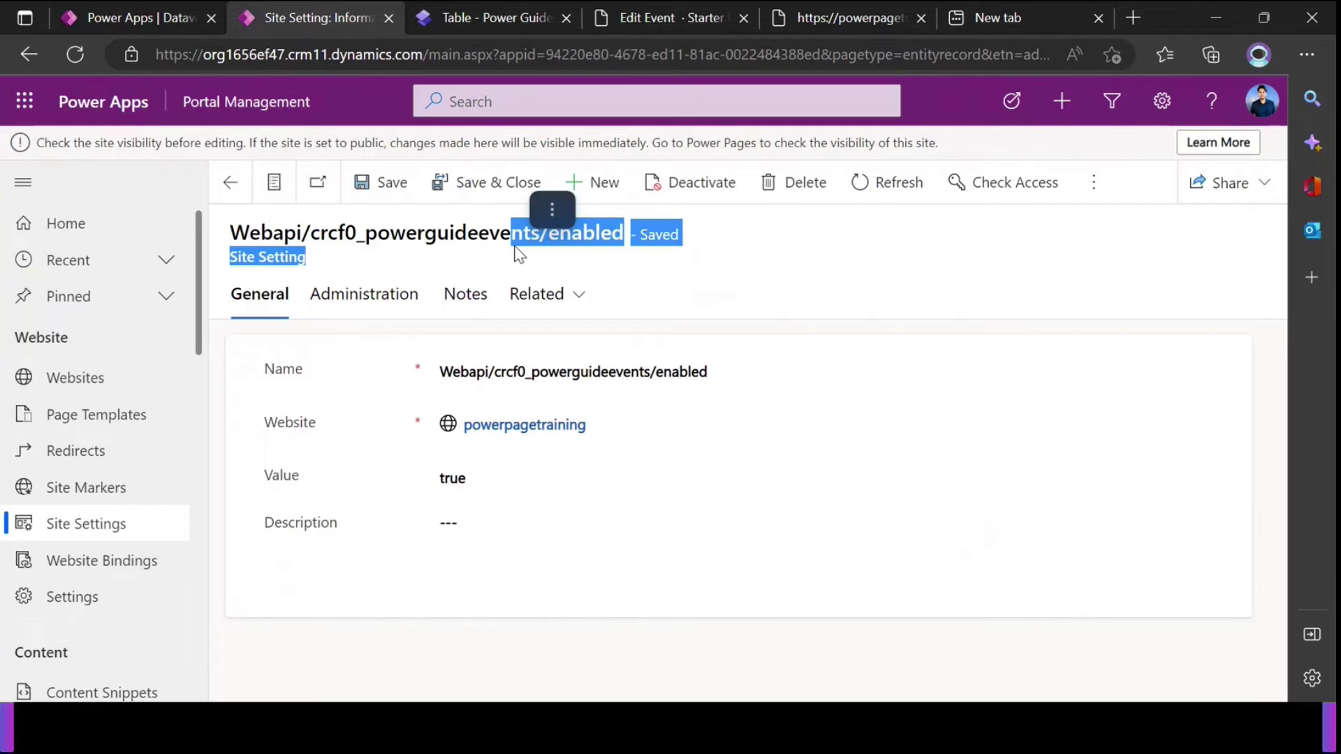
click(457, 235)
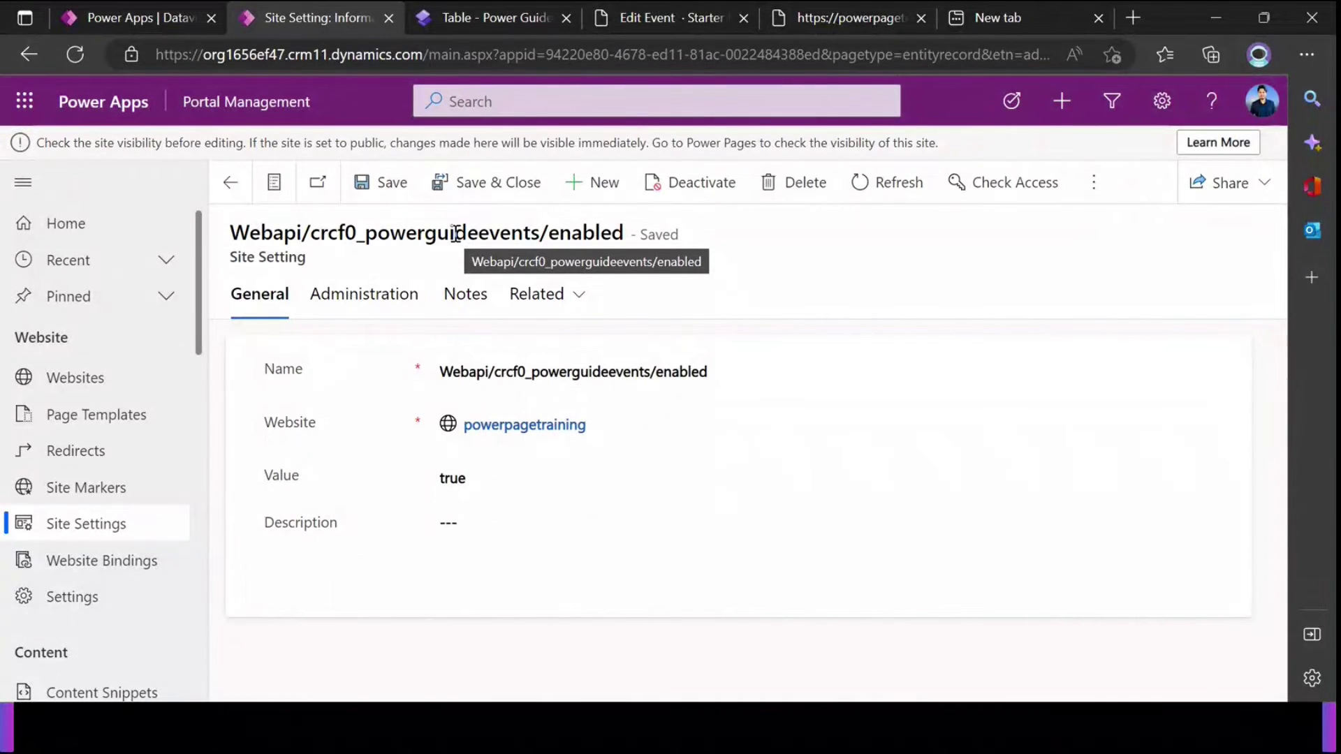
Open the Webapi/crcf0_powerguideevents/fields site setting and examine its name and the column names listed in its value
click(231, 183)
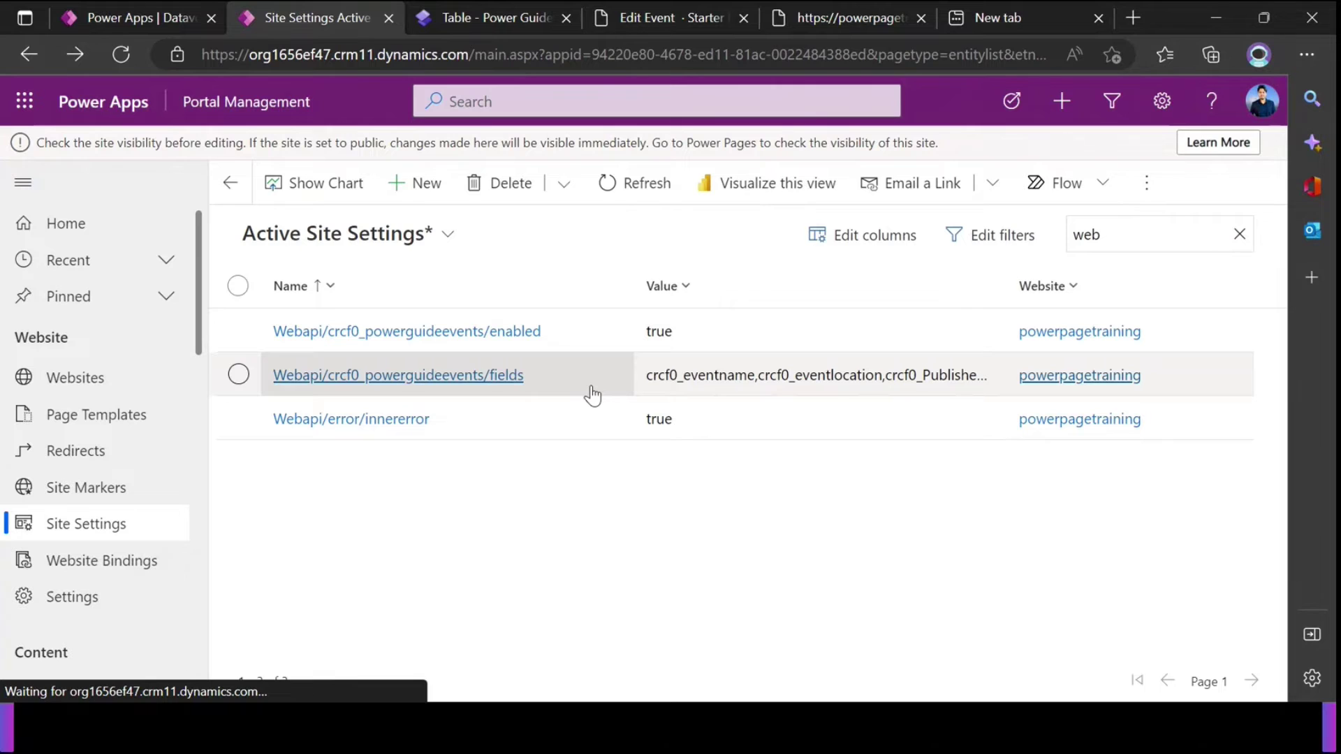
click(488, 377)
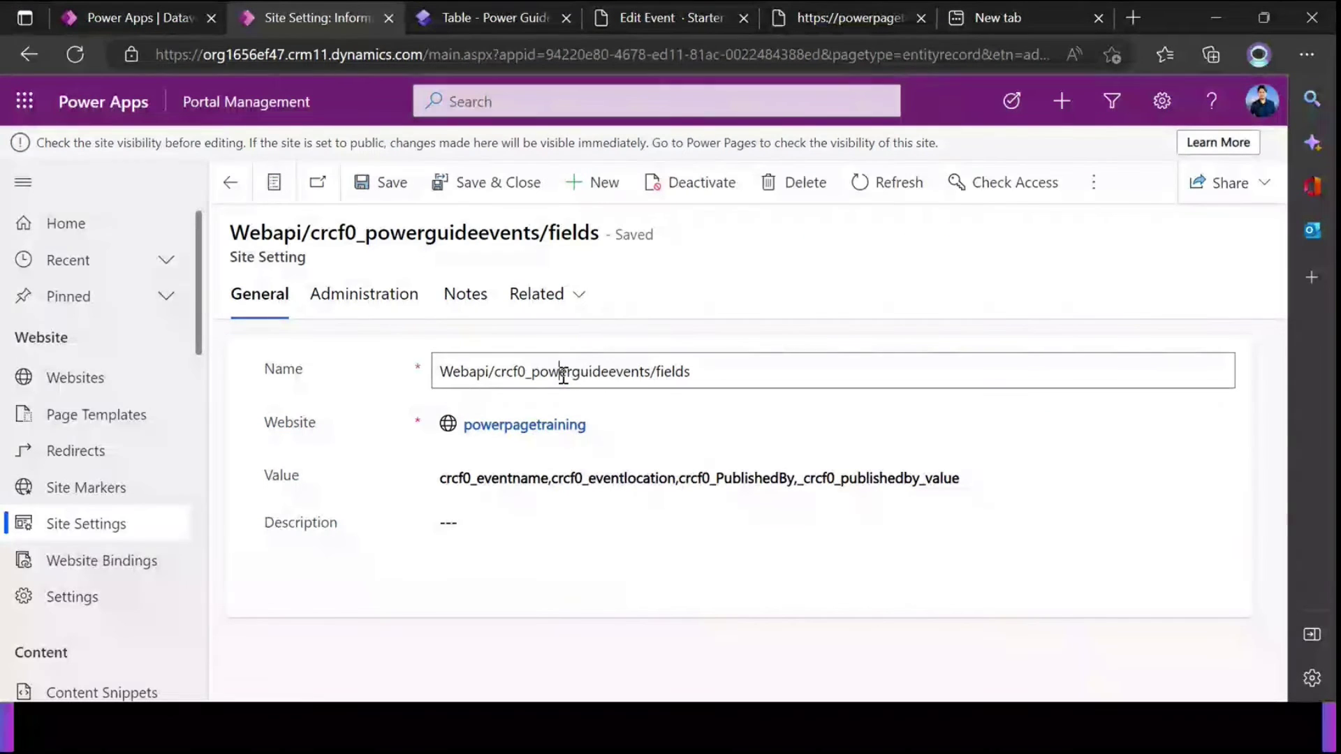
double_click(563, 375)
click(672, 373)
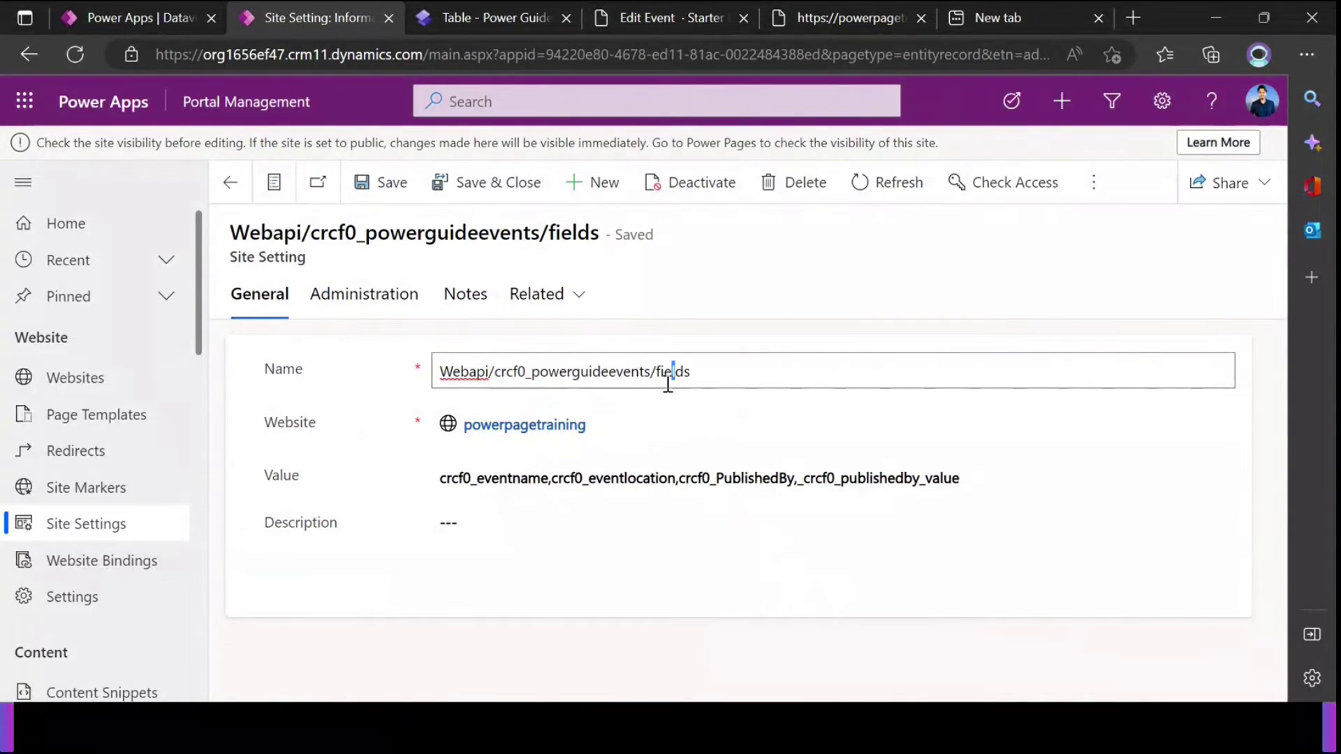
drag(444, 482, 951, 480)
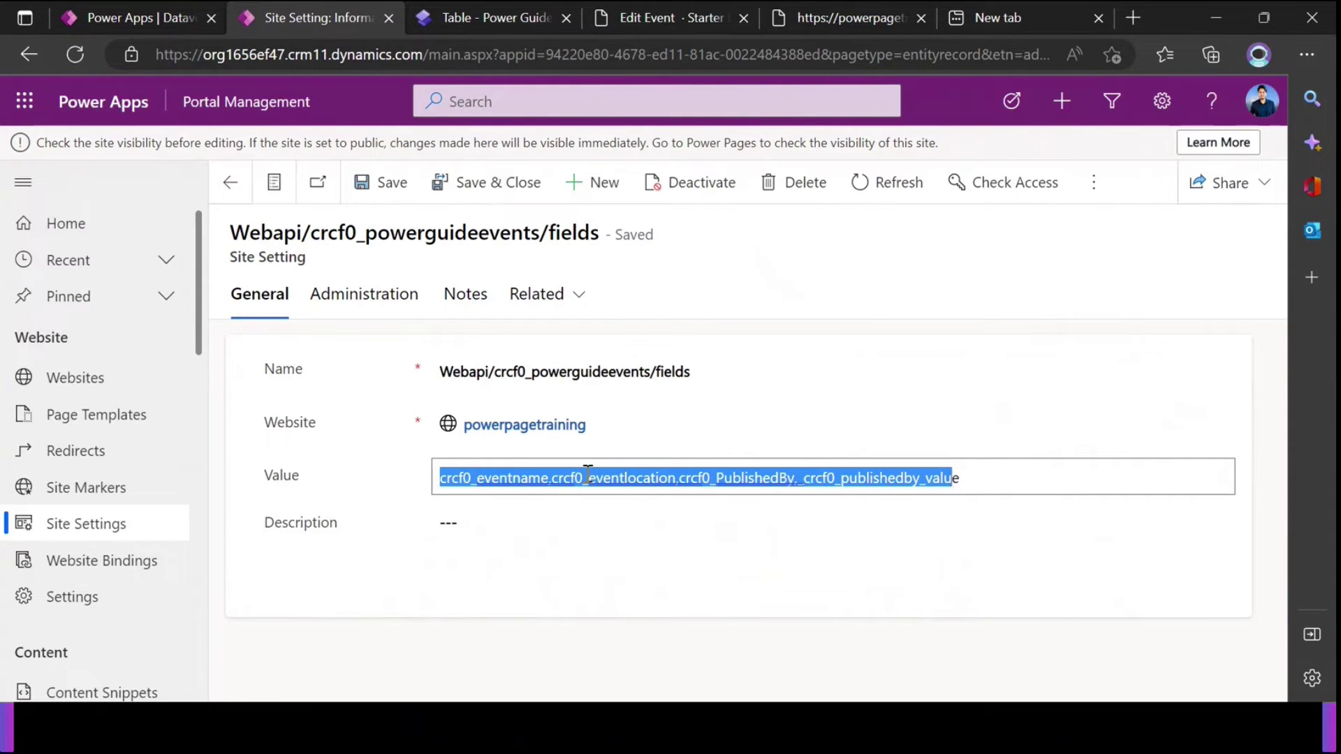
double_click(535, 481)
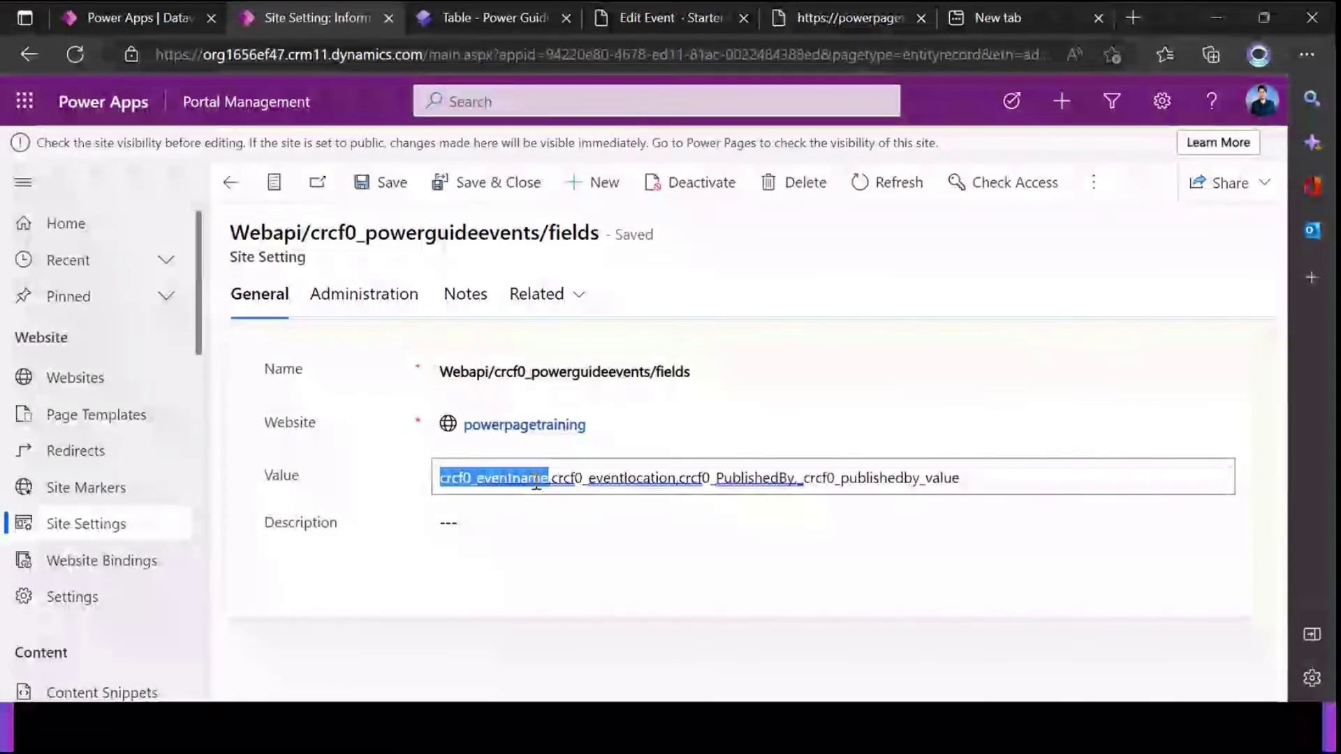
Switch to Power Pages, close the table properties without saving and open the Event Name column's properties
click(492, 17)
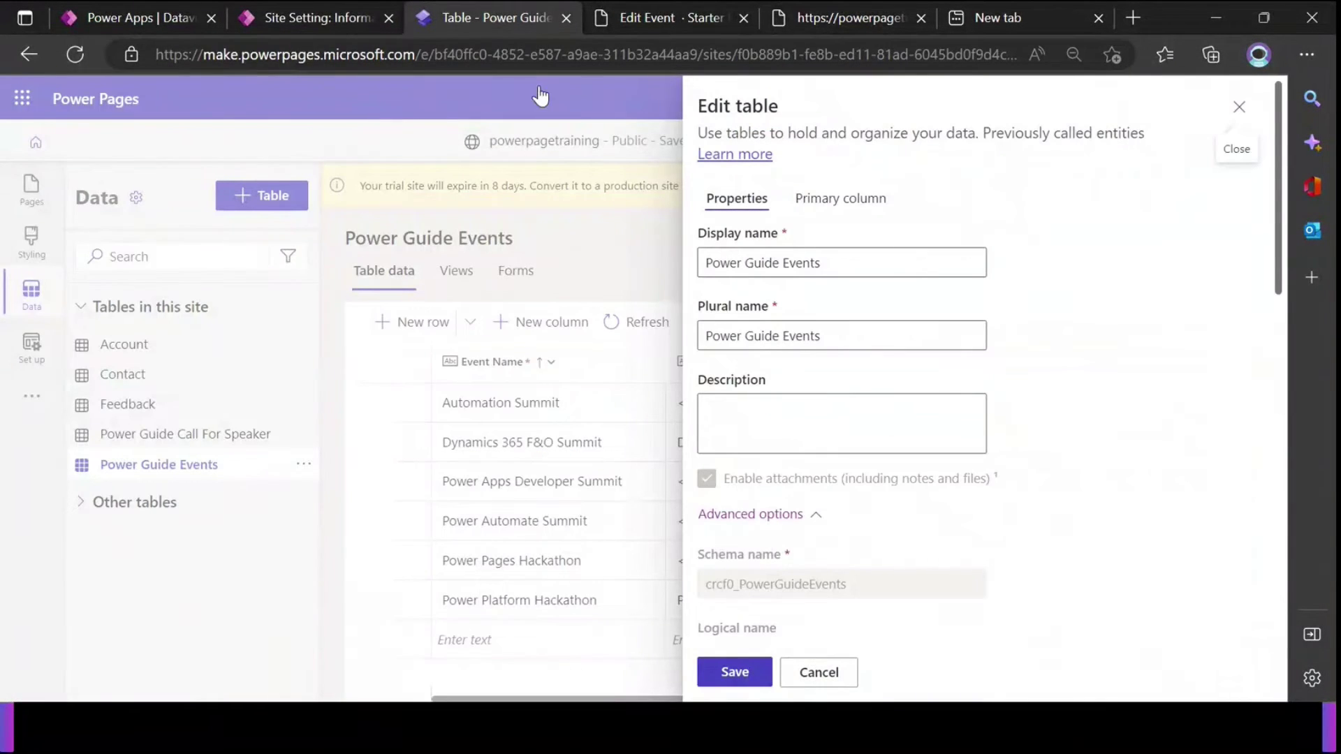
click(817, 673)
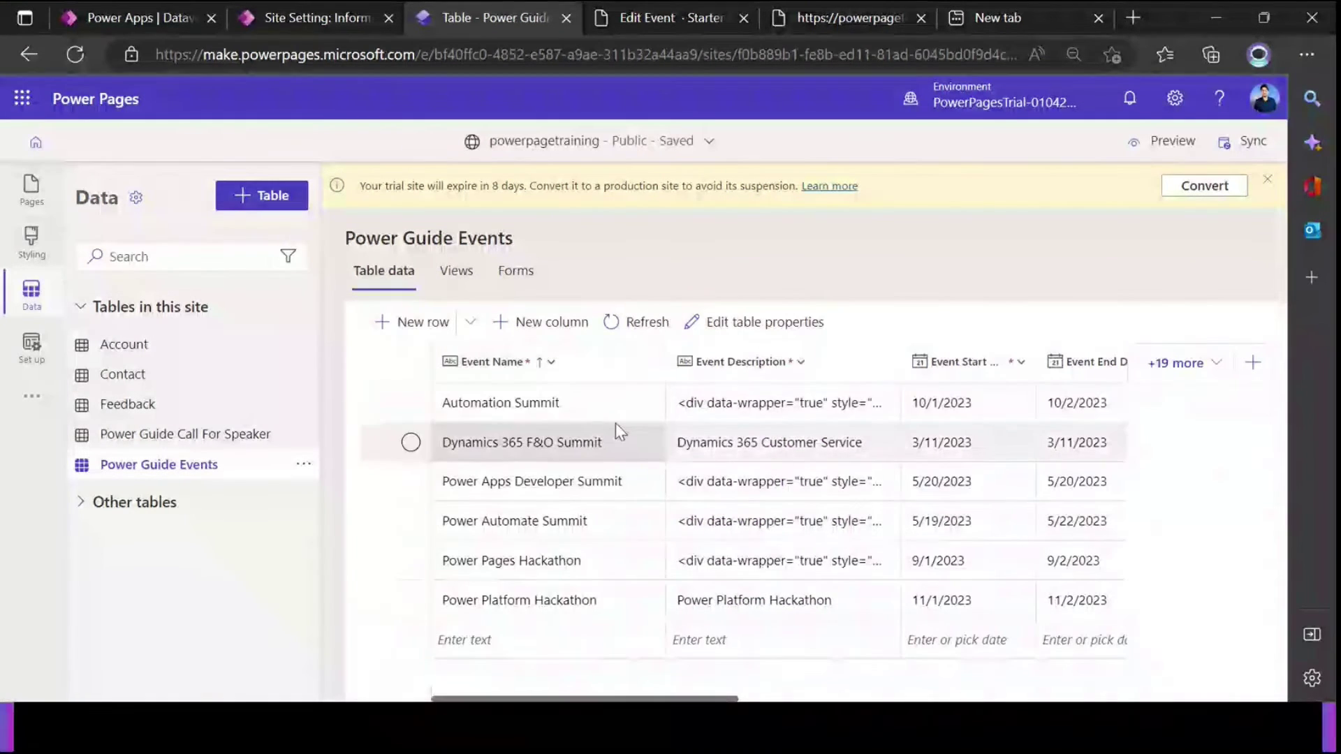
drag(664, 698, 633, 698)
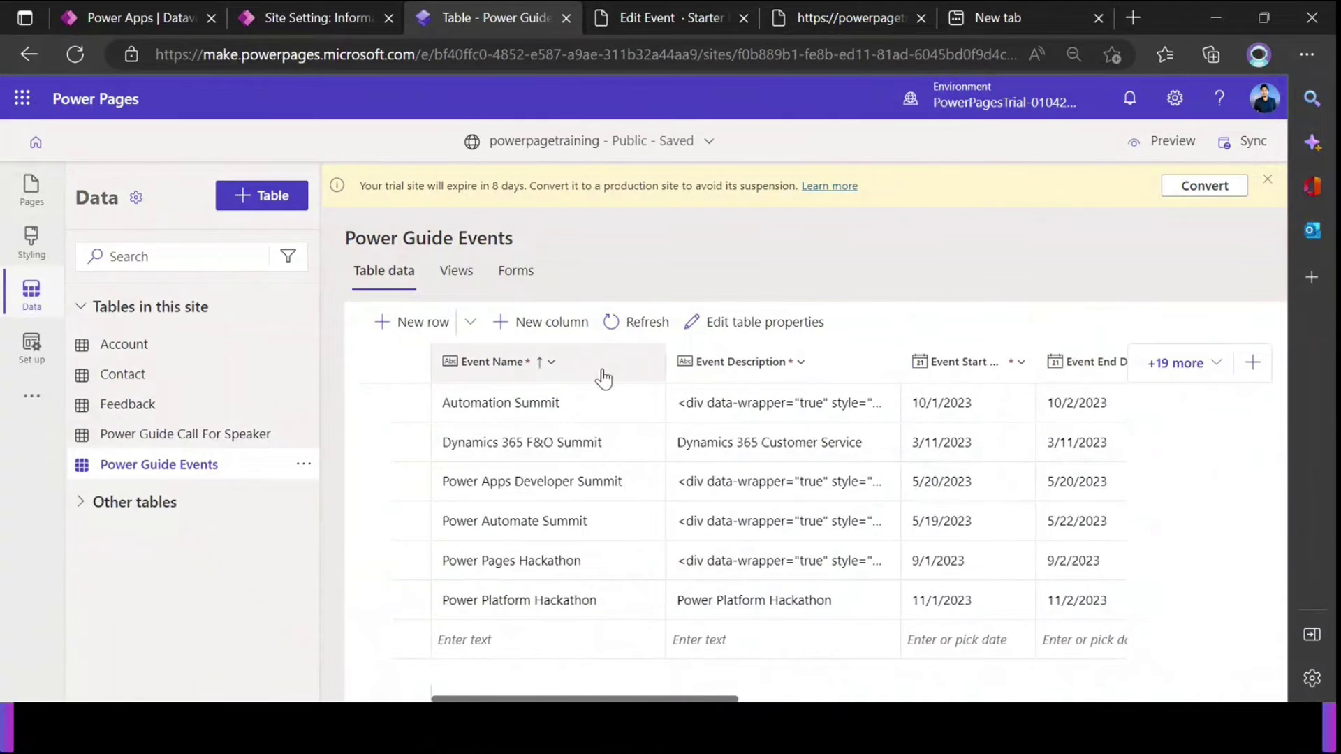
click(623, 365)
key(Escape)
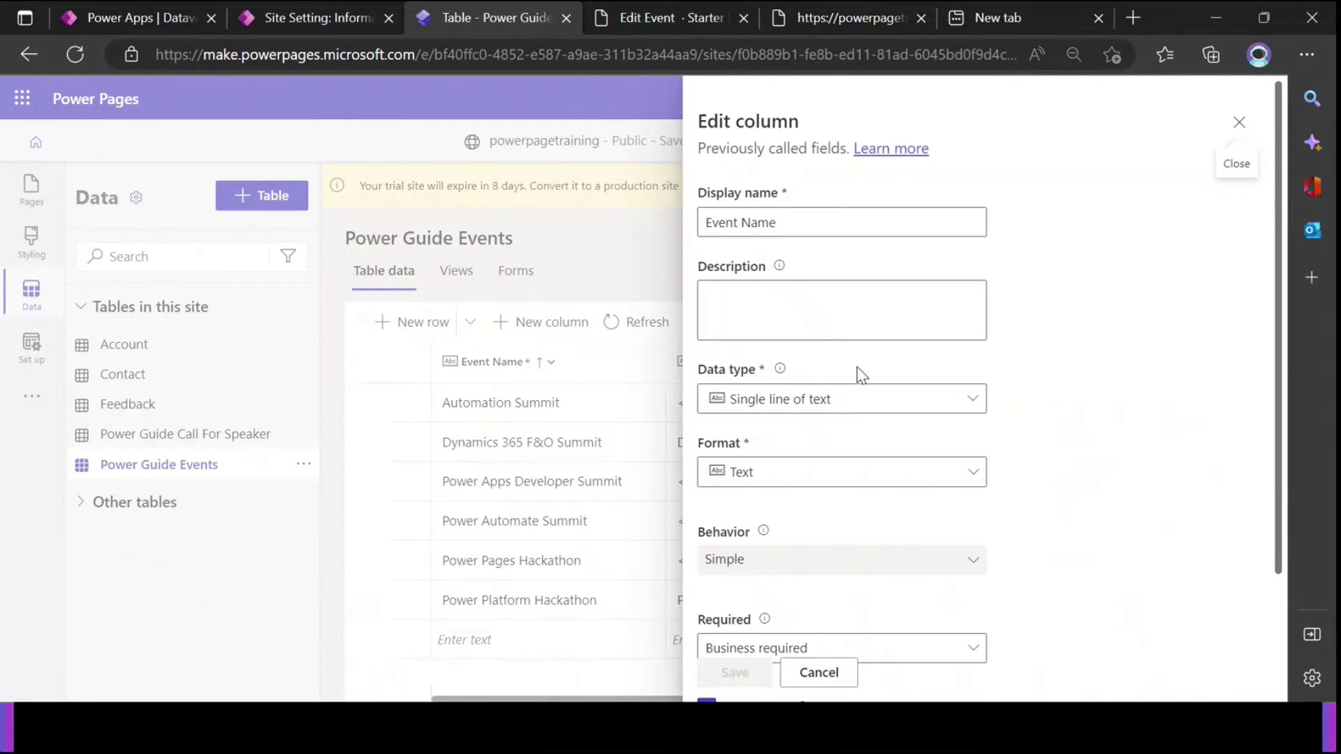
Expand the Event Name column's advanced options and select its logical name crcf0_eventname
scroll(861, 375, down, 2)
click(803, 601)
scroll(891, 419, down, 5)
drag(805, 273, 705, 278)
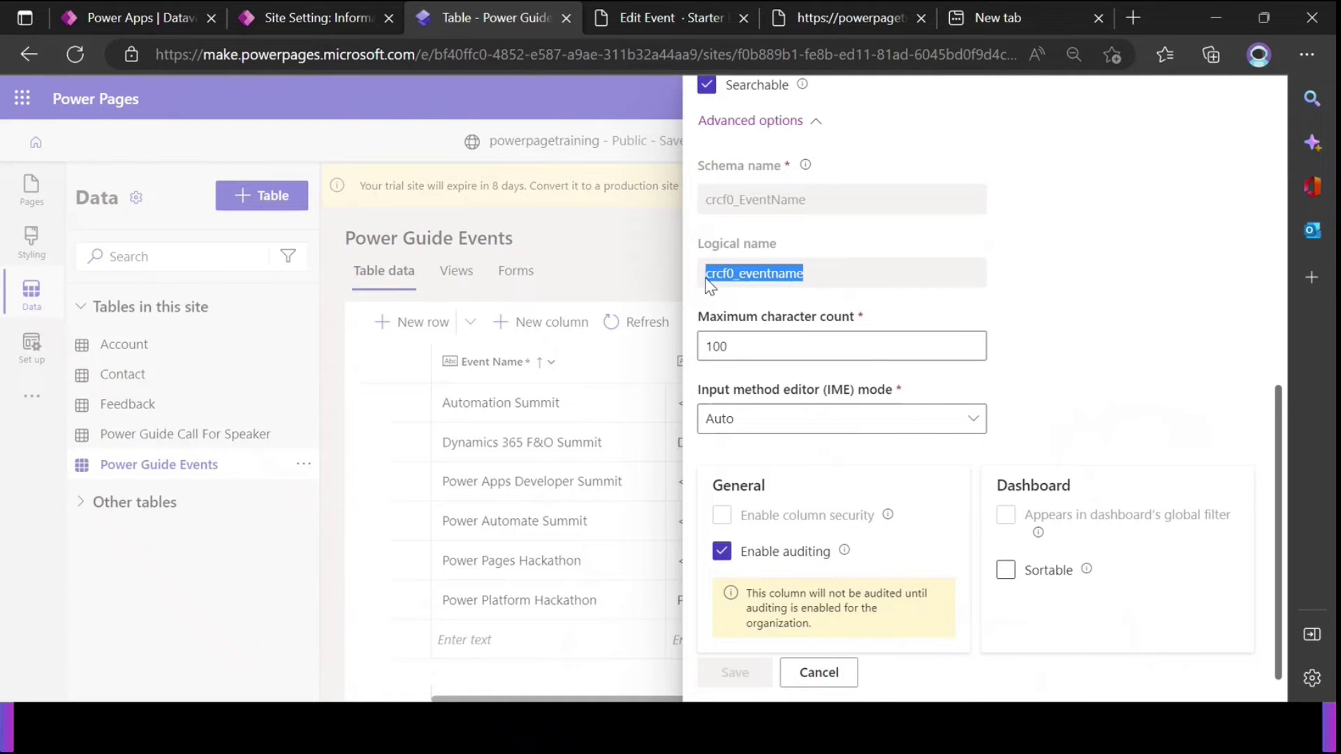
Return to the fields site setting in Portal Management and examine the column names in its value, including crcf0_PublishedBy
click(319, 15)
click(507, 477)
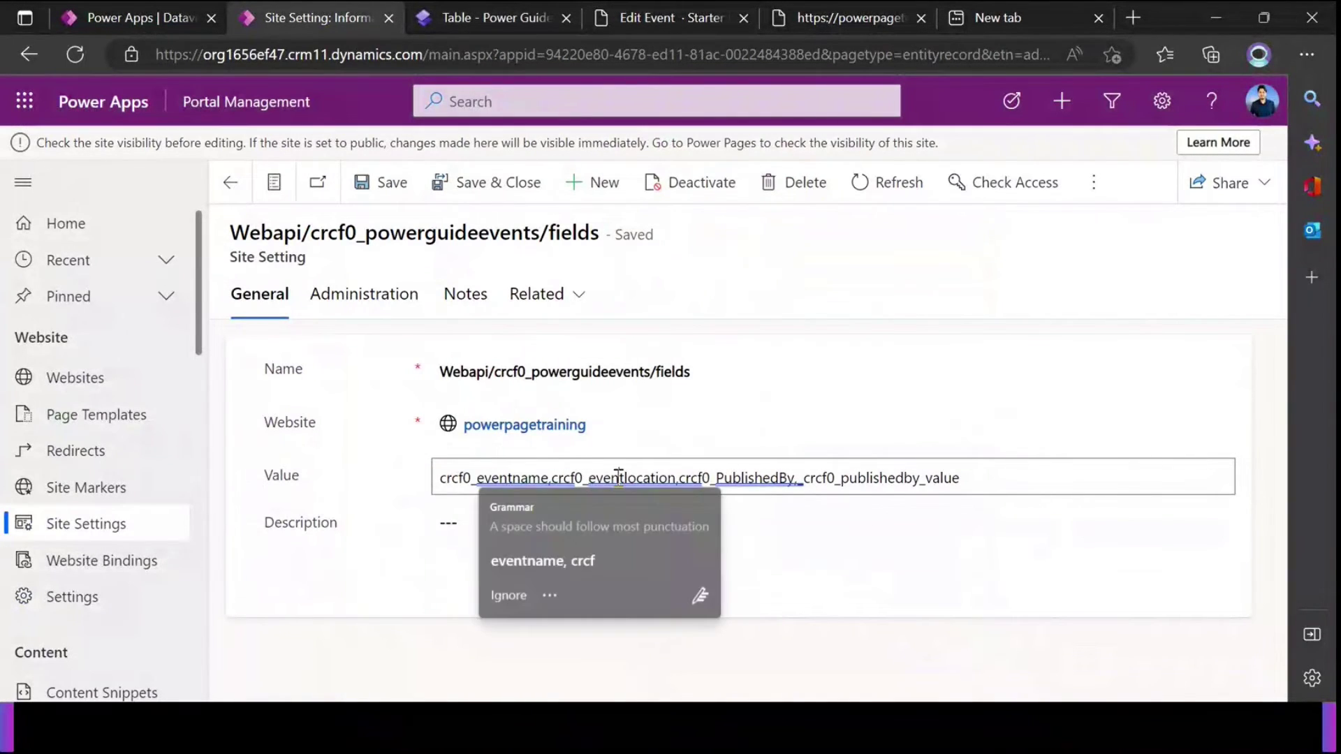
double_click(746, 483)
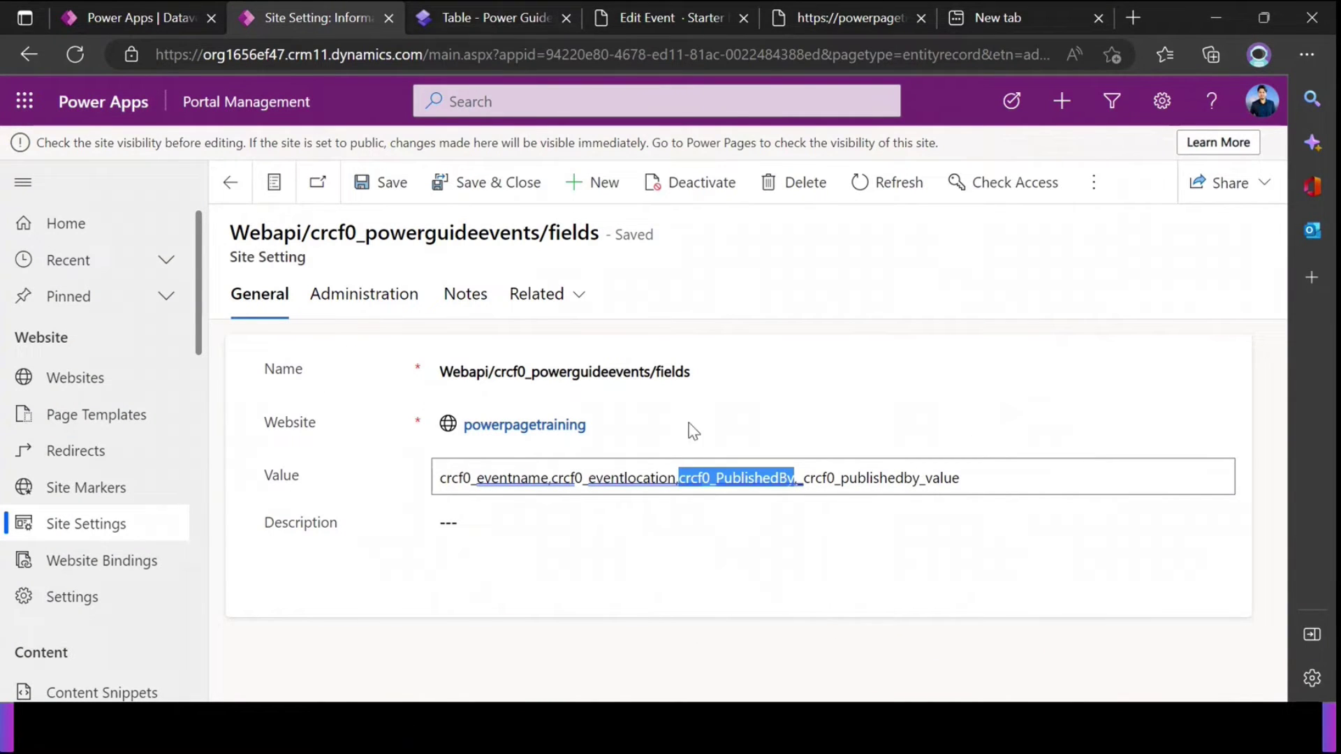
Switch to Power Pages, close the Event Name column's properties without saving and open the Published By column's properties
click(502, 17)
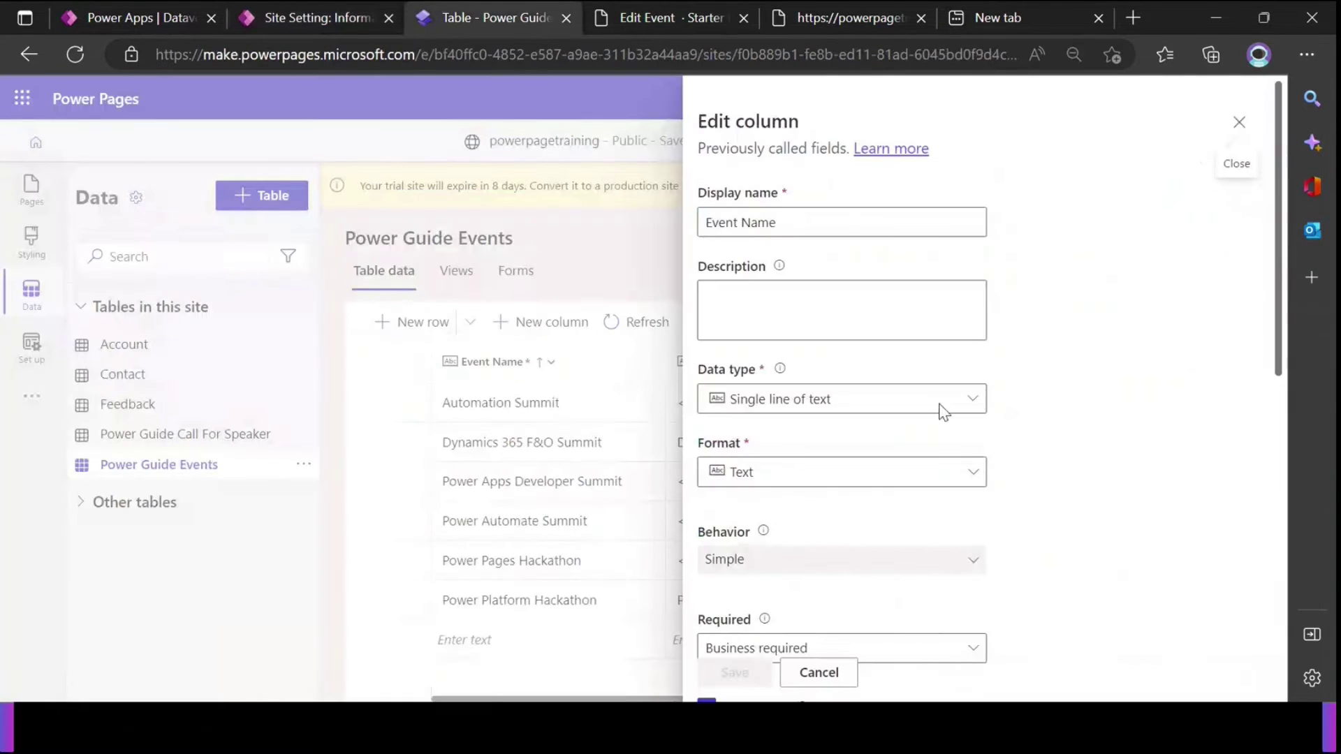
click(1240, 126)
drag(699, 697, 1051, 697)
click(827, 361)
click(811, 386)
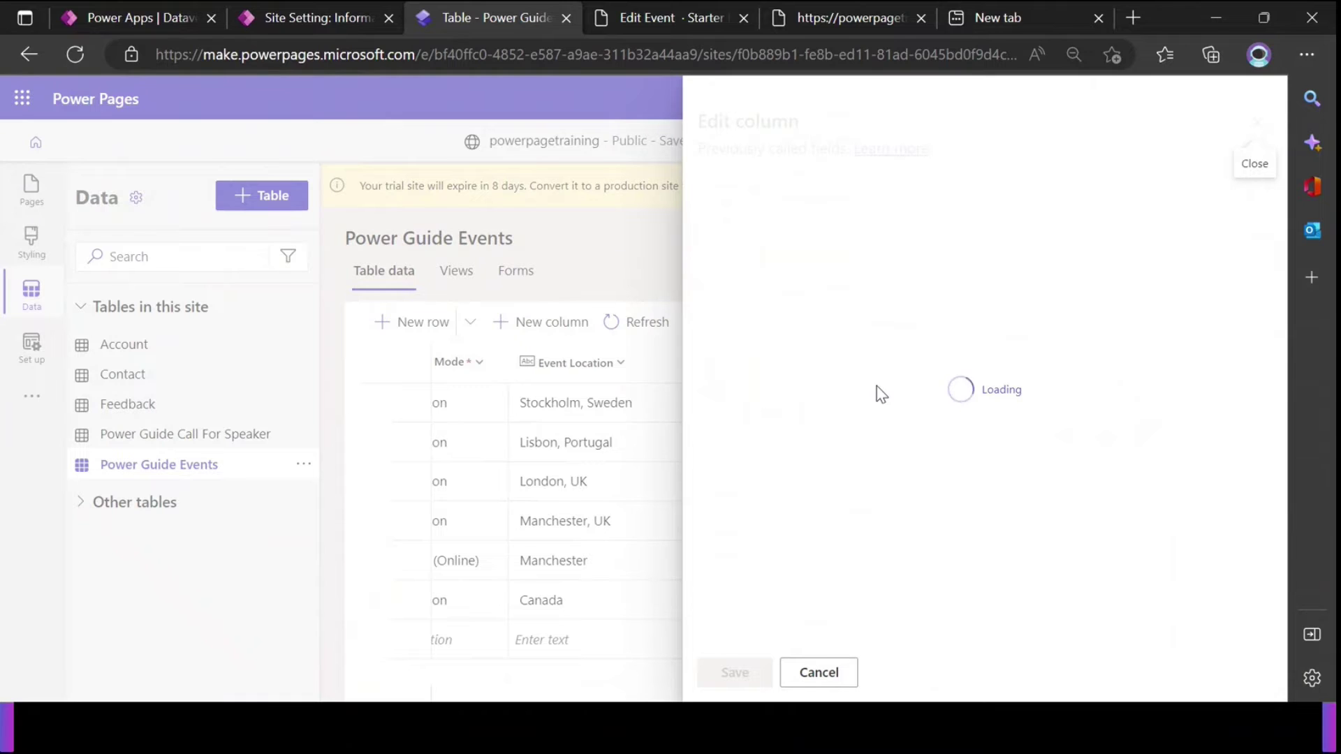
Expand the Published By column's advanced options and select its schema name crcf0_PublishedBy
click(801, 590)
scroll(817, 558, down, 5)
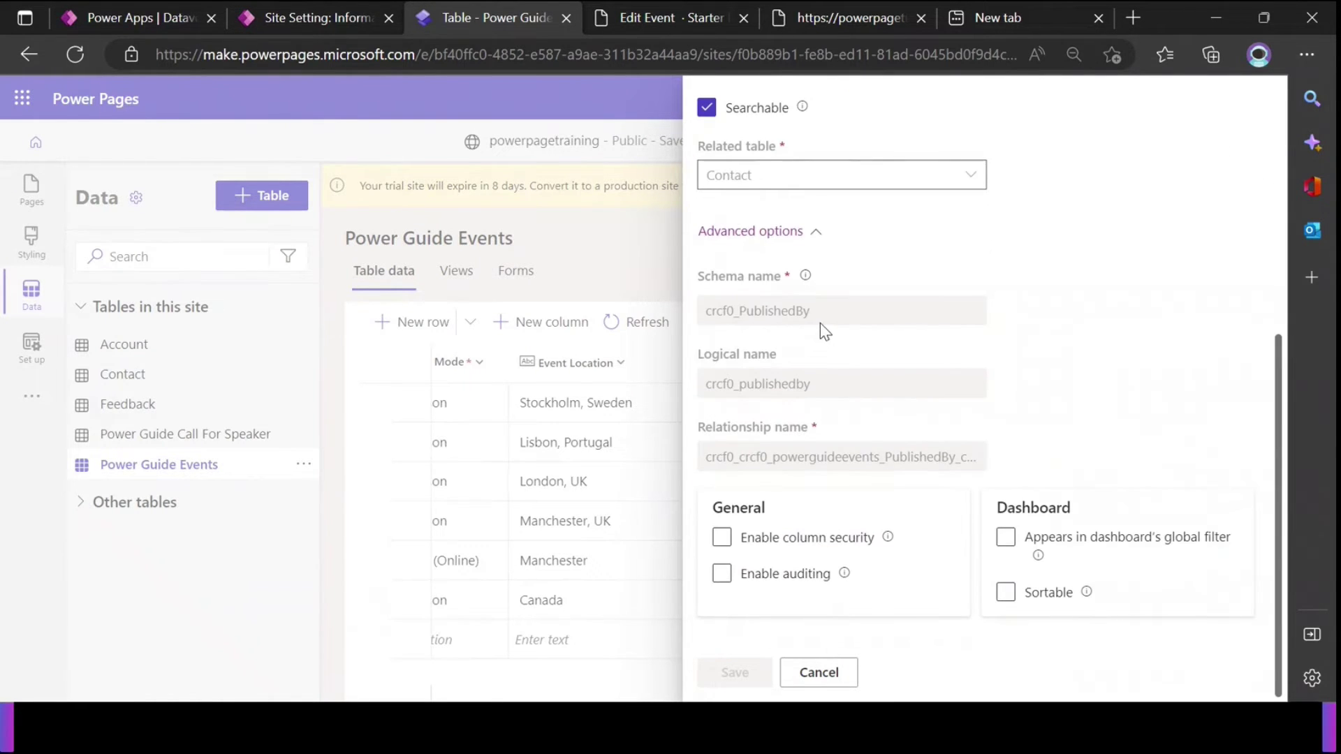
double_click(763, 313)
click(793, 316)
Return to the fields site setting in Portal Management and examine the crcf0_PublishedBy entry in its value
click(320, 17)
click(747, 480)
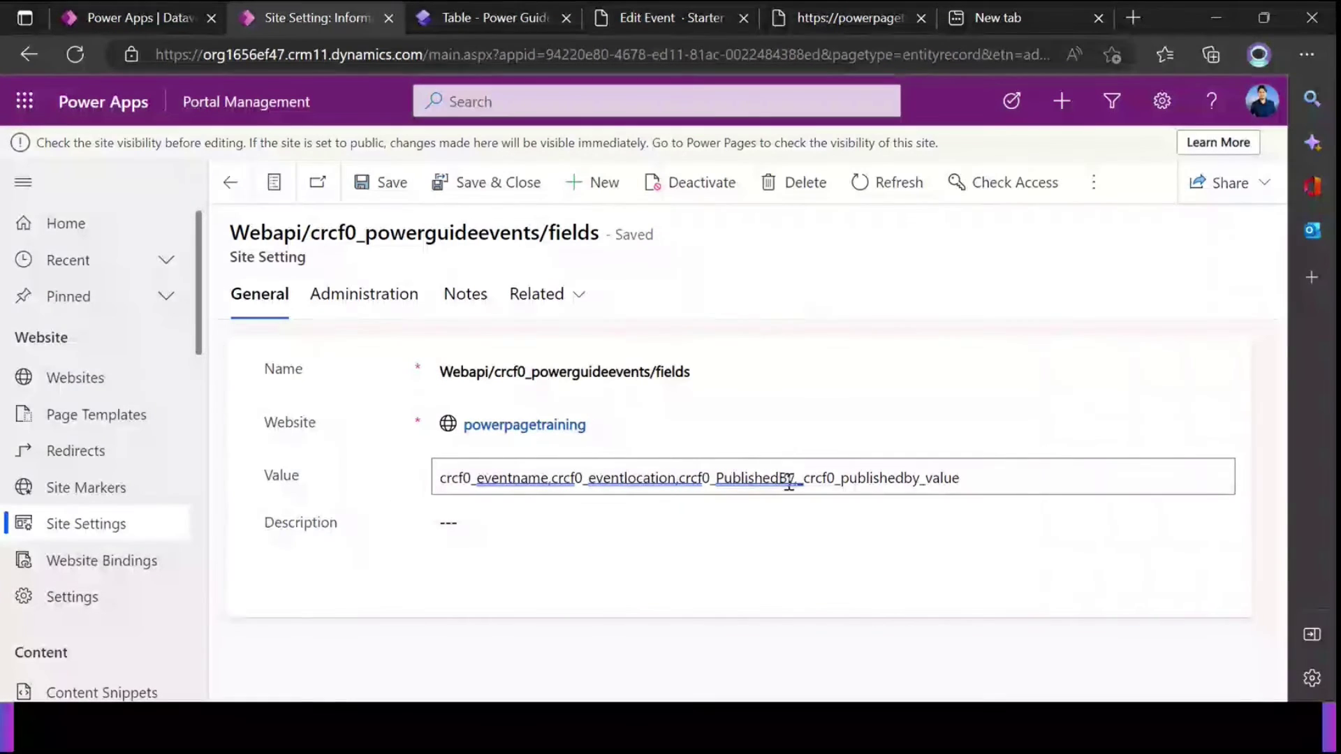
double_click(726, 479)
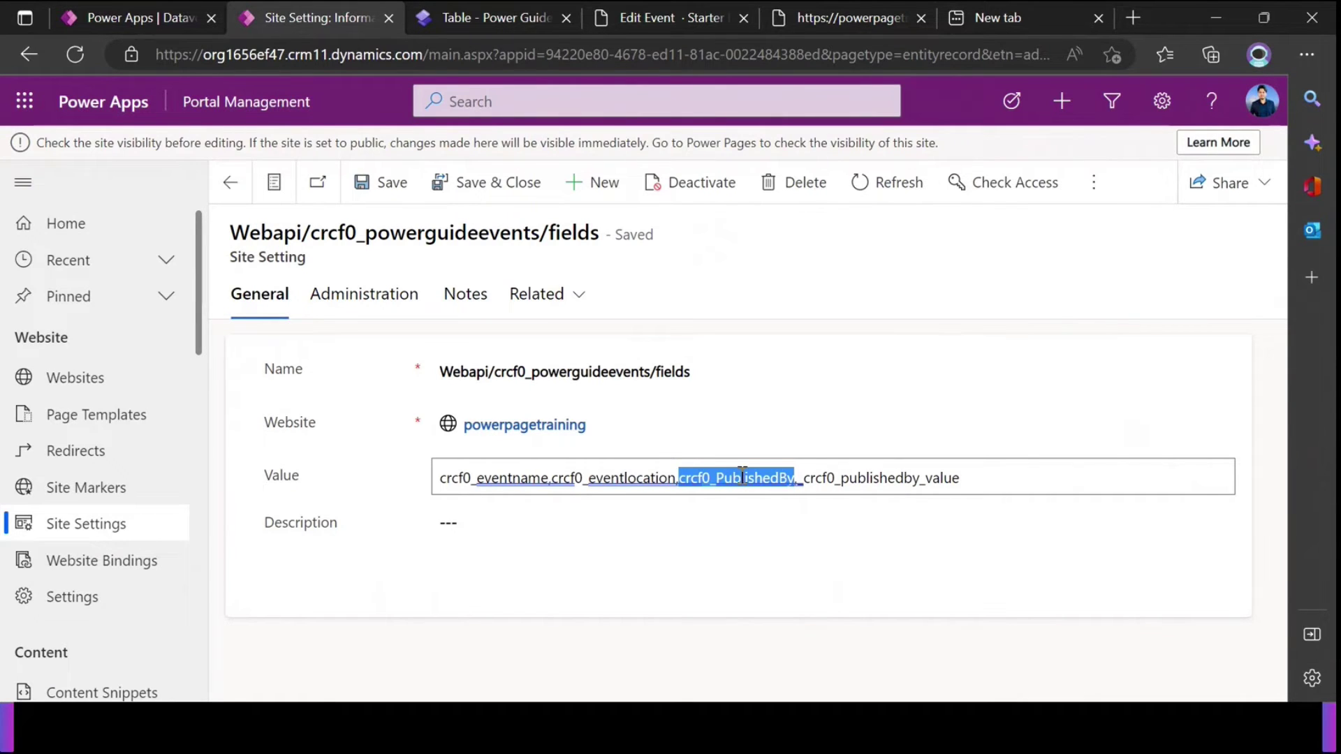
click(743, 477)
double_click(733, 478)
click(733, 477)
double_click(733, 477)
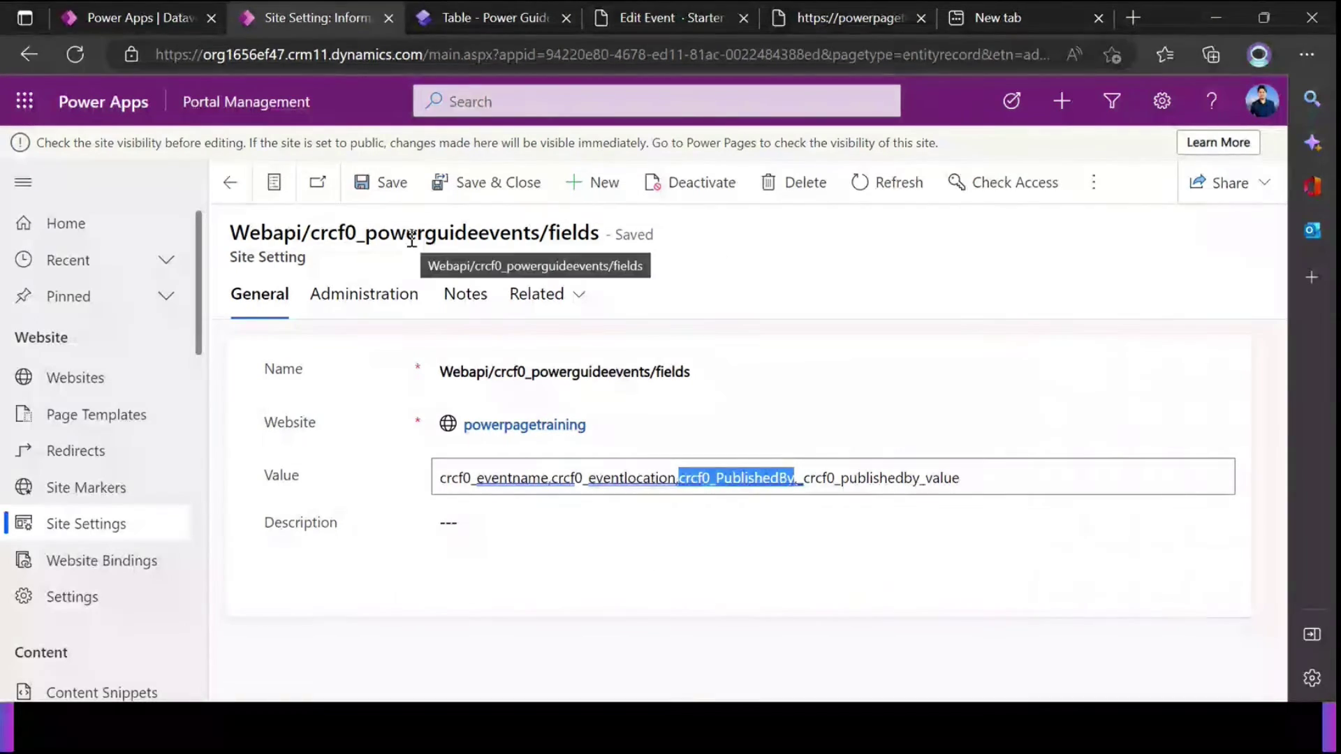
click(741, 478)
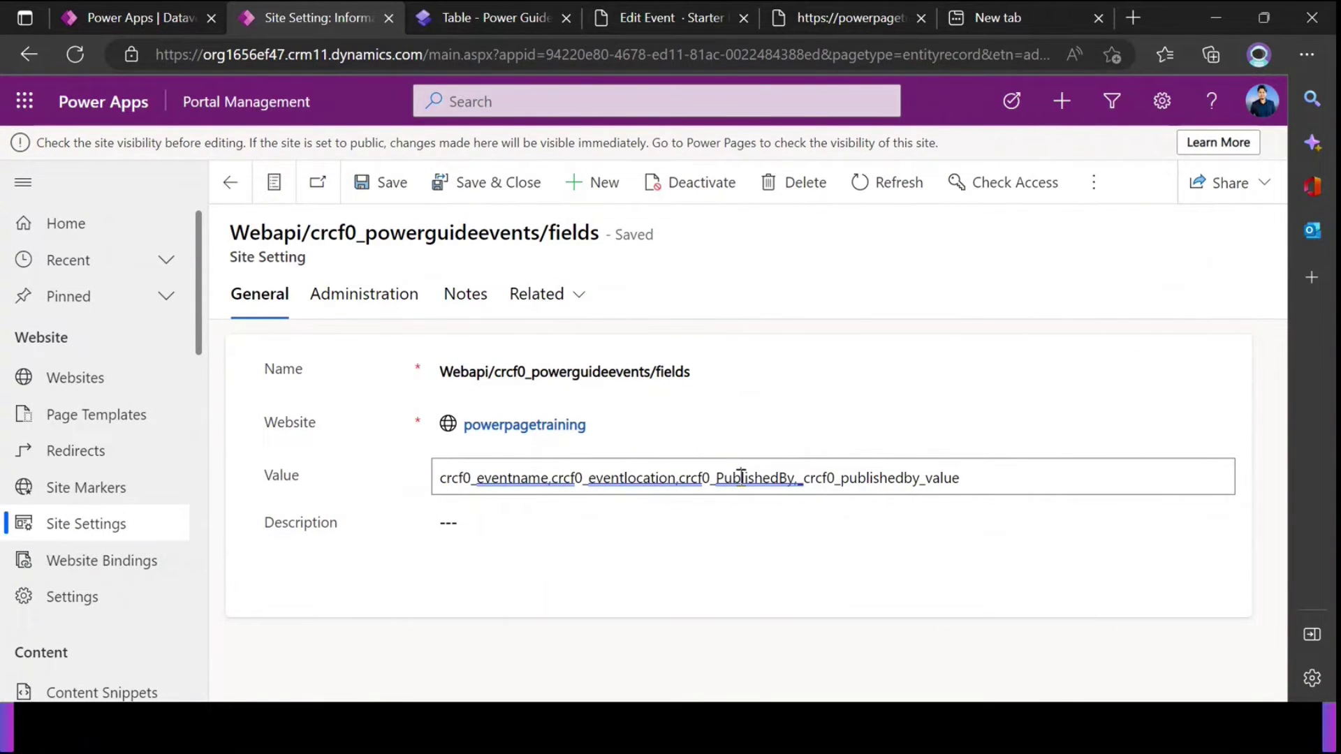
double_click(741, 478)
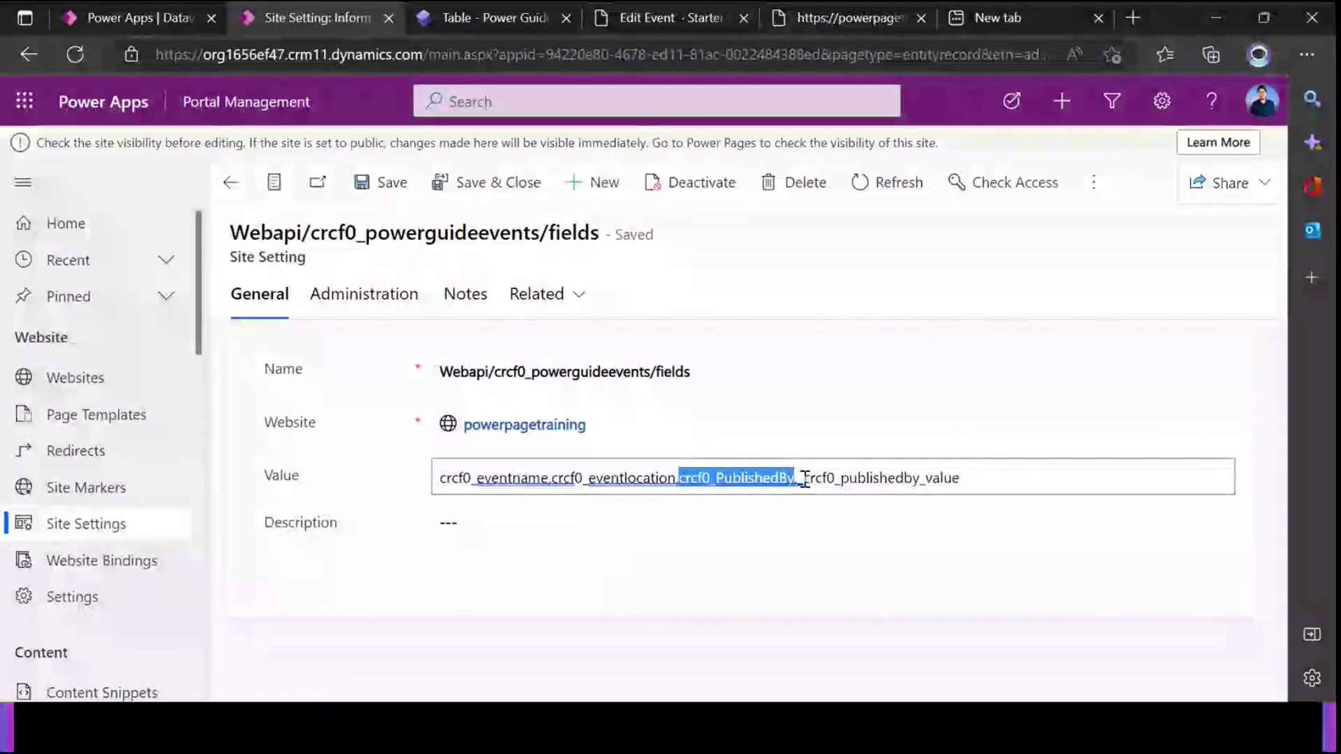
Examine how the _crcf0_publishedby_value entry is composed of leading underscore, prefix, column name and suffix, comparing it with crcf0_PublishedBy
drag(797, 477, 965, 481)
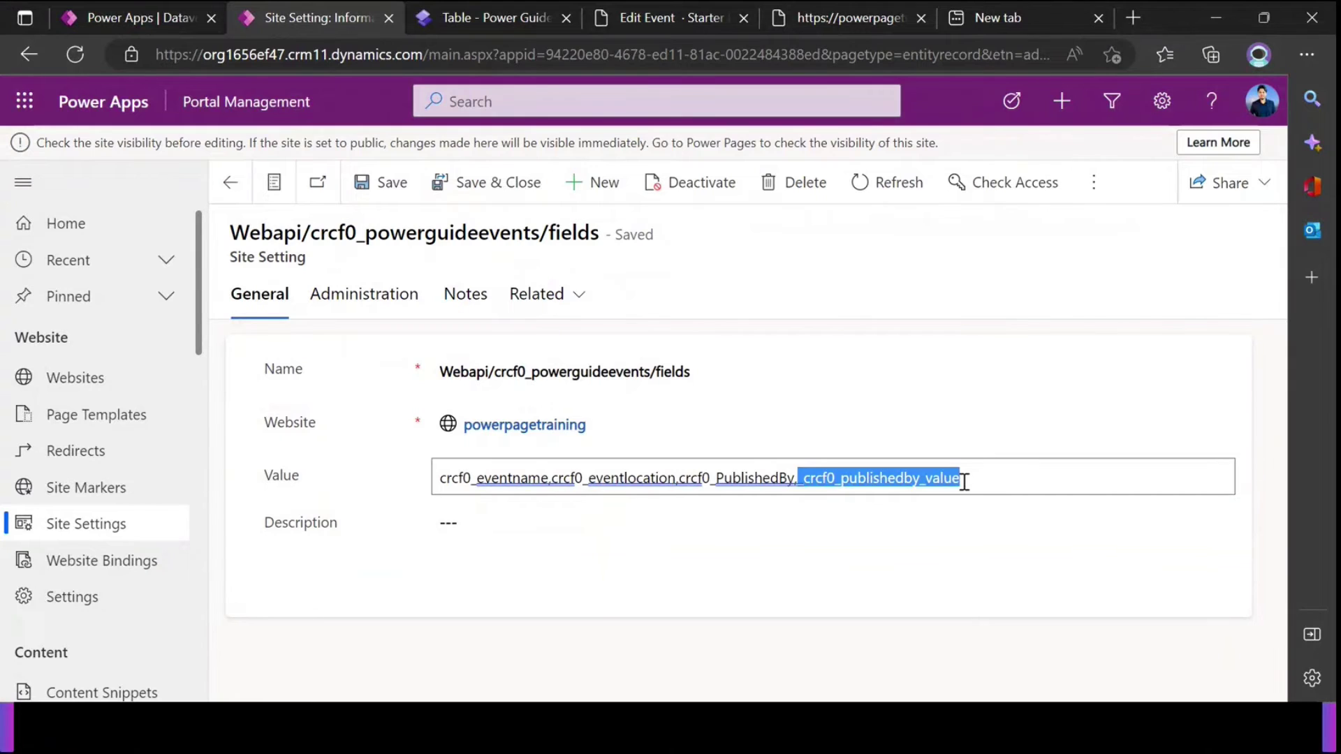
double_click(753, 479)
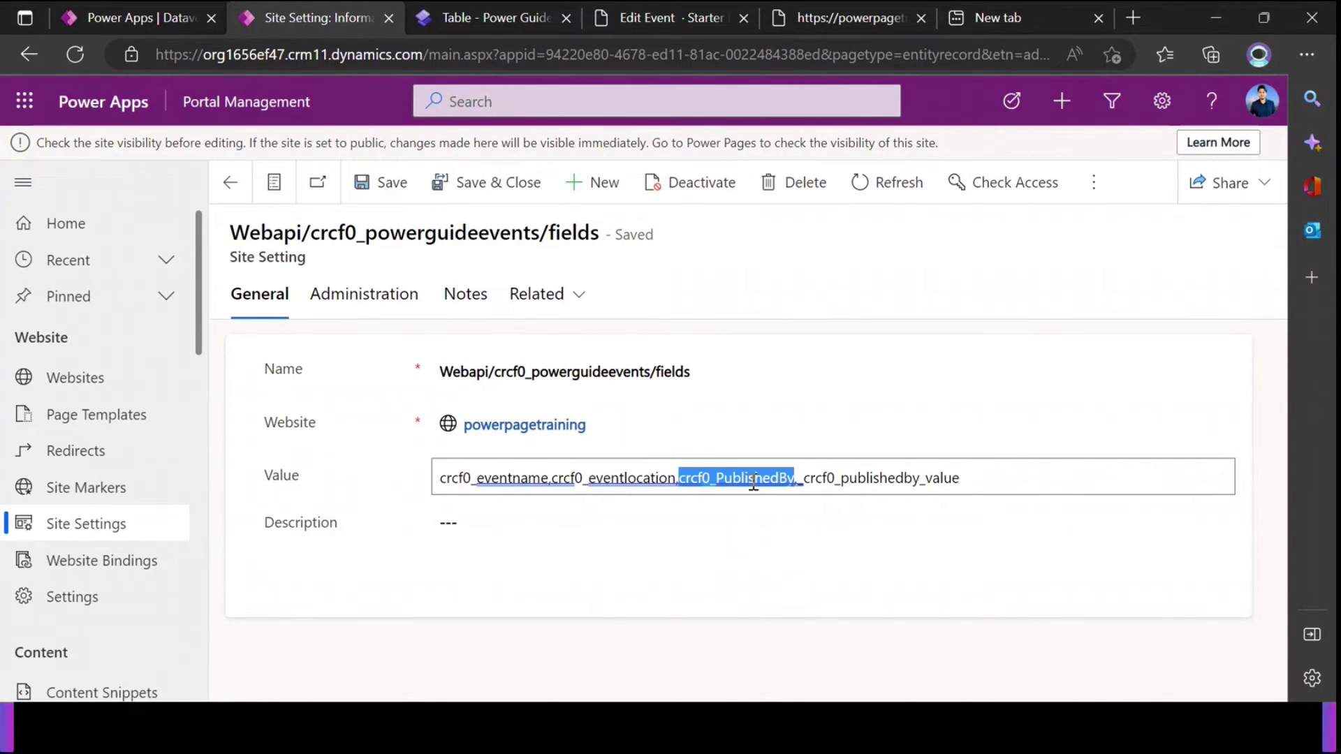
click(784, 479)
drag(803, 479, 834, 482)
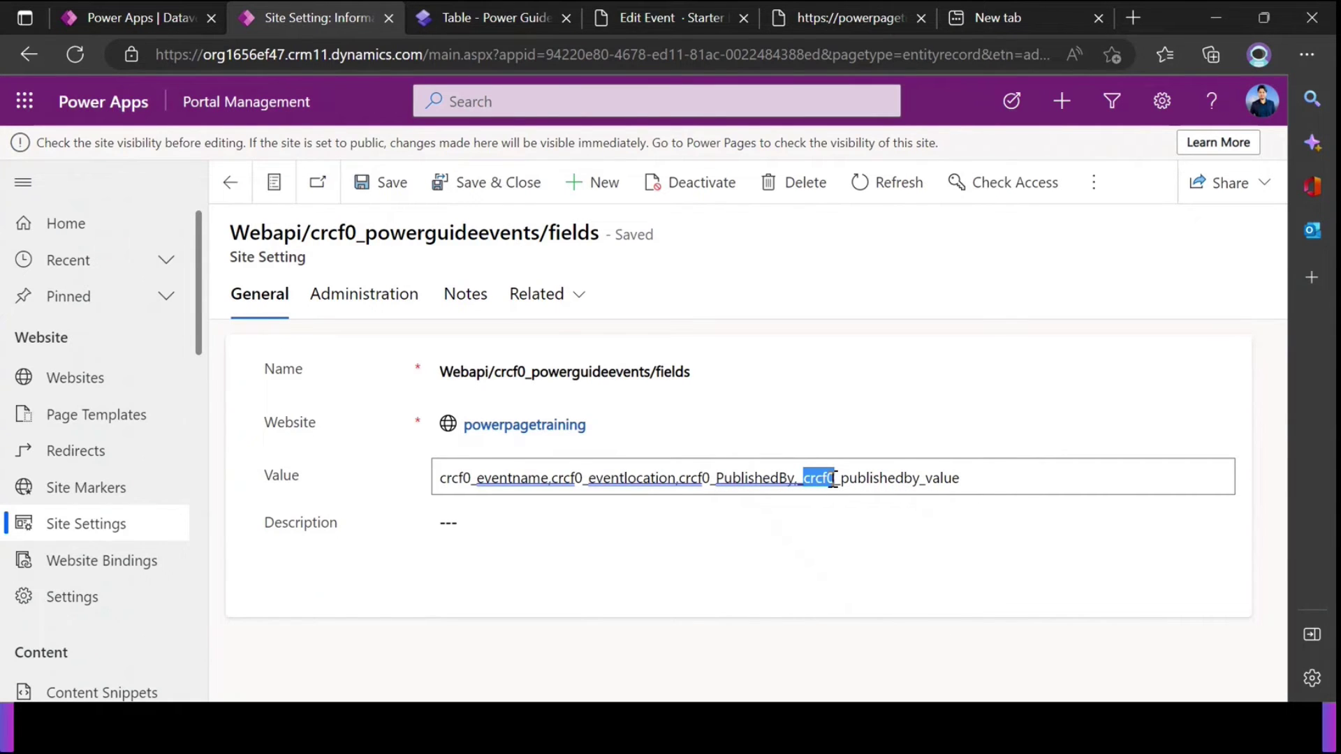
click(877, 478)
double_click(877, 479)
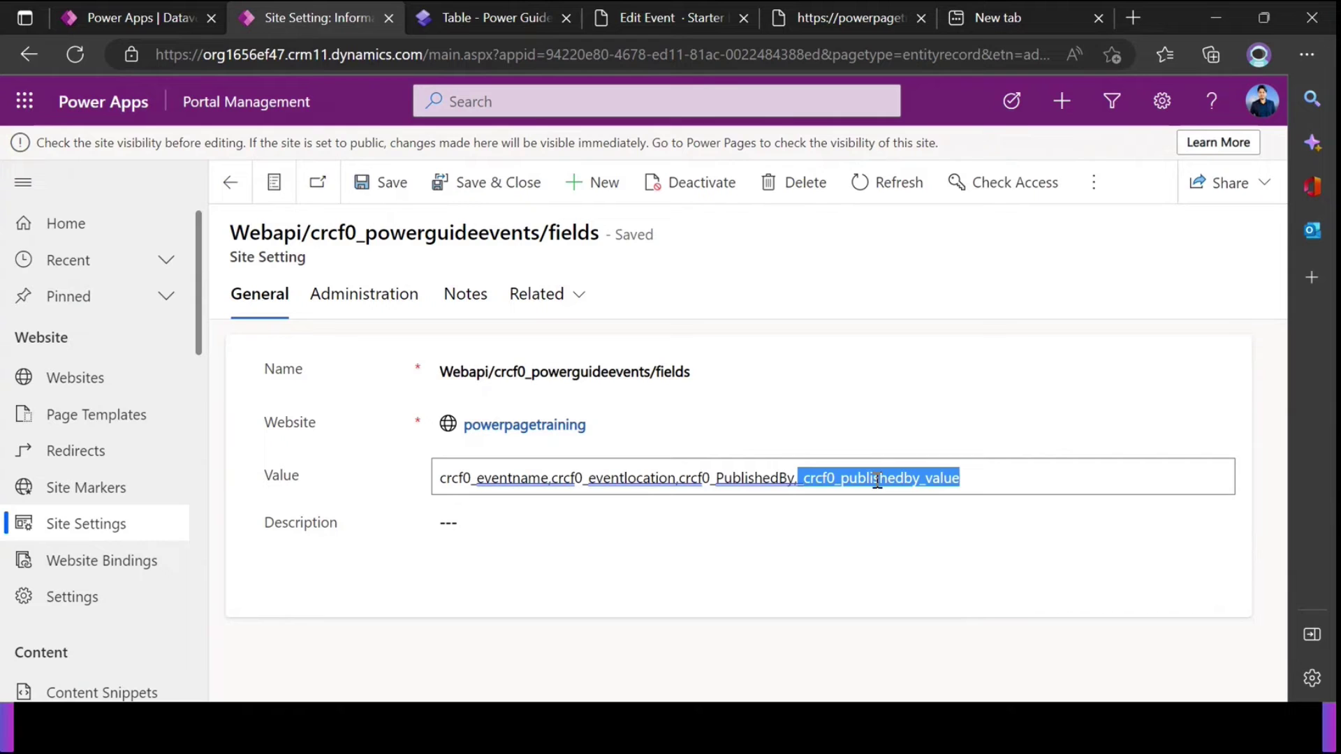
click(877, 479)
drag(841, 479, 920, 492)
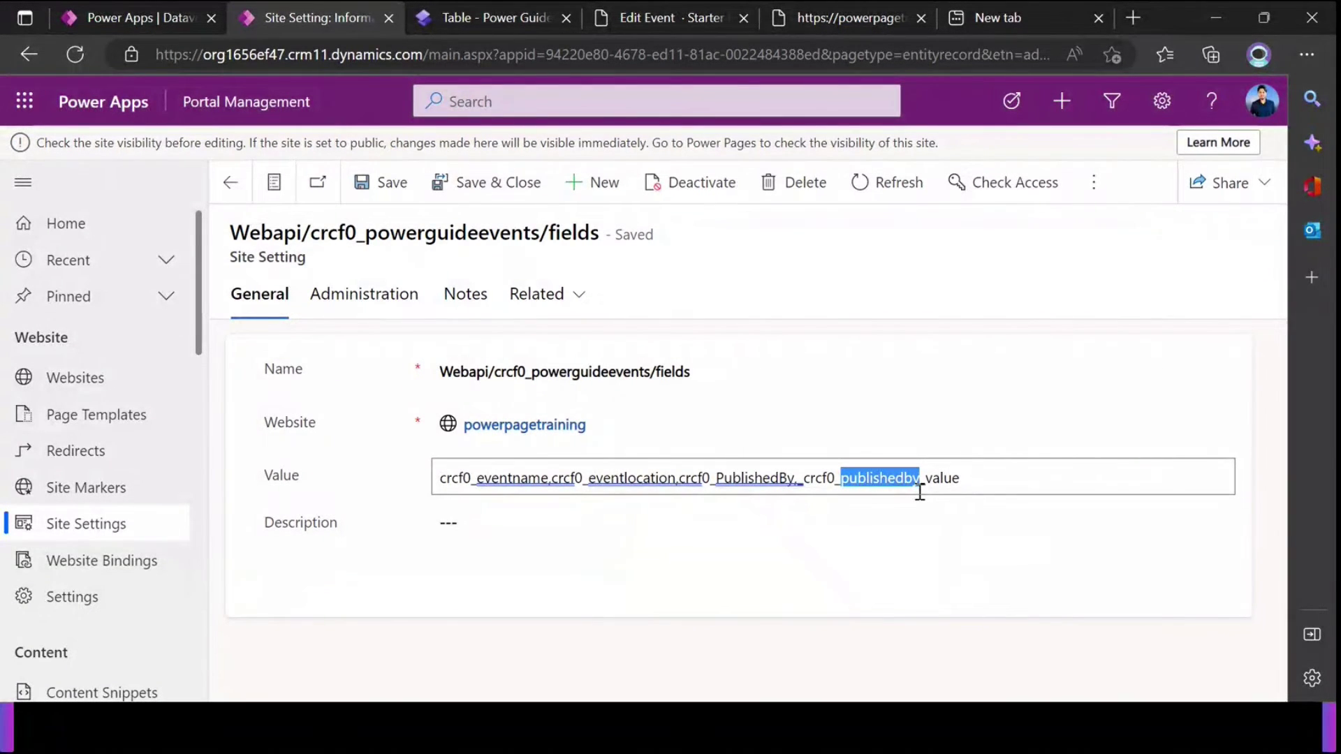
click(946, 479)
drag(926, 479, 794, 476)
click(995, 477)
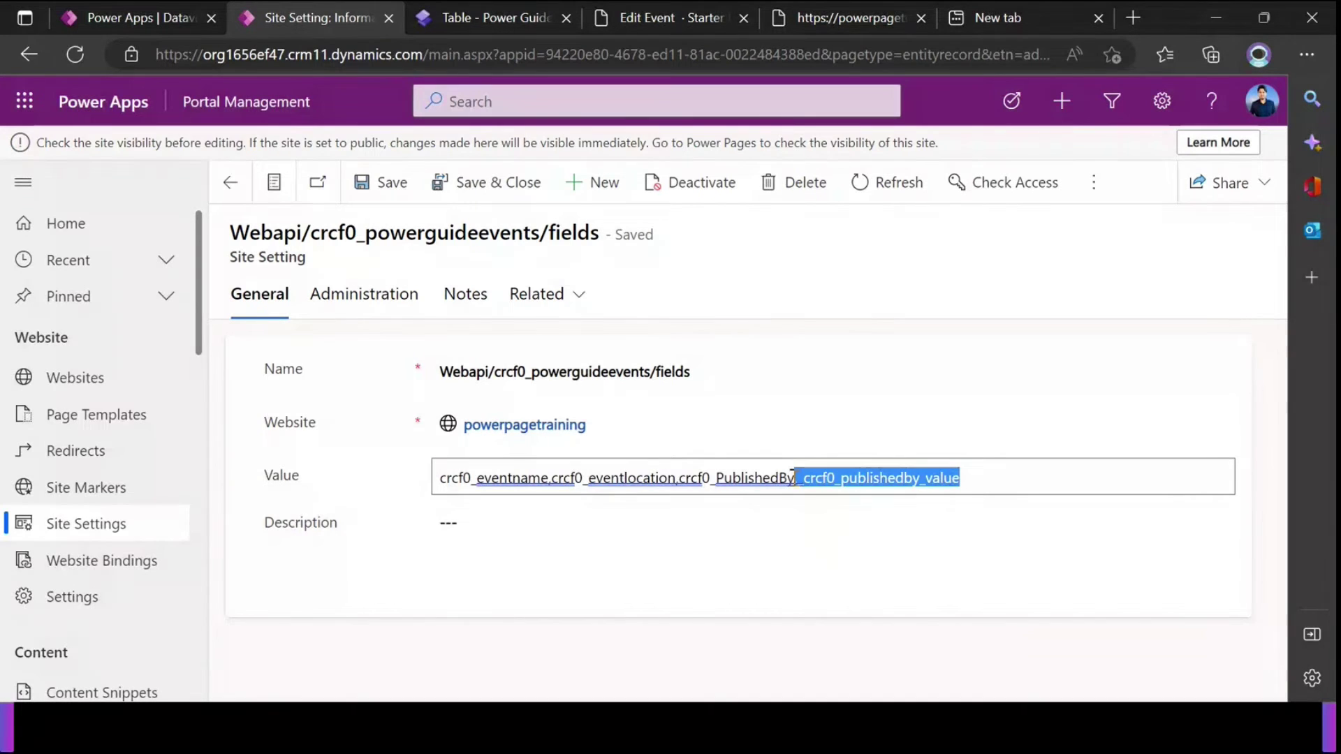
Highlight crcf0_PublishedBy and the complete column list in the fields site setting's value to review it
double_click(736, 480)
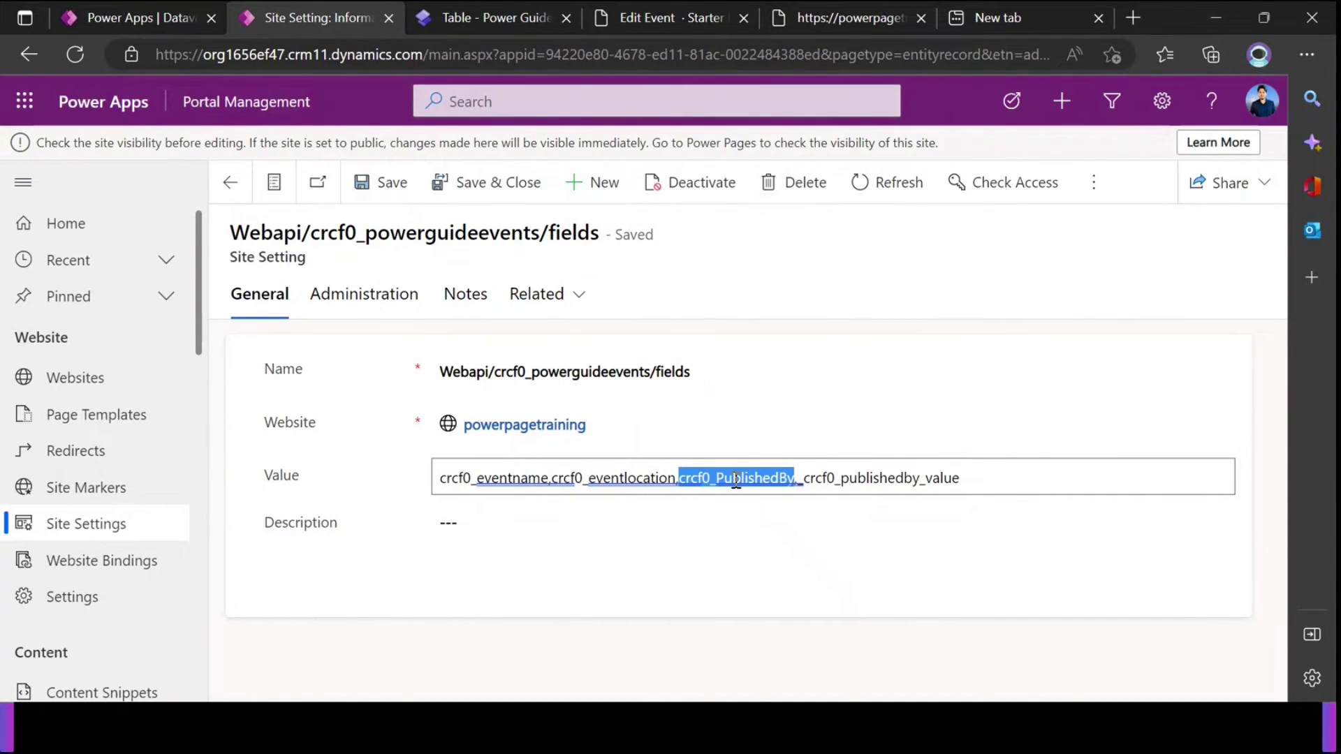
click(988, 482)
drag(988, 481, 433, 480)
click(329, 485)
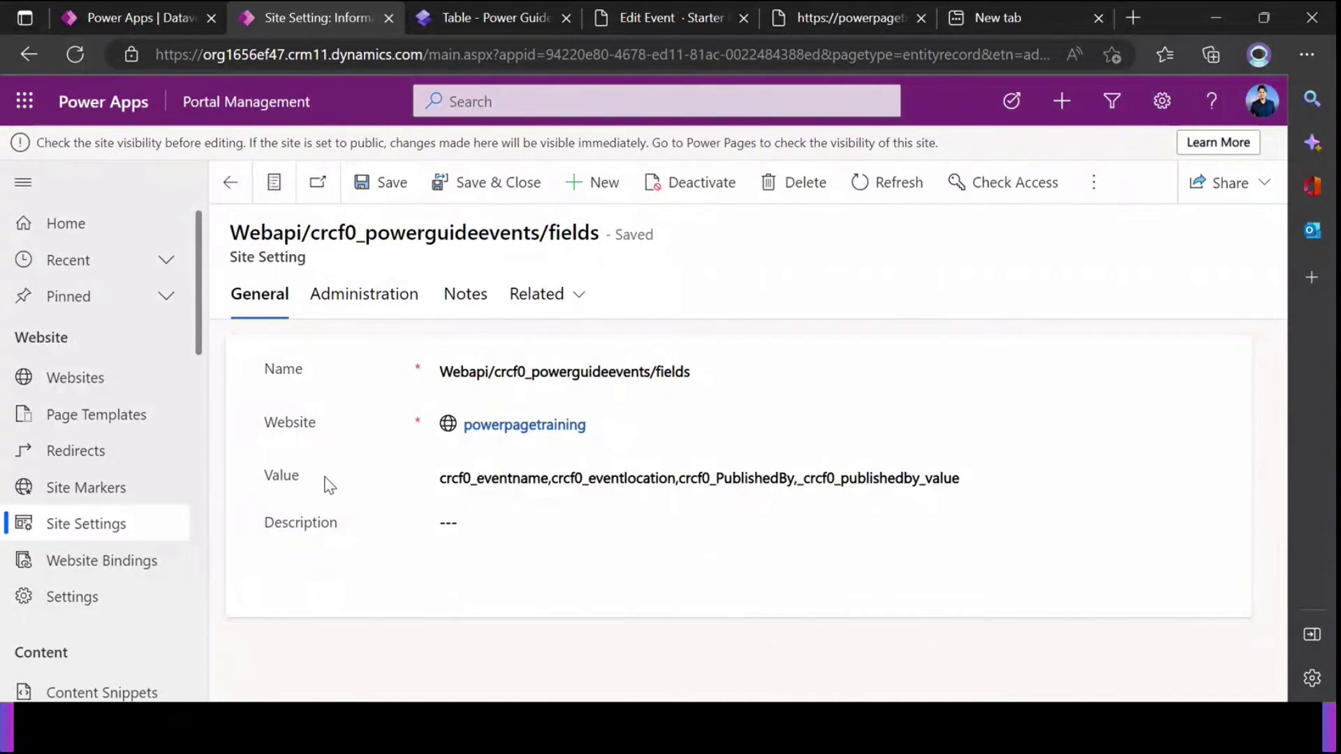
drag(1009, 479, 442, 488)
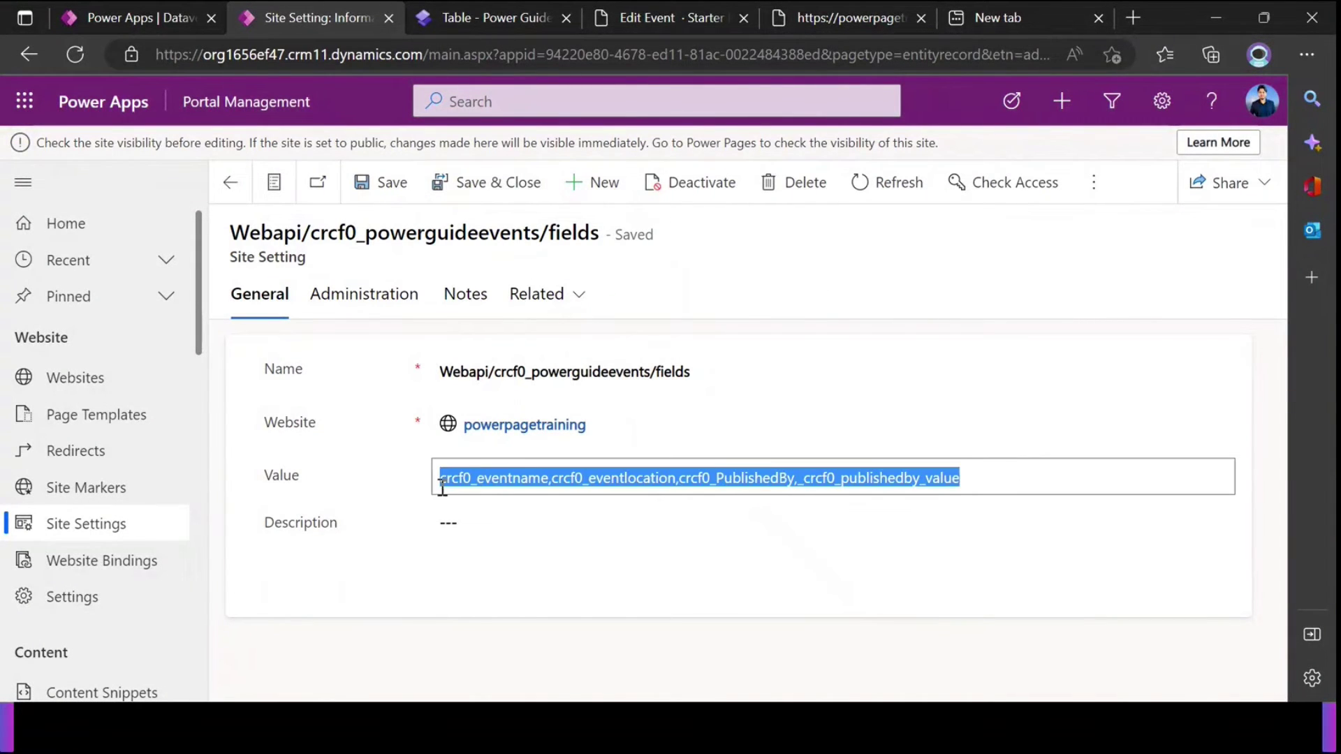
click(408, 478)
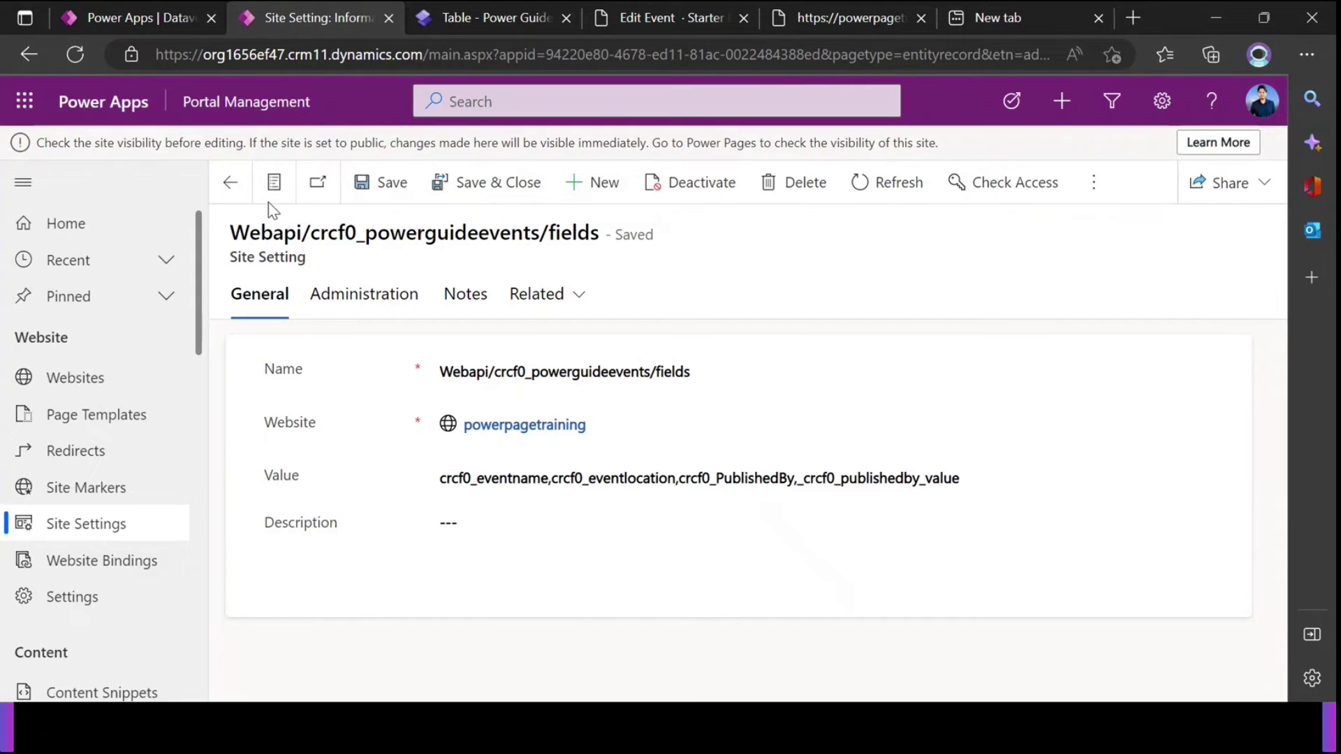
Return to the site settings list, open Webapi/error/innererror and examine its name
click(237, 193)
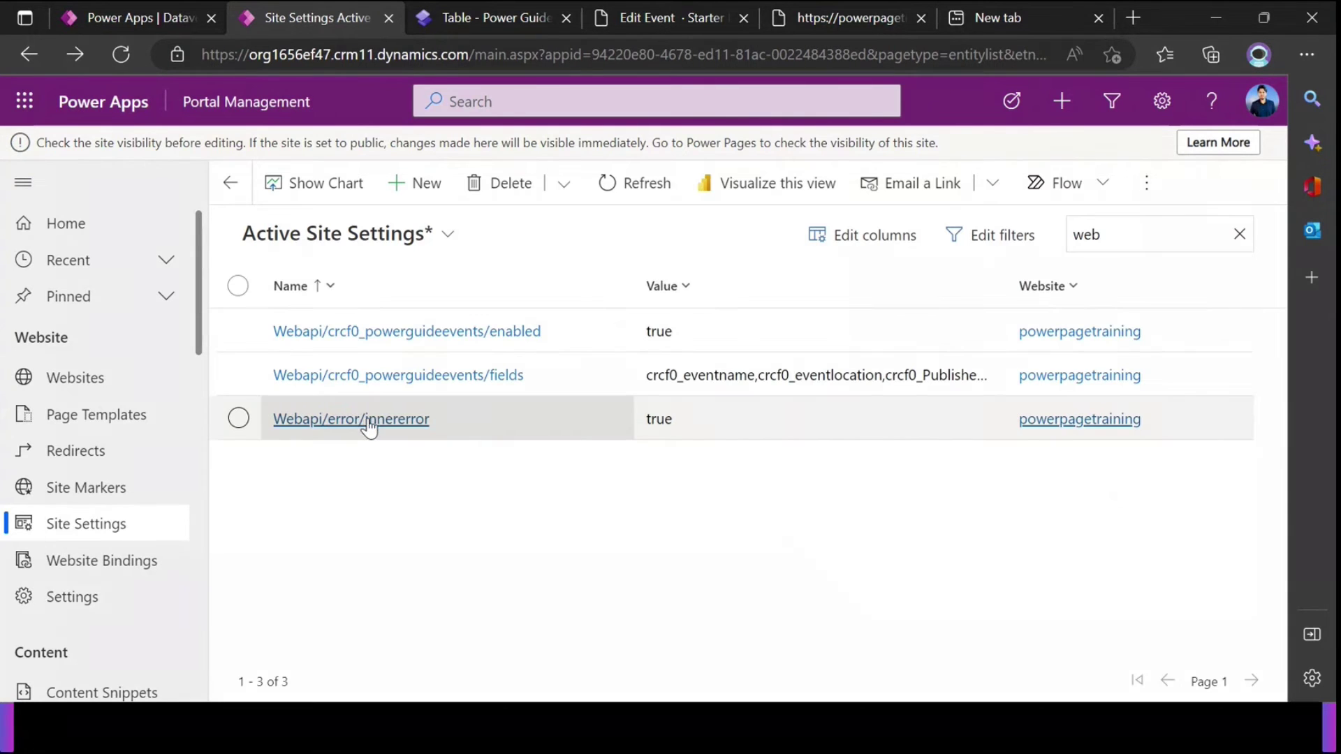
click(371, 421)
click(447, 375)
key(ctrl+a)
click(683, 315)
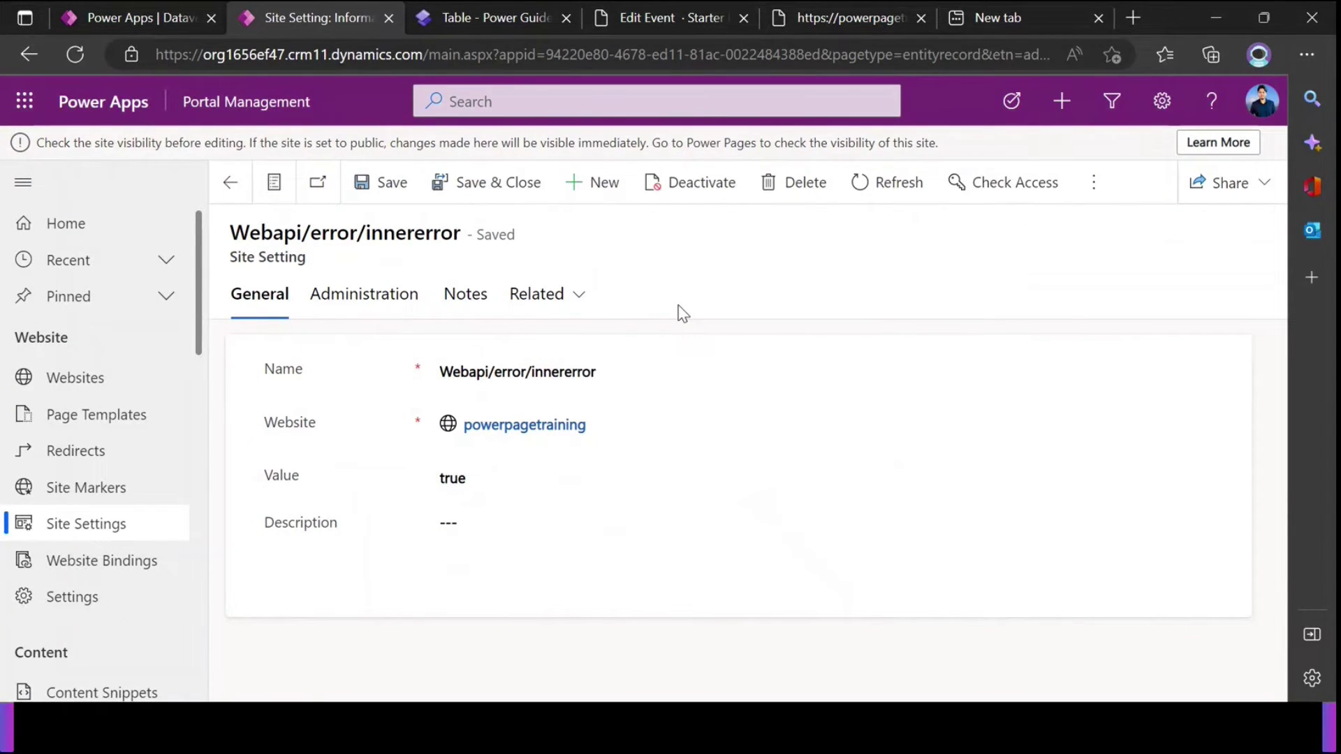
click(596, 370)
double_click(596, 370)
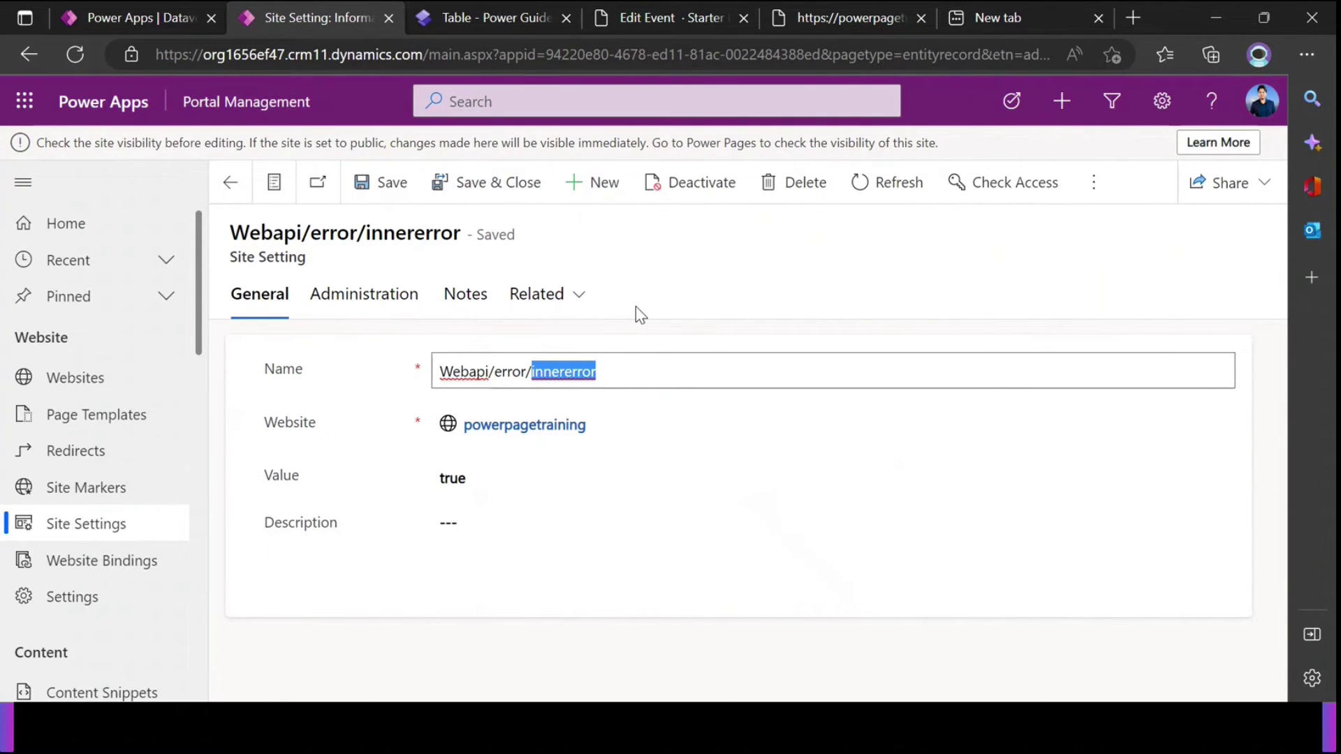
Go back to the list, reopen the Webapi/crcf0_powerguideevents/fields site setting and examine the crcf0_eventlocation entry in its value
click(230, 182)
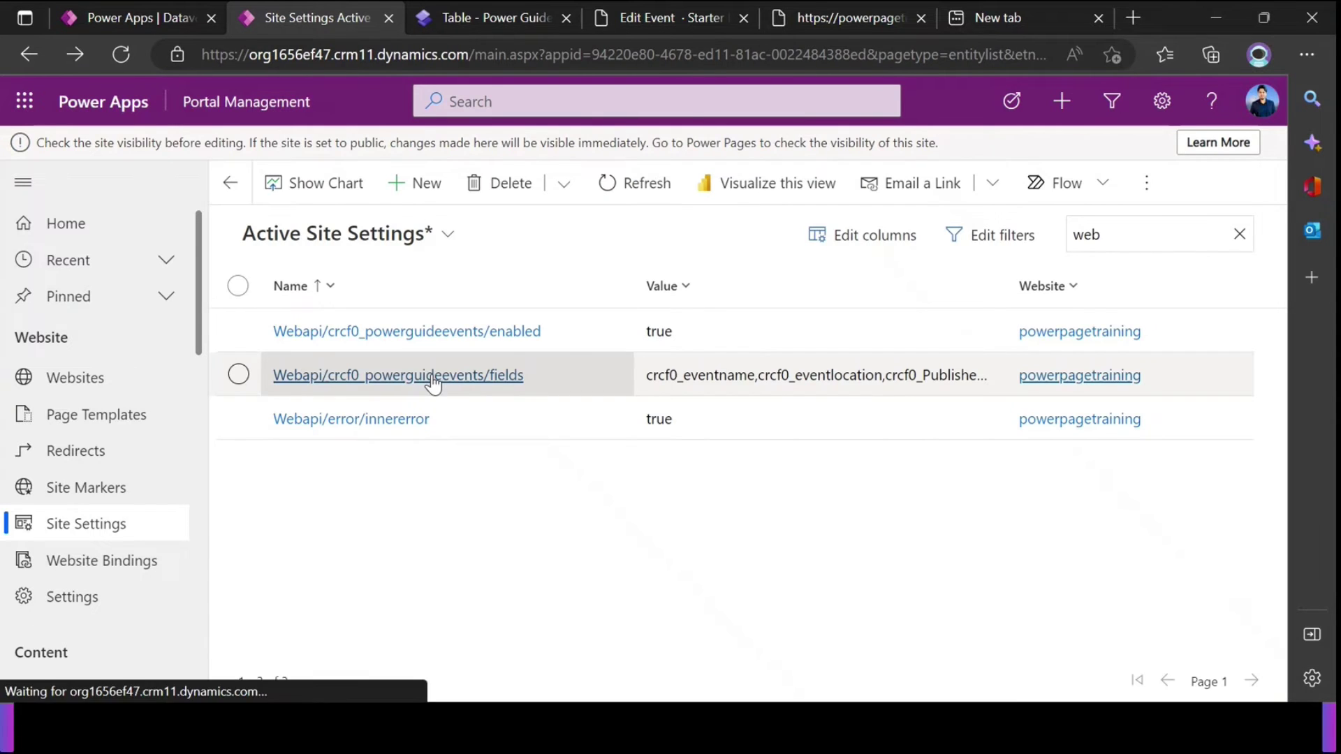
click(426, 375)
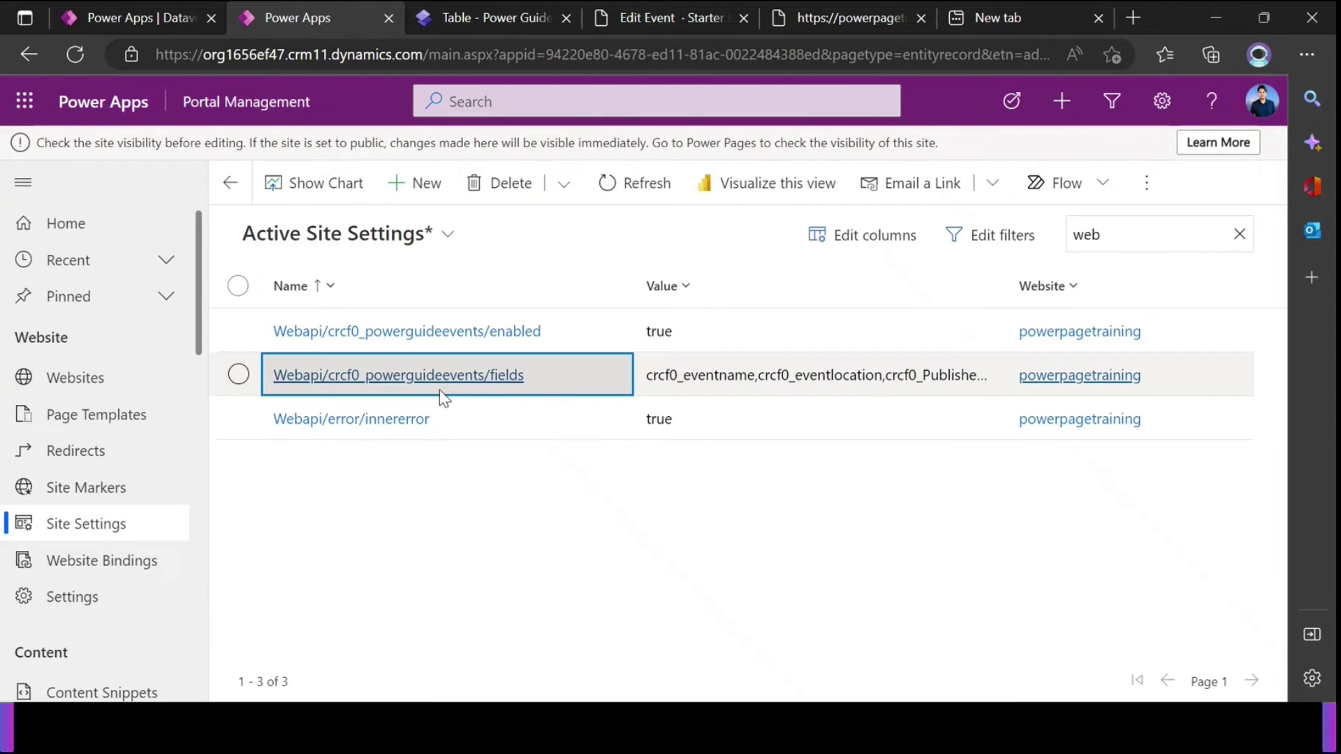
click(594, 479)
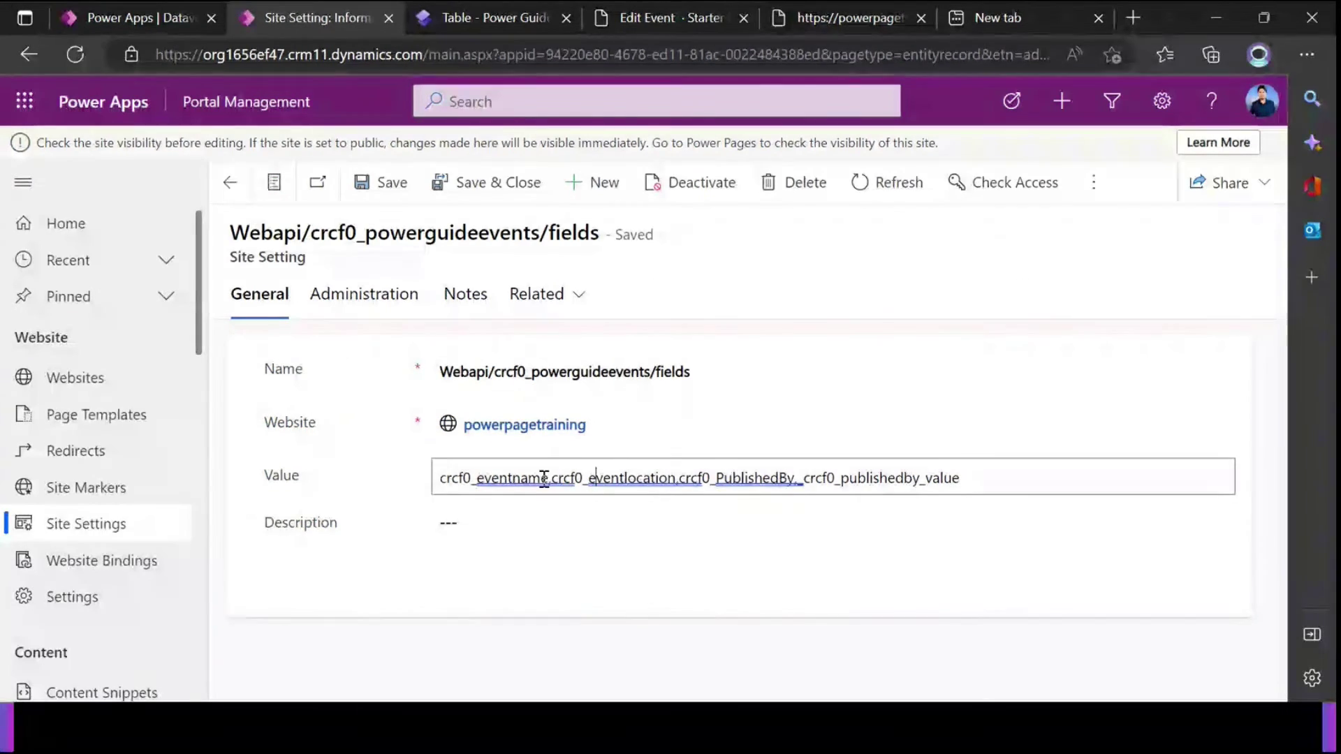
drag(542, 479, 693, 479)
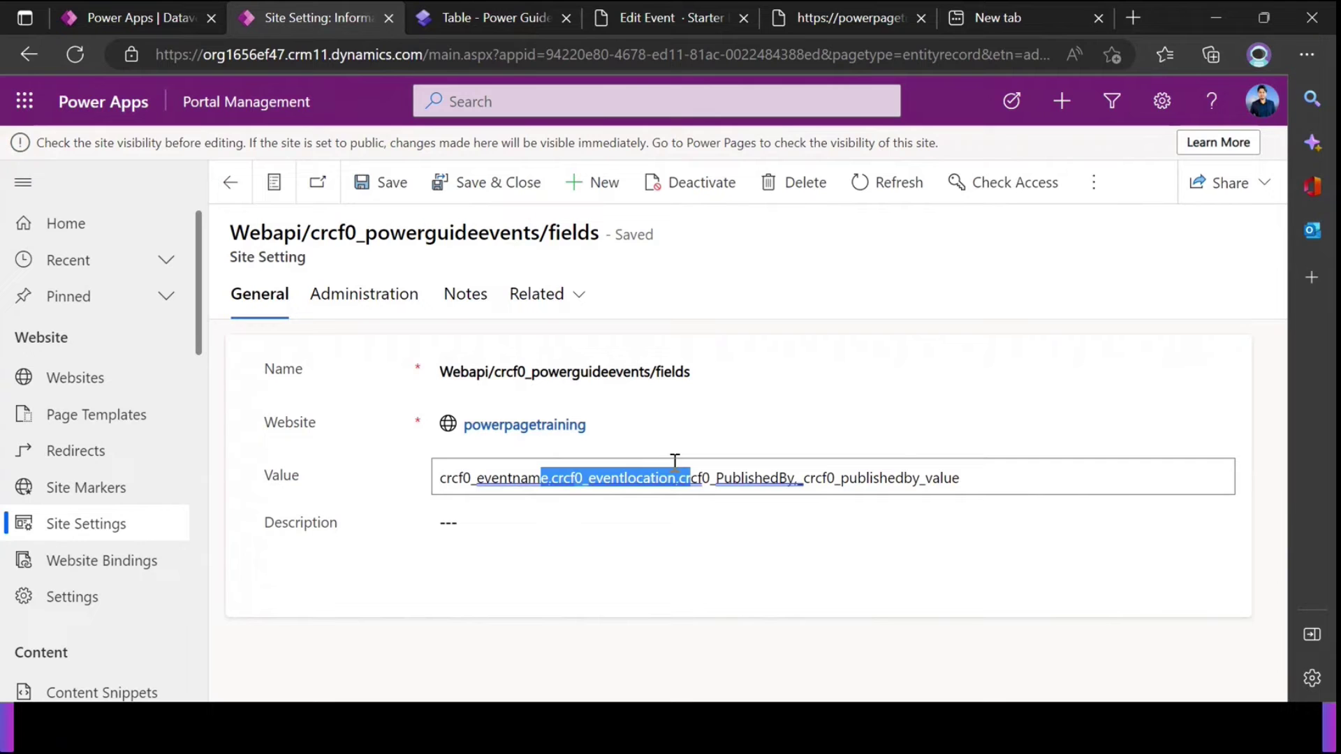
click(674, 462)
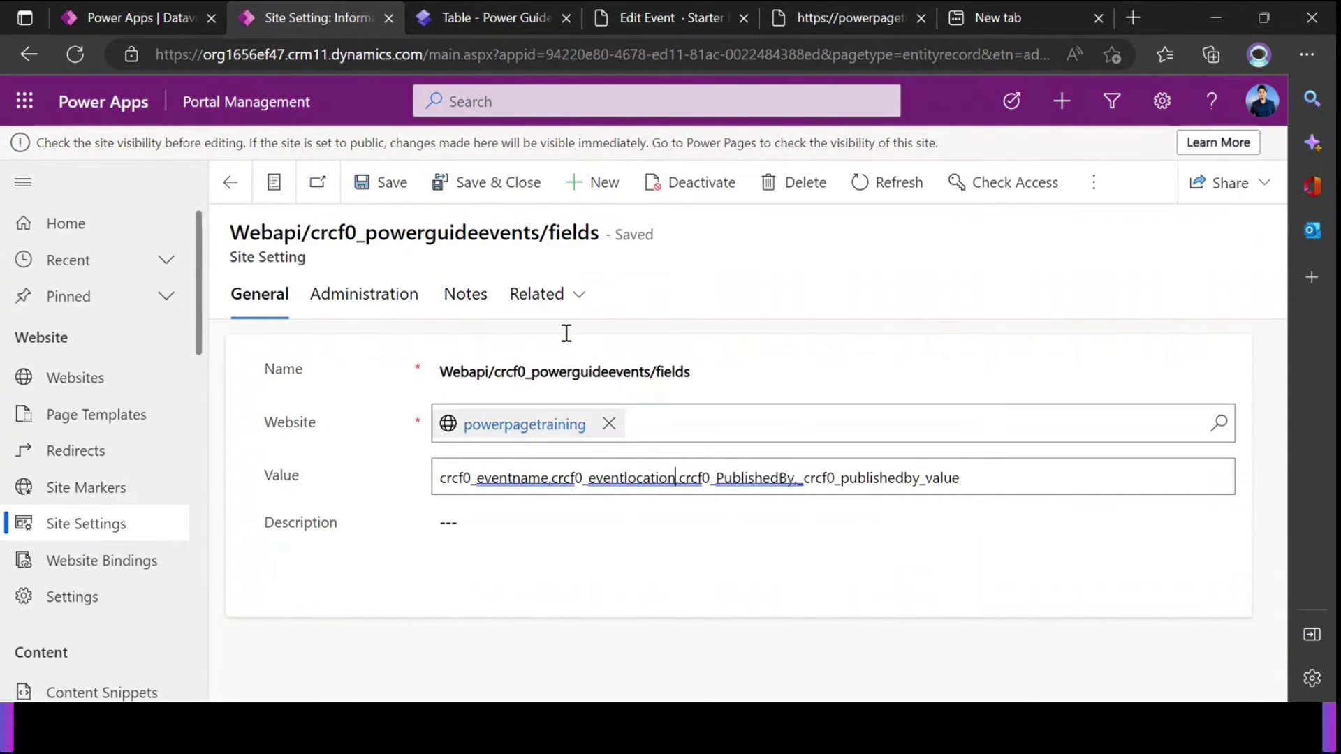
Leave the fields site setting and open the Table Permissions list in the Security area
click(230, 182)
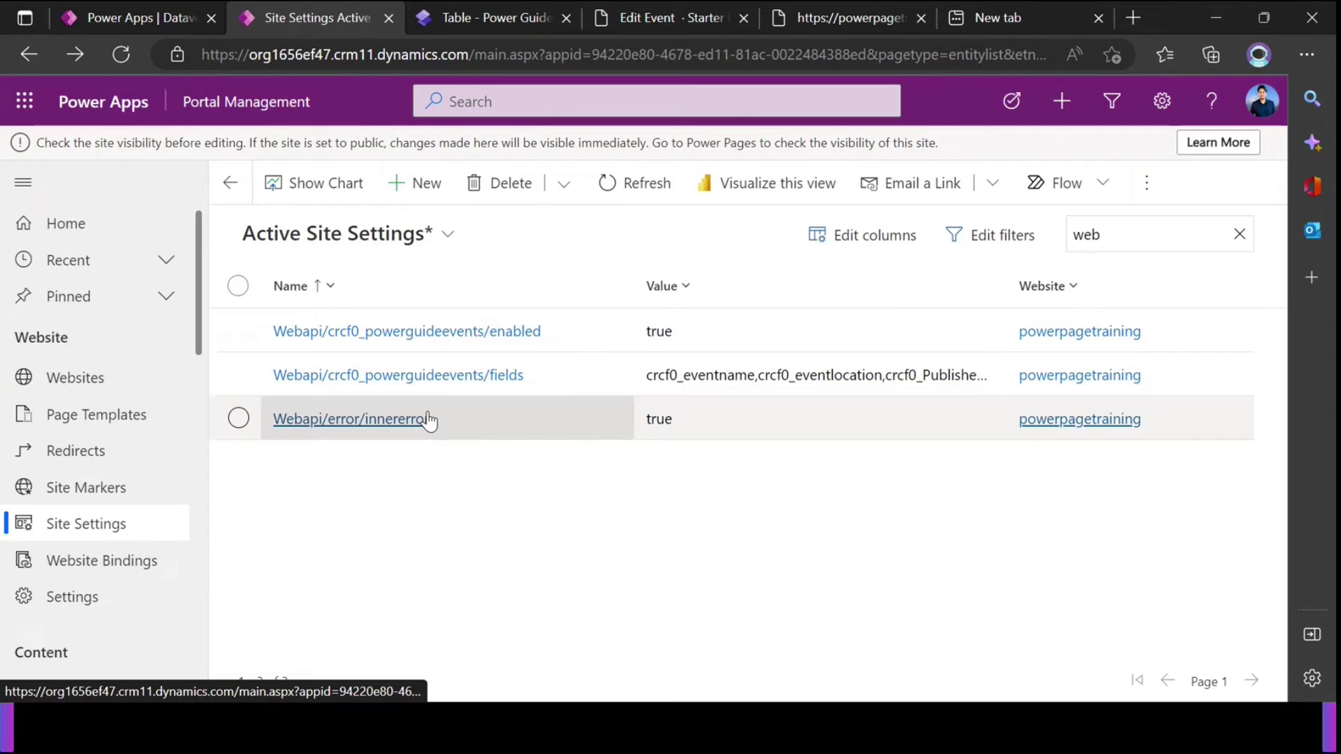
click(385, 429)
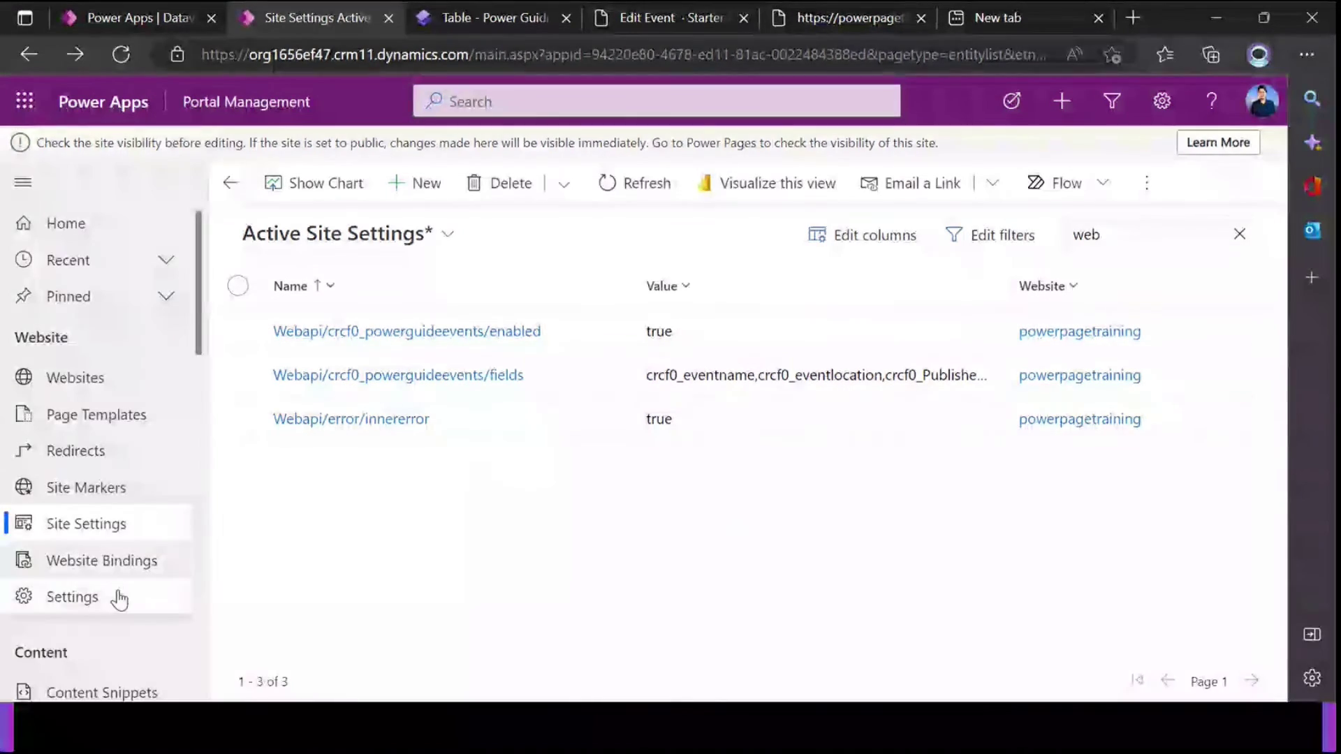
scroll(147, 475, down, 2)
scroll(123, 500, down, 2)
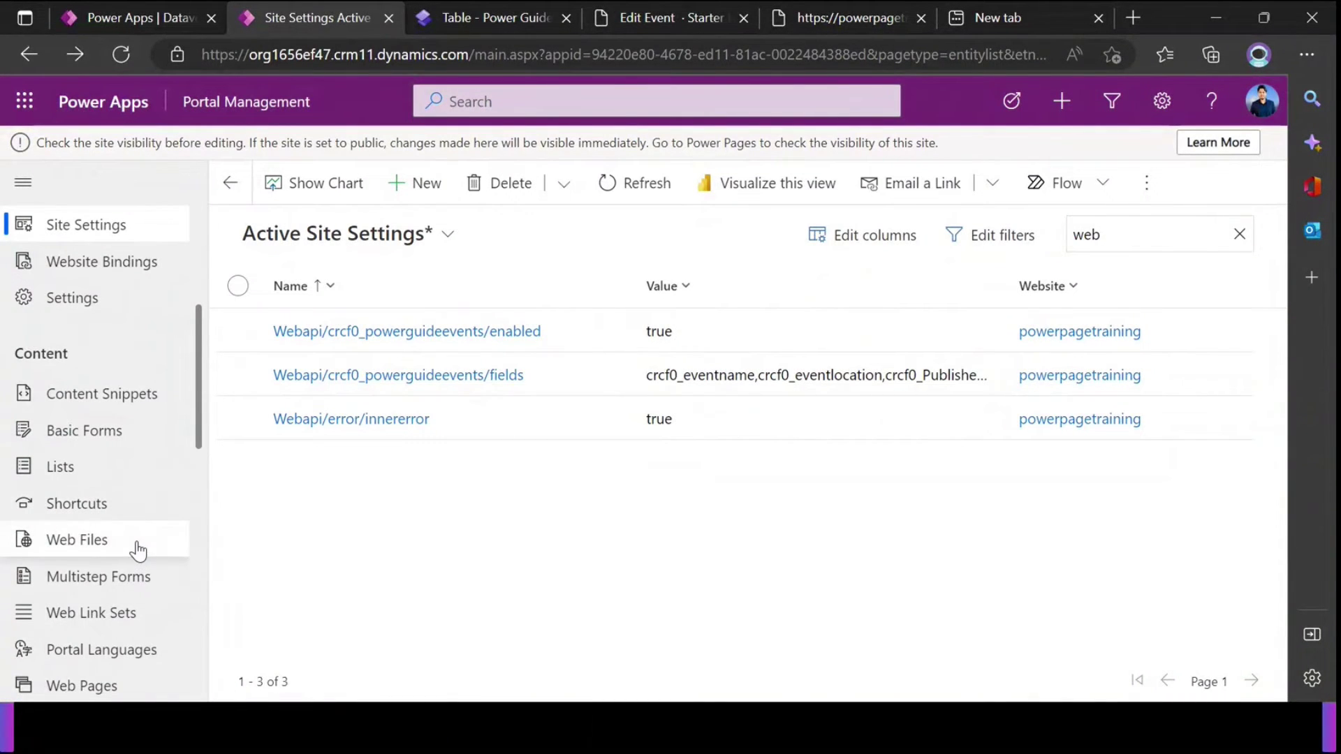
scroll(150, 488, up, 2)
scroll(156, 488, down, 6)
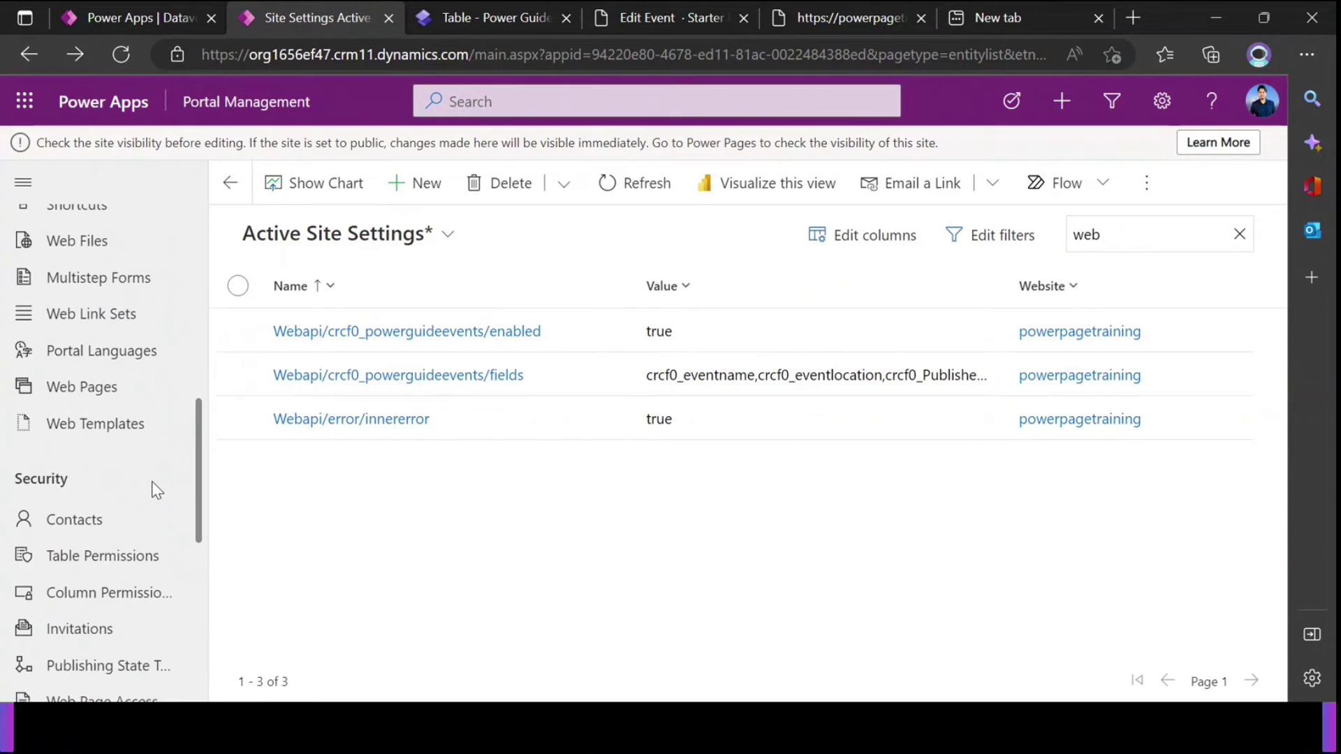
click(110, 577)
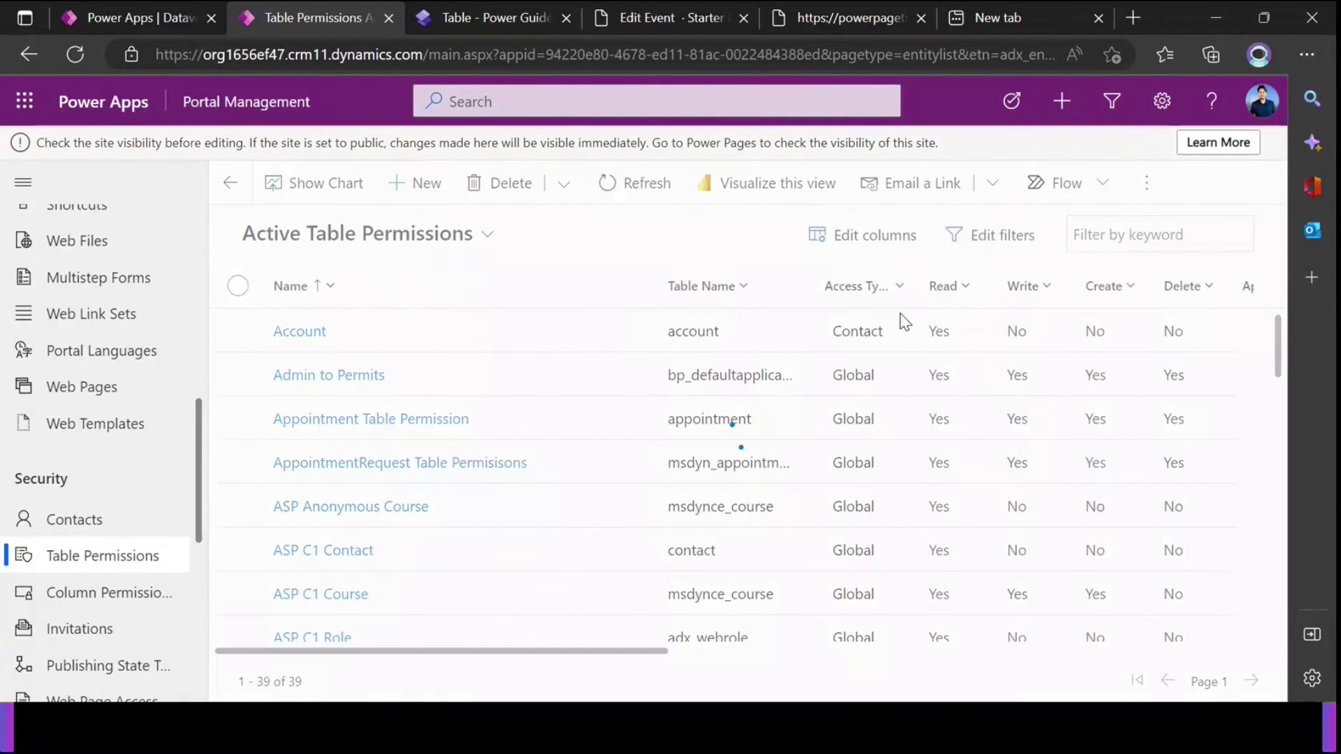
Filter the Active Table Permissions list with an added condition where Website equals powerpagetraining
click(449, 338)
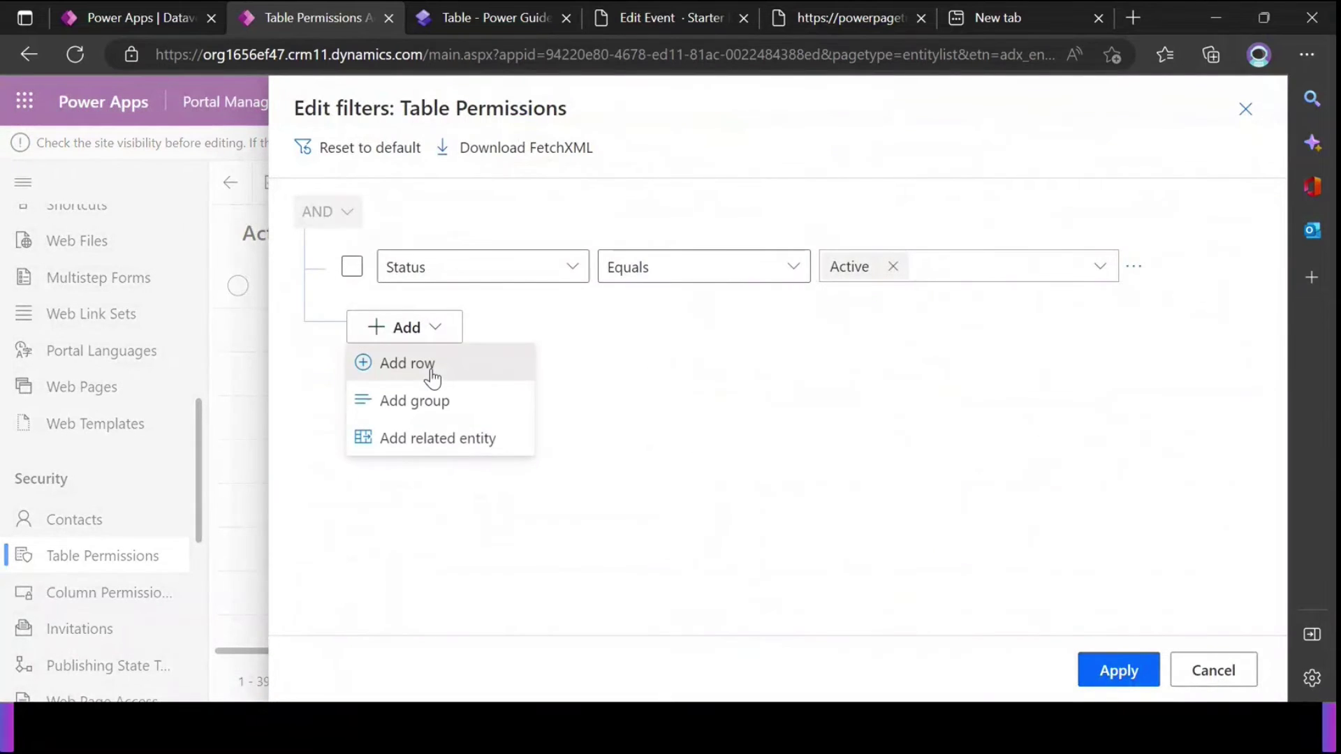
click(434, 365)
click(572, 338)
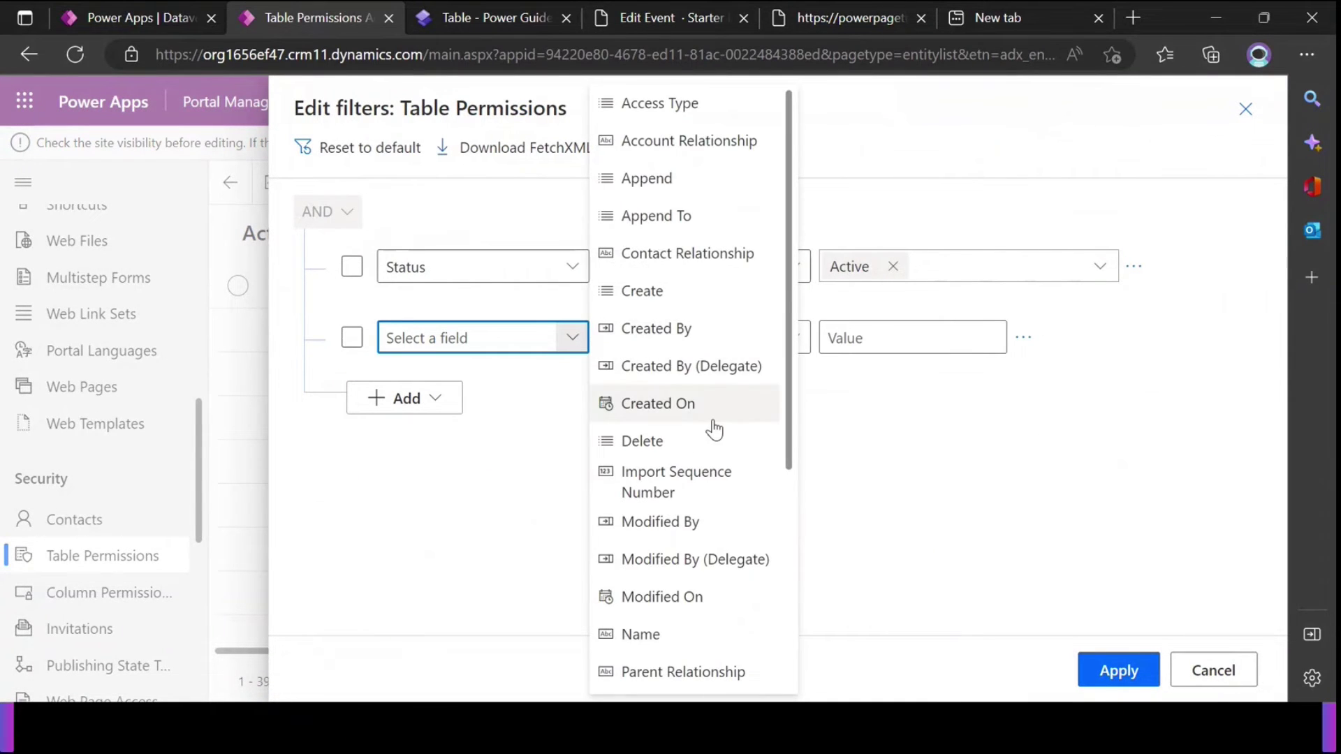
scroll(712, 426, down, 4)
click(677, 640)
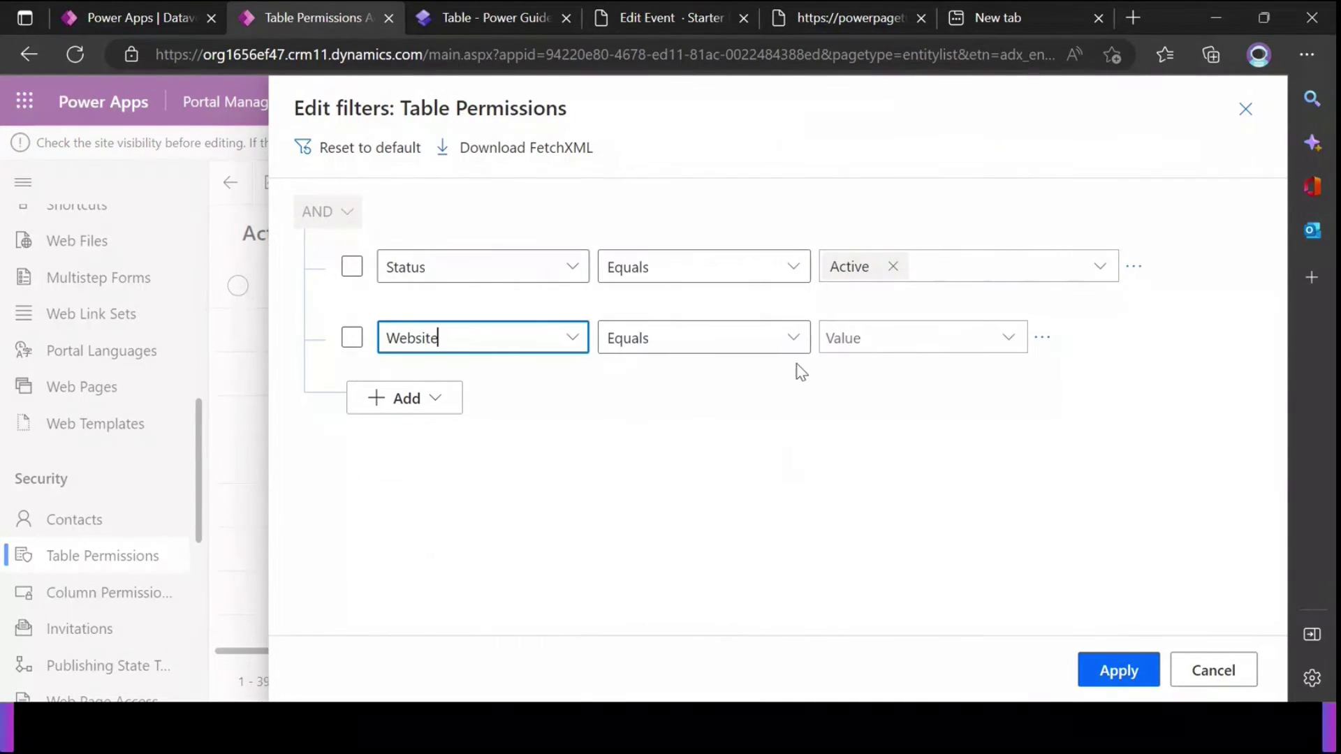
click(801, 340)
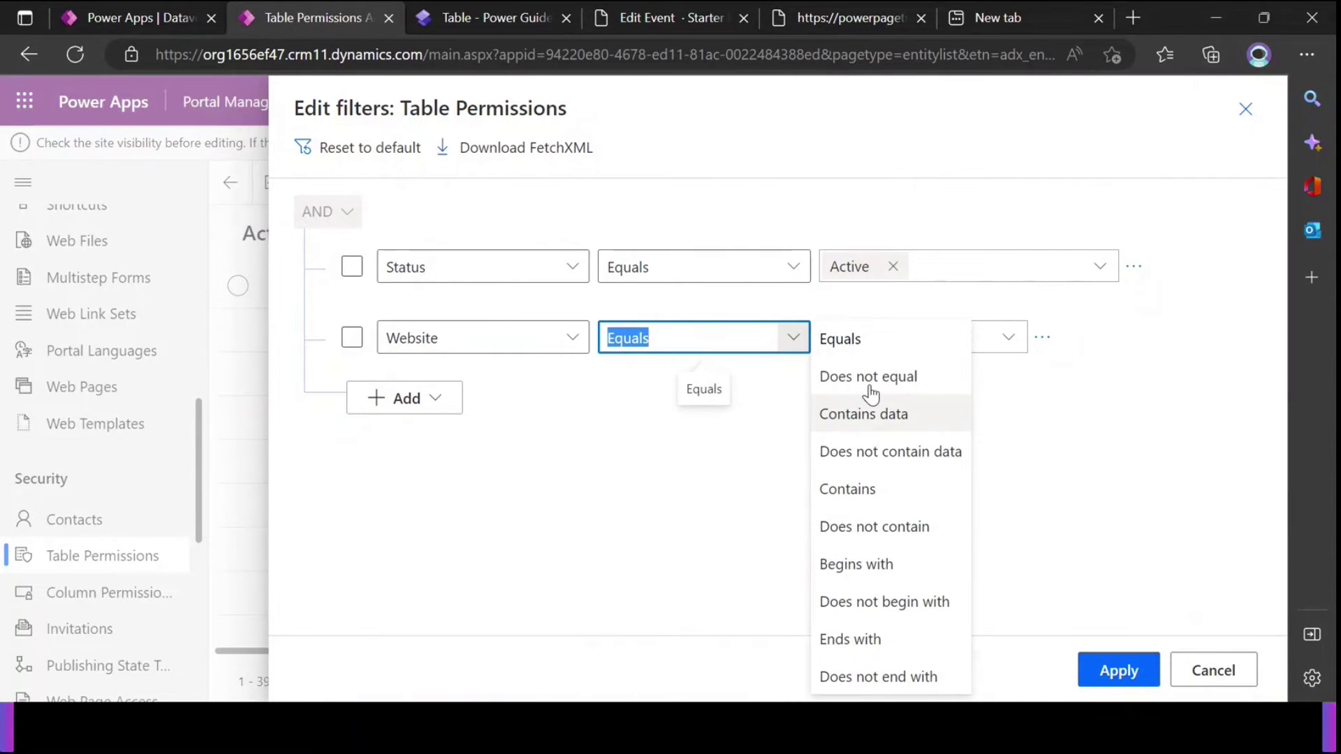
click(862, 349)
click(1006, 345)
click(965, 380)
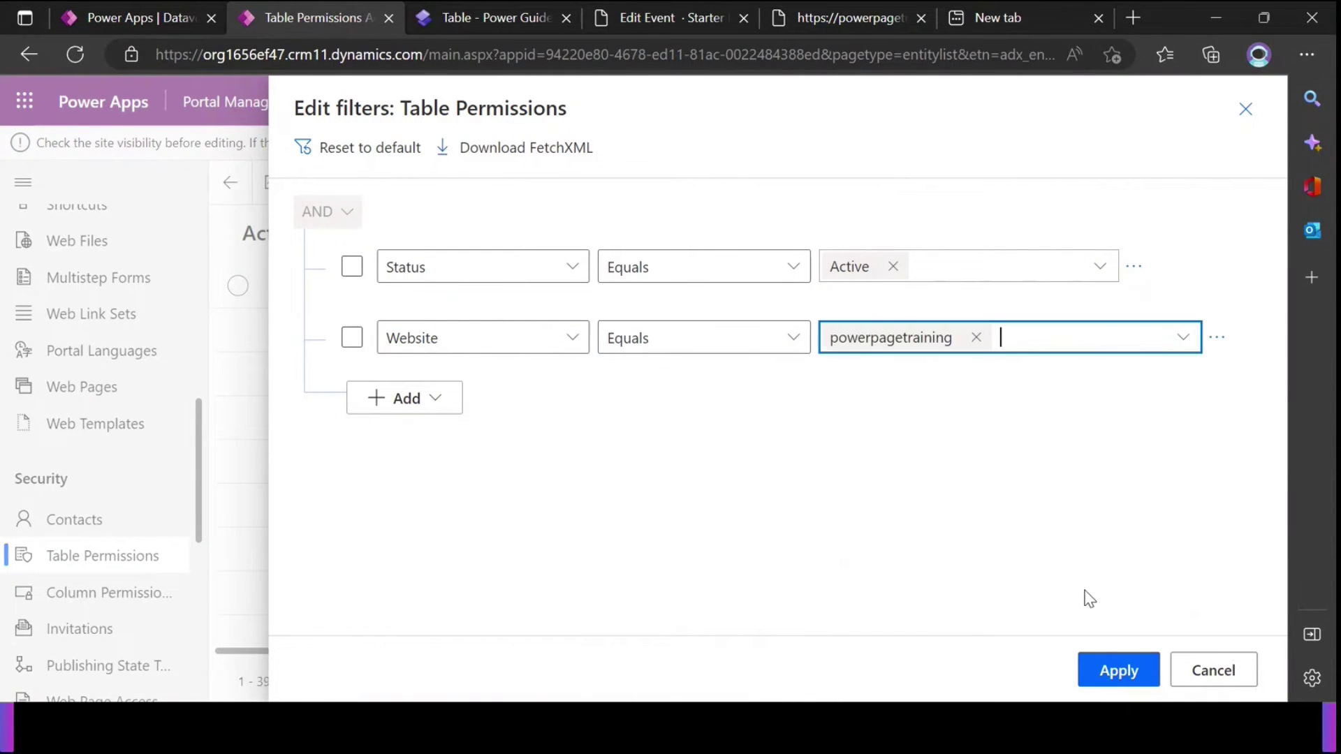
click(1111, 672)
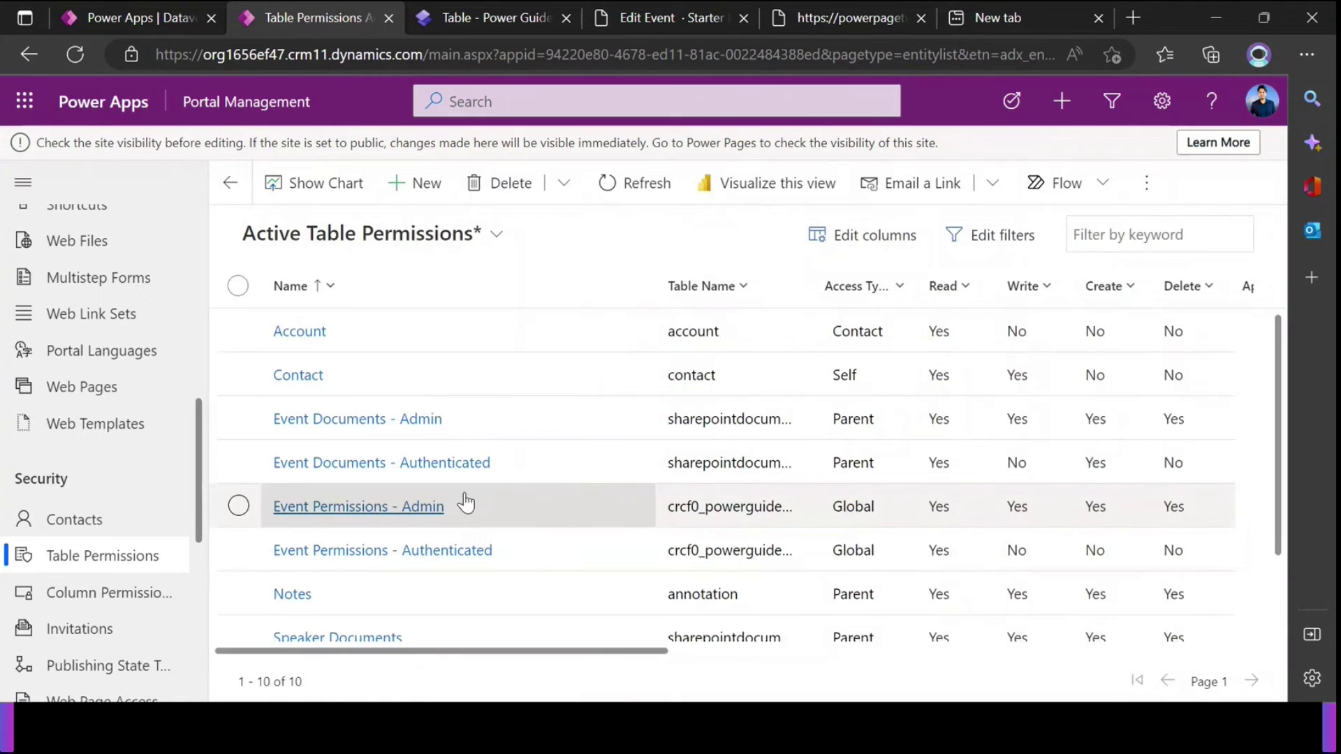
Open the Event Permissions - Admin record and examine its table name, website, access type and privileges
scroll(428, 520, down, 1)
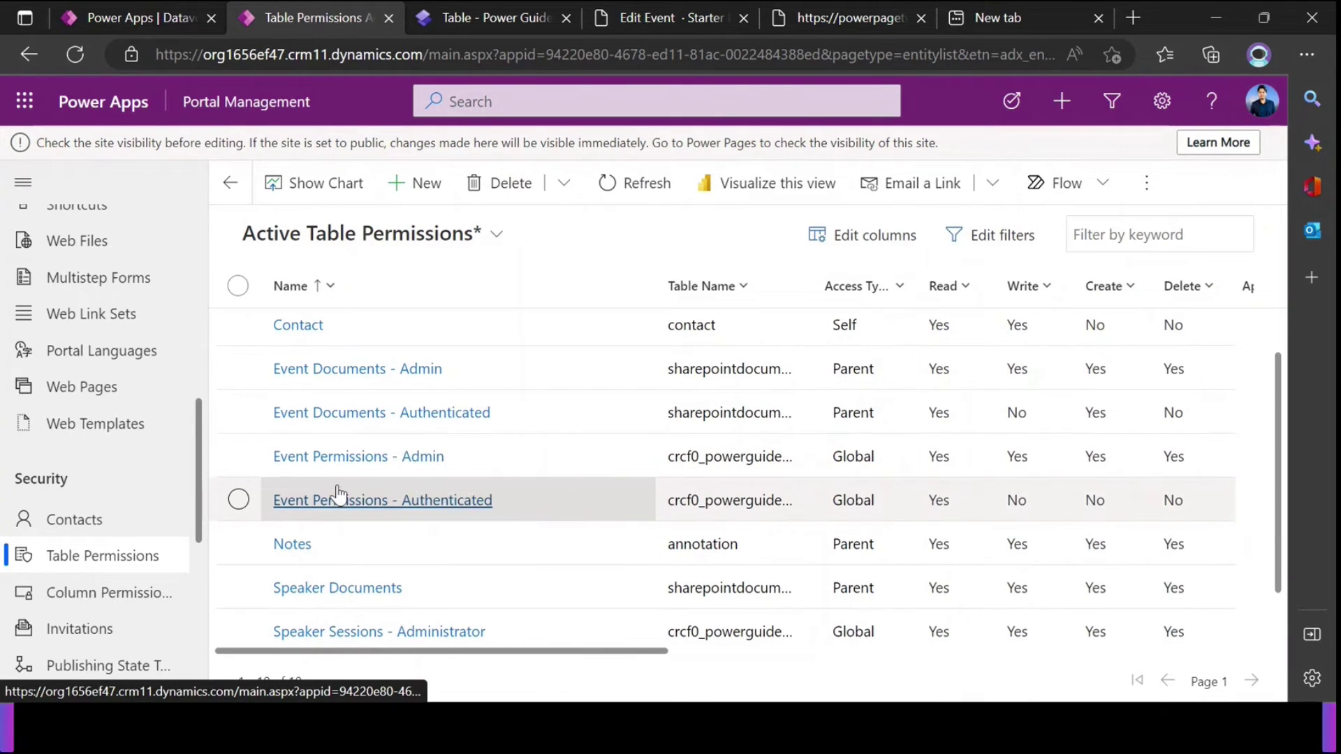
click(388, 459)
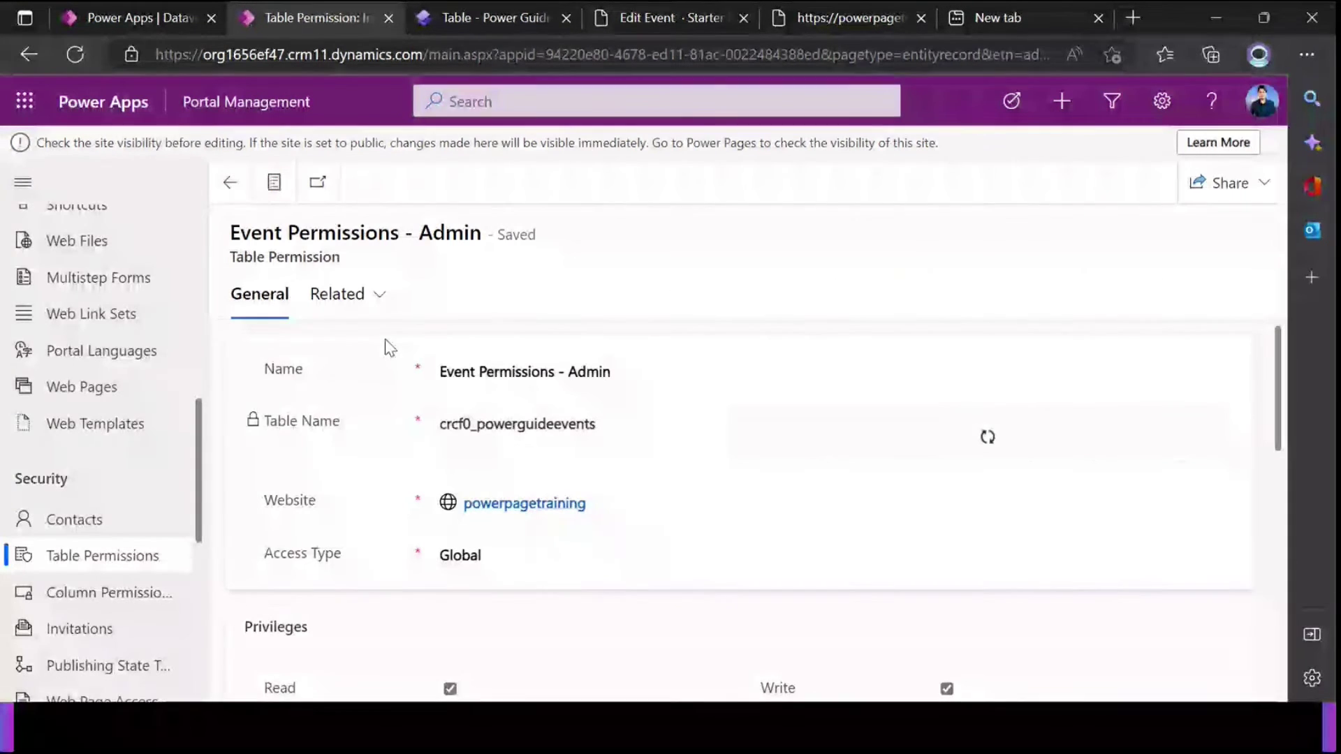
scroll(391, 404, down, 1)
scroll(392, 404, up, 1)
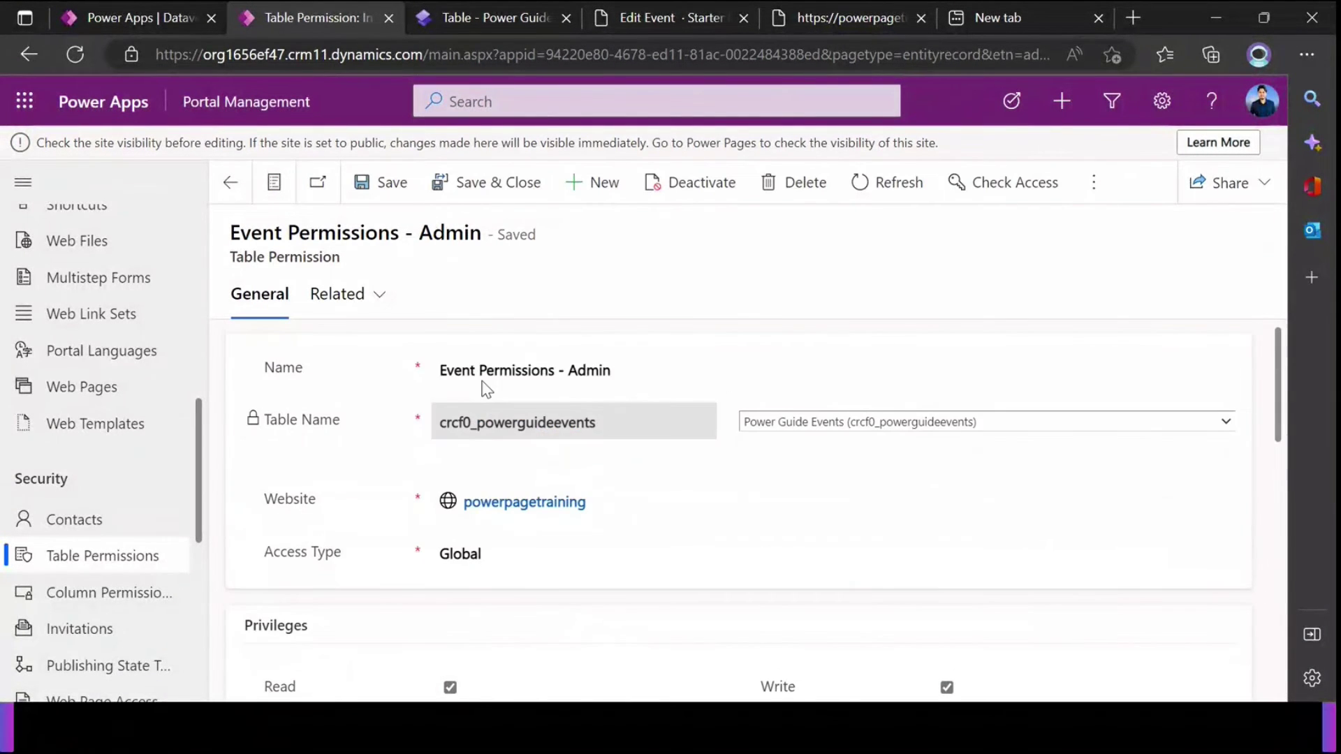
drag(597, 437, 435, 429)
click(380, 452)
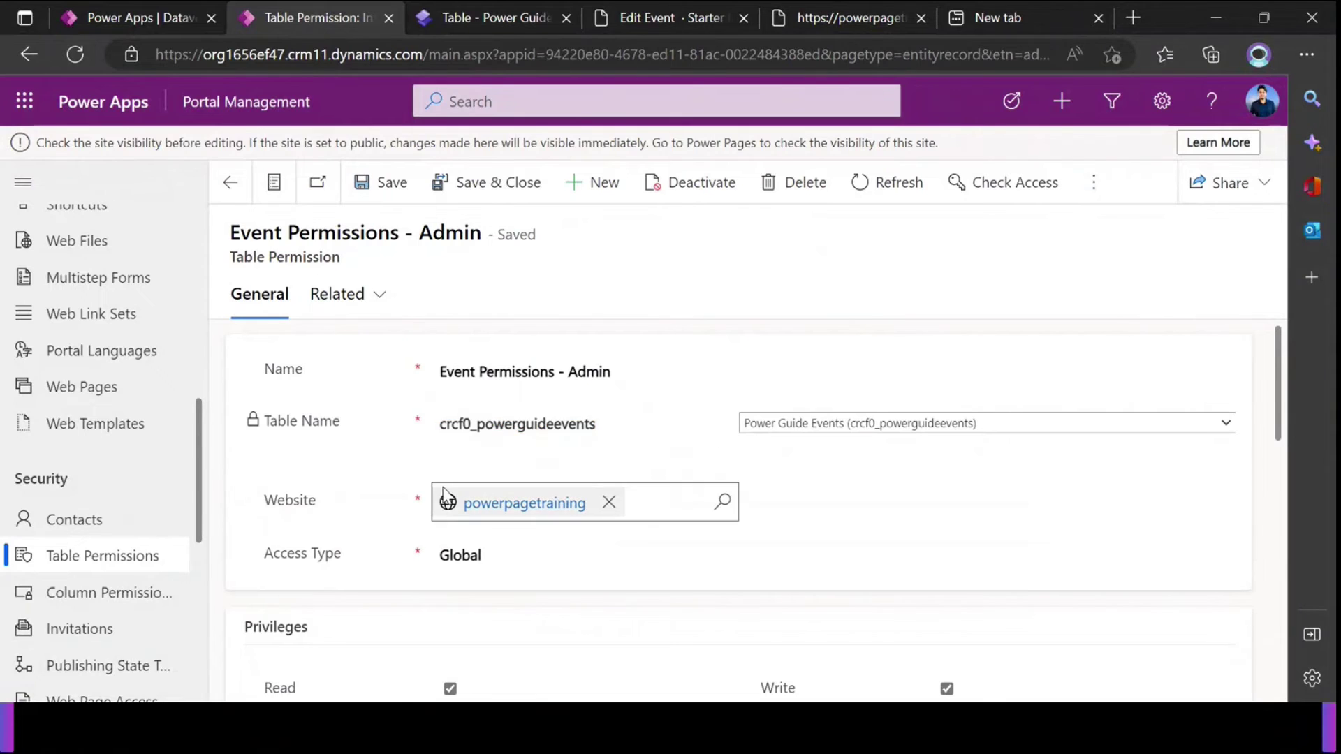
scroll(469, 475, down, 2)
scroll(462, 451, down, 1)
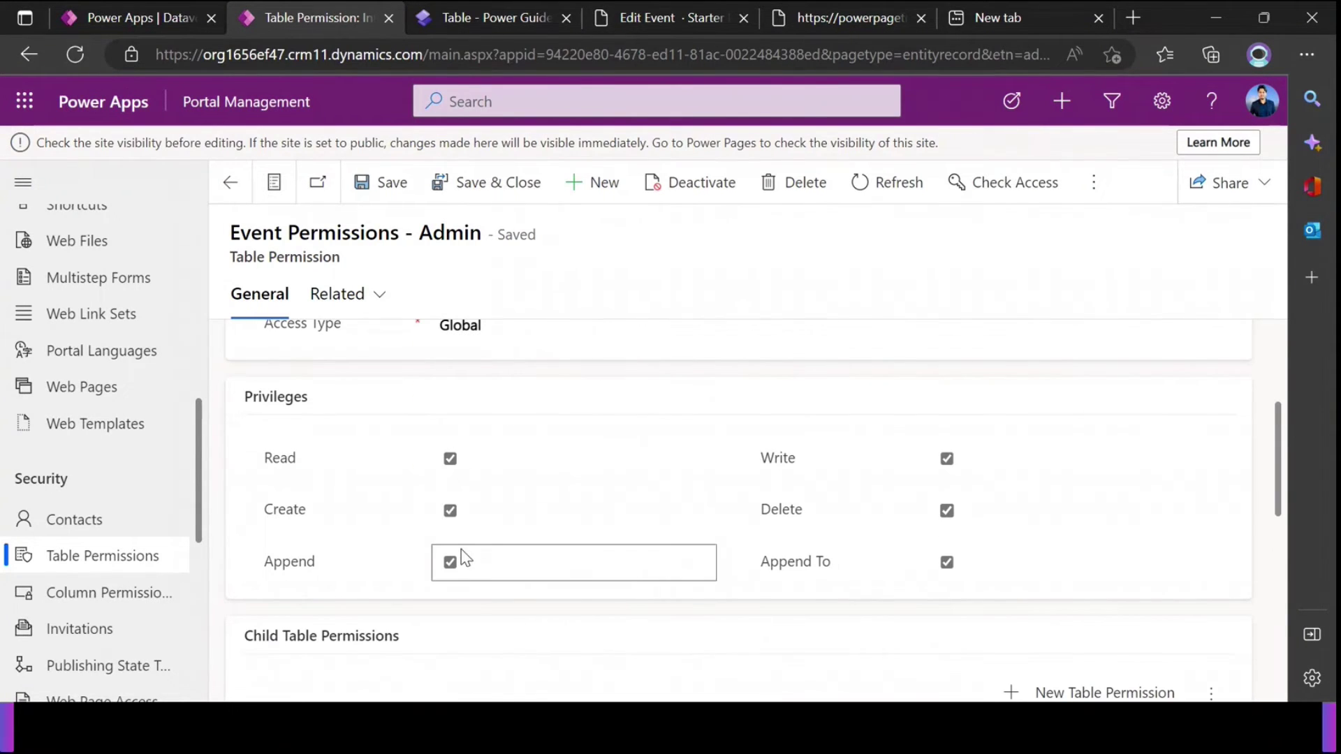
Check the related table permissions and the assigned web roles of Event Permissions - Admin
click(370, 297)
click(384, 430)
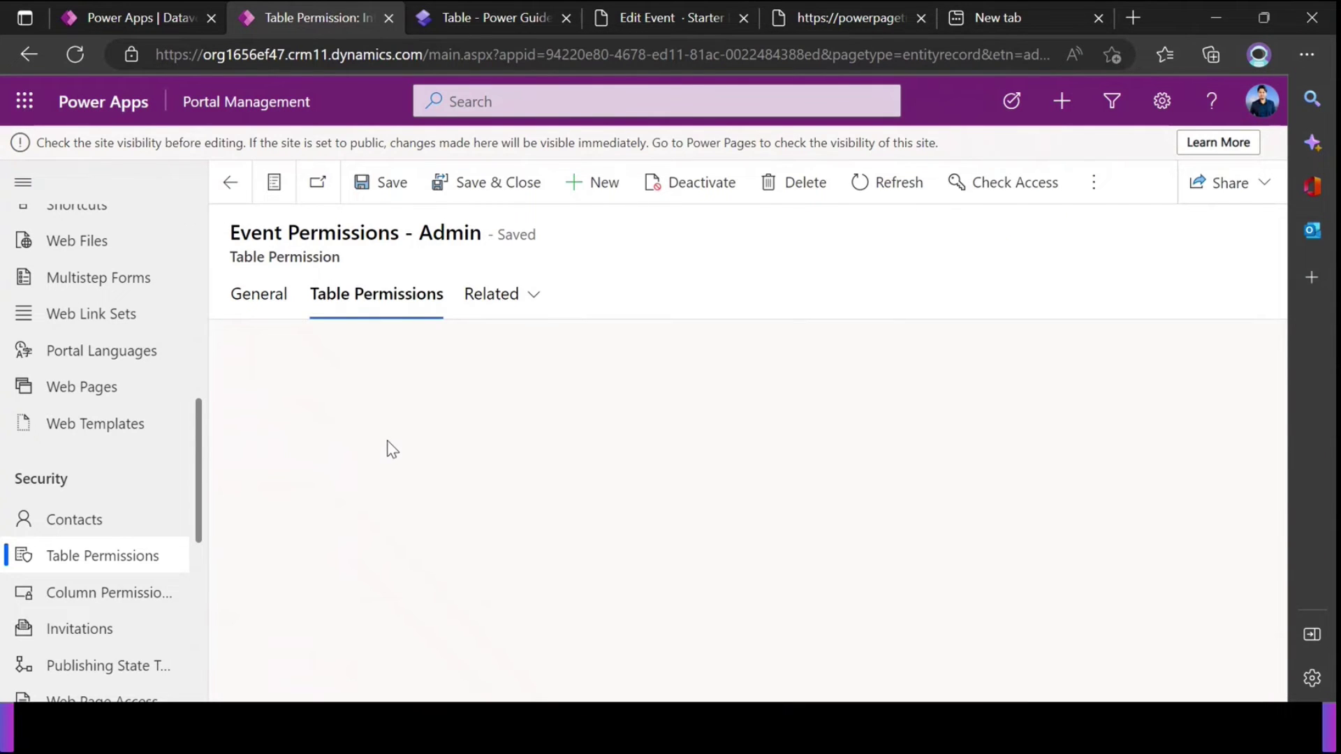
click(280, 299)
scroll(463, 477, down, 8)
scroll(441, 546, down, 5)
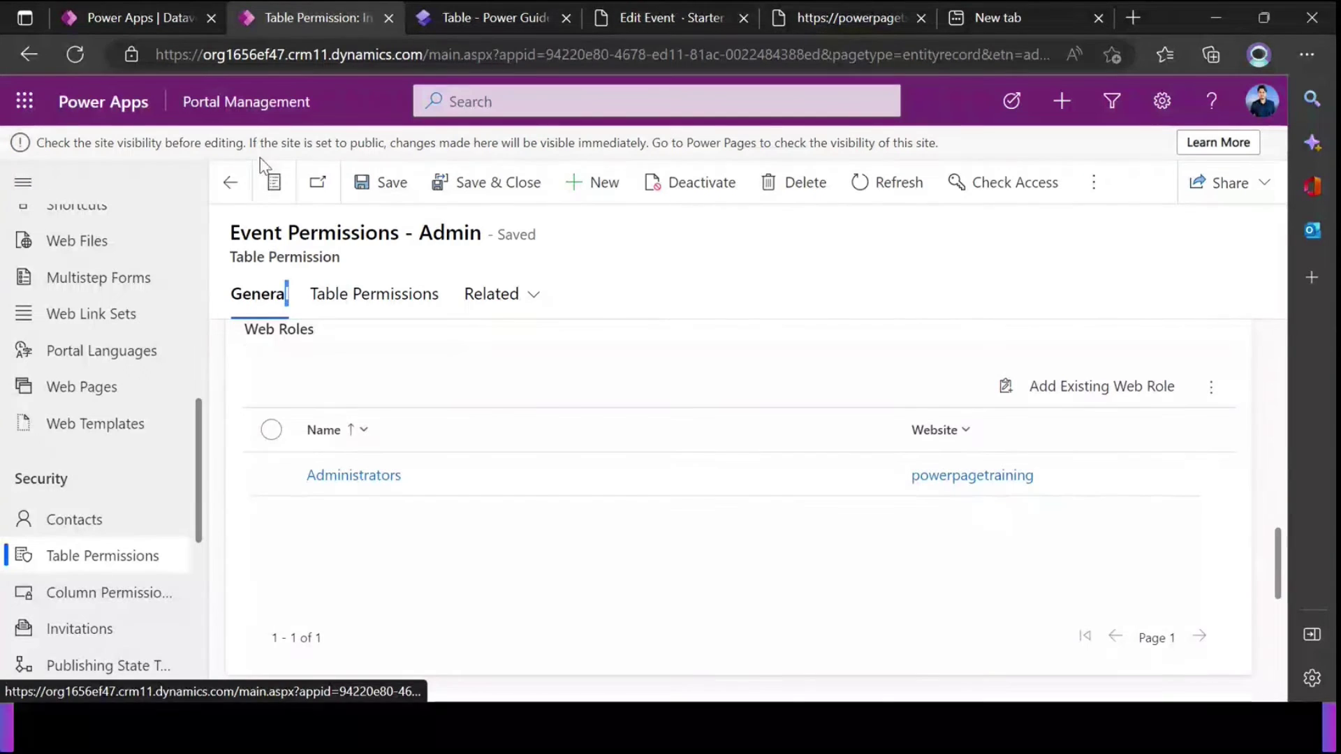
Return to the list, open Event Permissions - Authenticated and examine its privileges and associated web roles
click(229, 183)
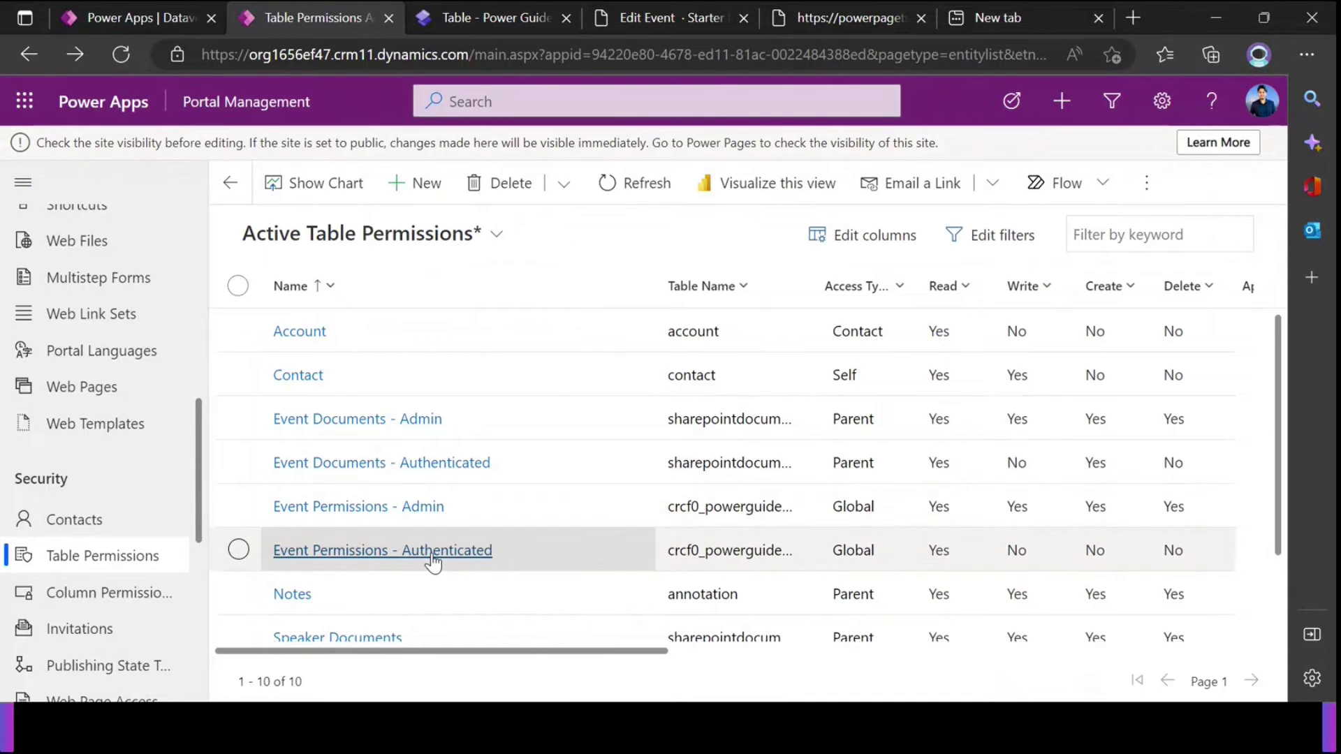
click(412, 559)
scroll(440, 461, down, 4)
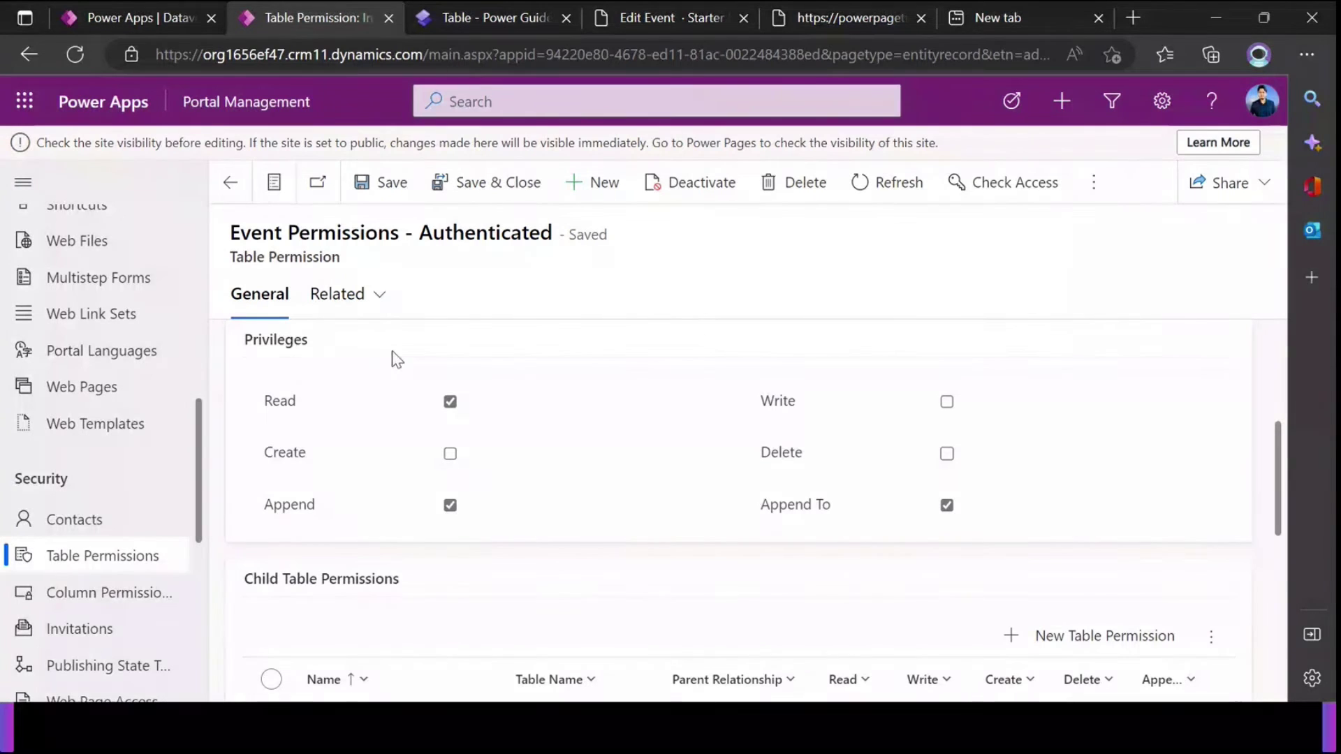
click(370, 297)
click(375, 470)
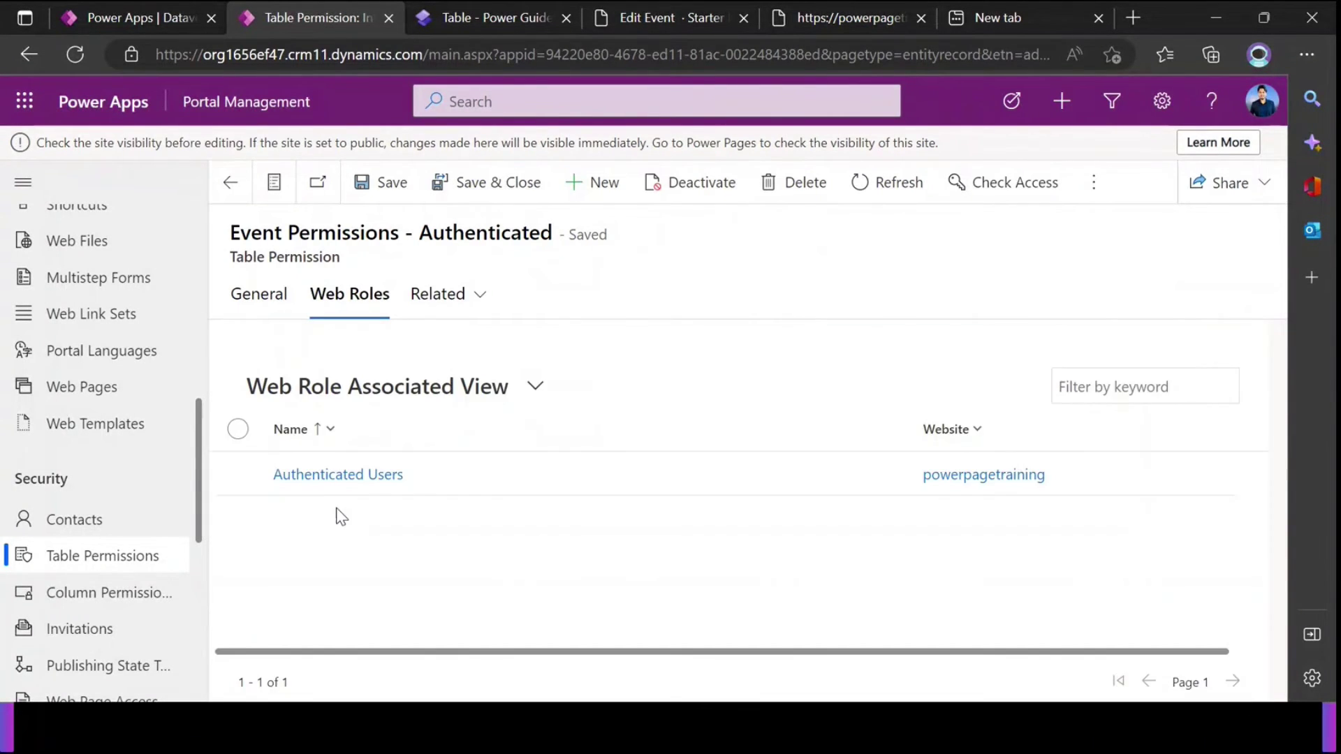
click(262, 302)
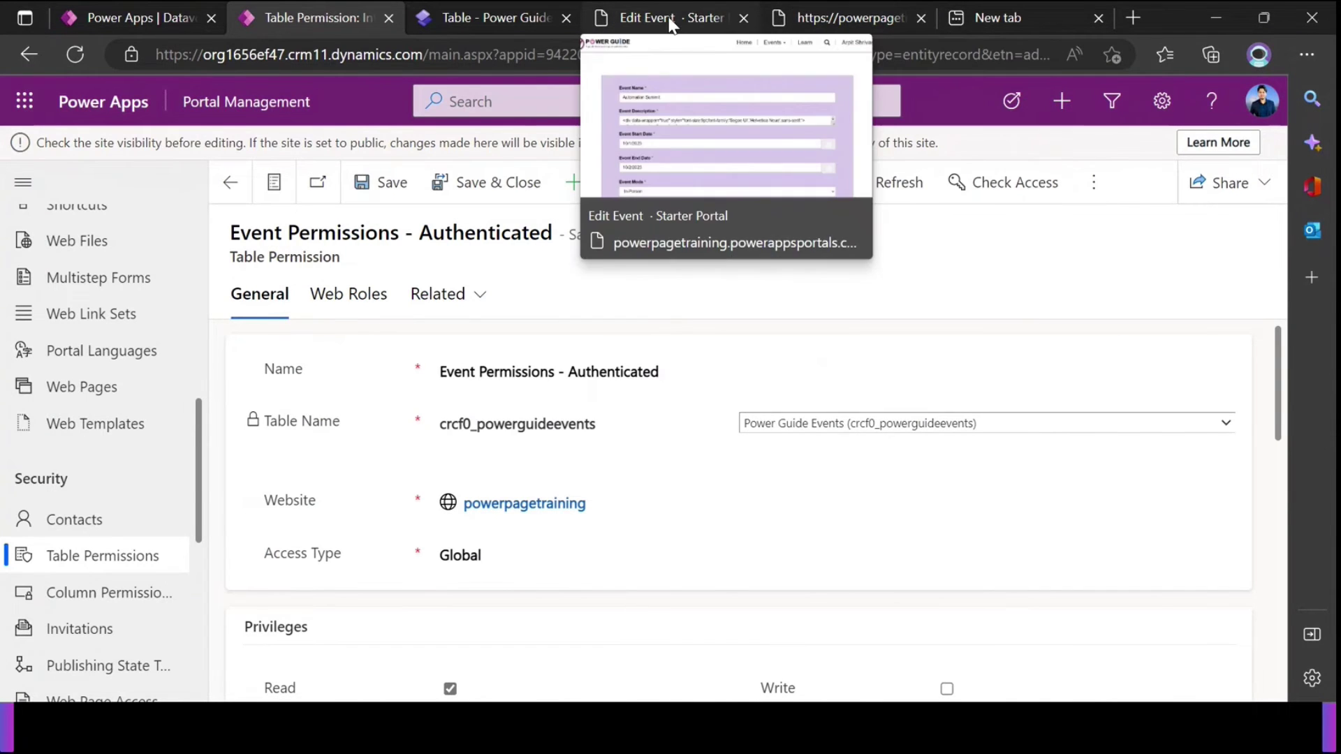
View the portal's Edit Event page and return to highlight the table name crcf0_powerguideevents in the Authenticated permission
click(669, 23)
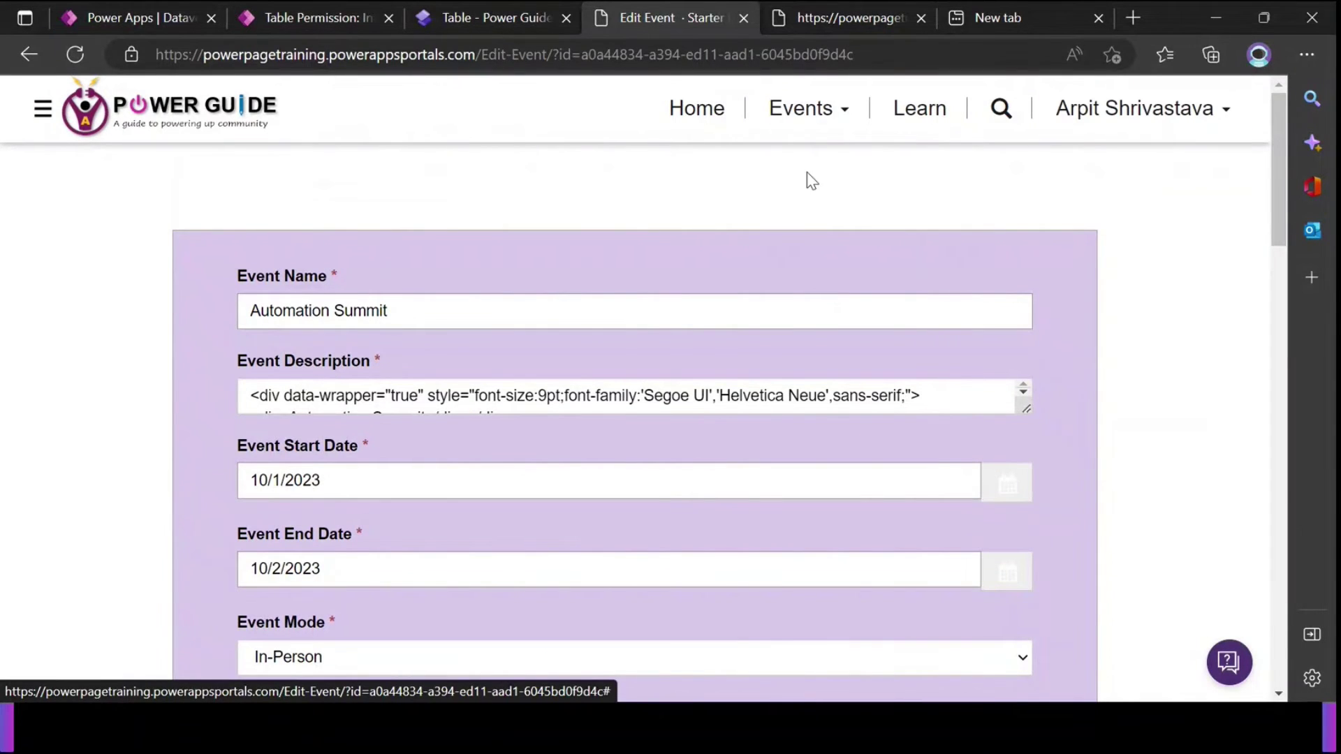
click(341, 17)
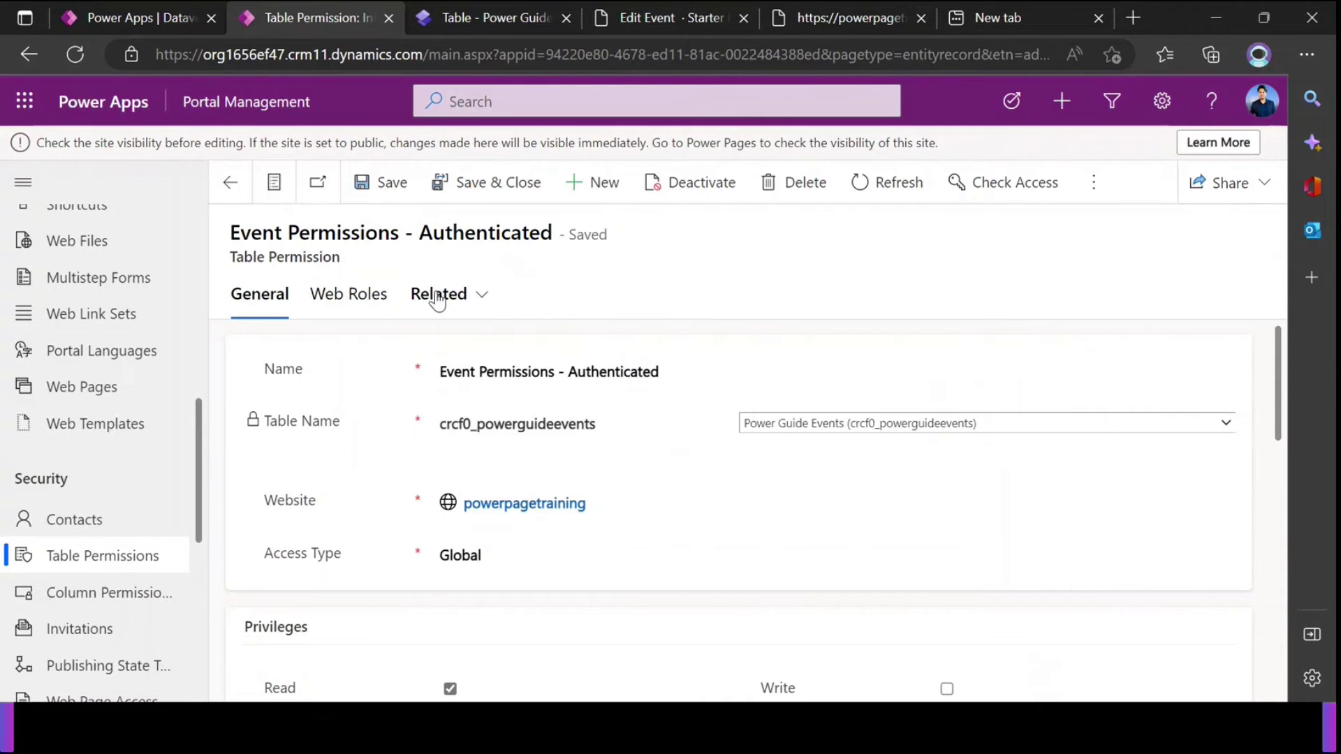
drag(602, 422, 439, 425)
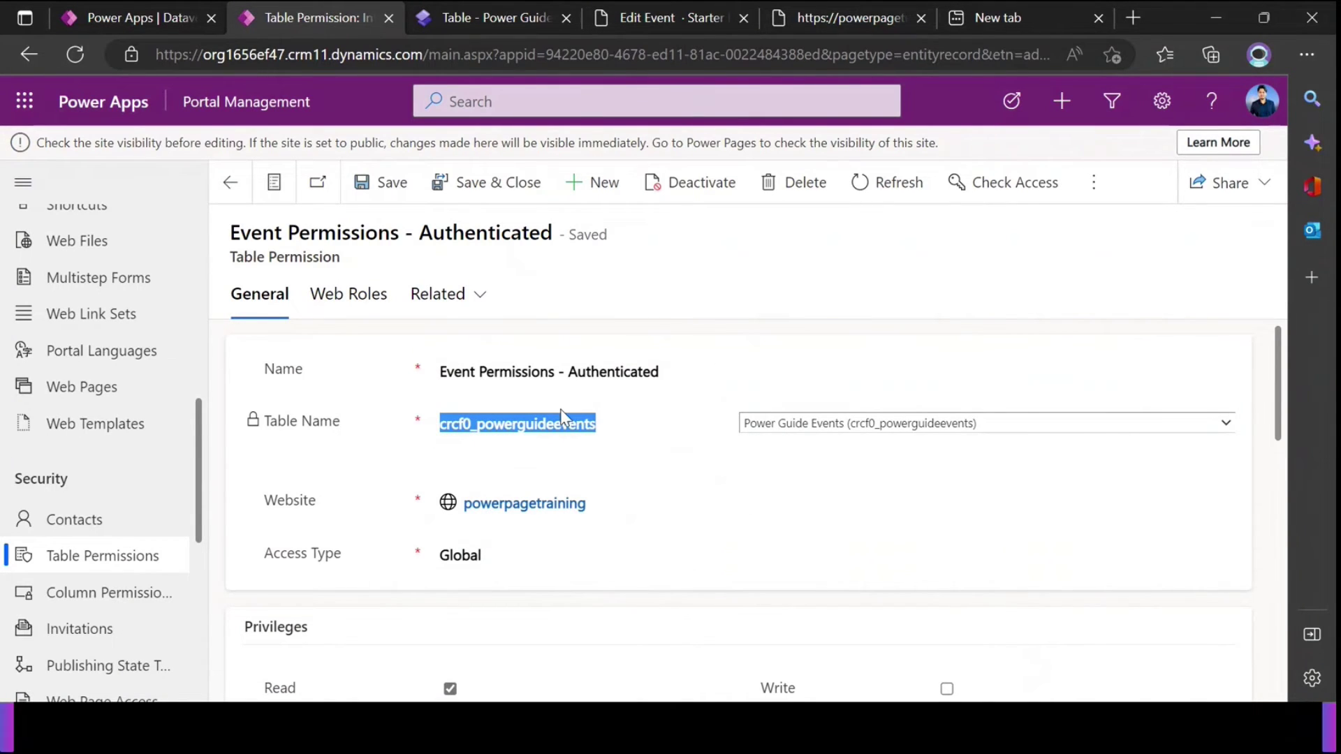
click(495, 427)
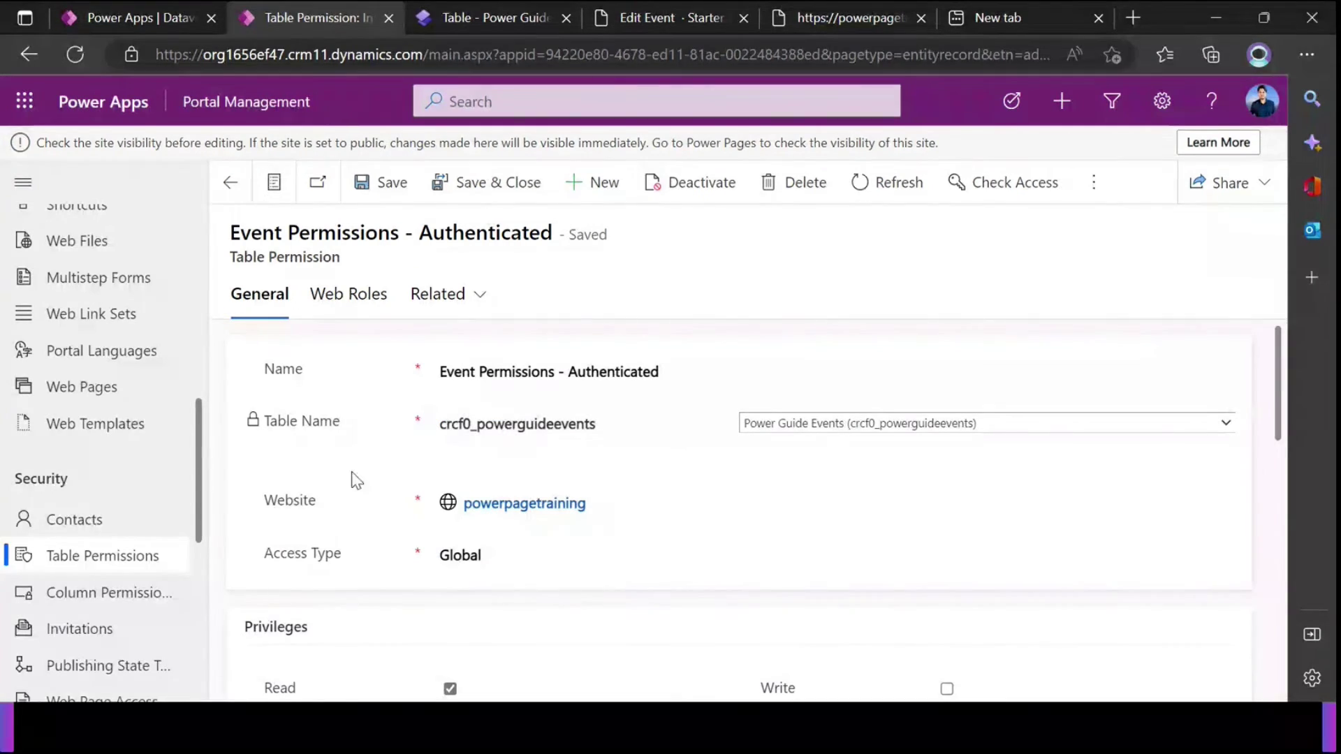
Open the Event Columns profile in Column Permissions and highlight the notice about Web API features to read it
click(120, 599)
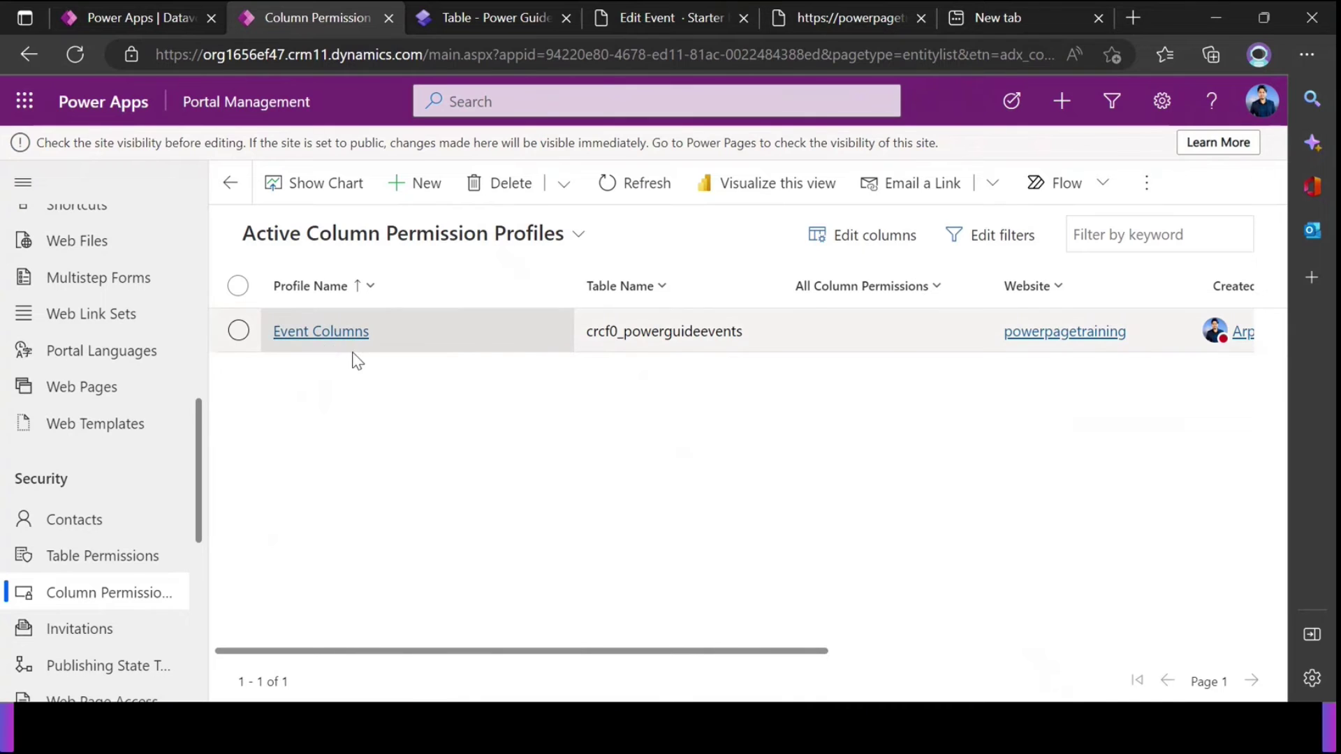
click(334, 333)
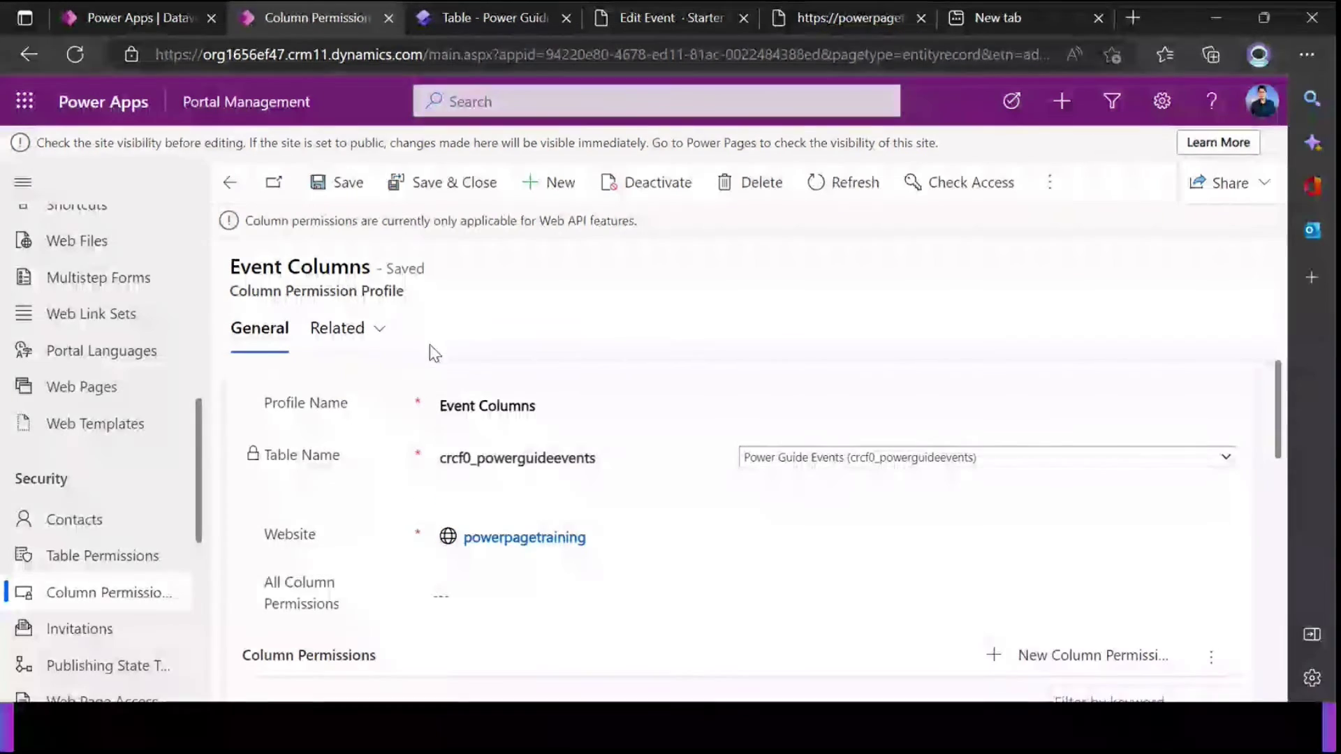
drag(246, 222, 604, 227)
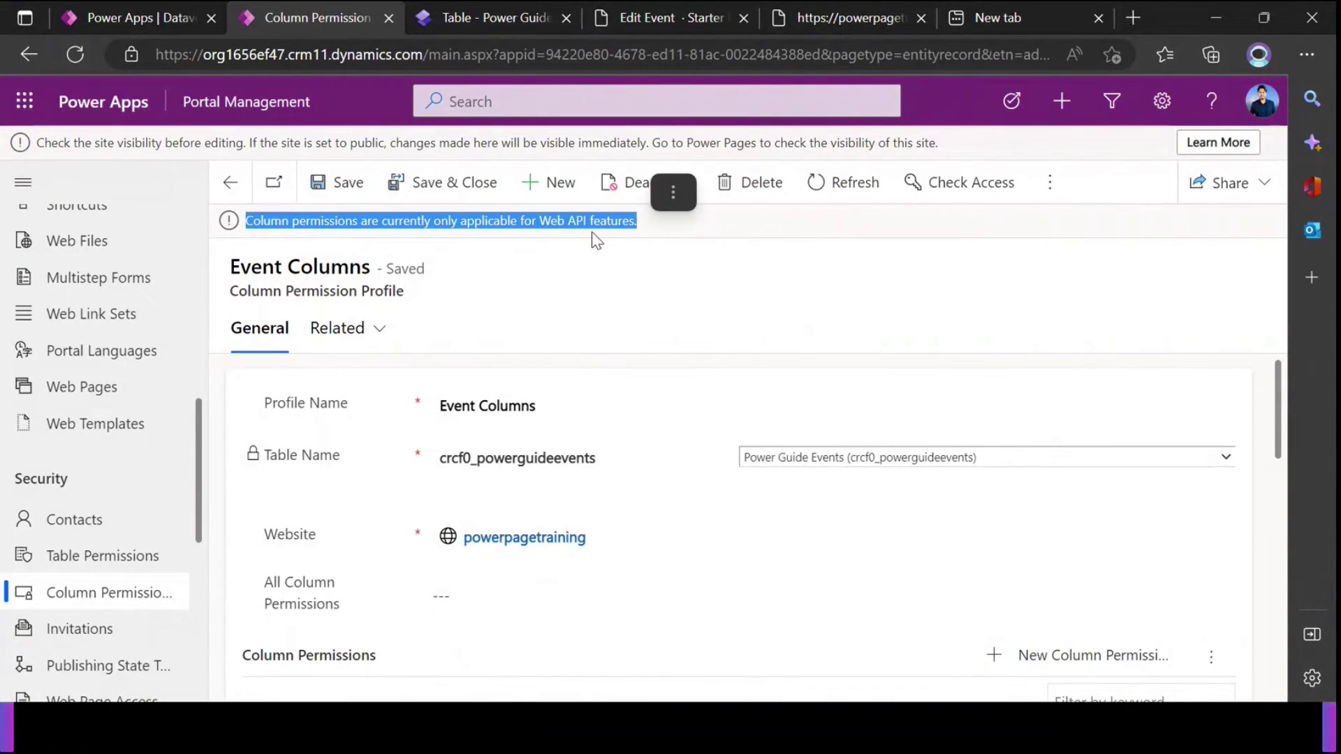
click(531, 228)
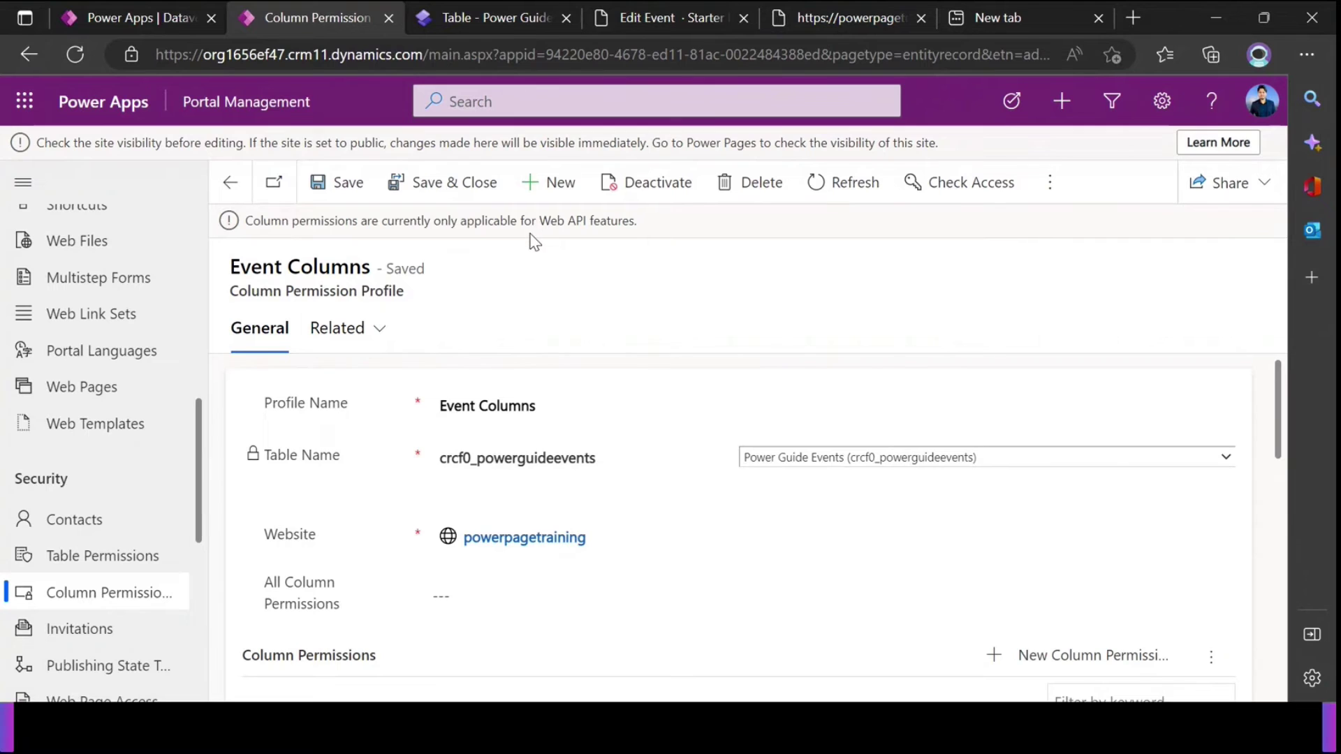
drag(636, 225, 232, 225)
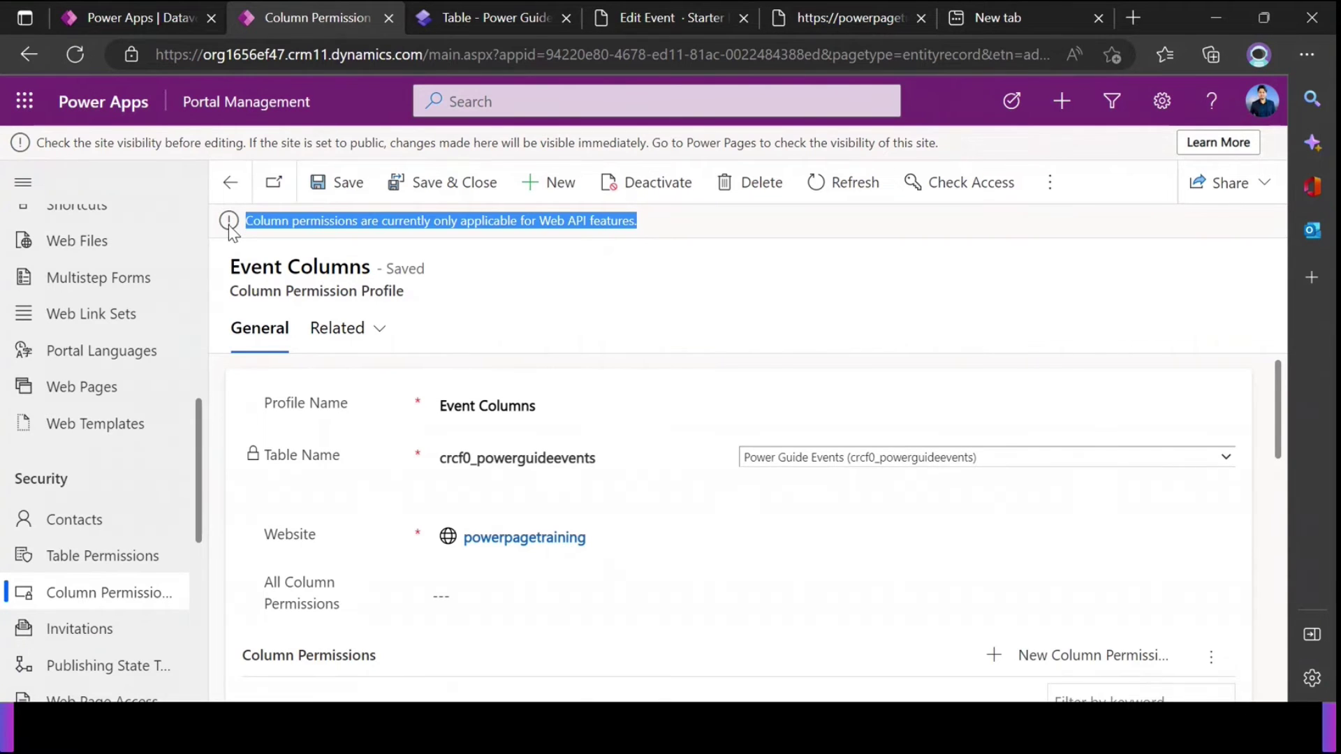
click(583, 348)
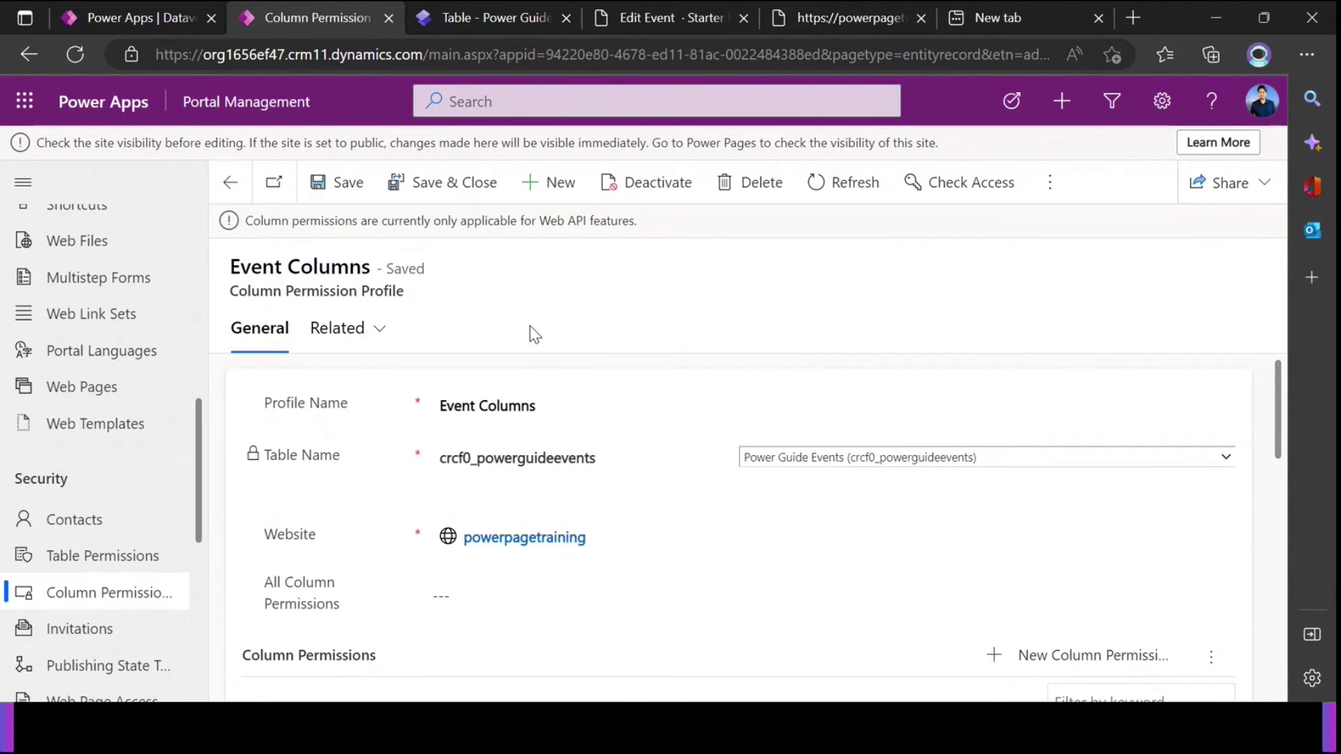
Try selecting all options (Create, Read, Update) under All Column Permissions of the Event Columns profile
scroll(498, 394, down, 2)
scroll(489, 426, up, 2)
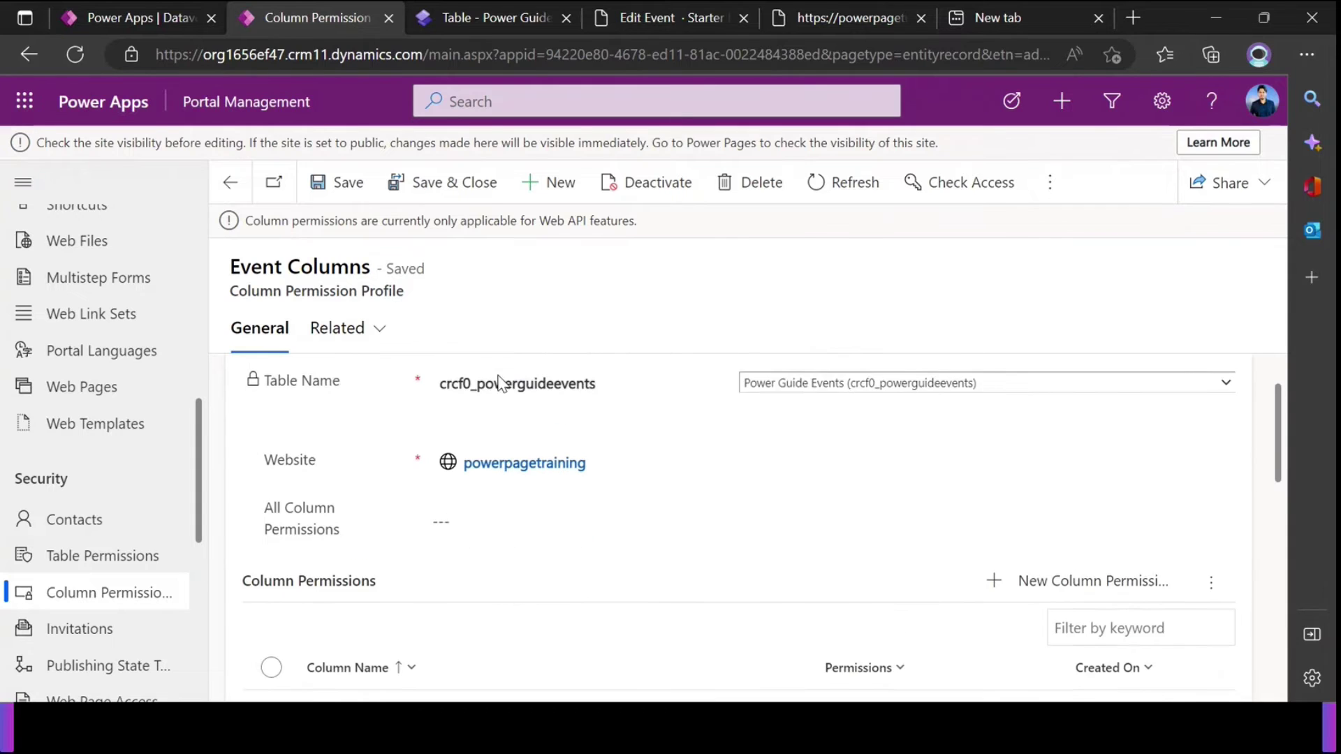
scroll(500, 380, down, 1)
scroll(500, 381, down, 1)
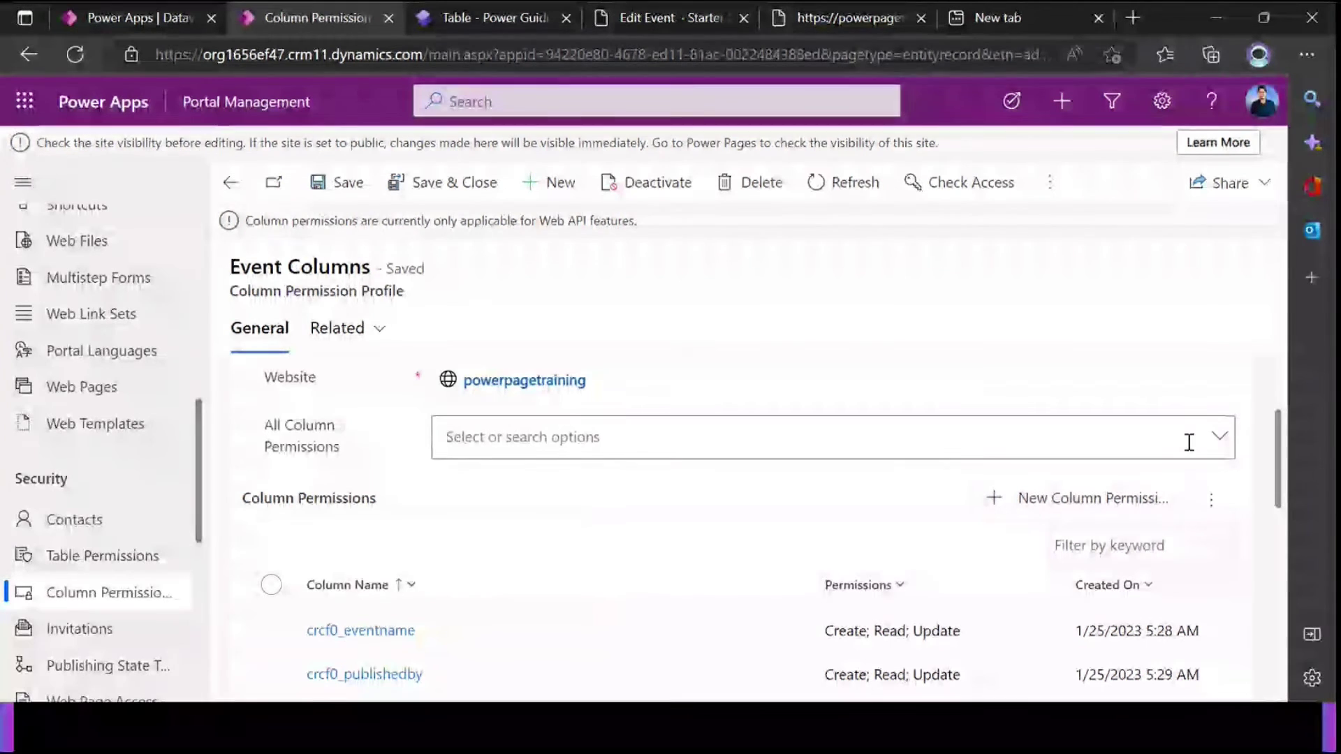
click(1213, 451)
click(454, 492)
scroll(392, 447, up, 2)
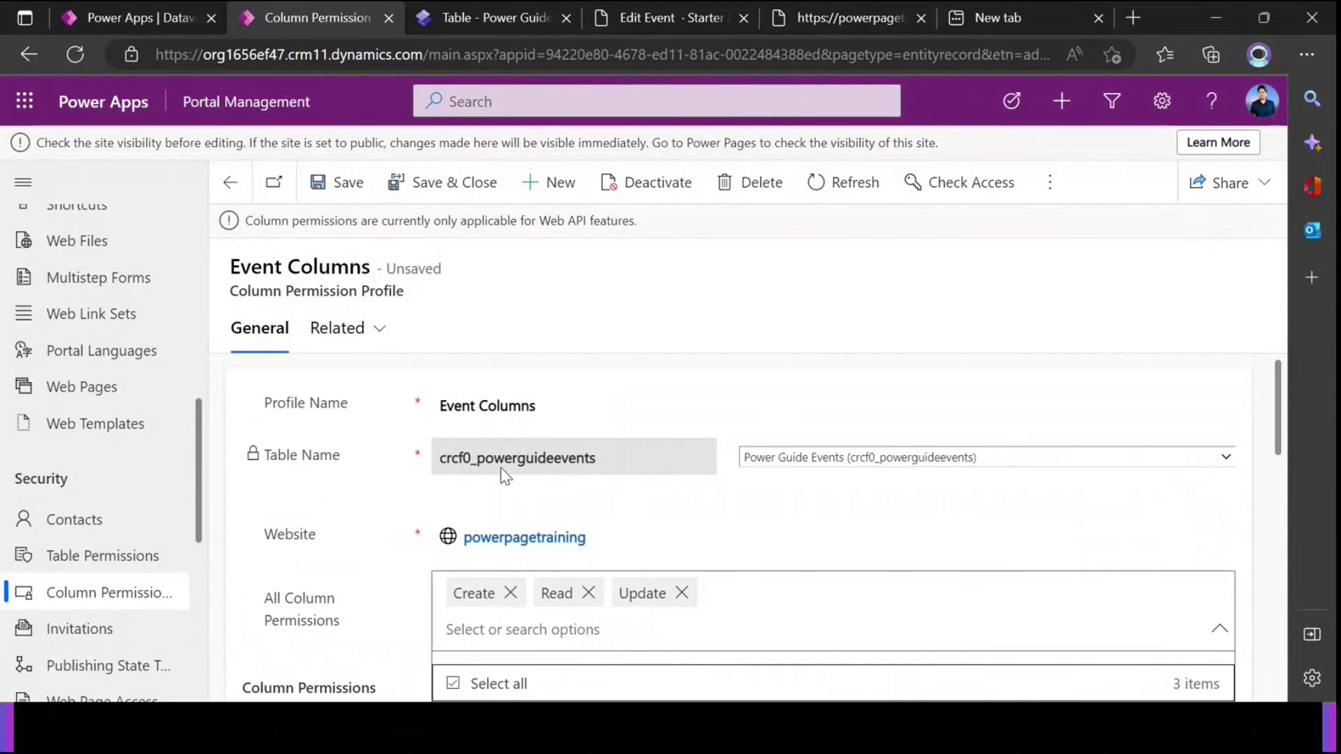
scroll(527, 469, down, 2)
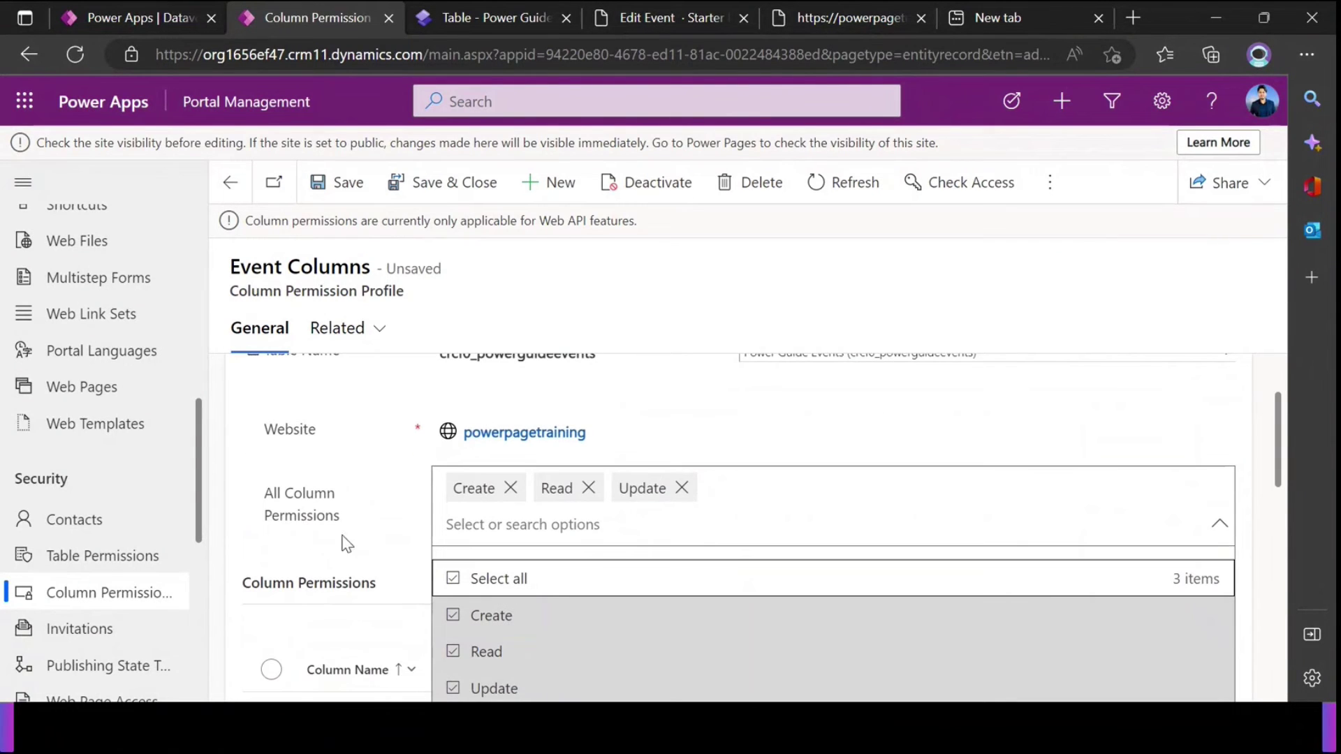
Remove Update, Read and Create from the profile's All Column Permissions
click(682, 488)
click(589, 488)
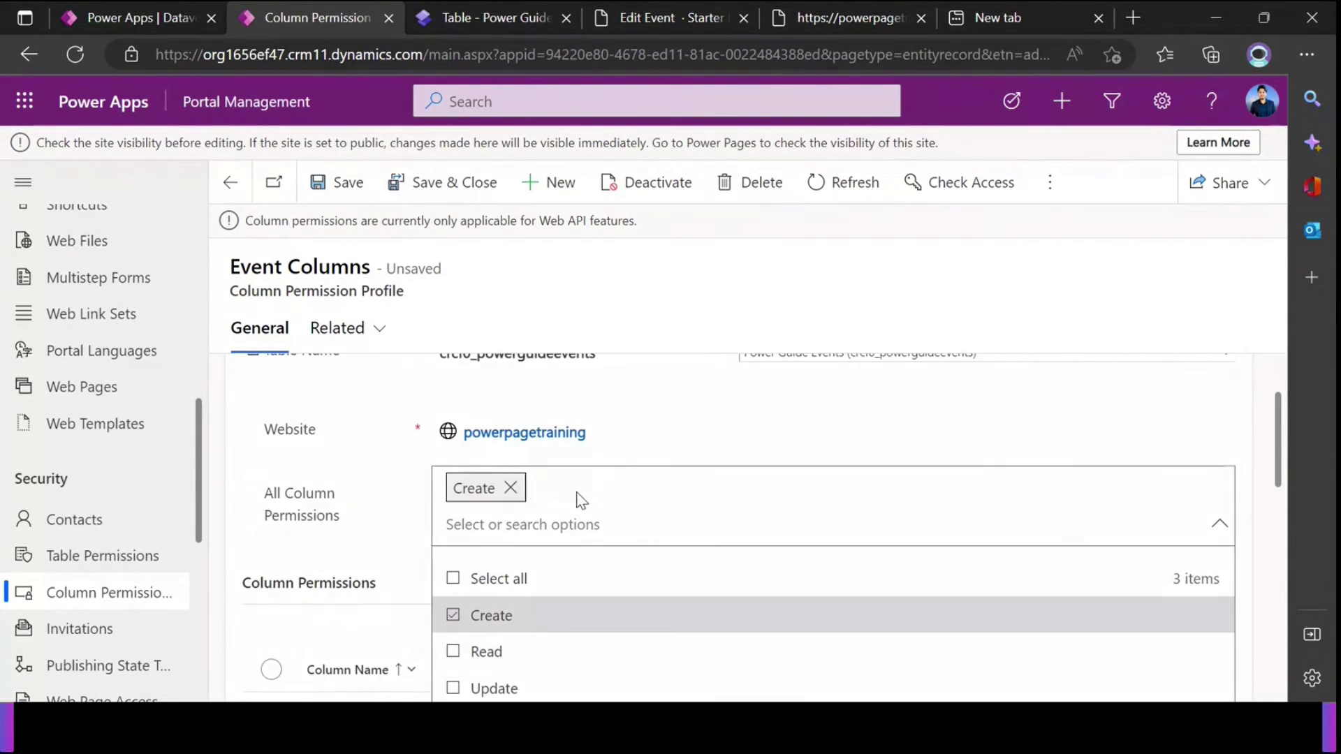
click(510, 488)
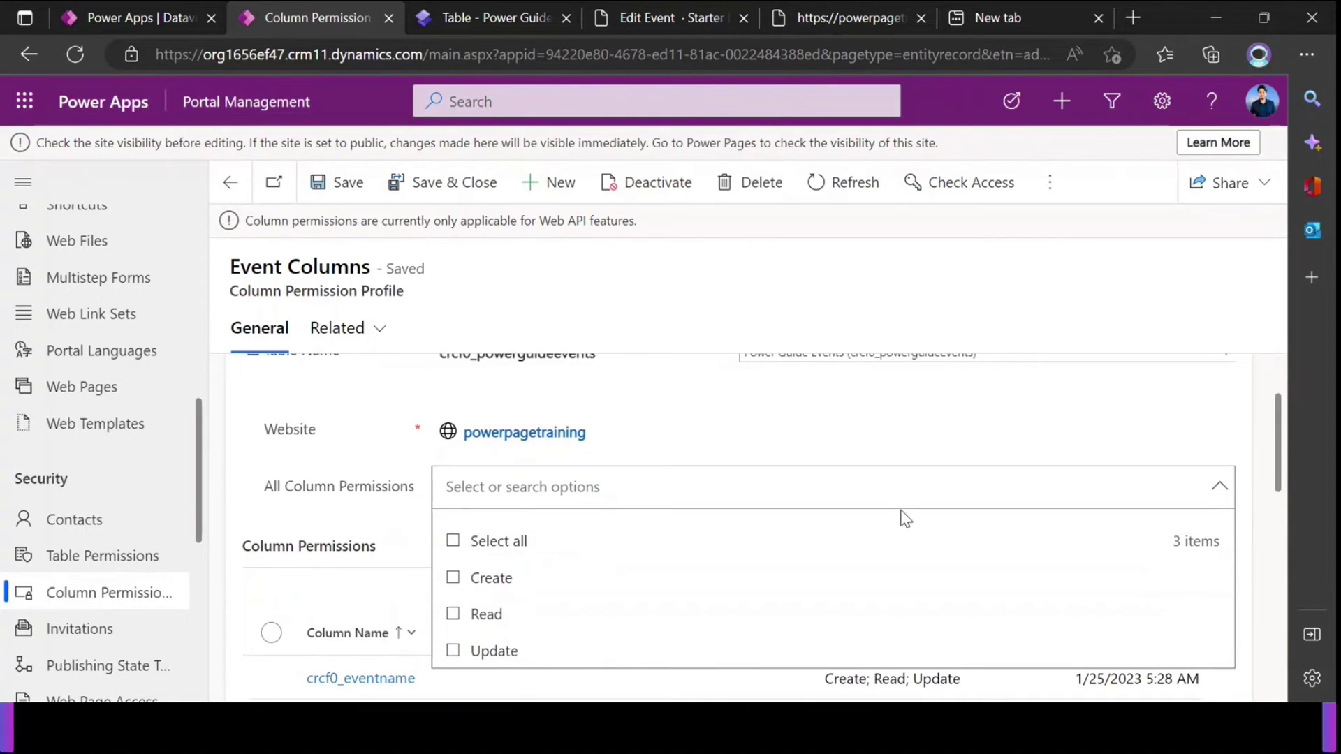
click(1218, 487)
Inspect the column choices and permission options of a new column permission for Event Columns, then leave the form without saving
scroll(589, 495, down, 1)
scroll(588, 495, up, 3)
scroll(514, 455, down, 5)
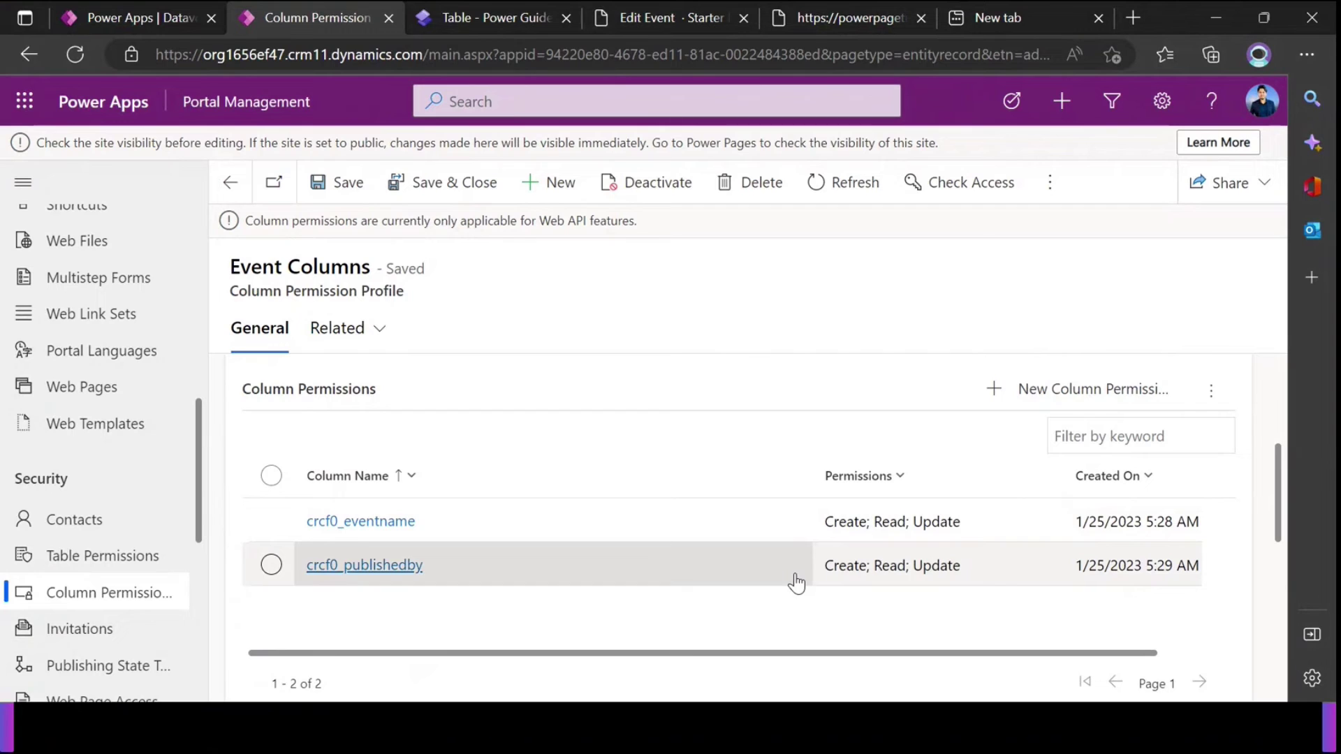
click(1092, 389)
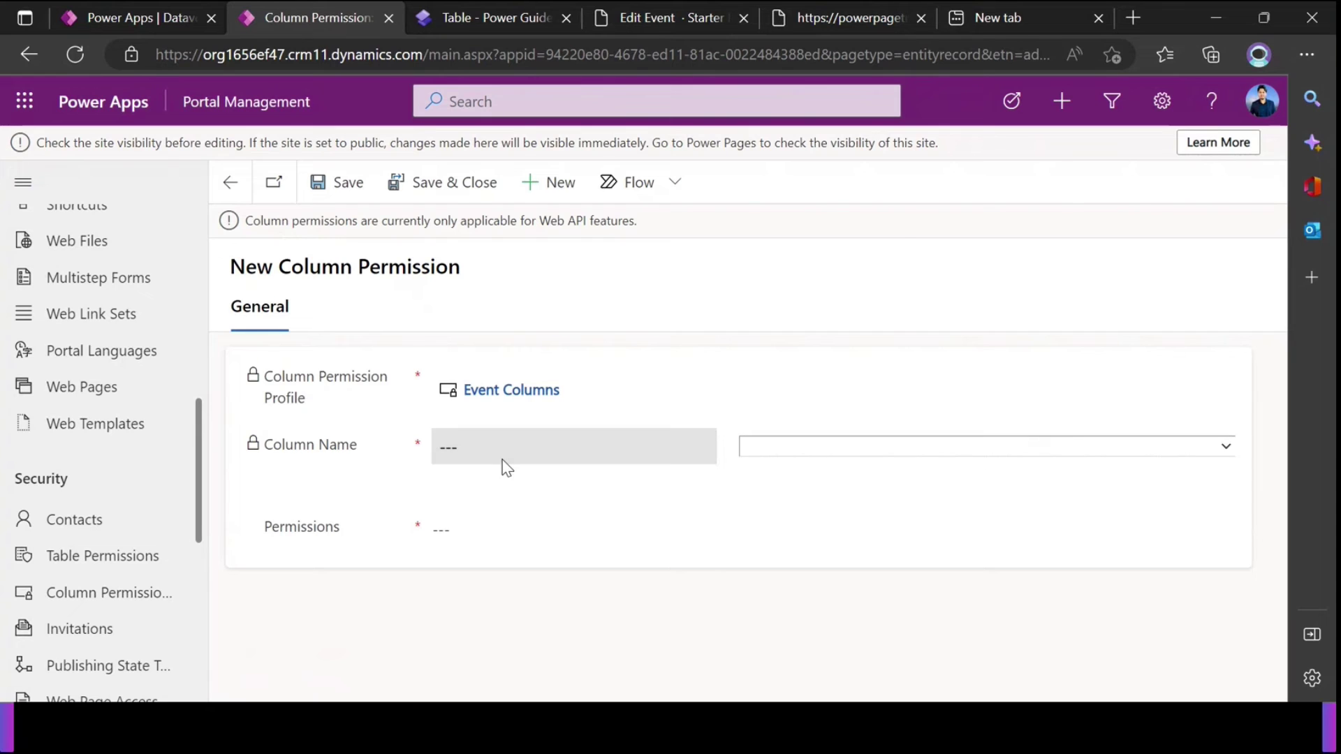
click(764, 447)
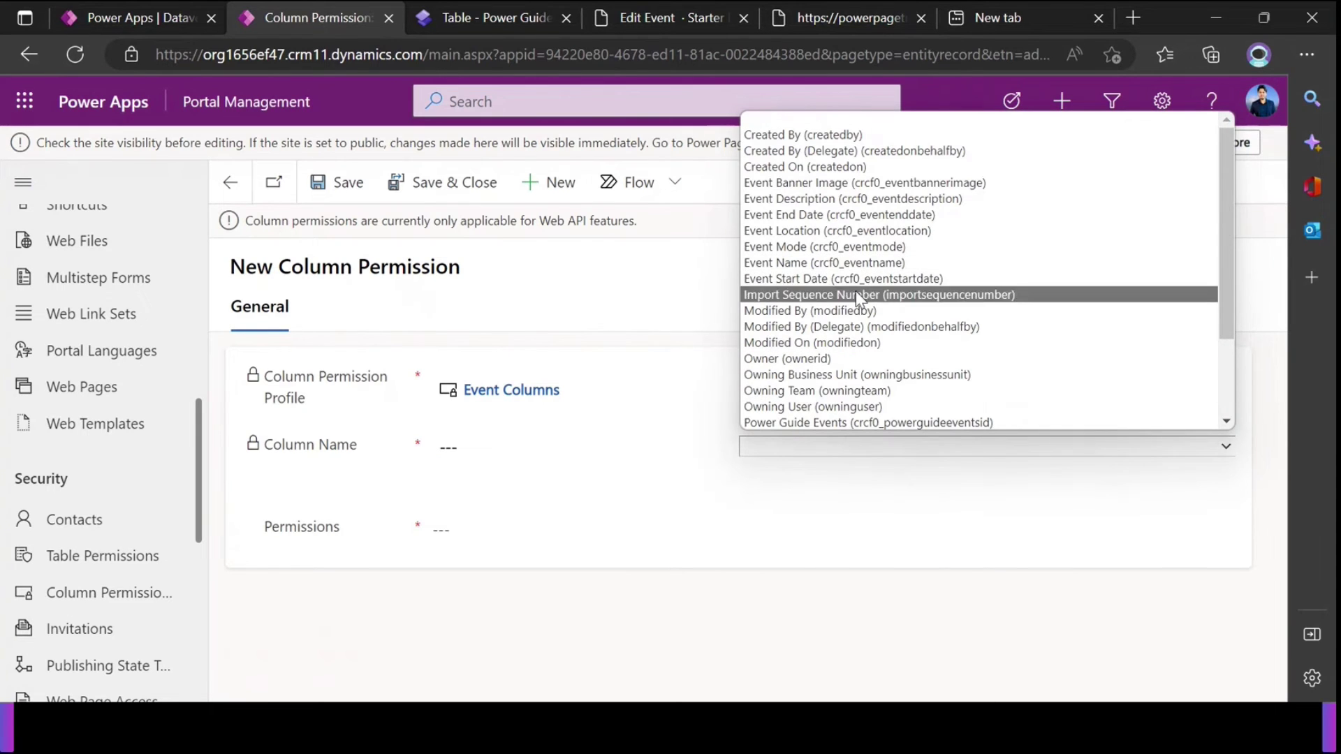
click(567, 528)
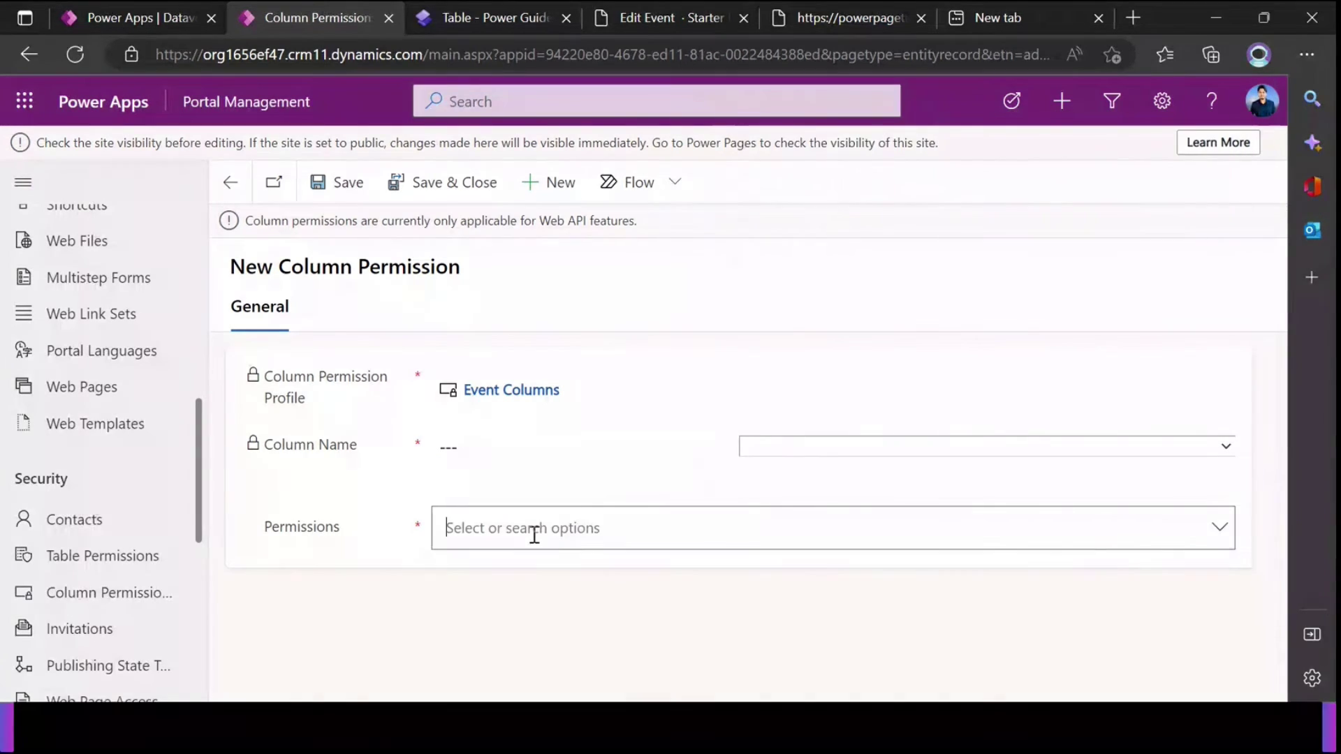
click(1207, 535)
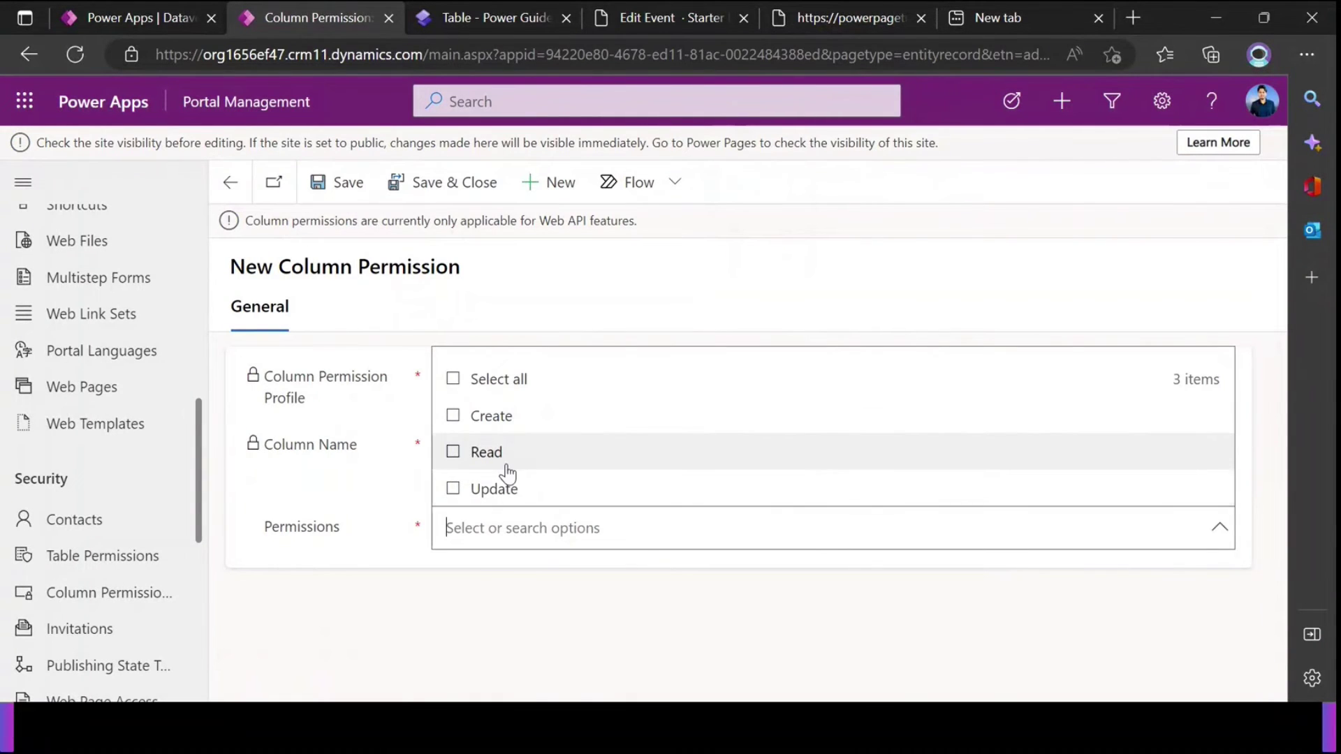
click(229, 182)
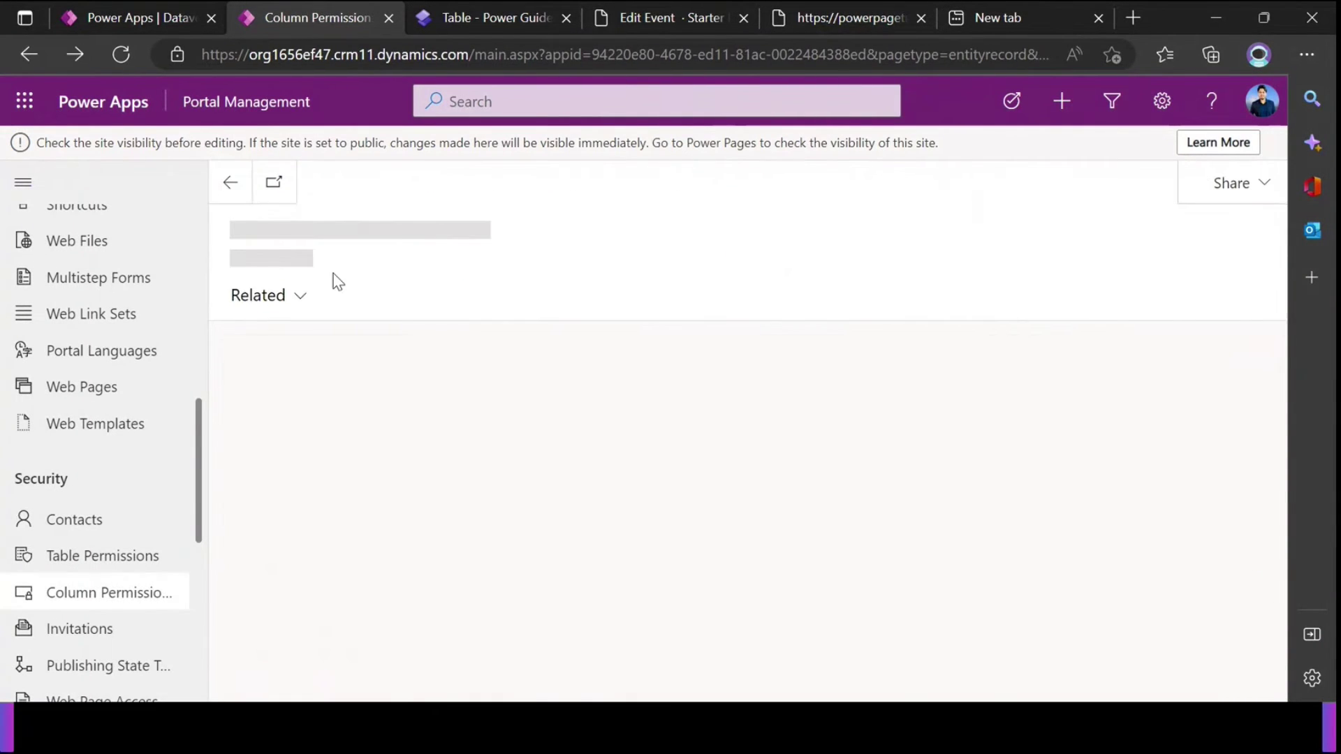
Review the Event Columns profile, from its table and website down to the listed column permissions and the Web Roles section
scroll(581, 441, down, 3)
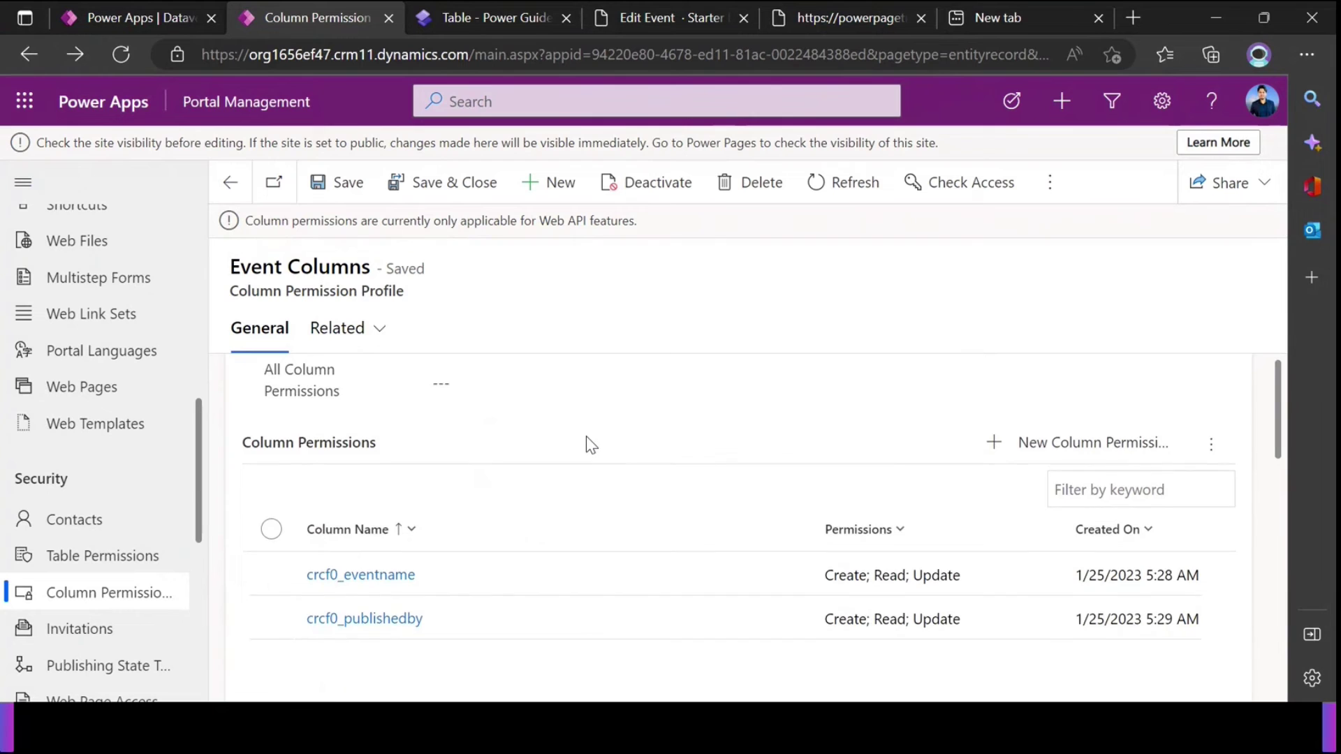
scroll(585, 436, down, 2)
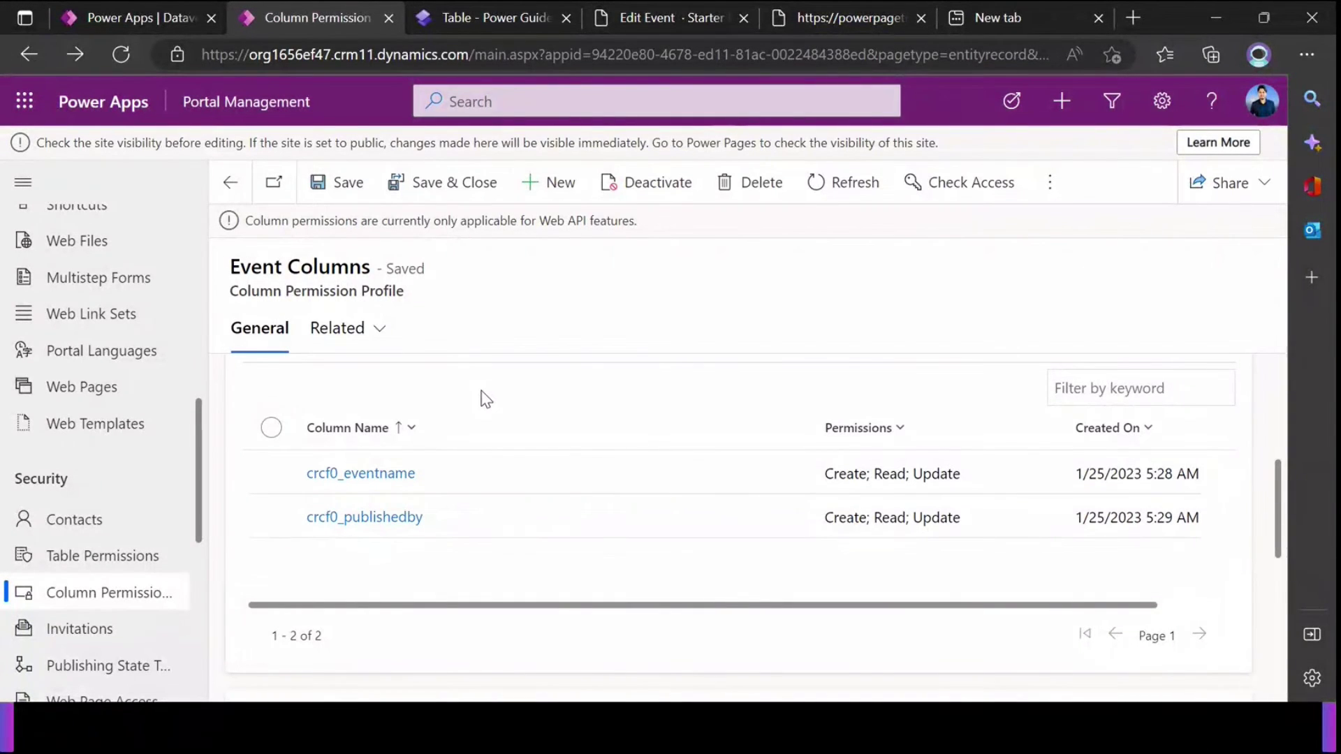
scroll(377, 405, up, 2)
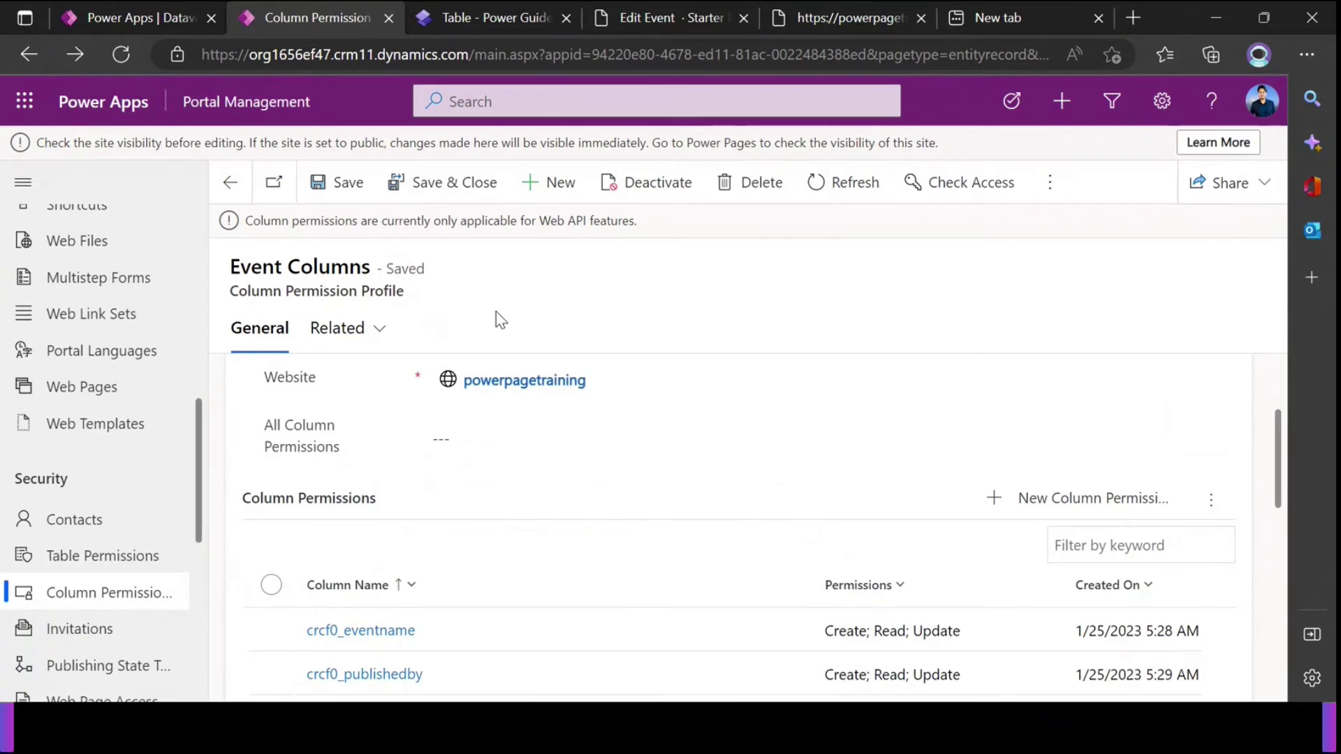
scroll(451, 405, down, 3)
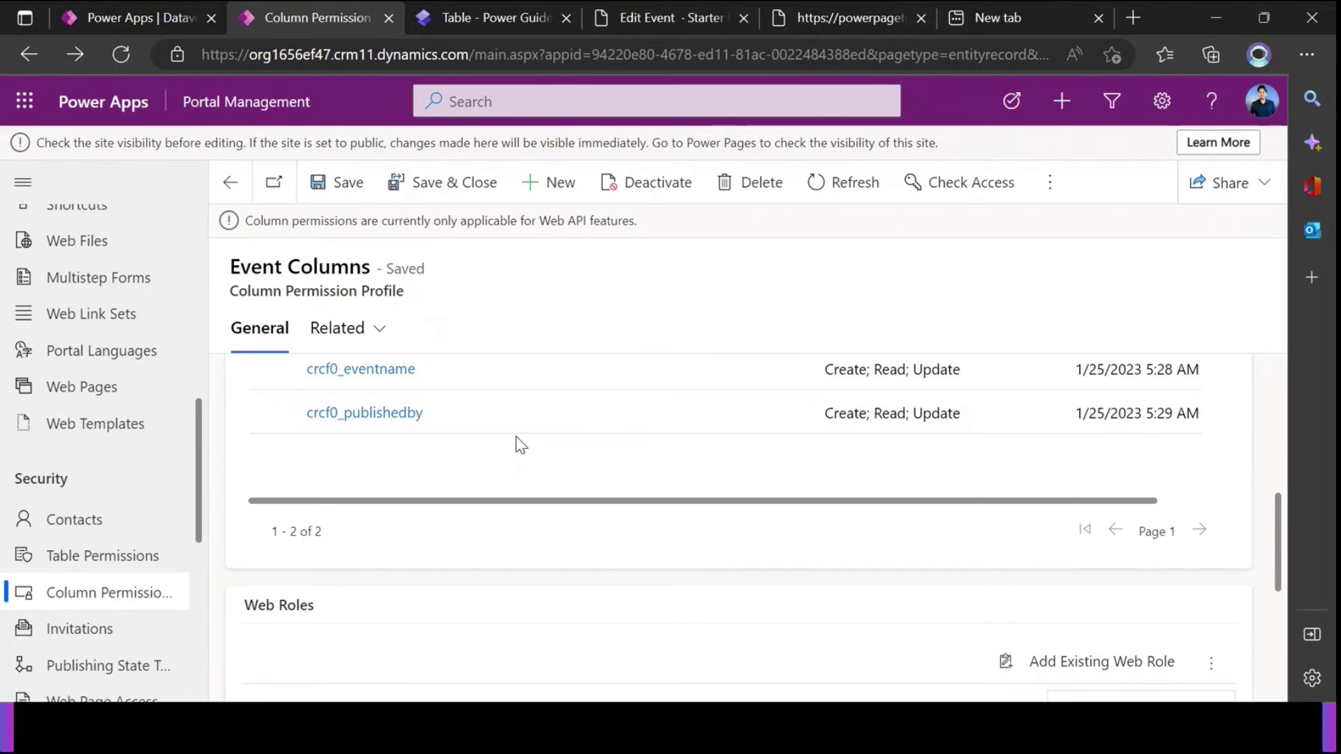
scroll(520, 445, up, 5)
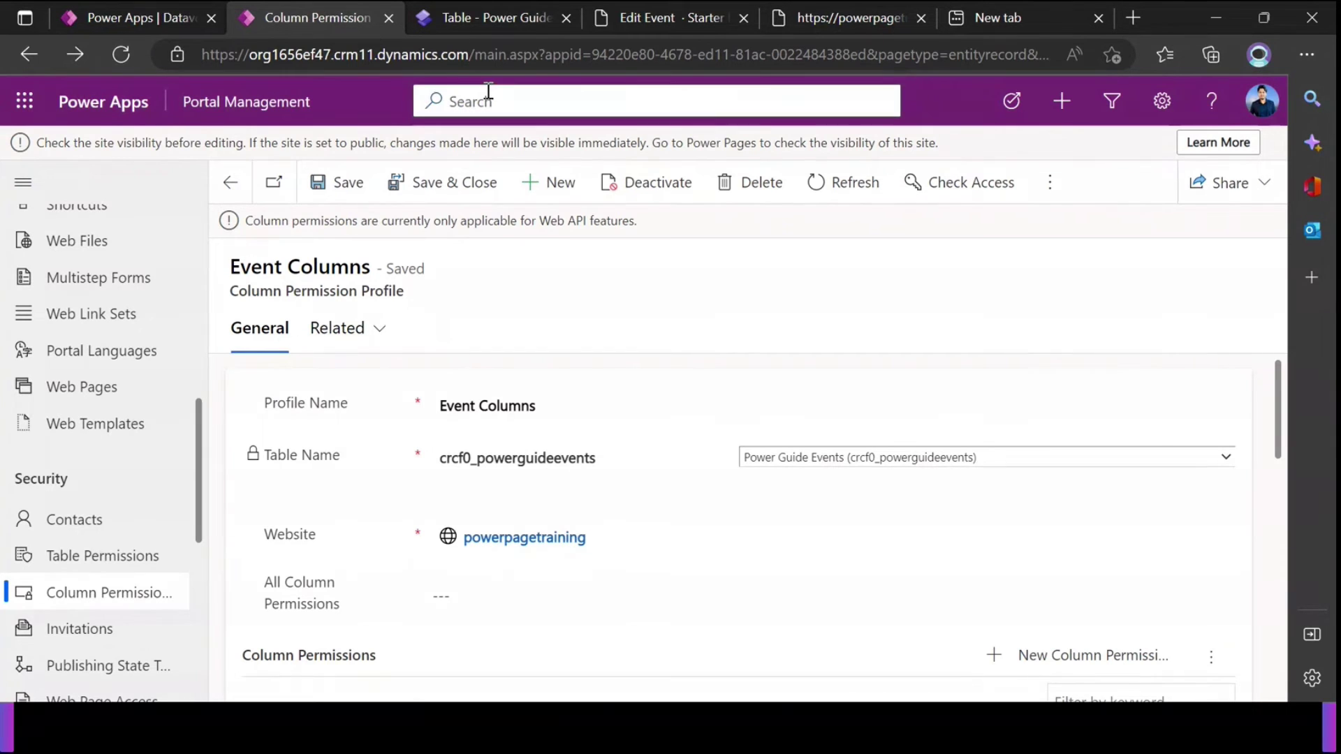
Switch to the Power Pages design studio, close the Published By column editor and open the Manage Events page
click(483, 21)
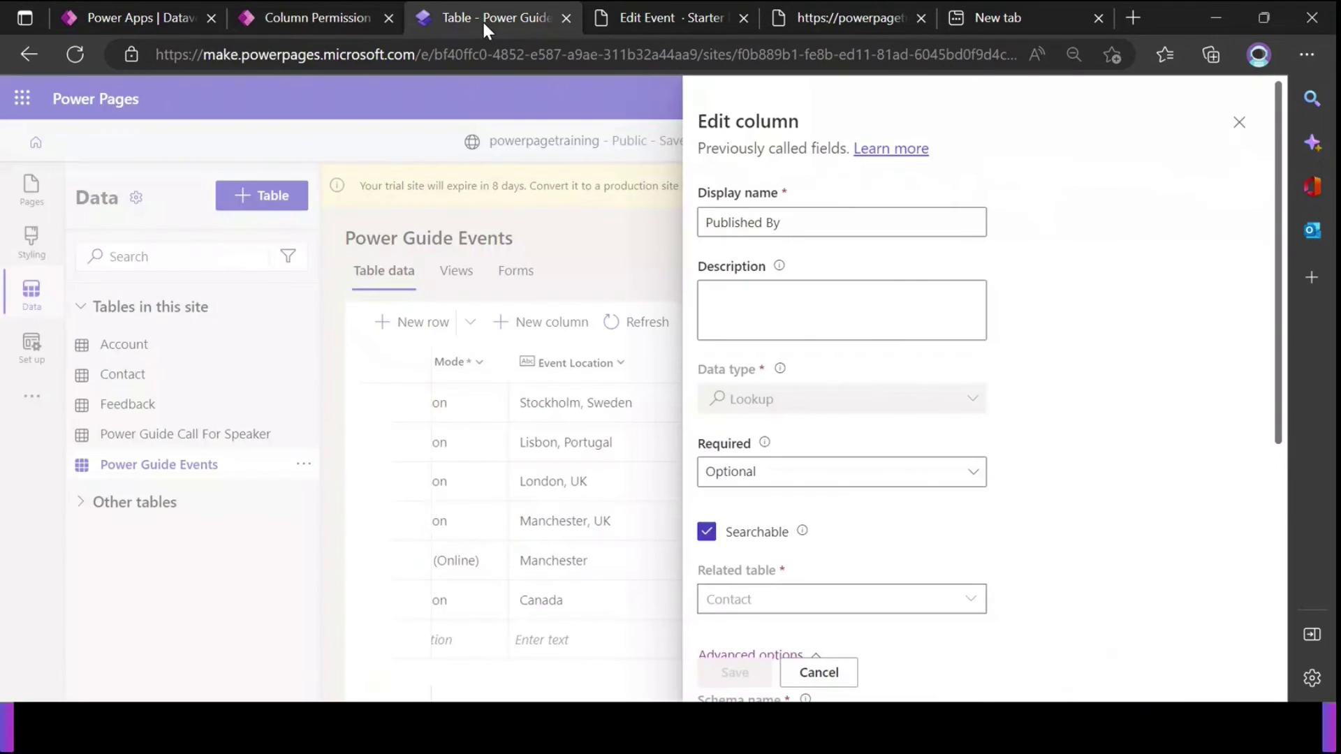
click(1238, 123)
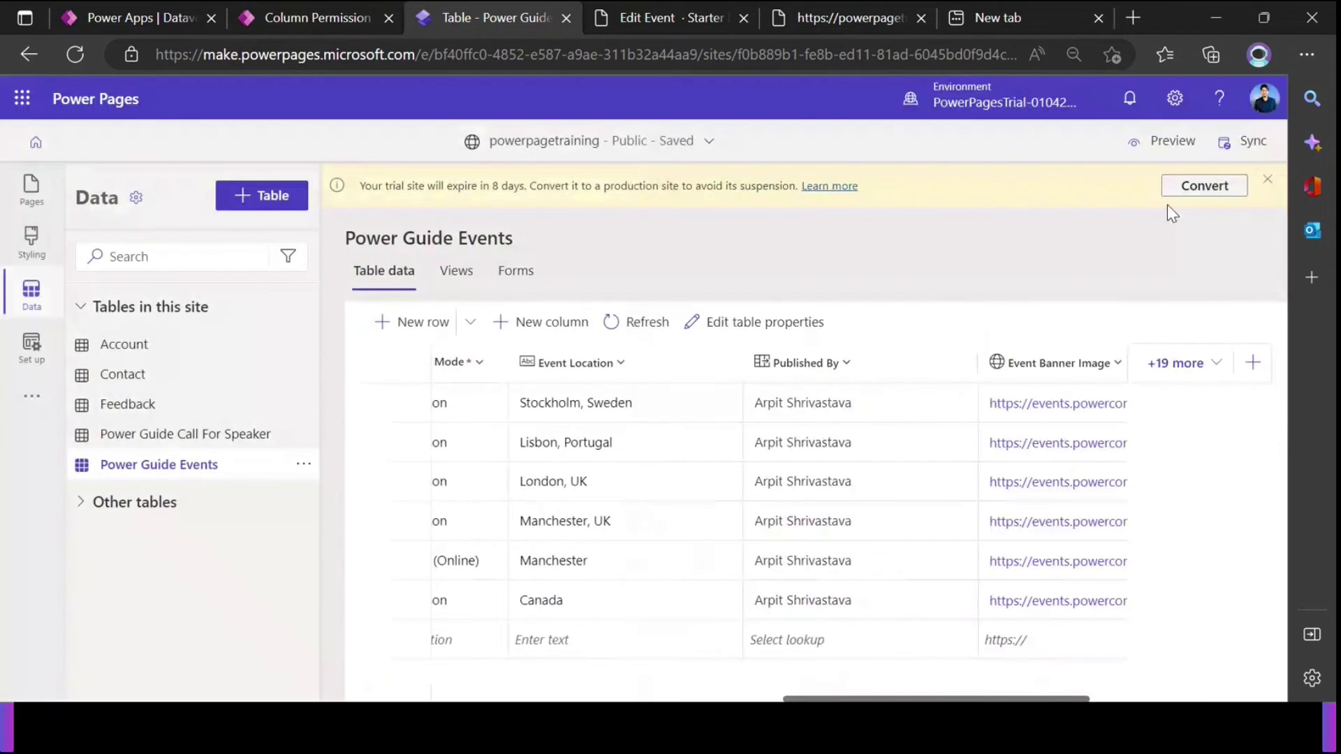
click(29, 207)
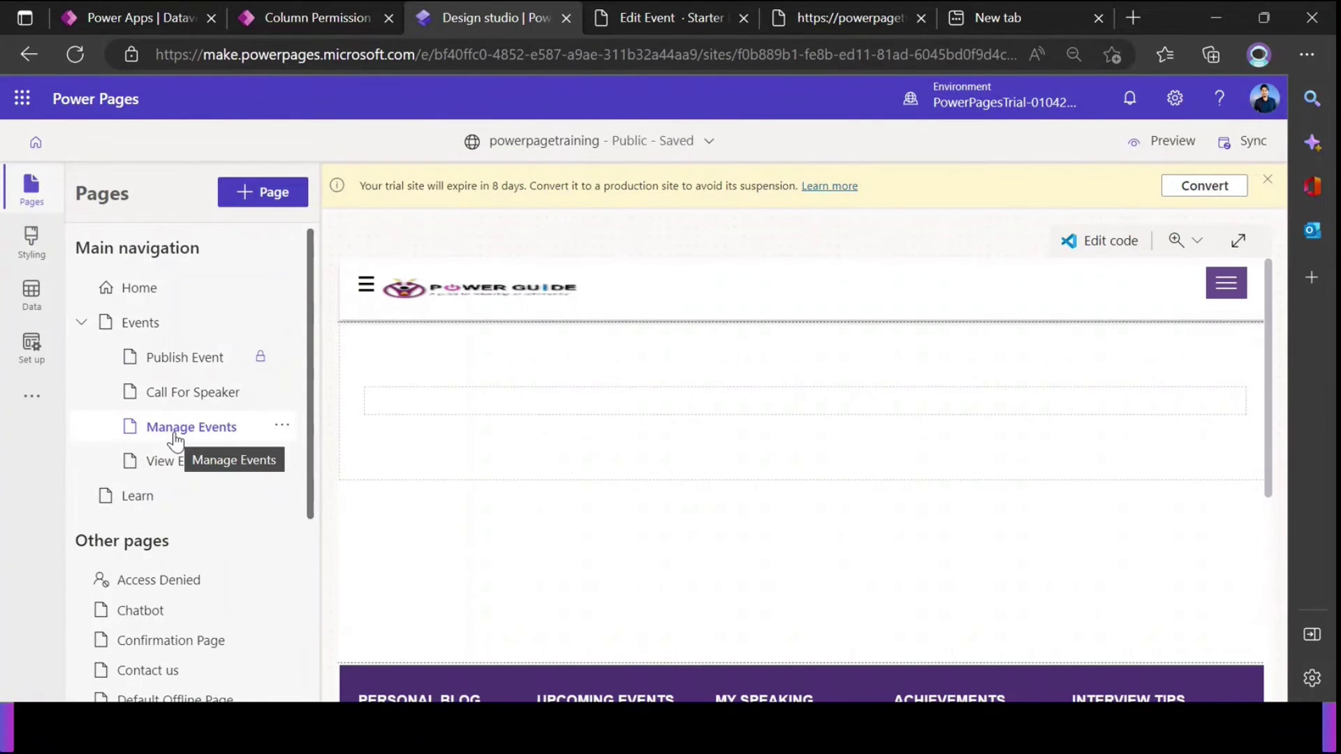
click(140, 324)
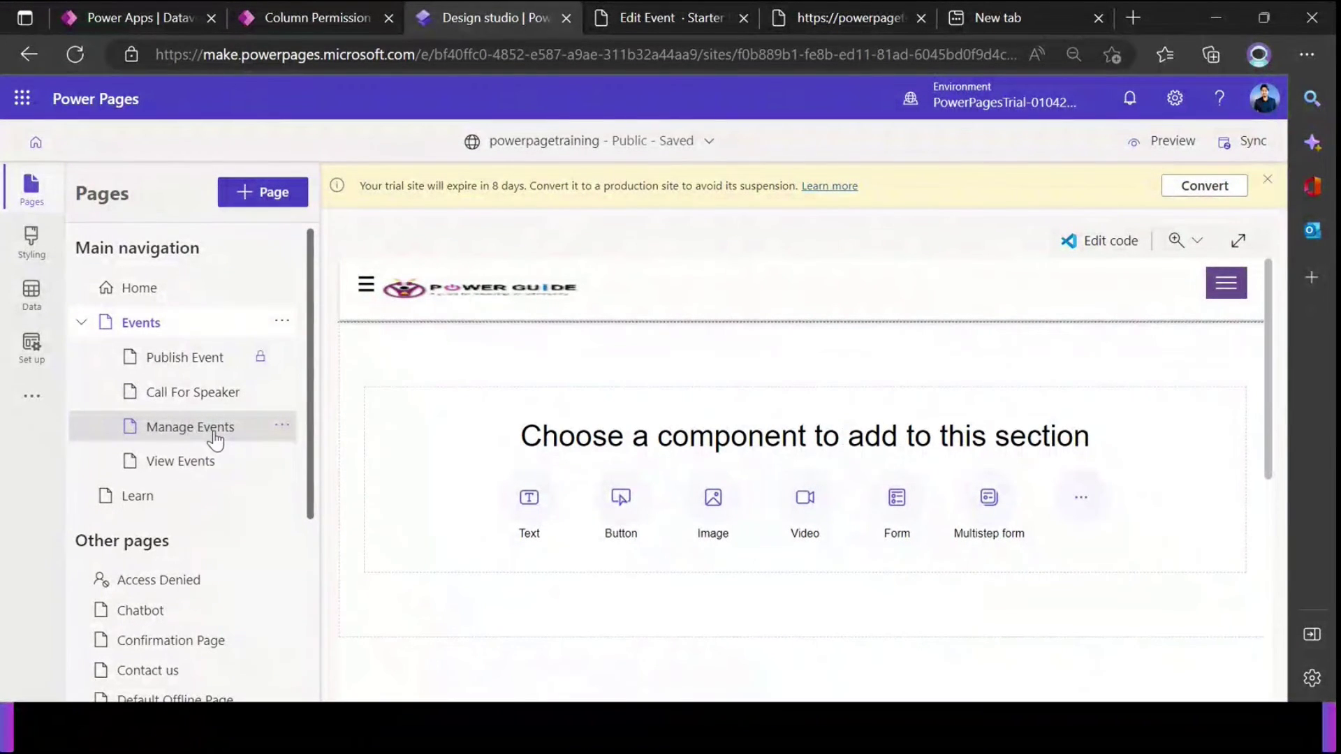
click(262, 444)
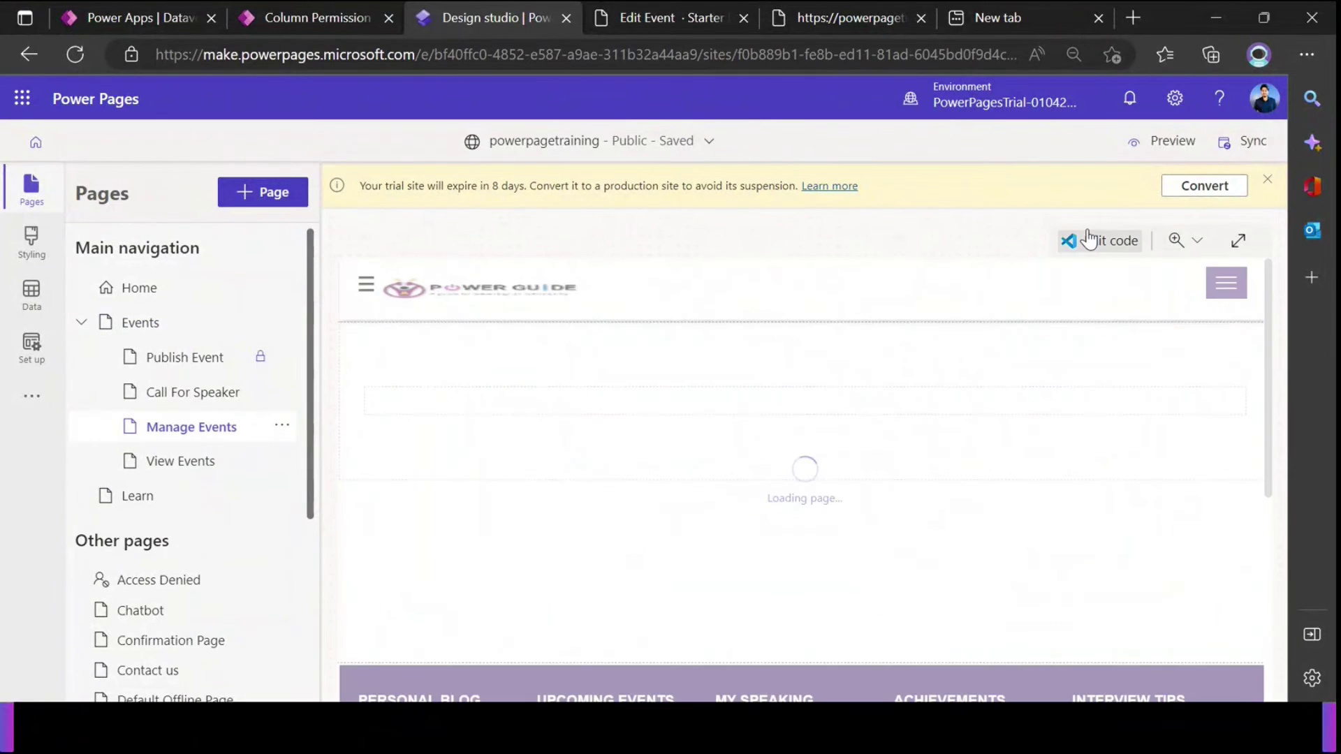
Open the Manage Events page code in Visual Studio Code for the Web and accept editing the live site
click(1101, 250)
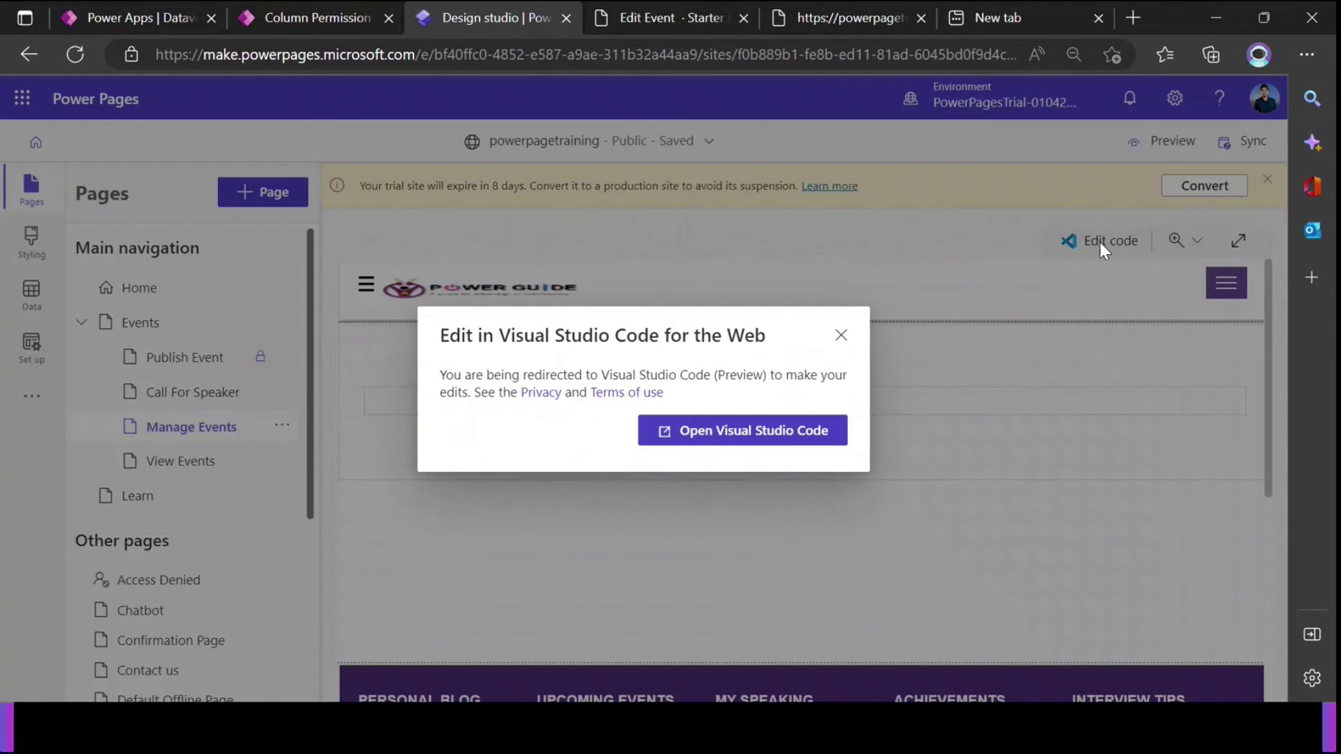
click(761, 434)
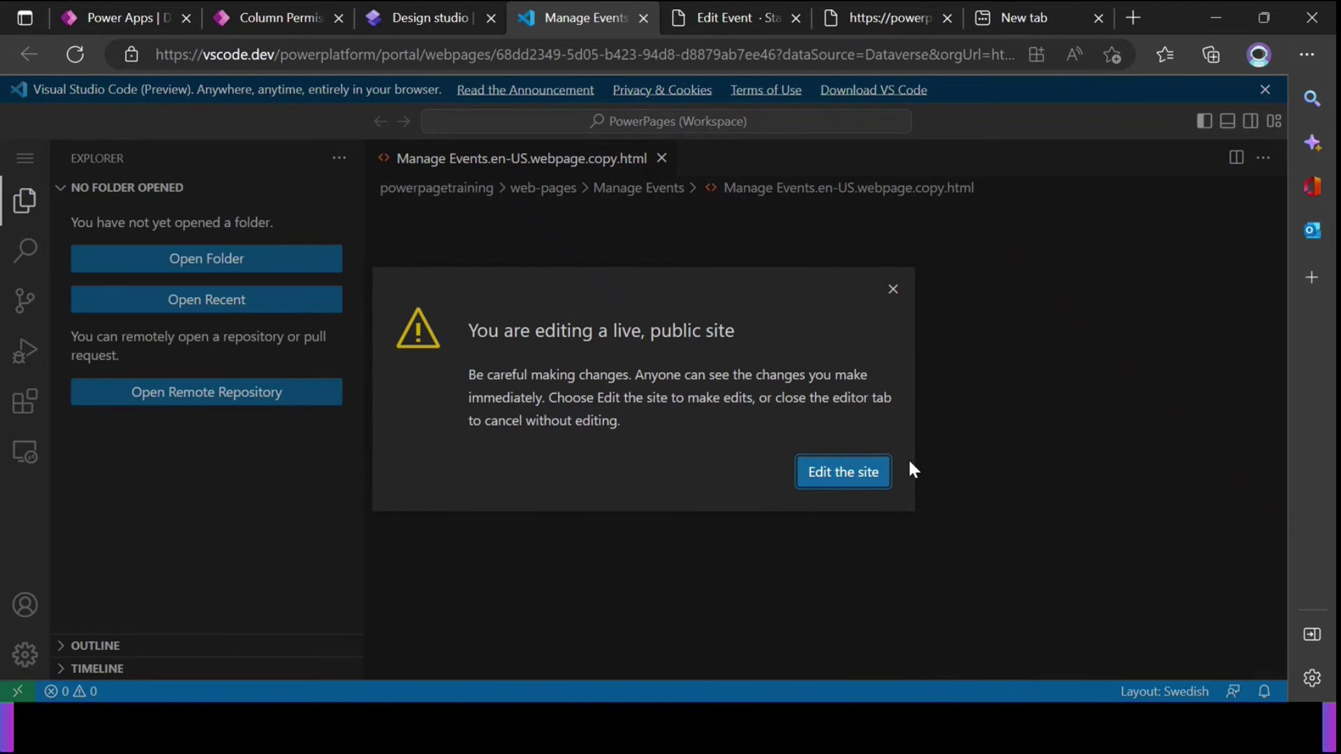
click(842, 474)
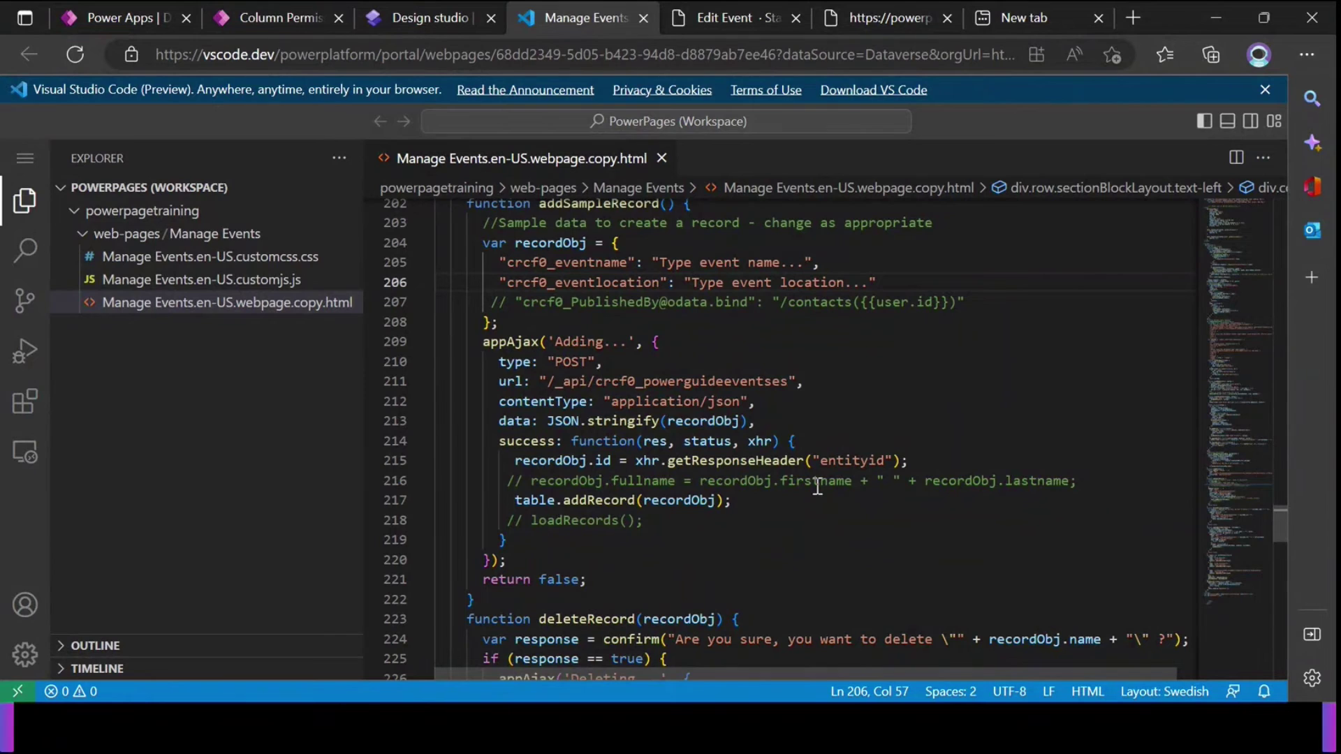
Examine the addSampleRecord, deleteRecord and updateRecordAttribute functions in the Manage Events page code, highlighting their code blocks
scroll(817, 487, up, 8)
scroll(777, 424, down, 6)
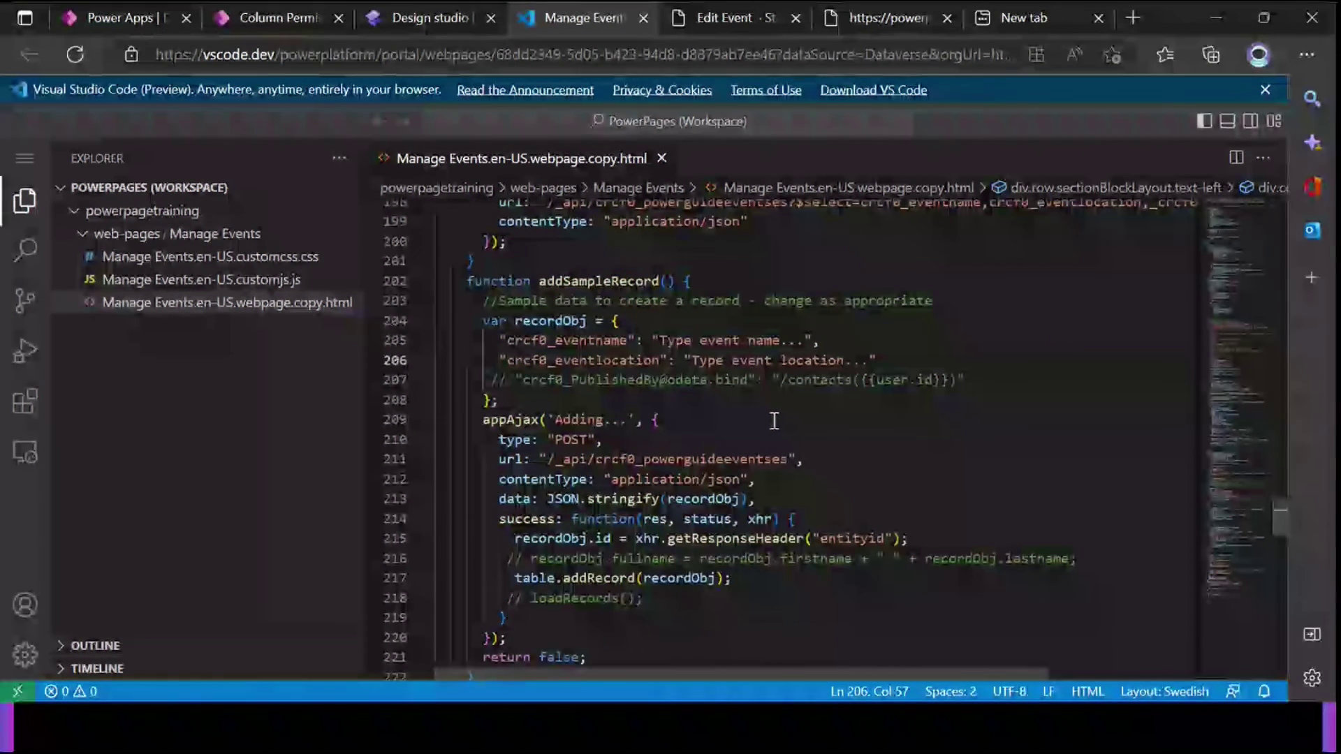
click(613, 340)
drag(467, 281, 635, 578)
scroll(459, 388, down, 5)
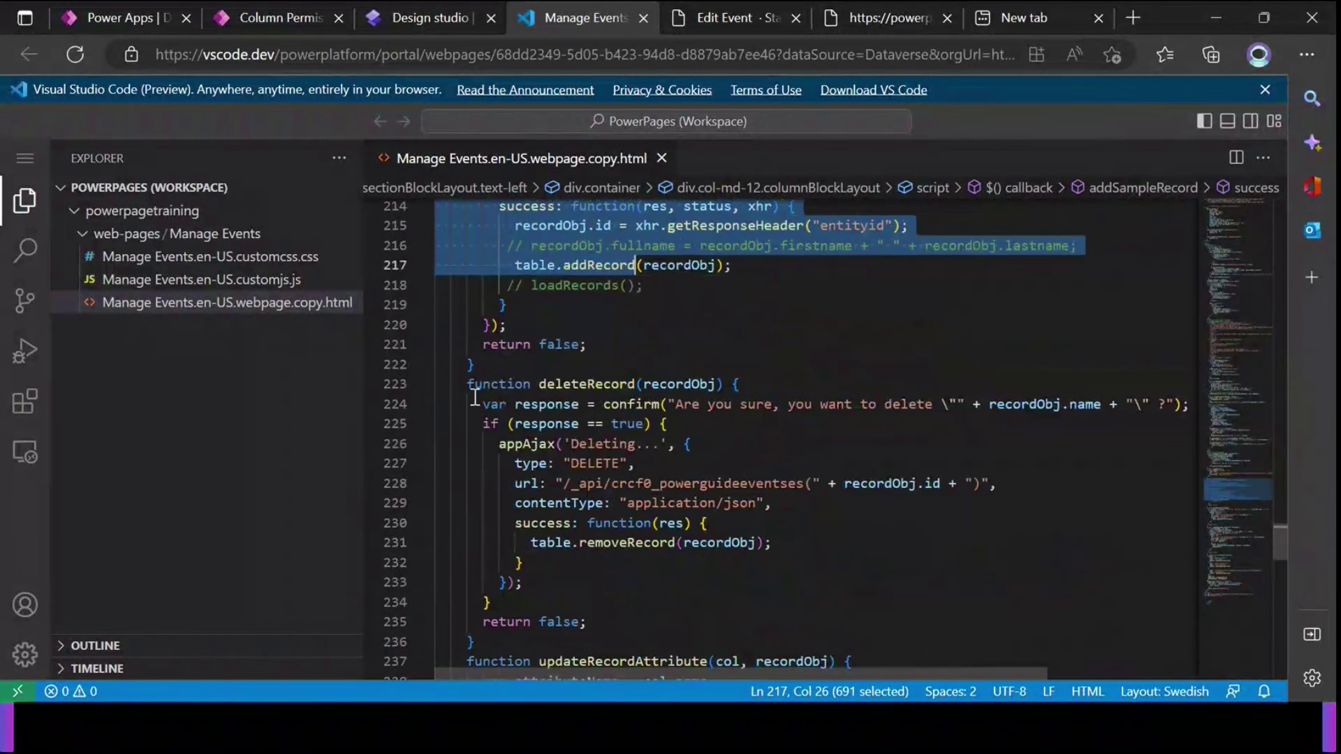
drag(459, 388, 454, 583)
scroll(489, 454, down, 5)
click(475, 287)
drag(479, 282, 523, 569)
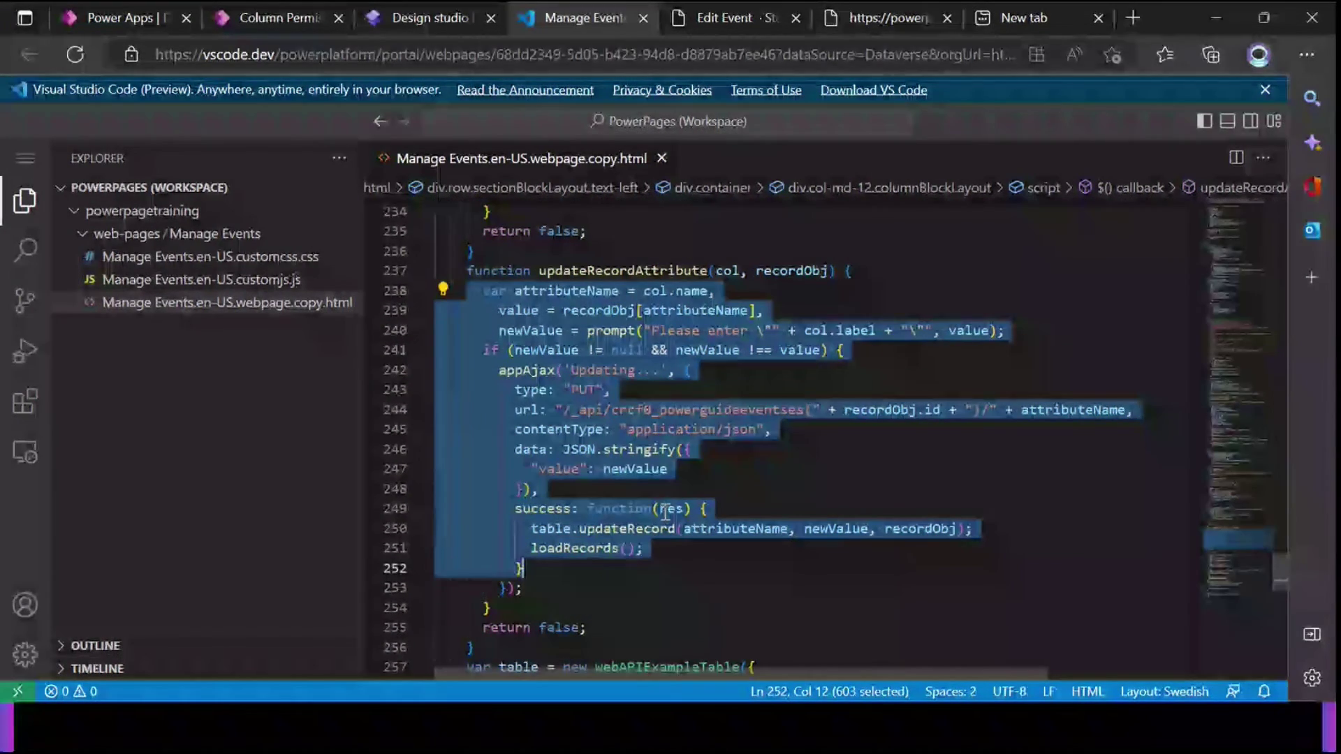
click(699, 429)
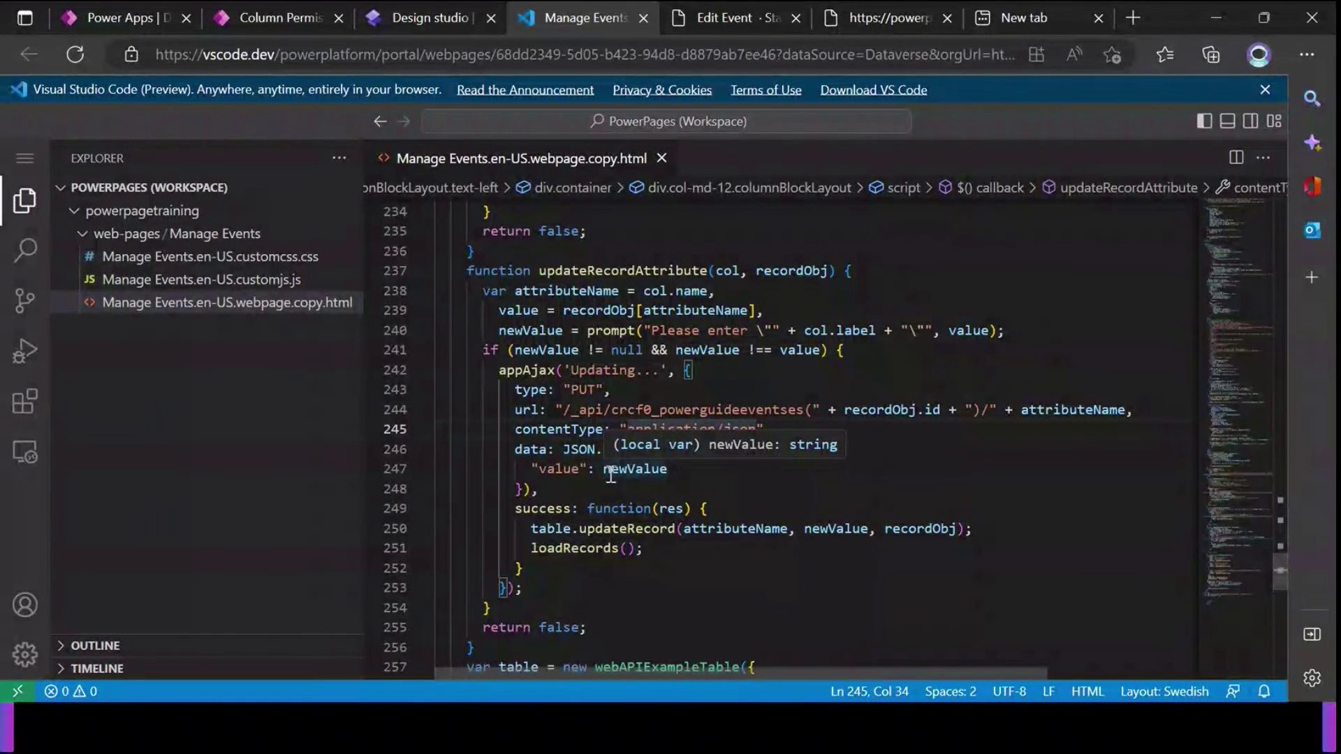
scroll(611, 475, up, 10)
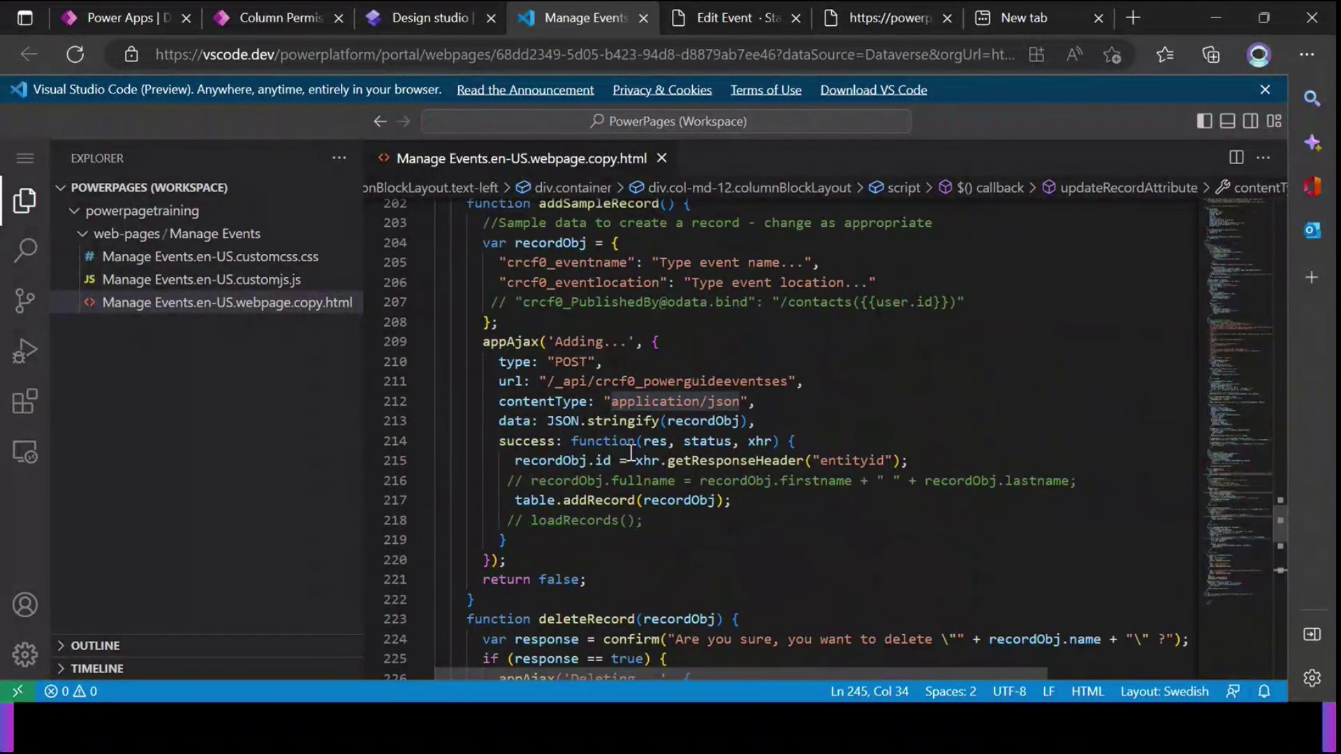
click(618, 363)
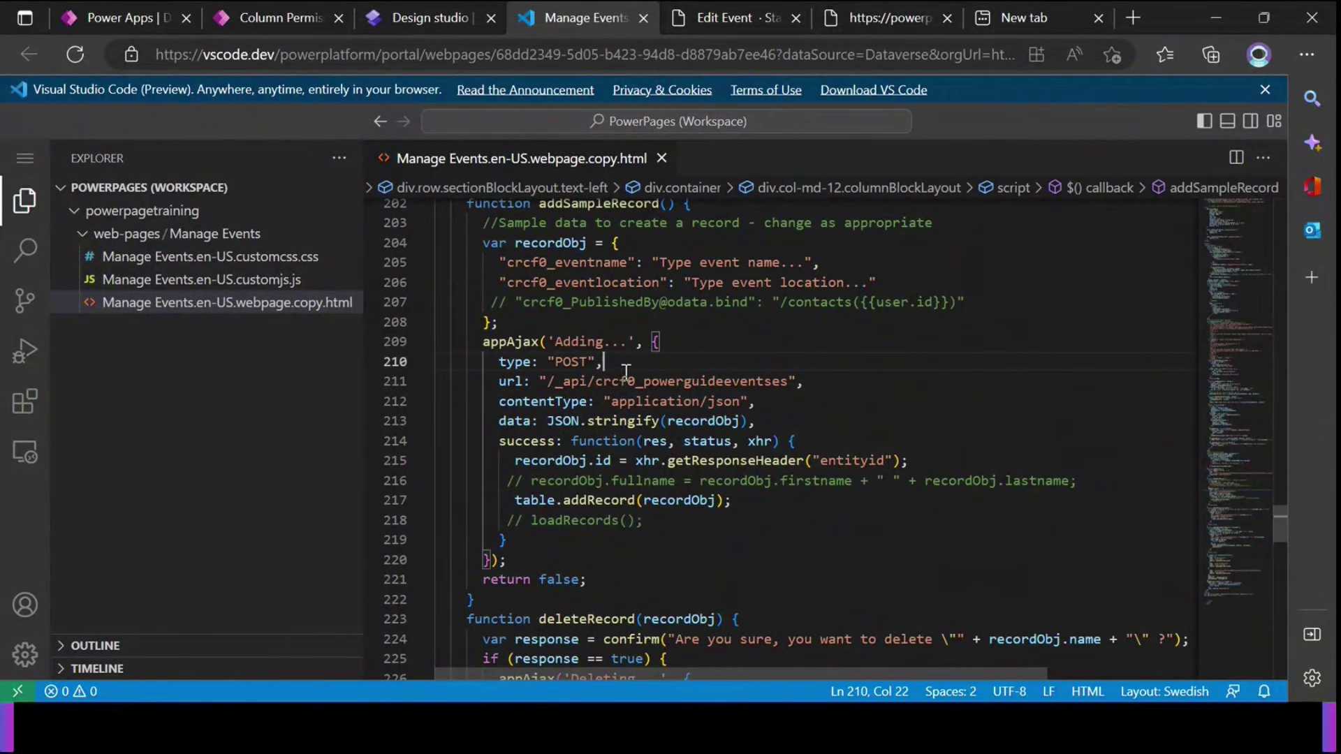
scroll(617, 403, up, 1)
click(507, 379)
key(BackSpace)
key(BackSpace)
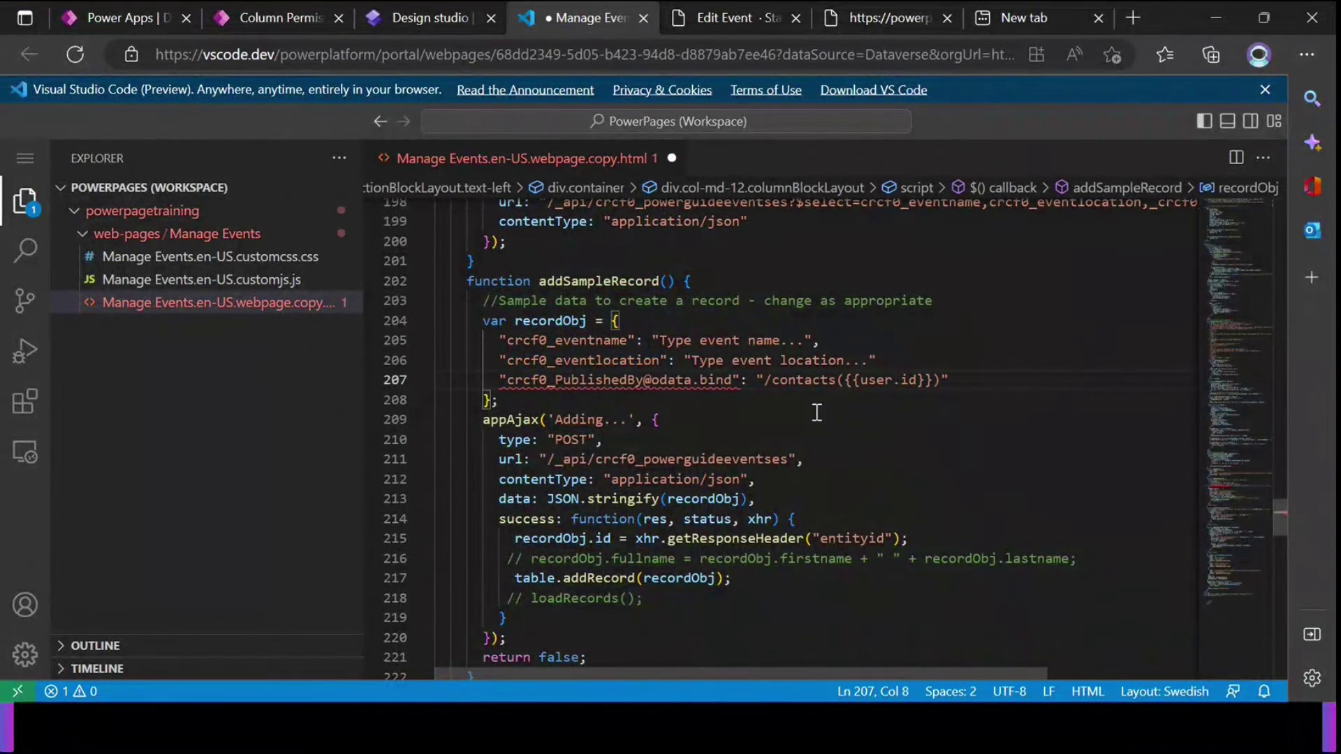
click(898, 368)
click(768, 379)
click(579, 342)
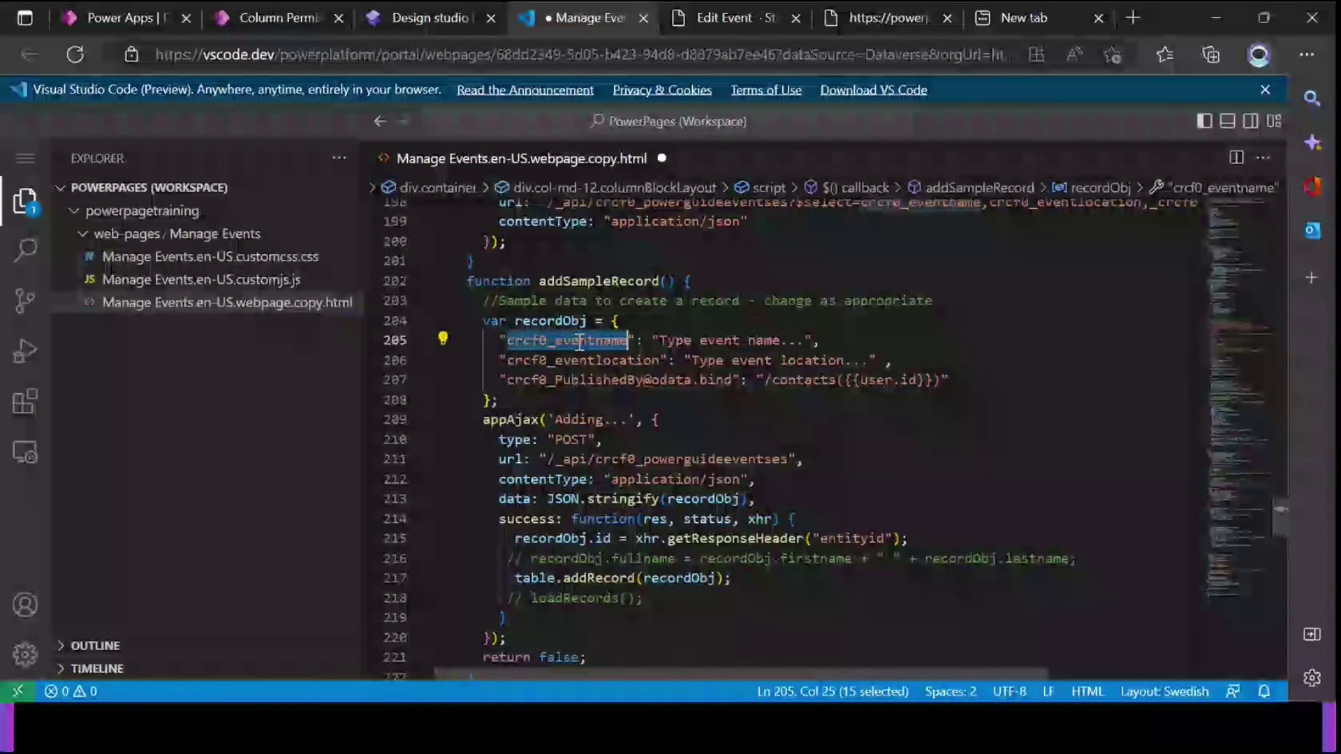
click(590, 363)
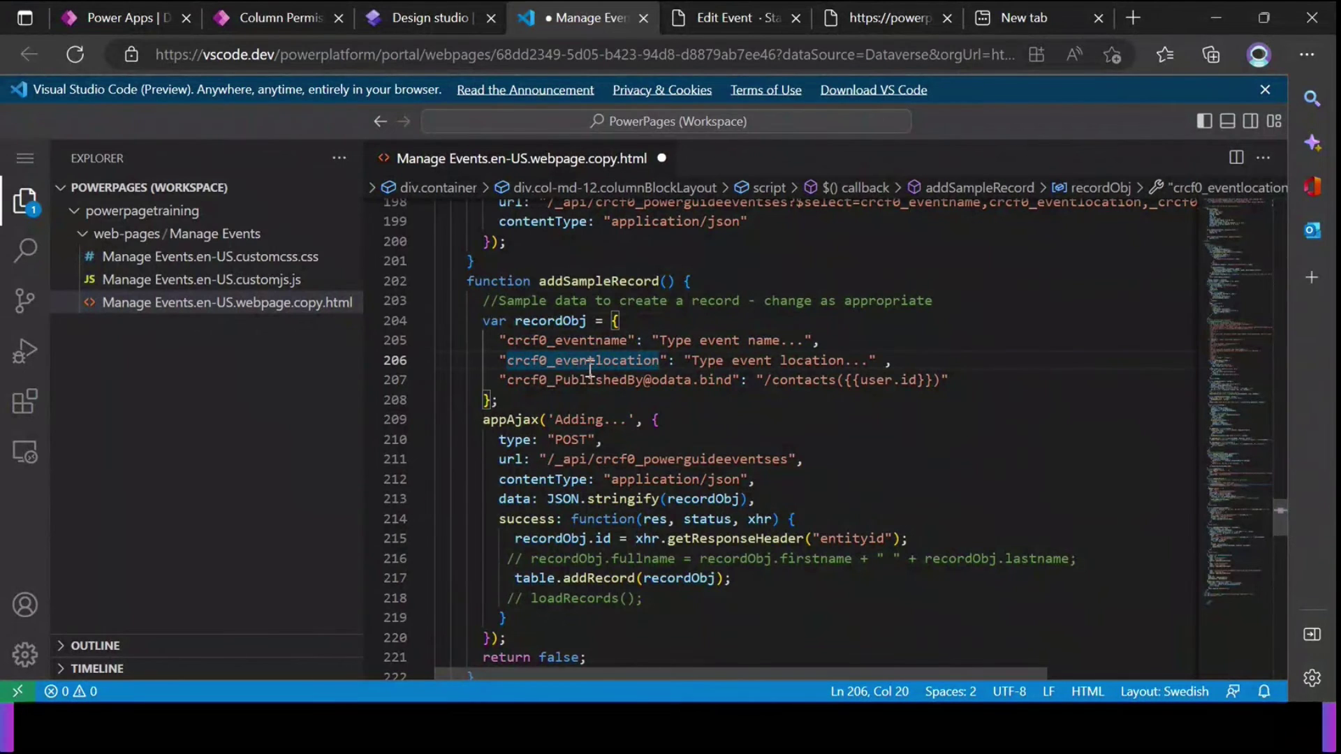
click(584, 341)
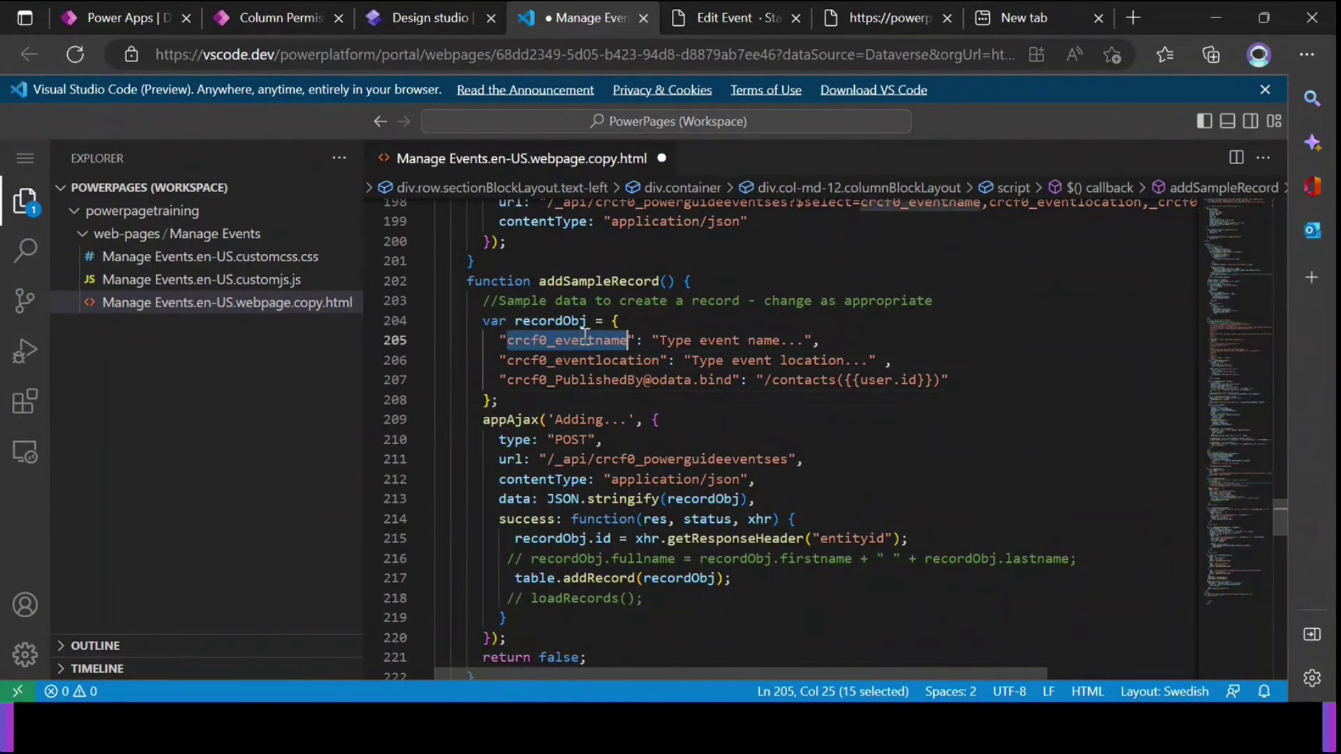
click(602, 361)
double_click(602, 361)
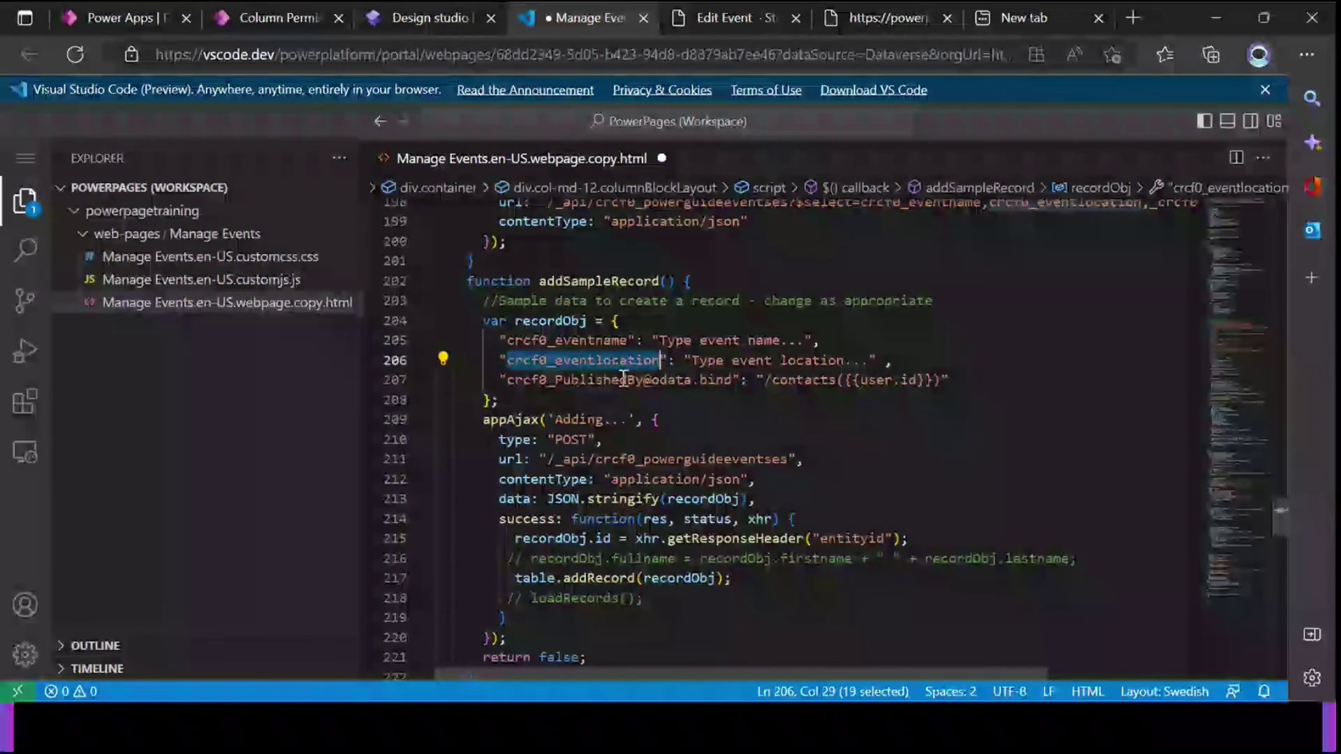
double_click(623, 381)
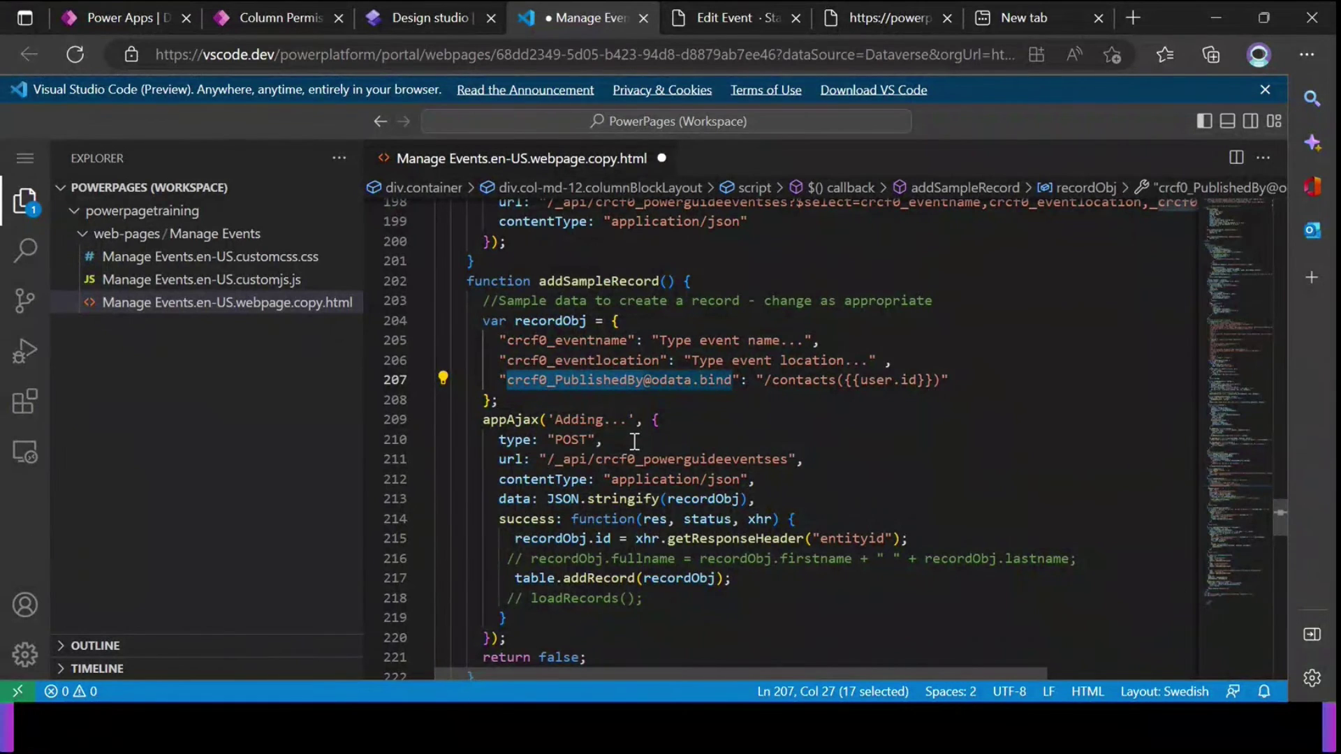
Highlight the addSampleRecord function name and its block of three record attributes, then single out crcf0_eventname
click(603, 440)
double_click(599, 282)
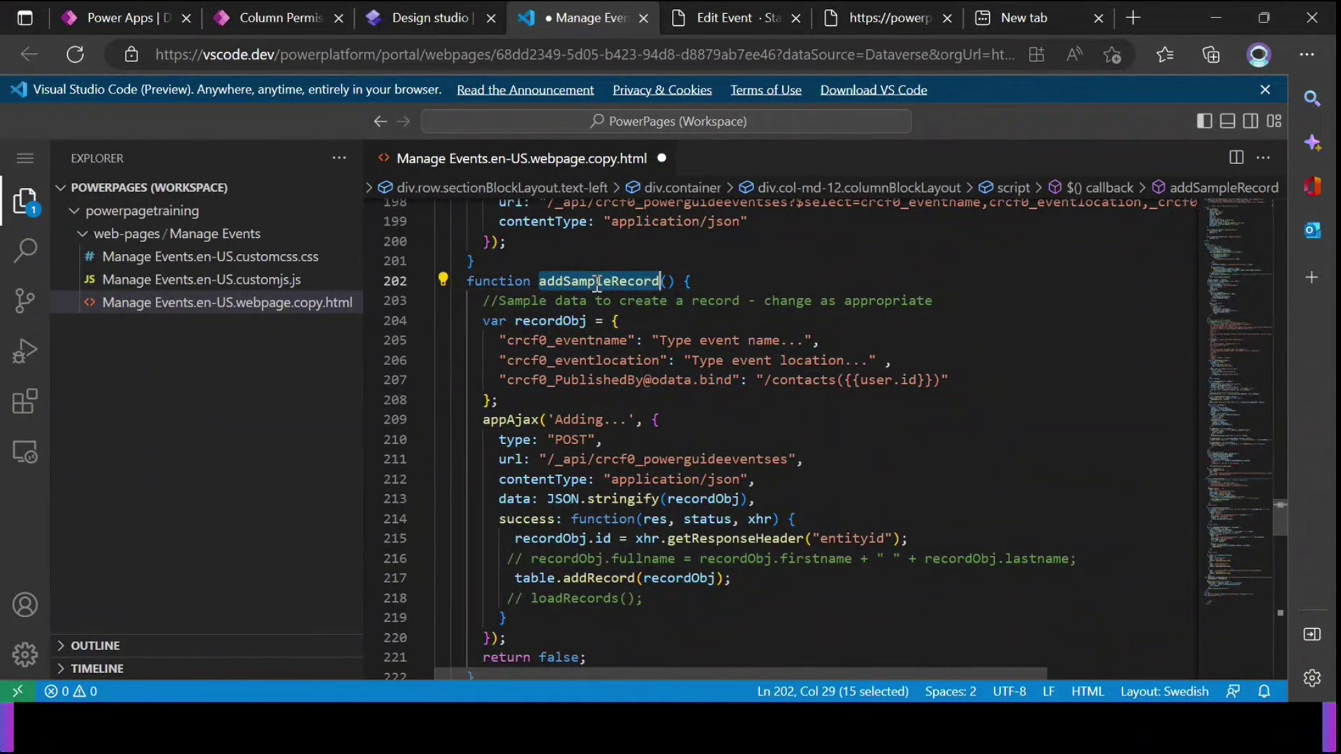
click(663, 399)
drag(495, 345, 956, 380)
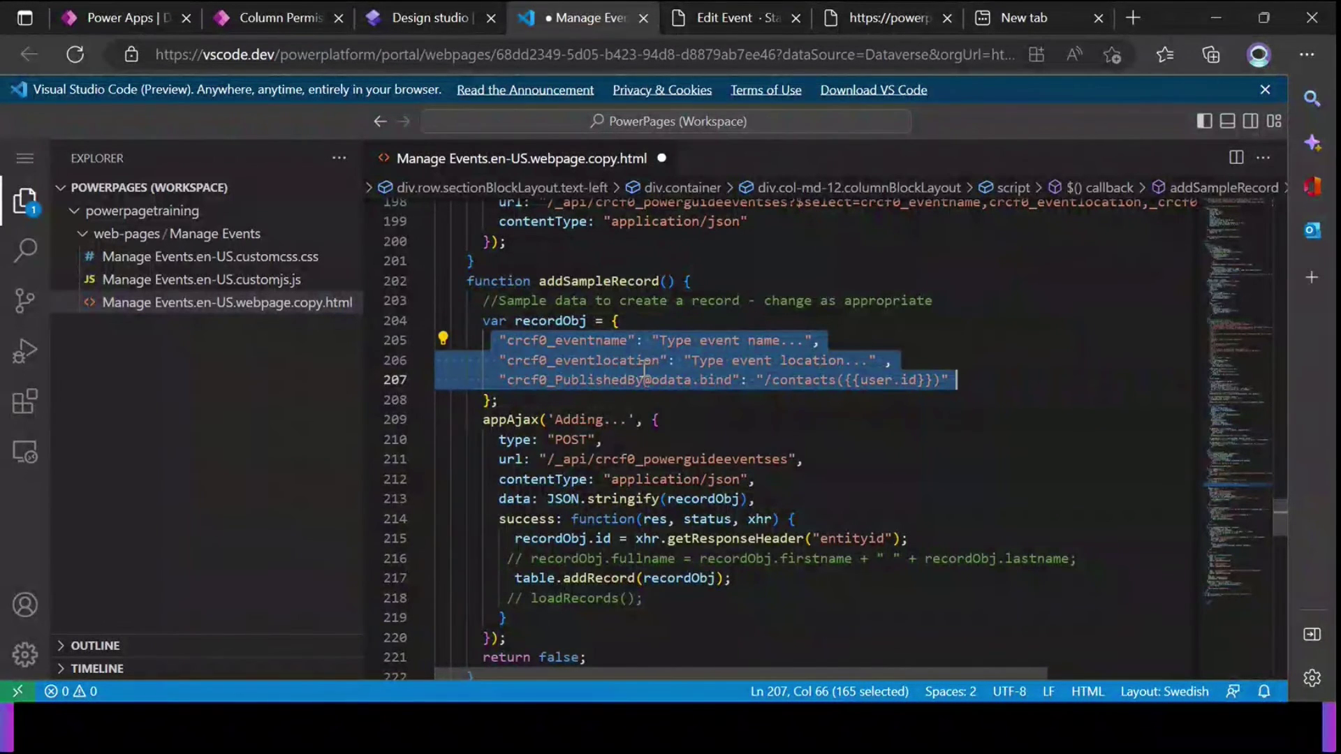
click(559, 341)
click(619, 380)
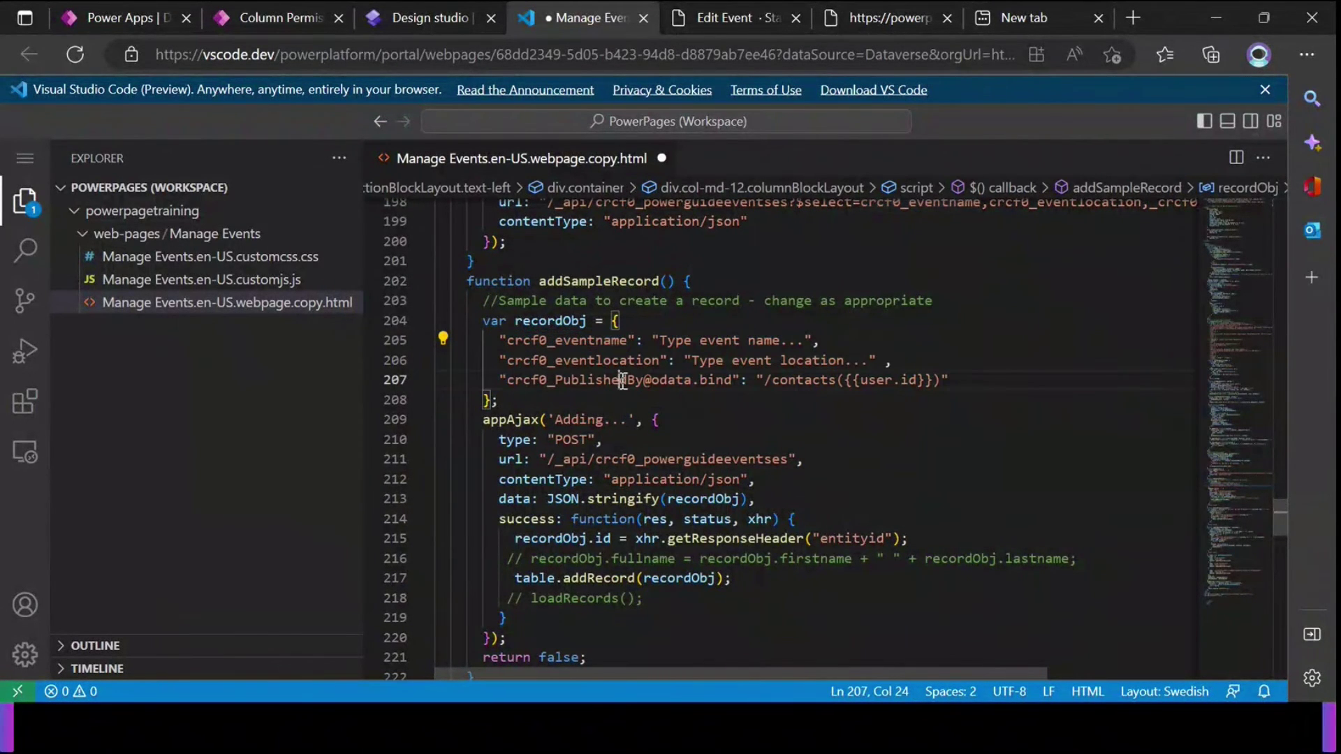
double_click(584, 341)
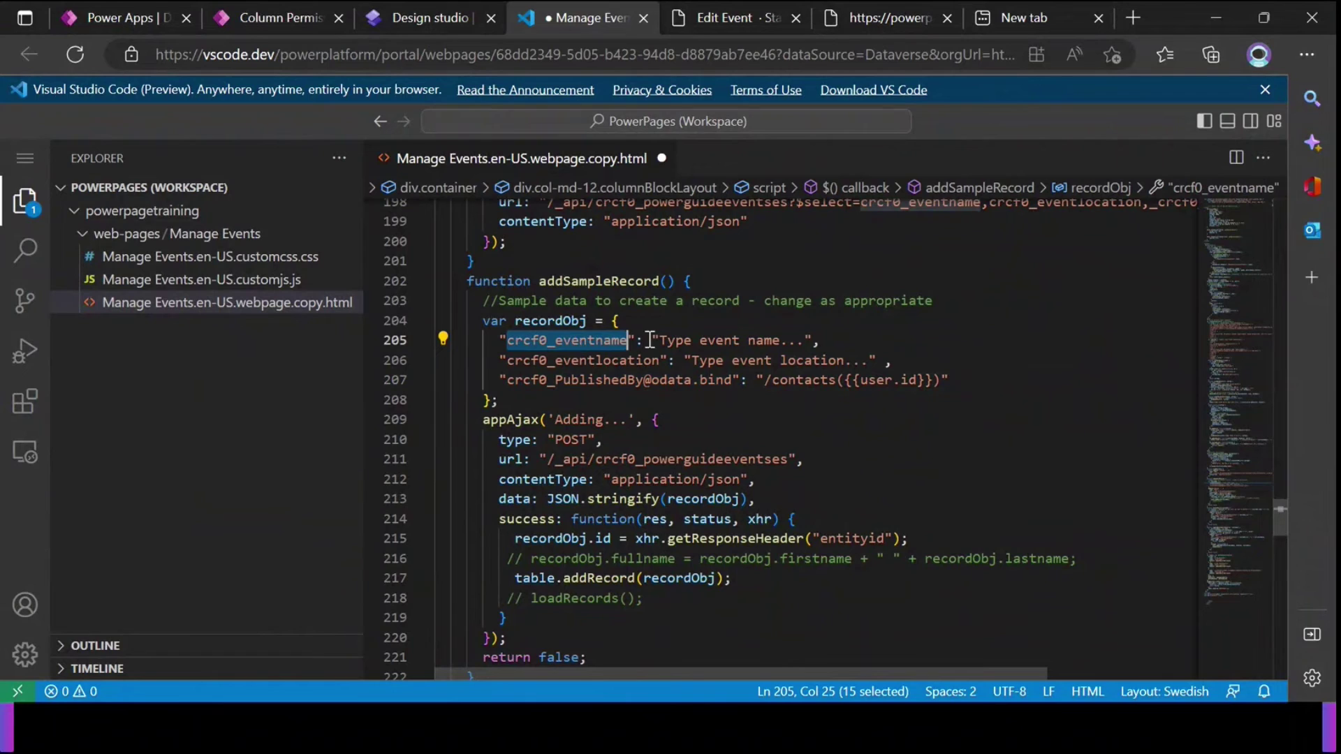
drag(653, 340, 807, 340)
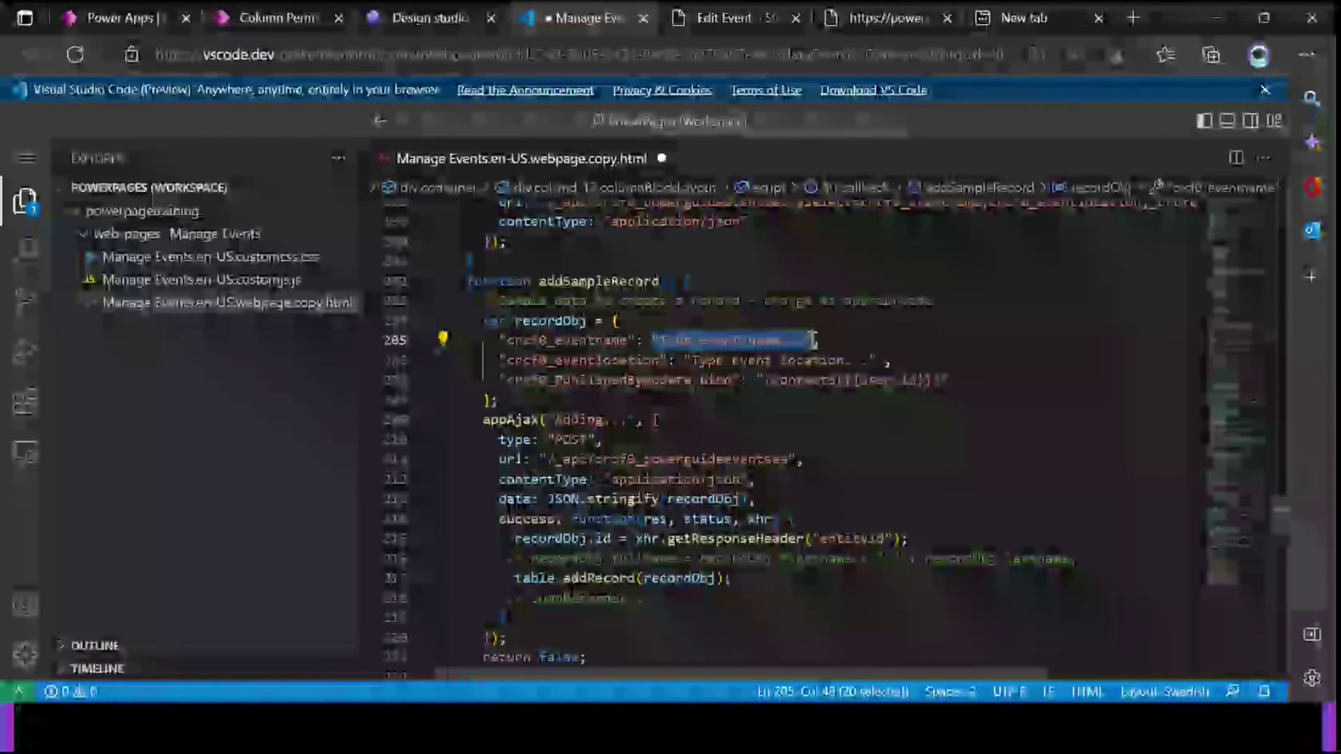
drag(499, 360, 892, 360)
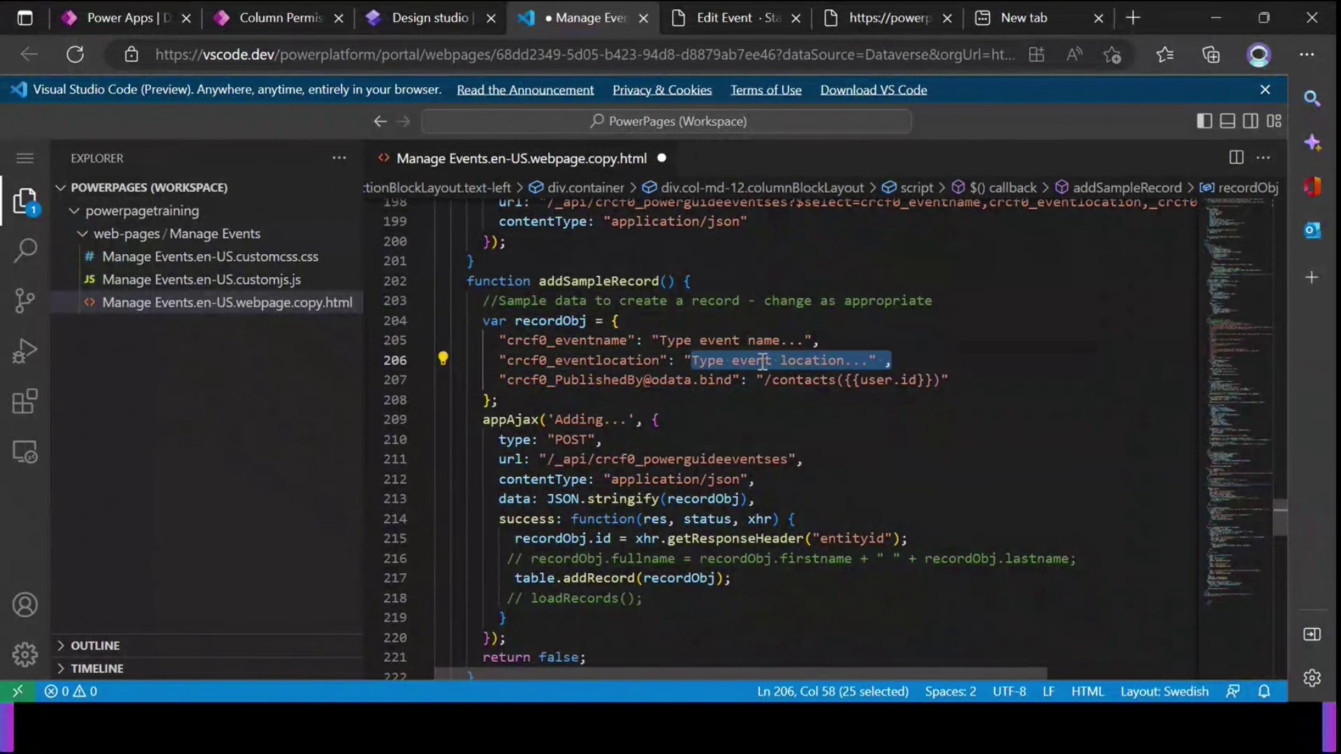
click(702, 380)
double_click(580, 381)
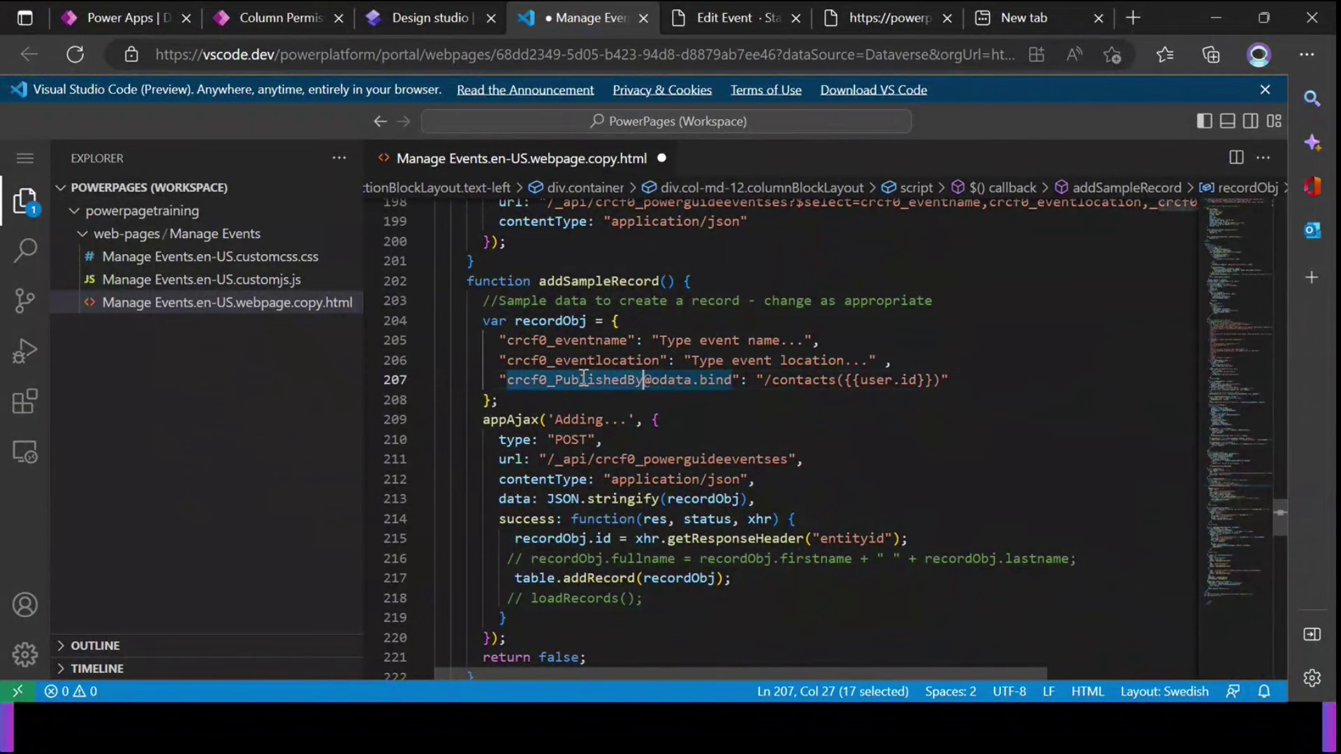
click(653, 399)
drag(641, 381, 510, 383)
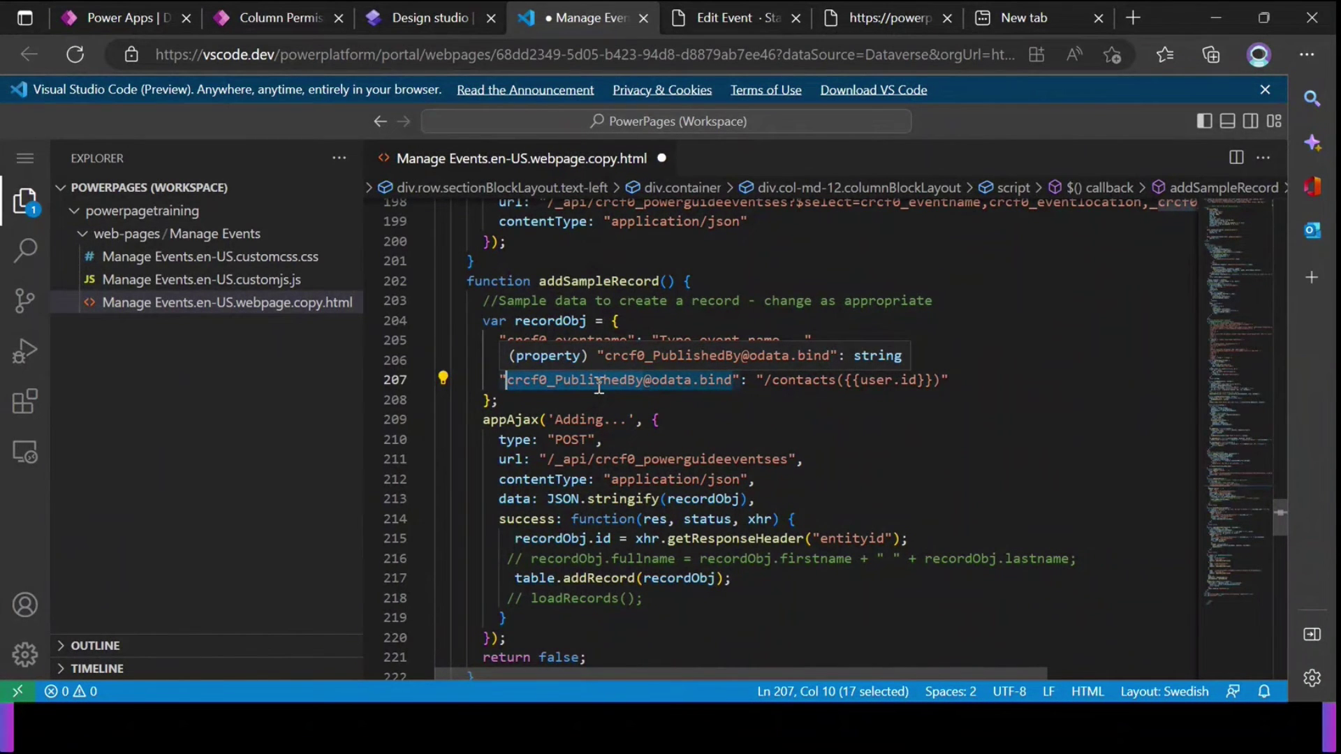
click(609, 388)
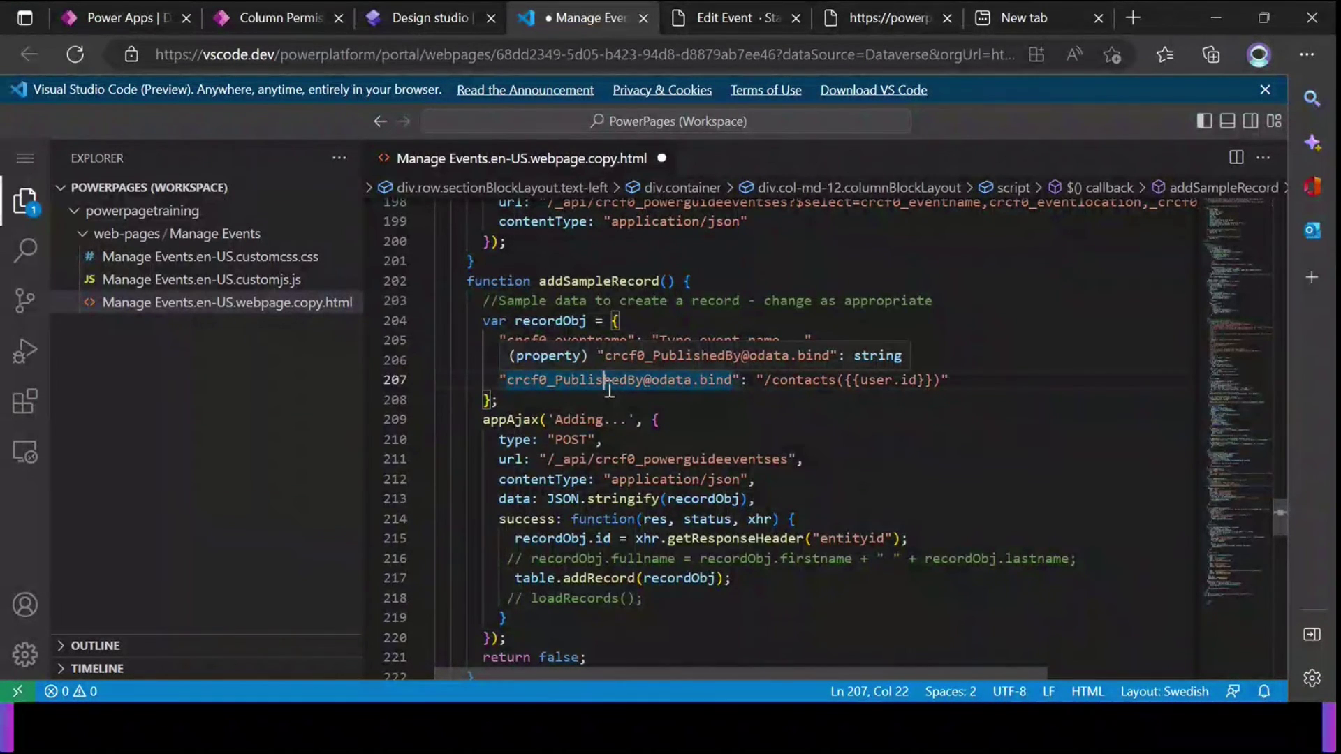
click(656, 419)
mouse_move(643, 385)
mouse_down()
mouse_move(505, 385)
mouse_move(642, 385)
mouse_up()
click(500, 386)
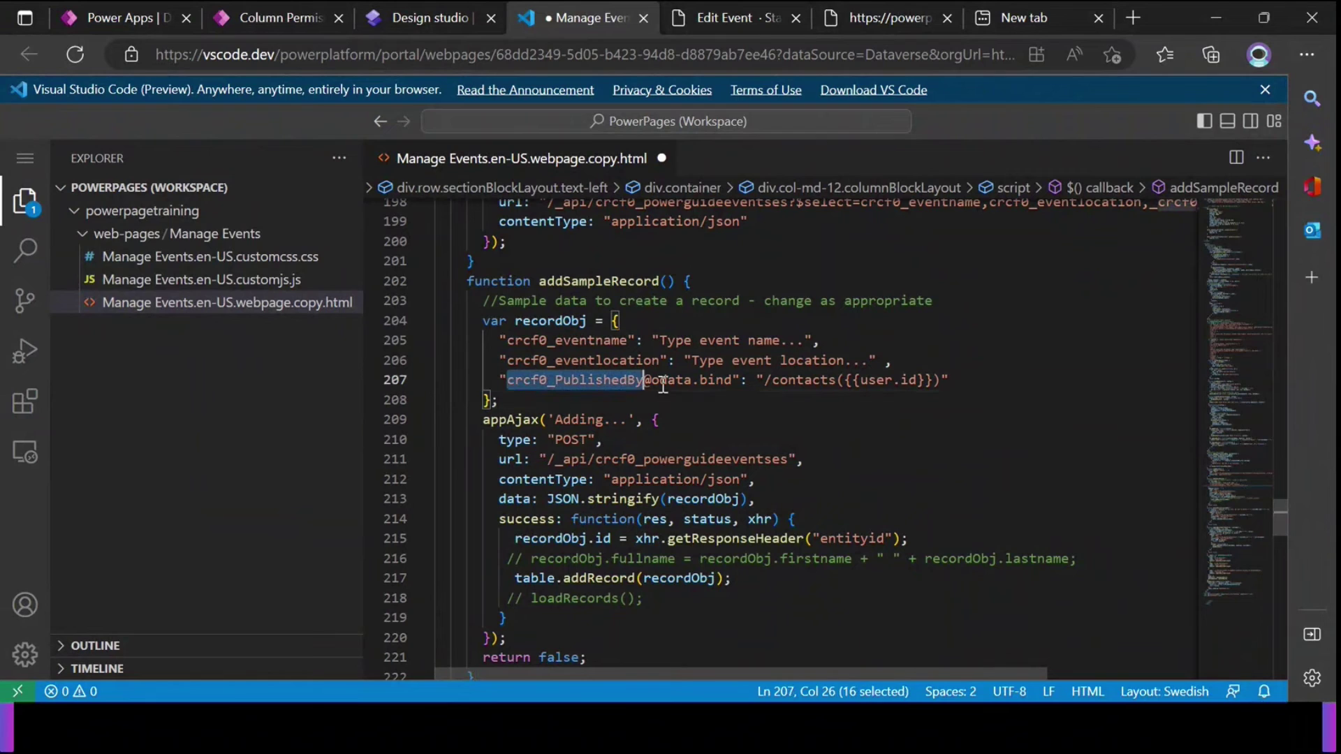
key(shift+Right)
key(shift+Right)
key(shift+Right)
key(shift+Right)
key(shift+Right)
key(shift+Right)
key(shift+Right)
key(shift+Right)
key(shift+Right)
key(shift+Right)
key(shift+Right)
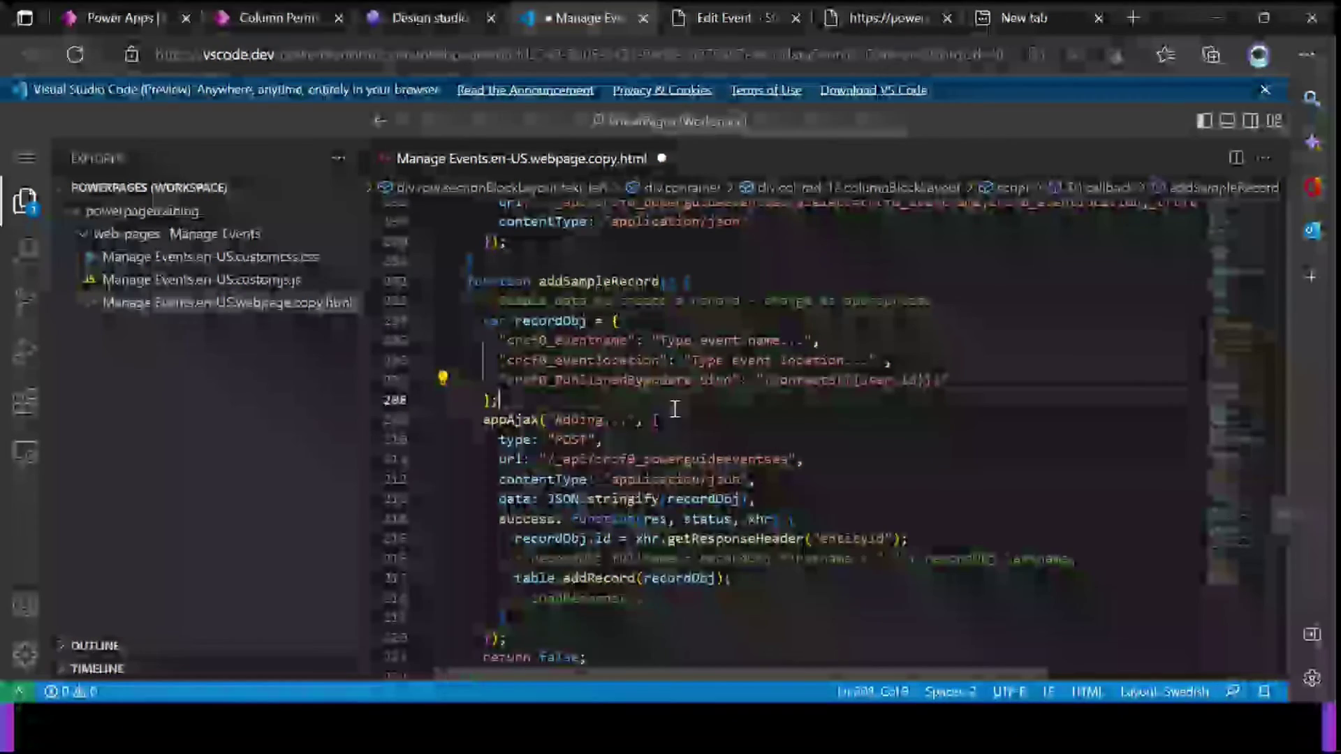
drag(643, 382, 508, 387)
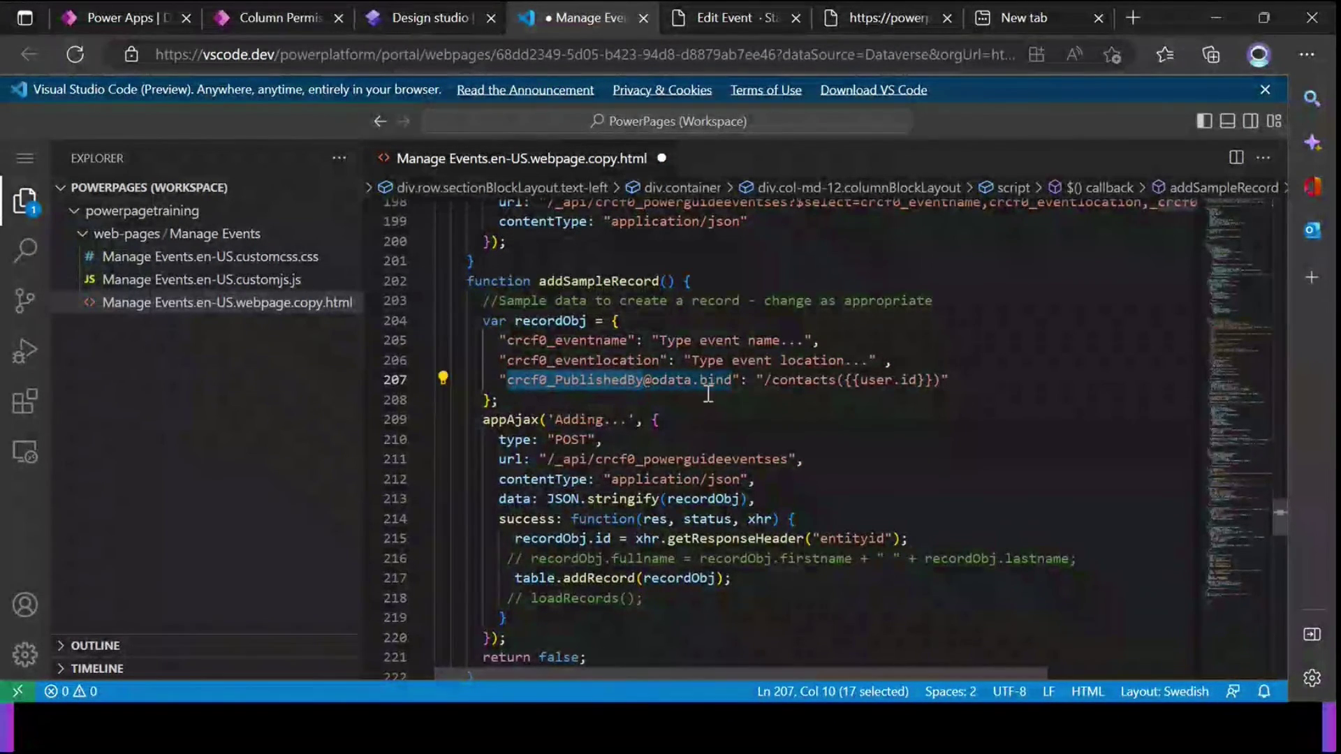
drag(643, 382, 722, 383)
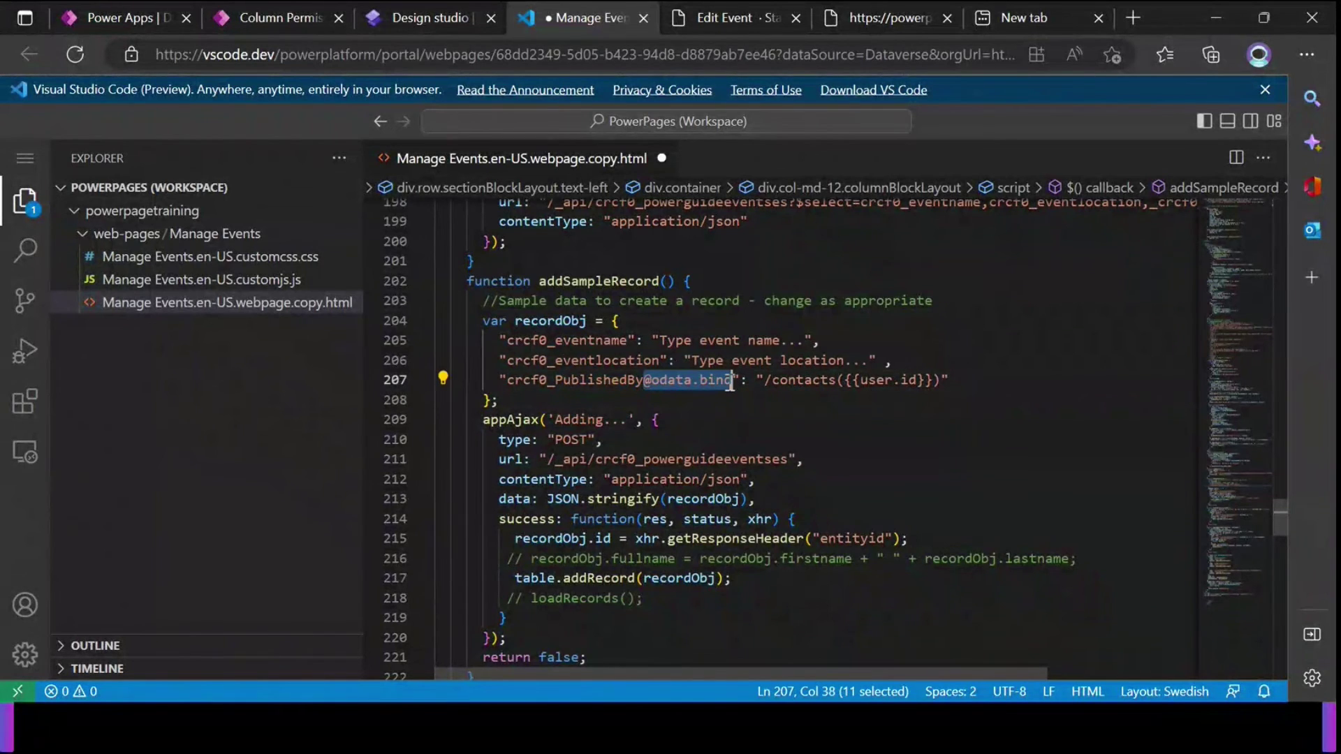
click(801, 397)
double_click(800, 379)
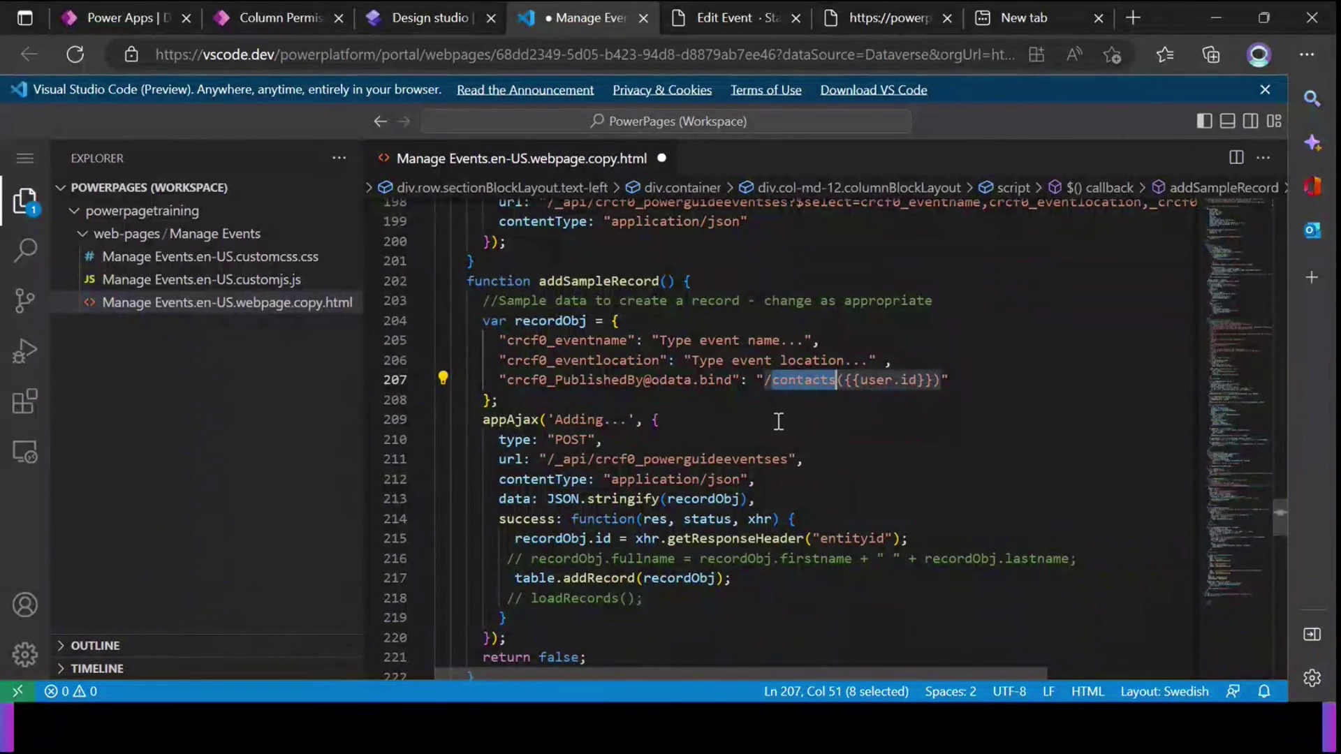
click(797, 382)
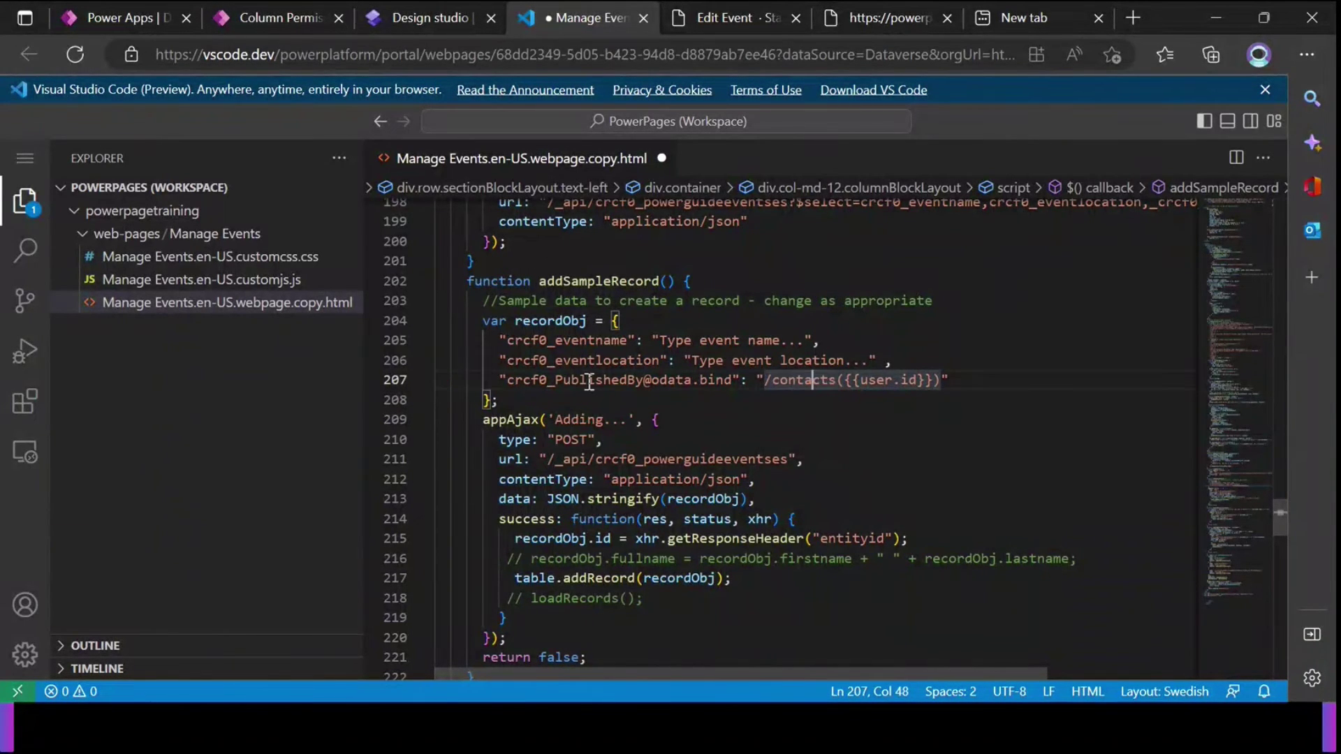
double_click(594, 382)
drag(594, 382, 723, 384)
double_click(803, 382)
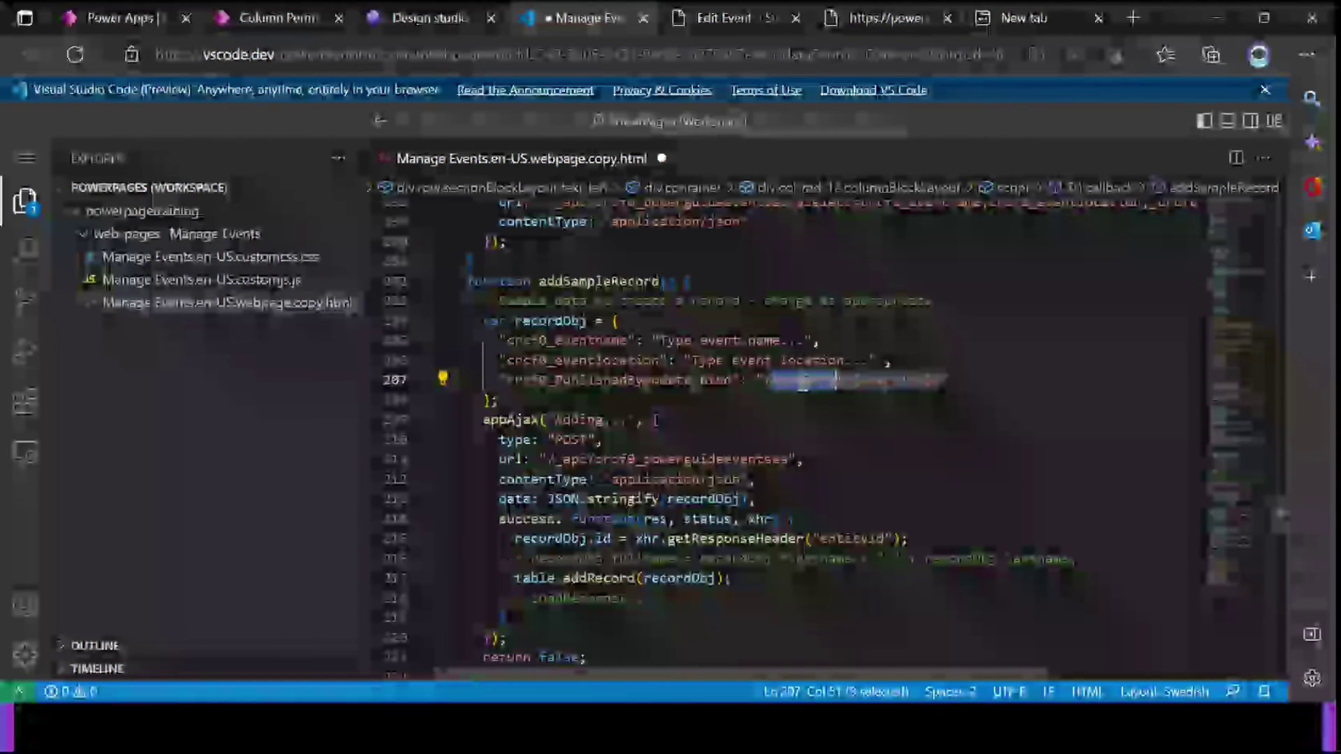
click(822, 430)
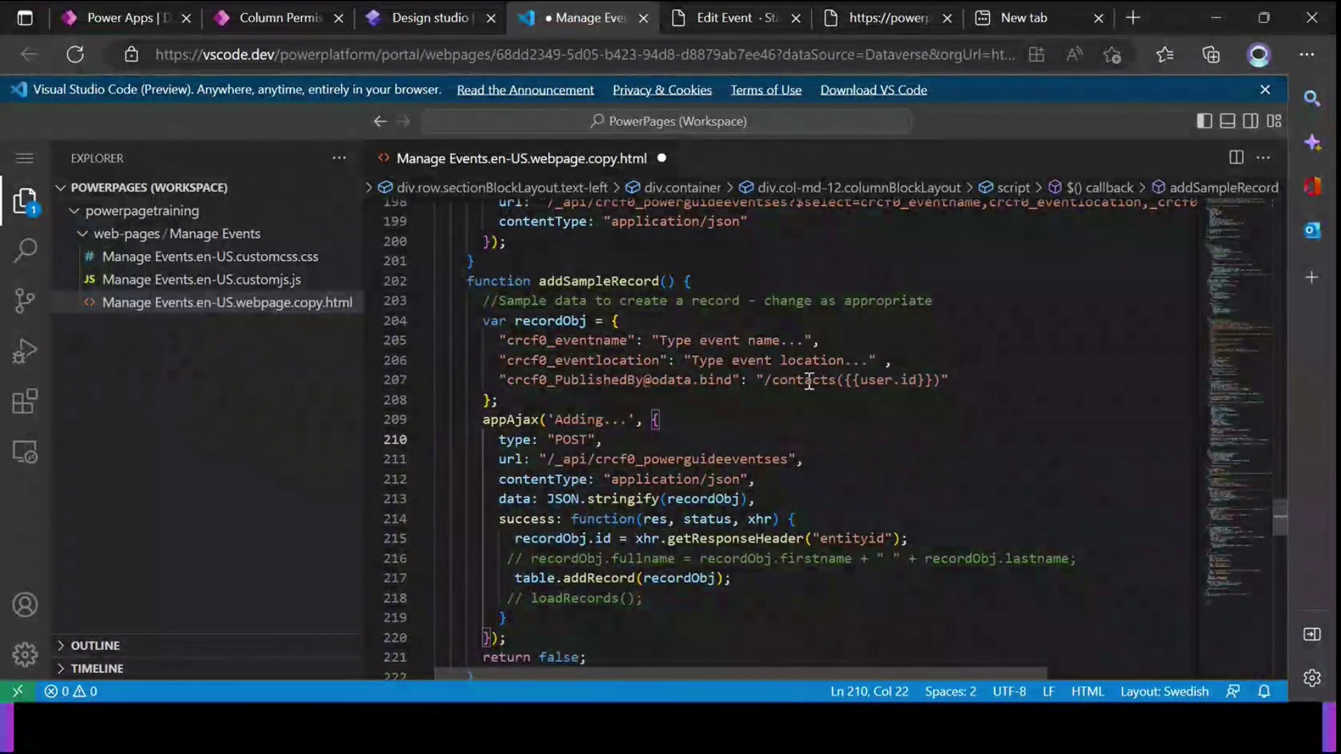
double_click(807, 381)
click(822, 423)
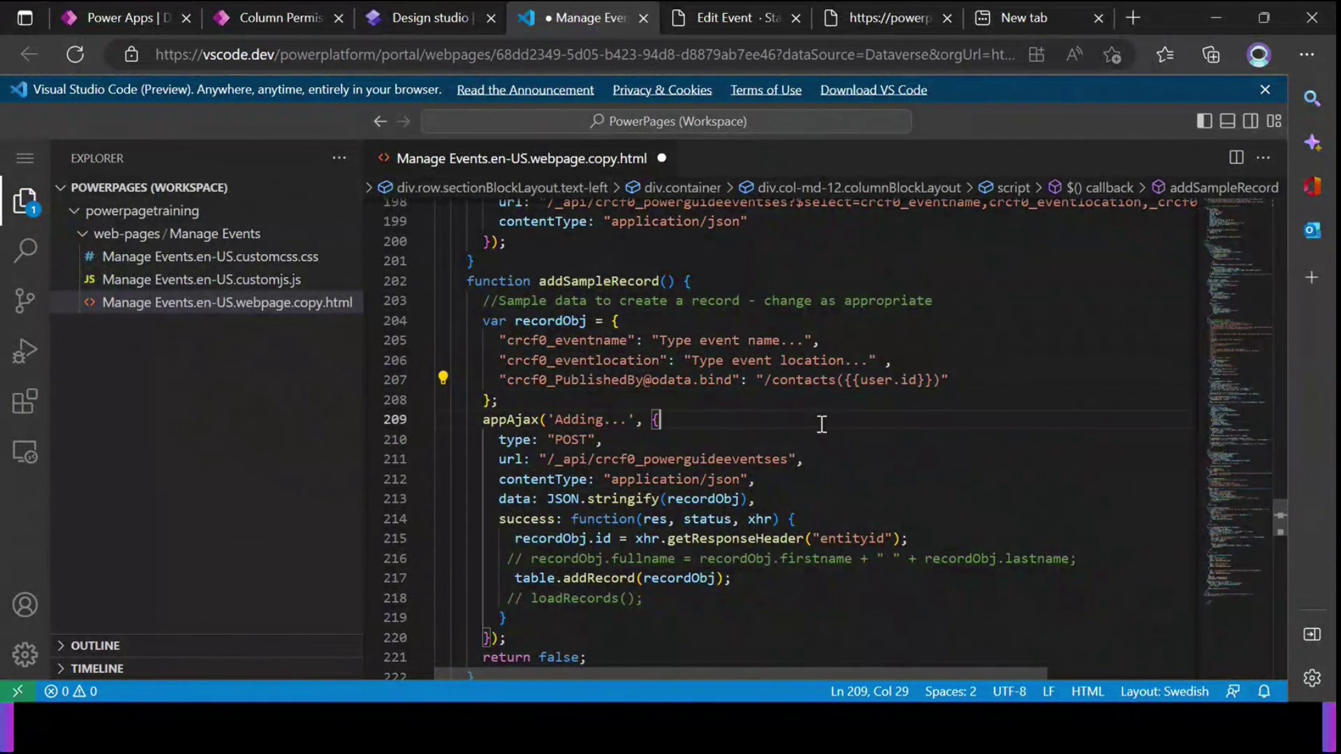
Examine the parts of the "/contacts({{user.id}})" value, highlighting contacts and user.id in turn
double_click(810, 380)
drag(812, 378, 848, 380)
click(936, 380)
double_click(877, 381)
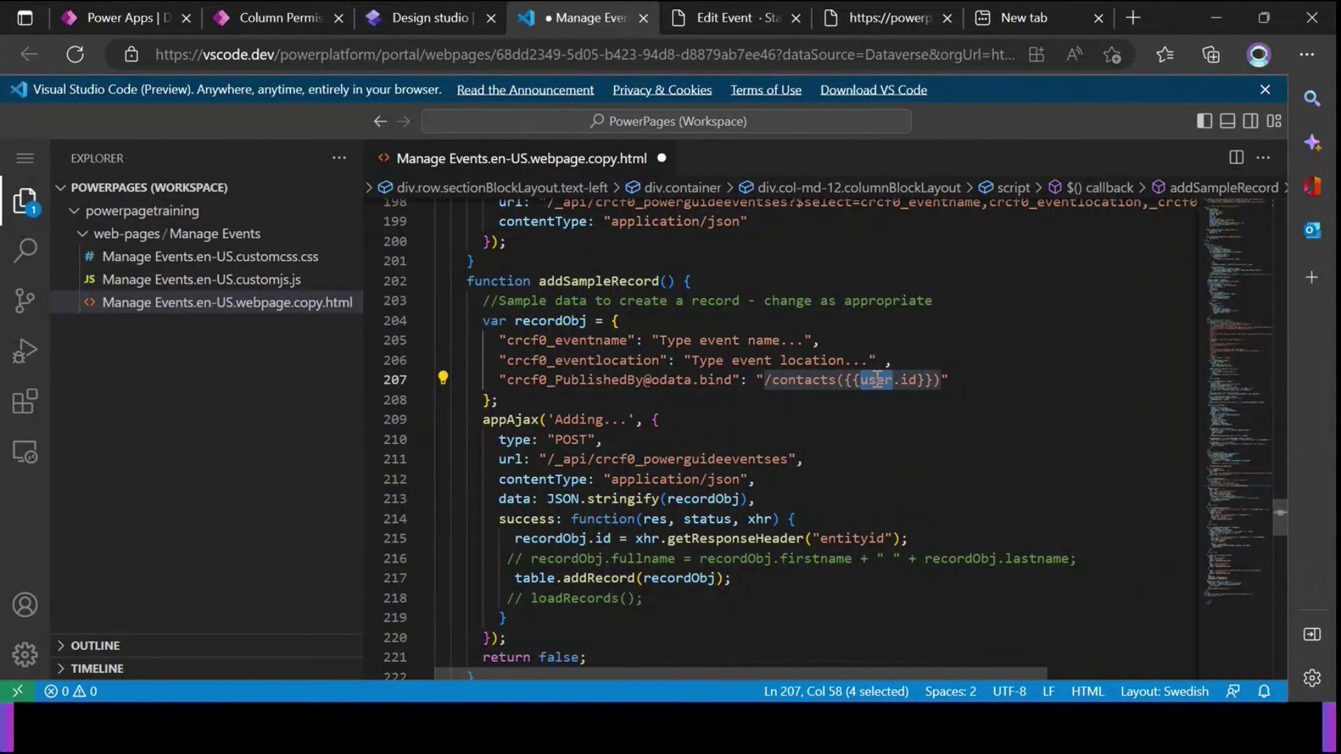
click(893, 399)
double_click(877, 381)
click(819, 381)
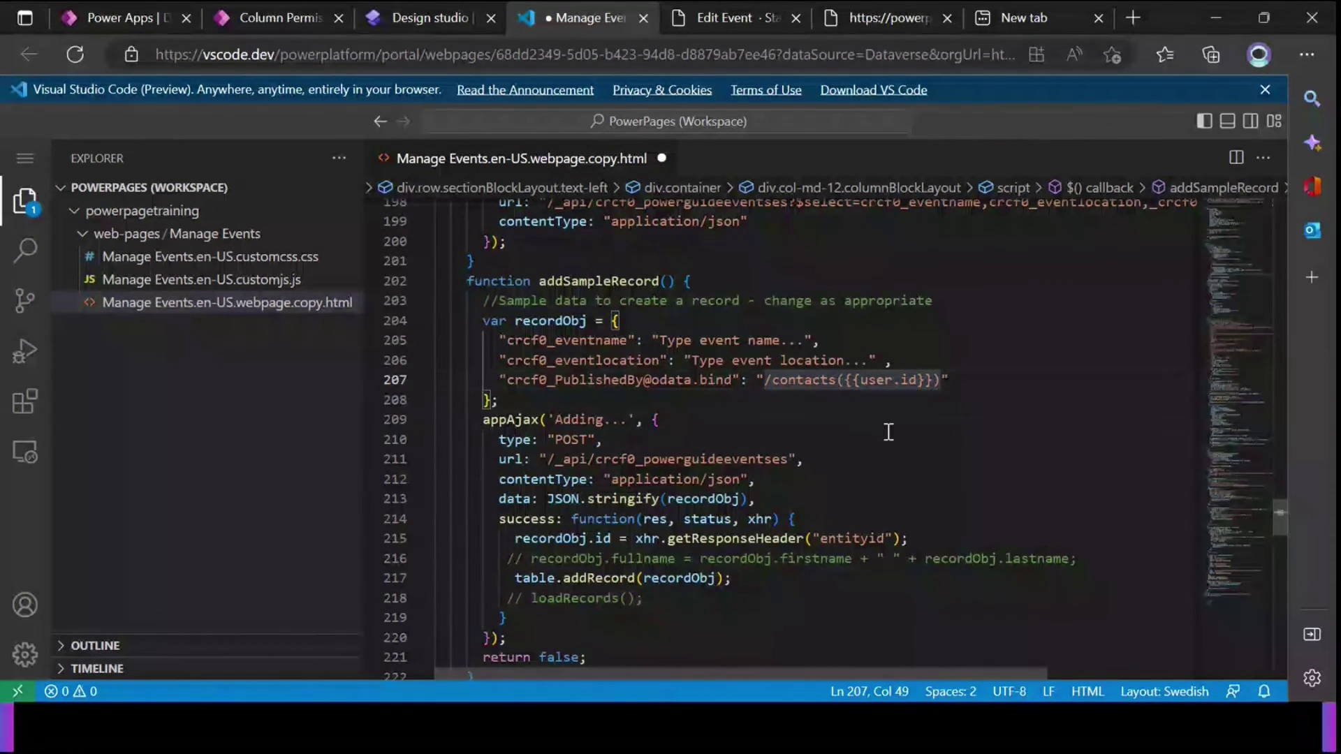
drag(916, 381, 864, 386)
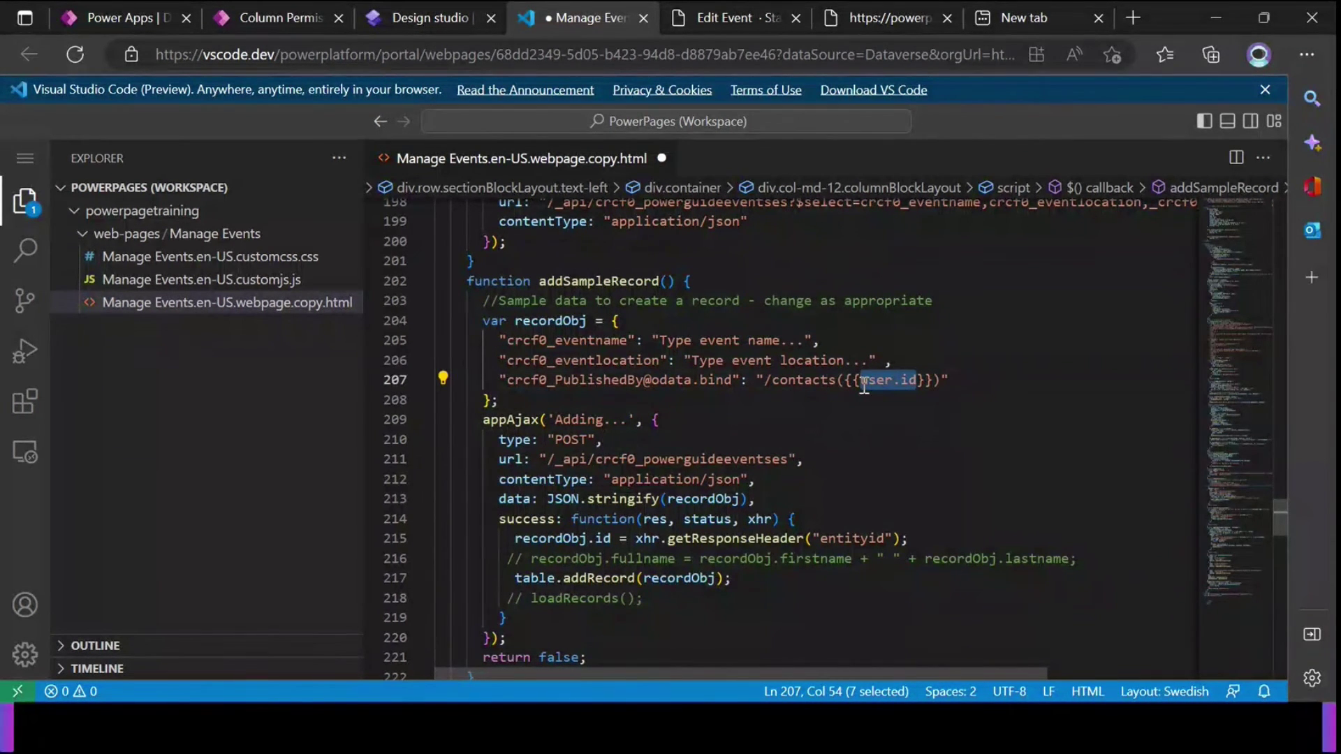
click(814, 386)
double_click(817, 386)
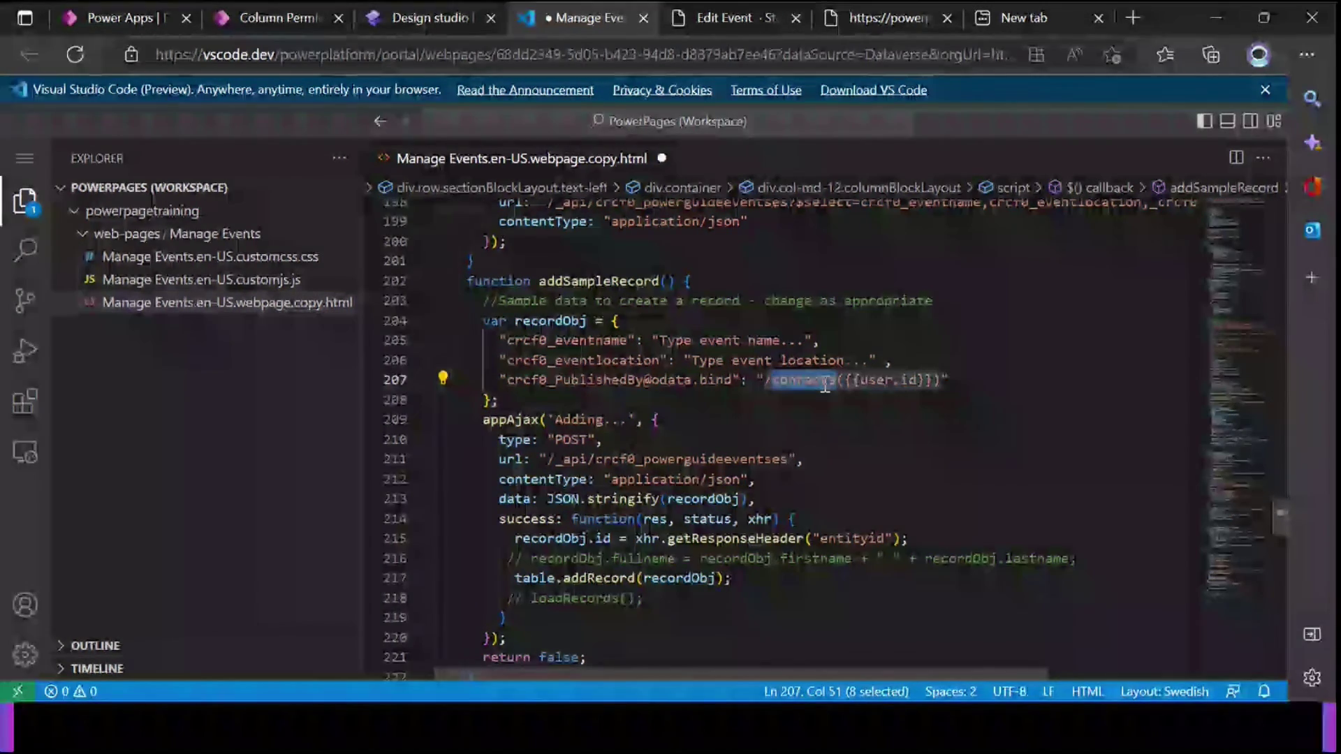
click(822, 386)
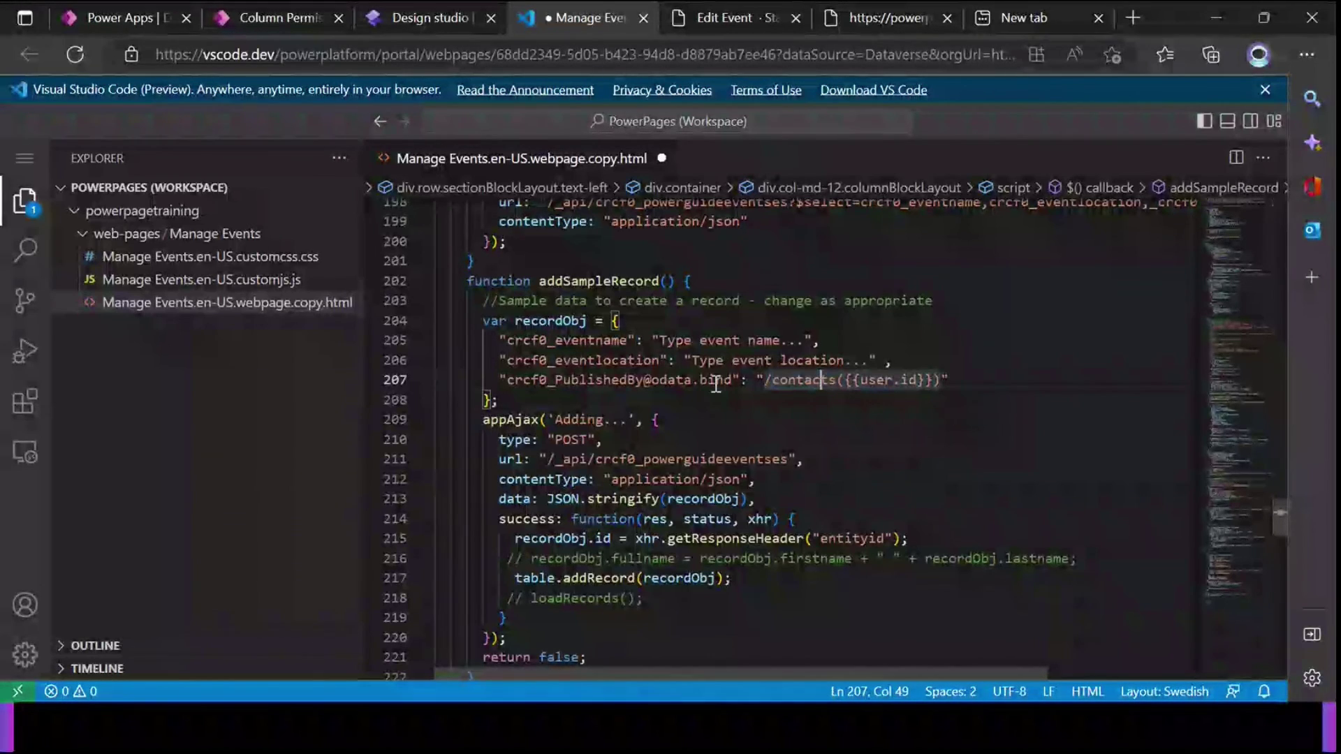
Highlight the crcf0_PublishedBy key again together with its "/contacts({{user.id}})" value
click(598, 385)
double_click(598, 385)
key(Down)
double_click(805, 384)
drag(764, 382, 931, 381)
click(930, 380)
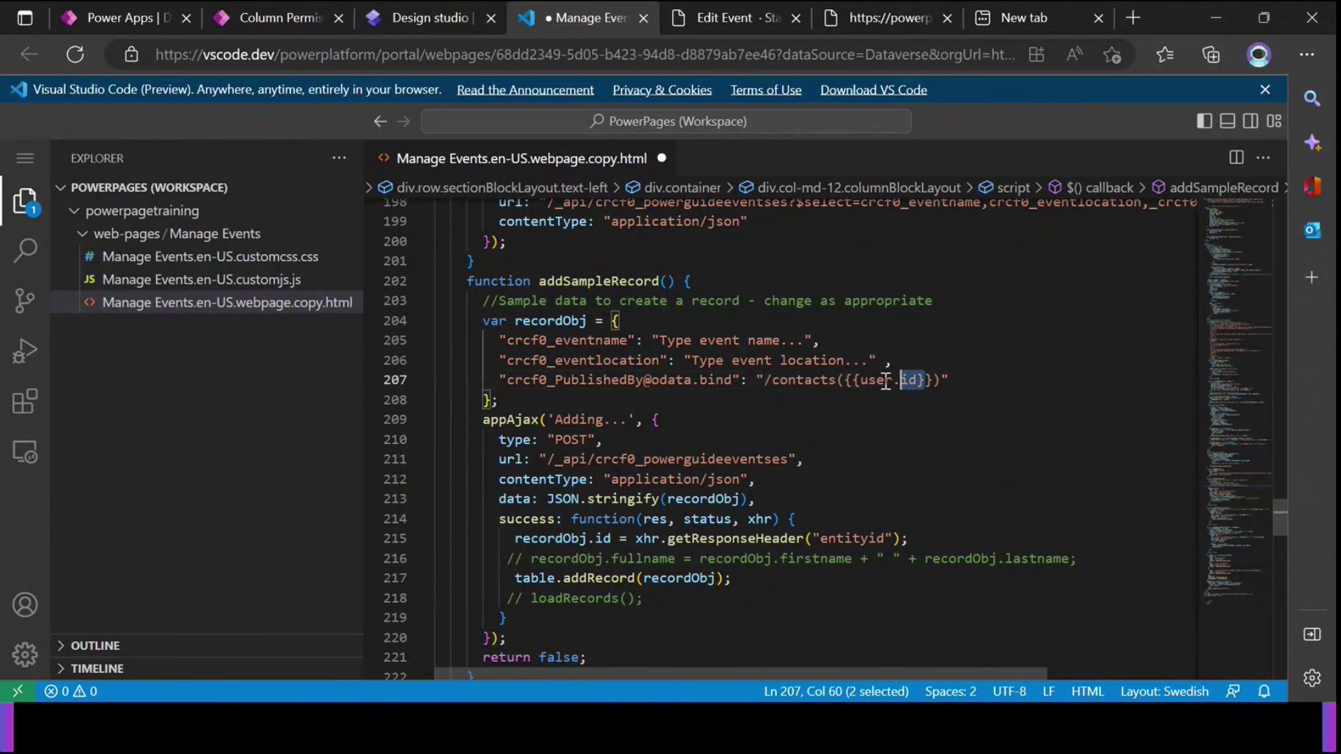
double_click(581, 377)
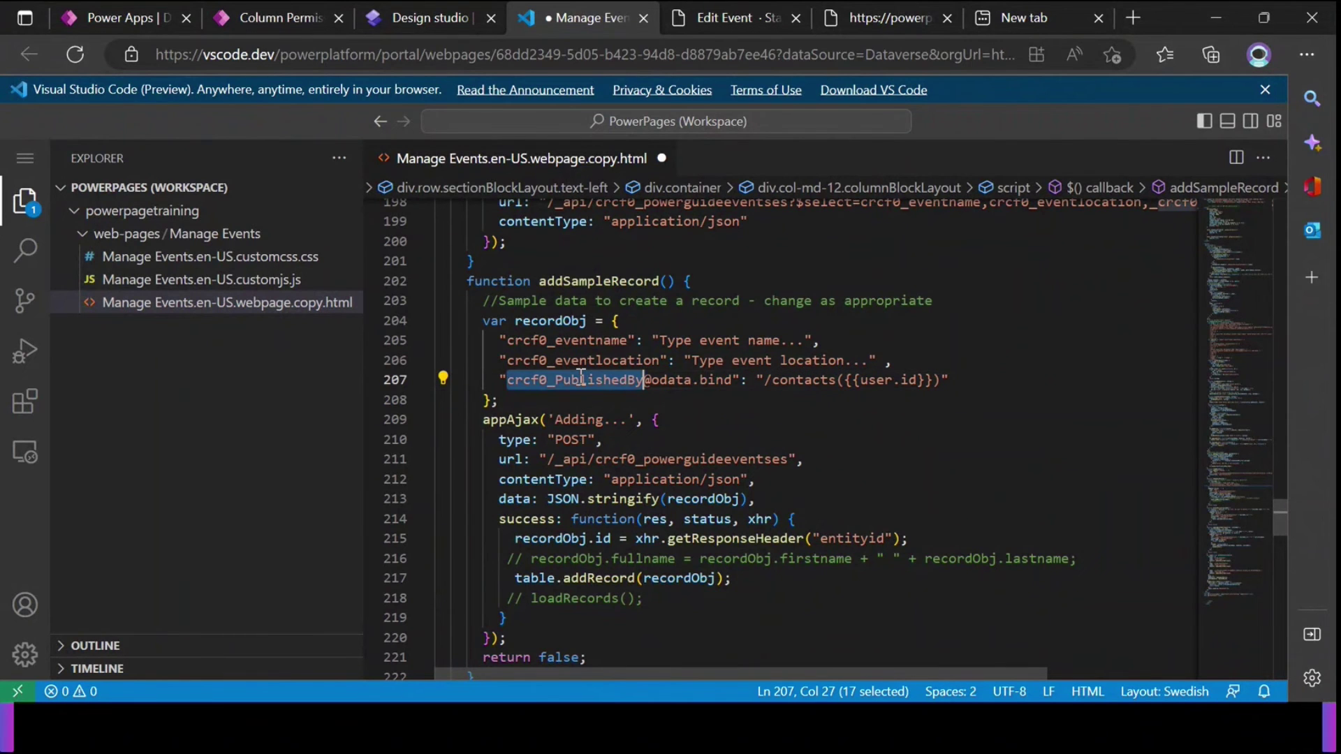
Highlight the appAjax 'Adding...' block in addSampleRecord, then its url line for /_api/crcf0_powerguideeventses
scroll(581, 378, down, 2)
click(524, 381)
drag(486, 349, 627, 520)
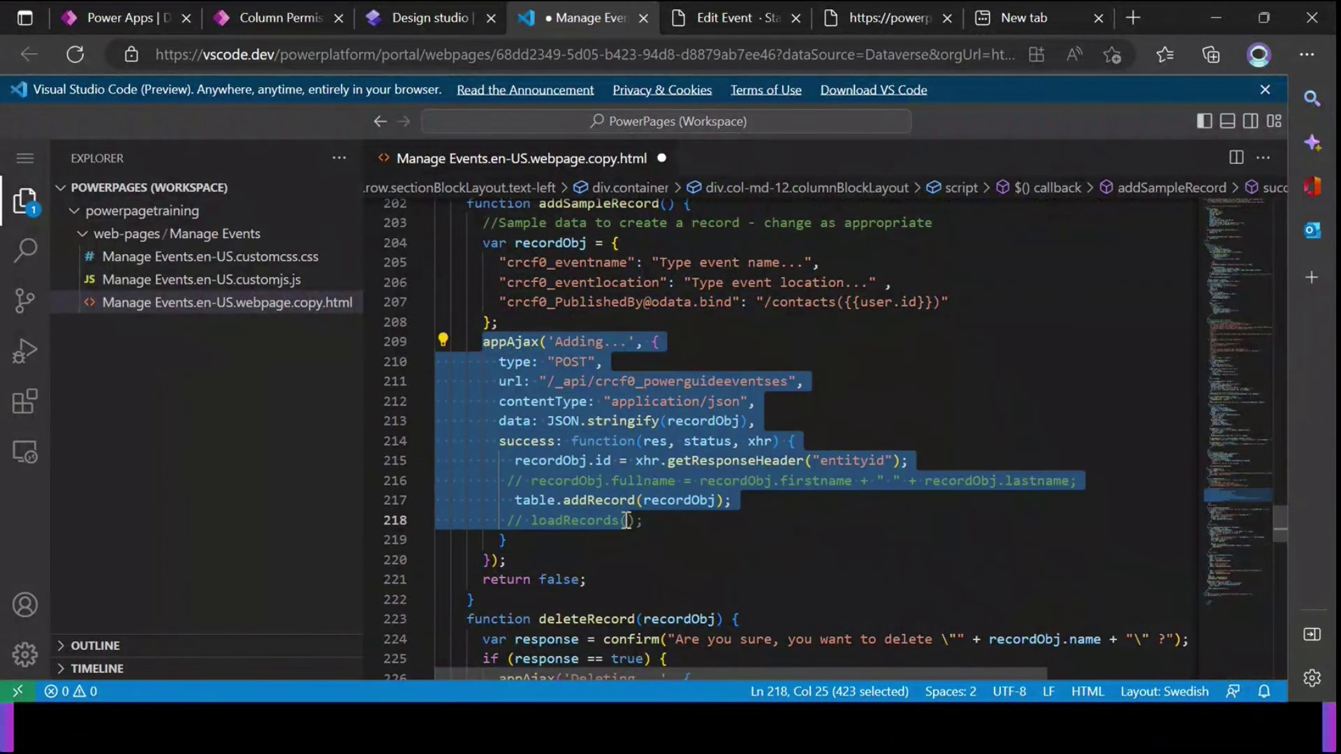
click(675, 442)
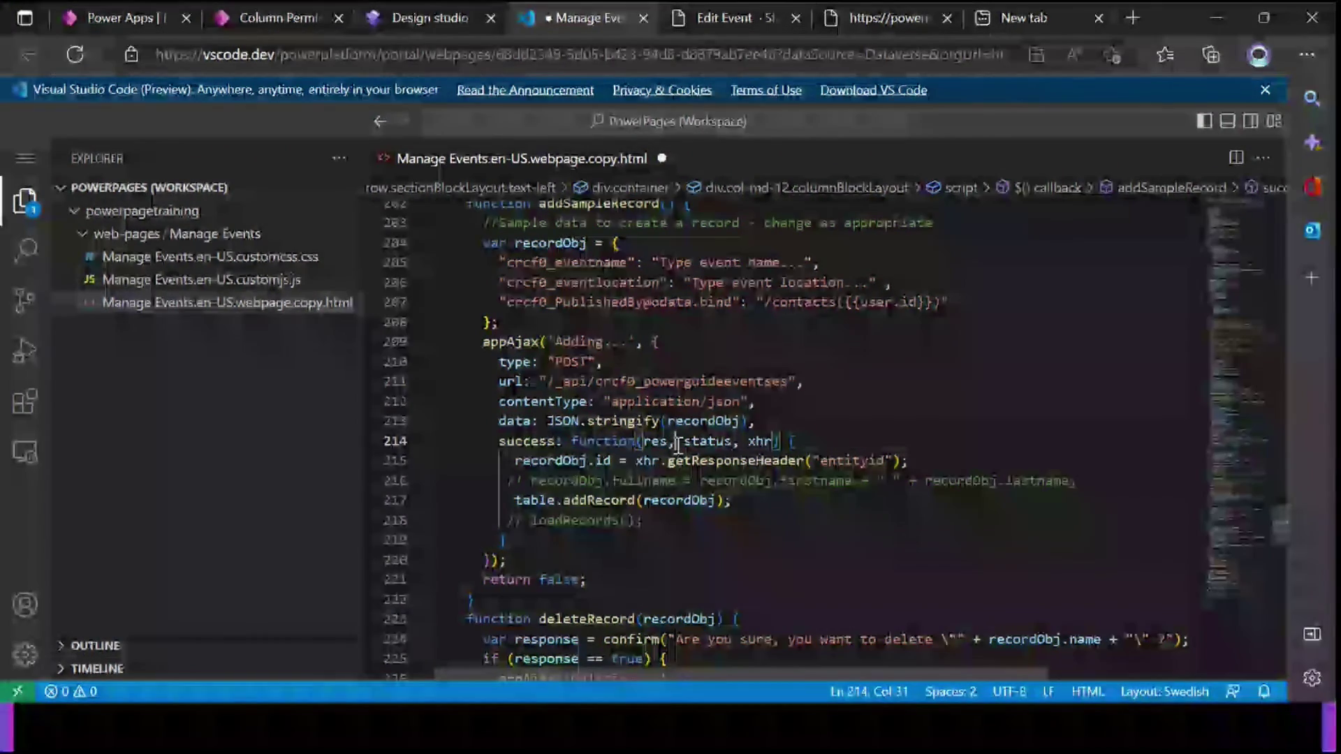
drag(494, 380, 798, 381)
click(782, 421)
drag(496, 381, 808, 380)
drag(643, 381, 757, 383)
click(558, 424)
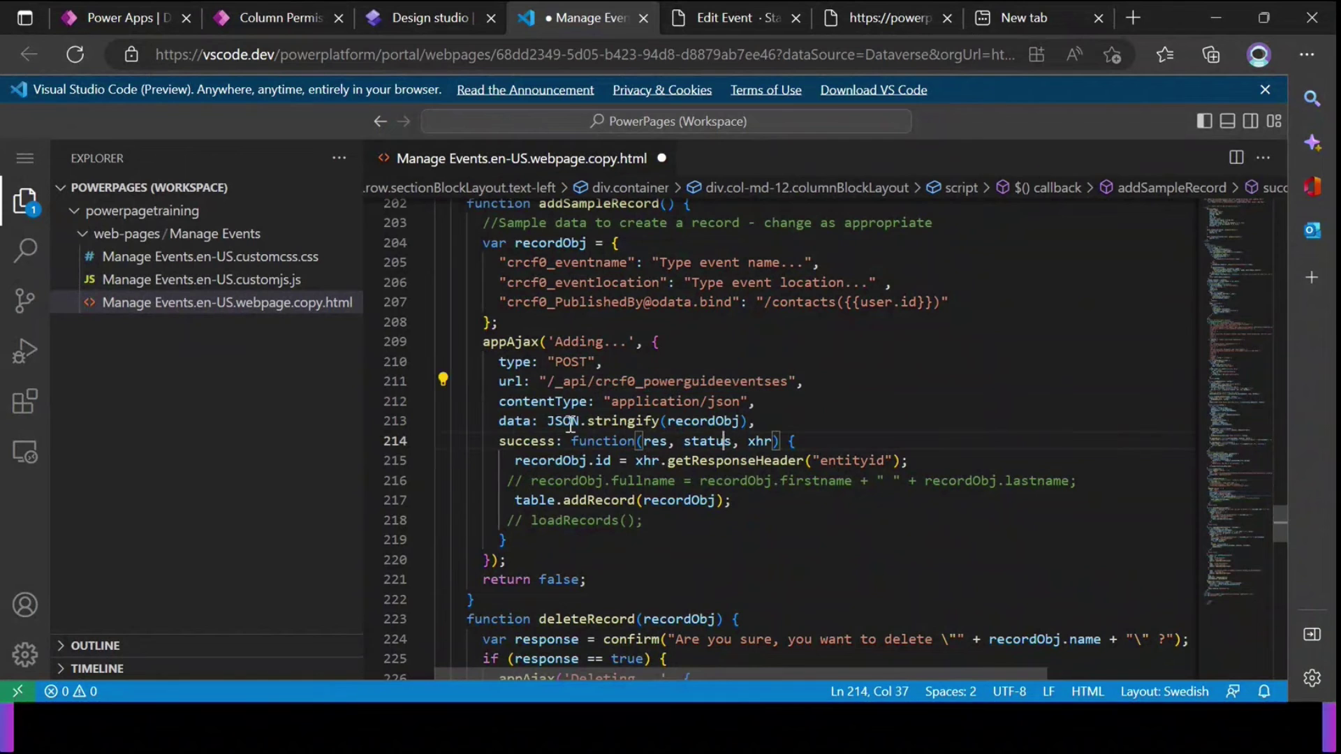
Highlight the data: JSON.stringify(recordObj) line of the POST request and its recordObj argument
double_click(510, 421)
click(768, 402)
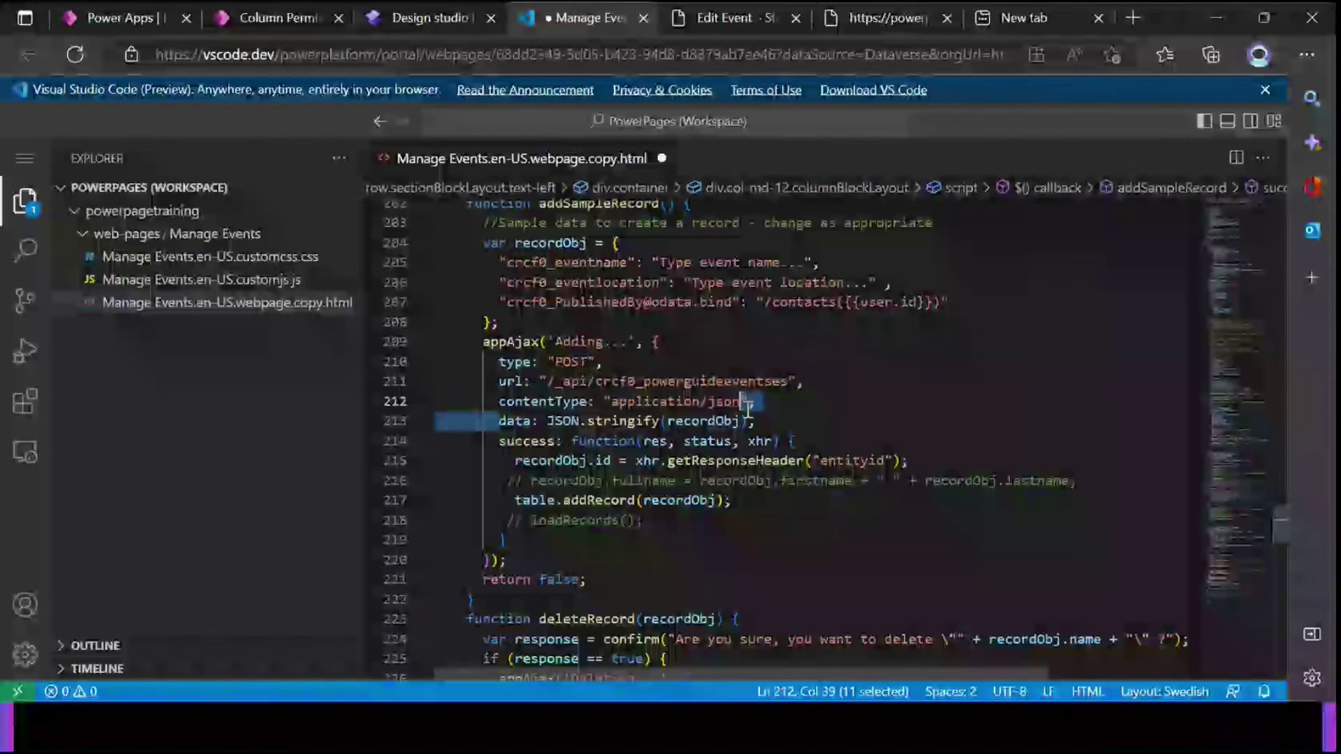
scroll(664, 441, down, 2)
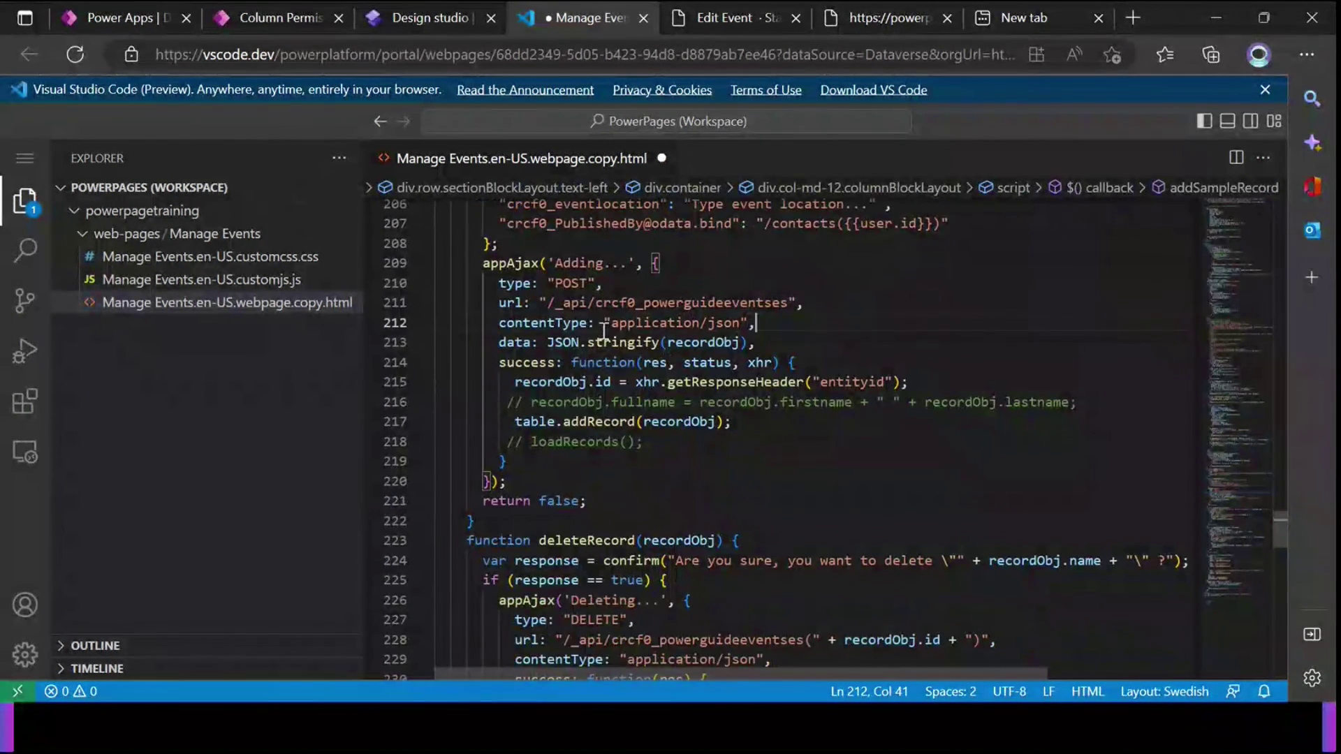
drag(488, 345, 747, 344)
click(715, 382)
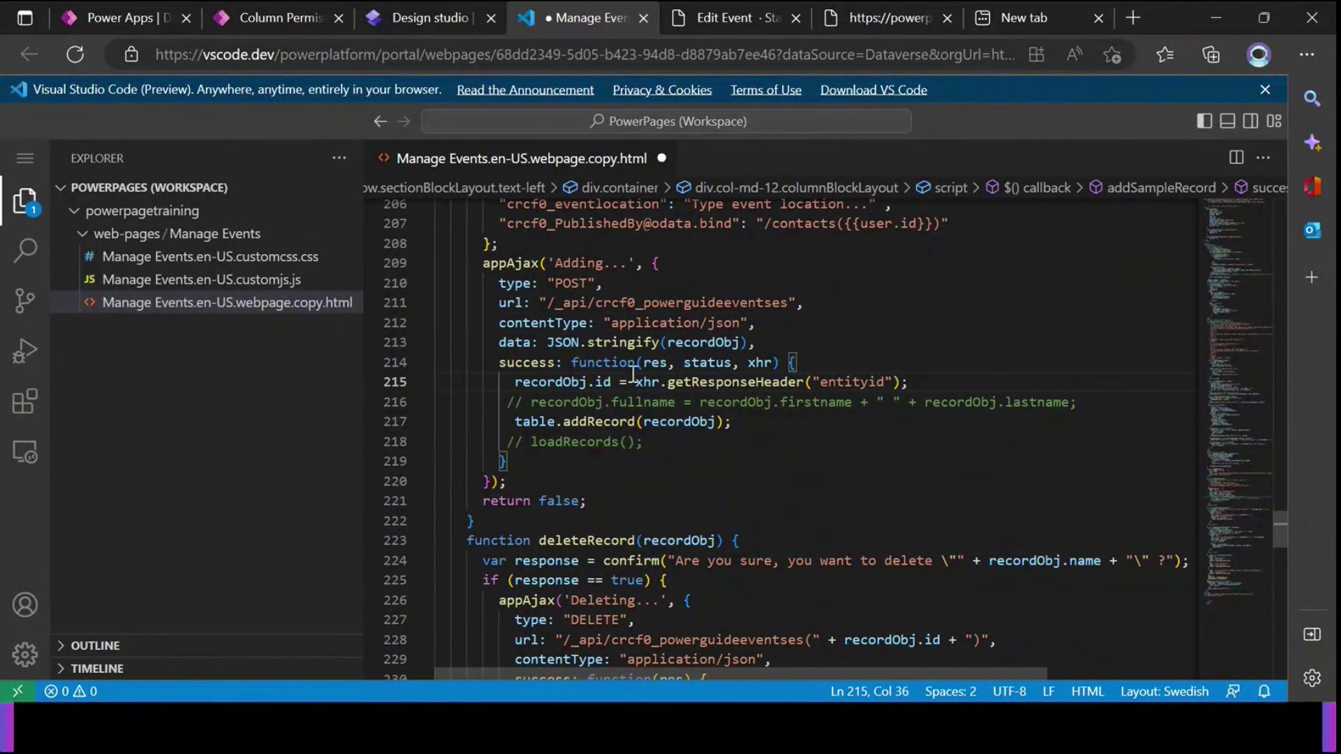
double_click(719, 343)
Highlight the success callback and table.addRecord(recordObj) lines, then the url line of the POST request
drag(498, 363, 776, 363)
click(730, 421)
drag(507, 422, 730, 422)
click(694, 421)
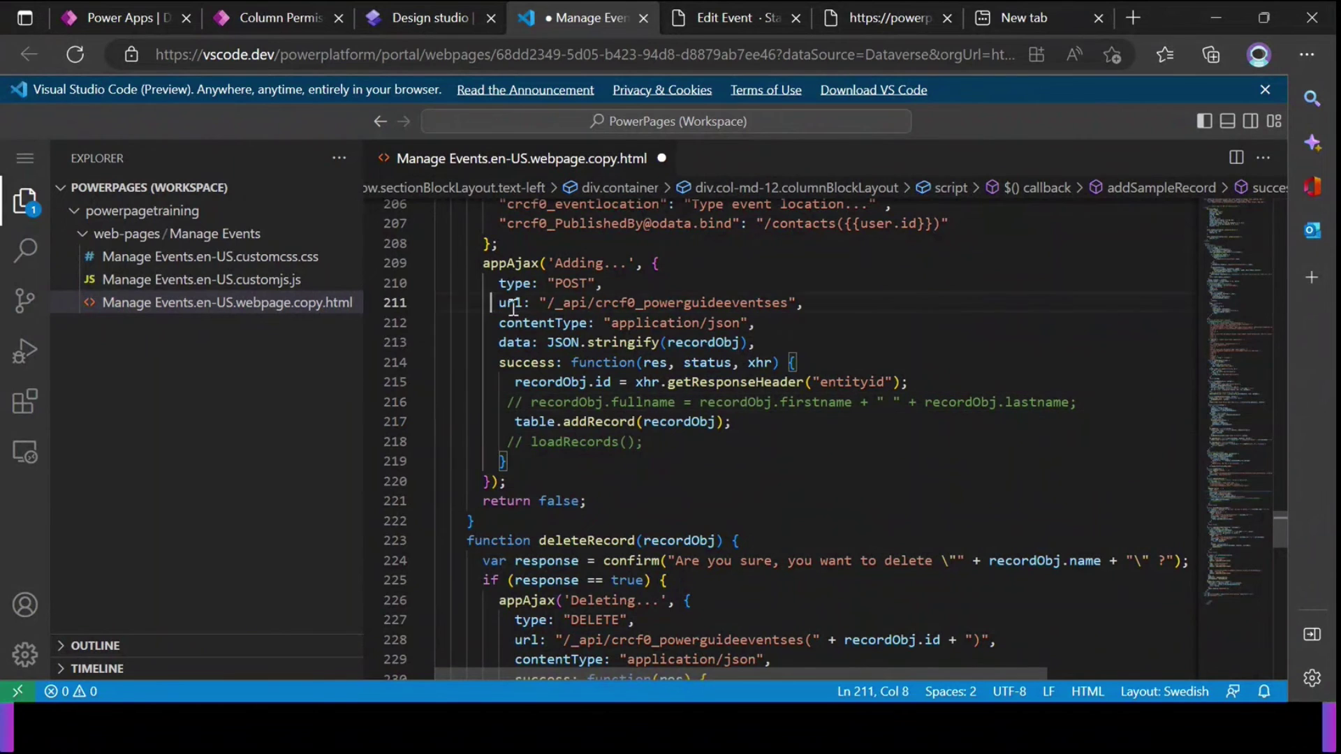
drag(491, 302, 841, 309)
click(707, 362)
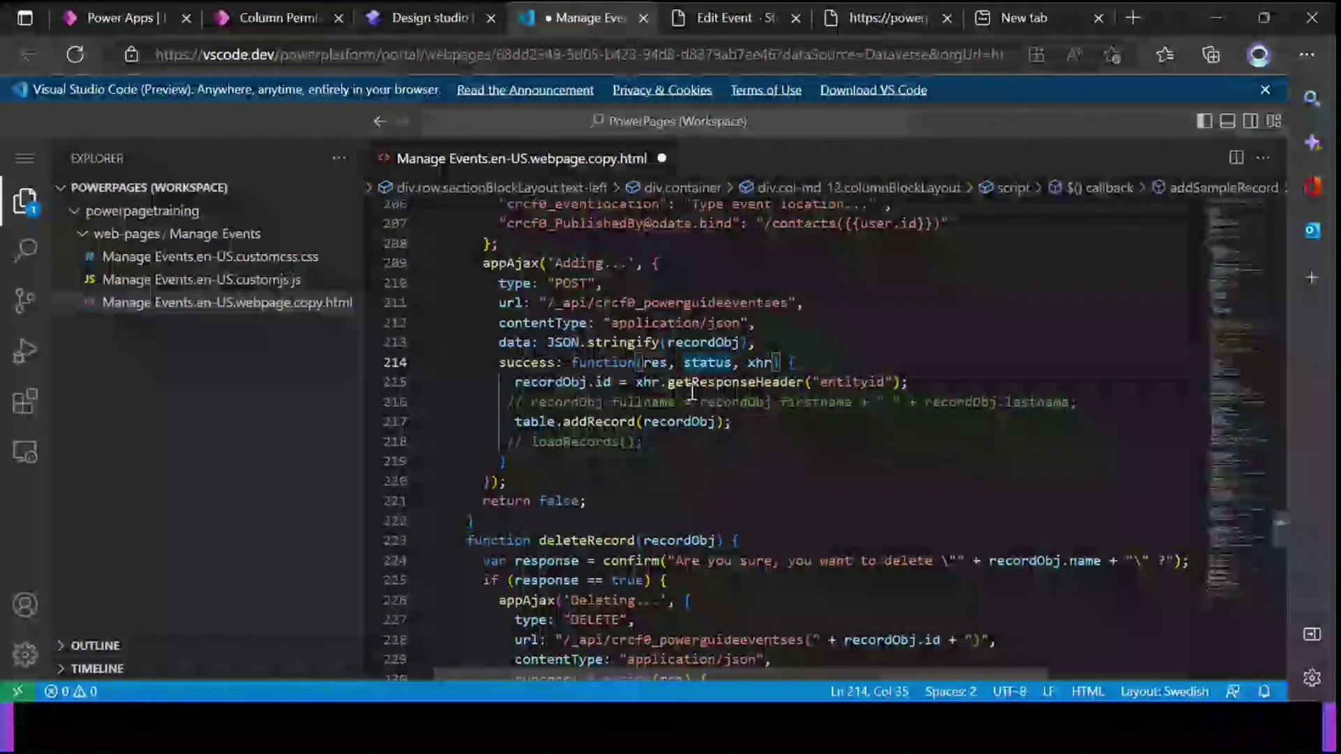
Highlight the deleteRecord function's name and parameter in the Manage Events page code
scroll(581, 314, up, 1)
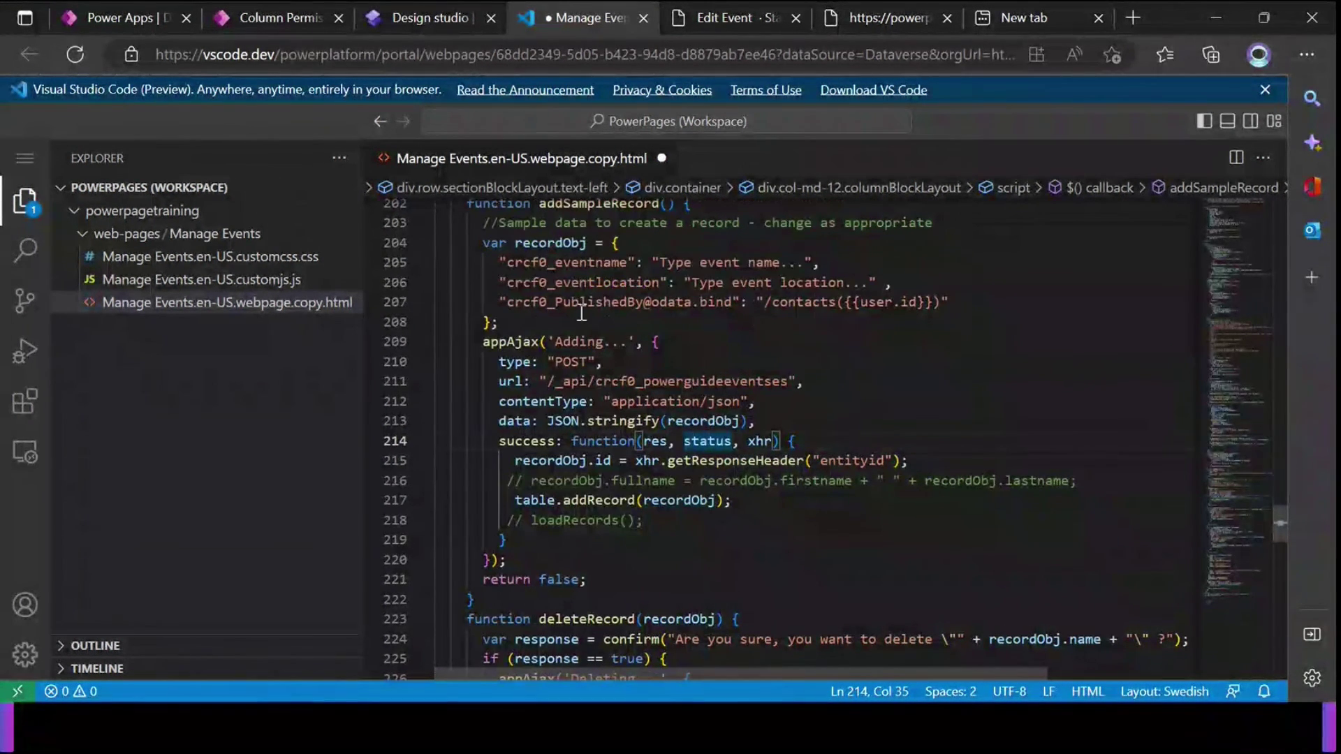
scroll(669, 384, down, 5)
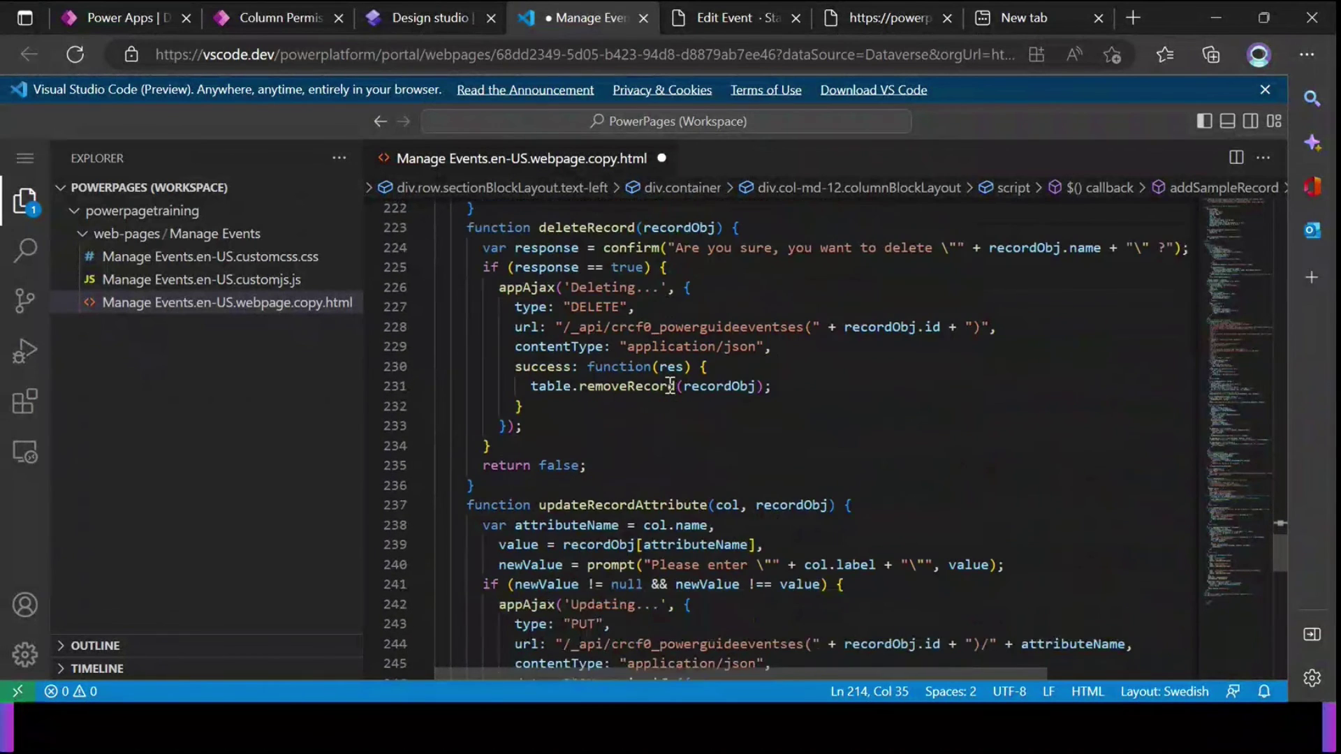
scroll(669, 385, up, 1)
click(669, 384)
drag(538, 306, 693, 306)
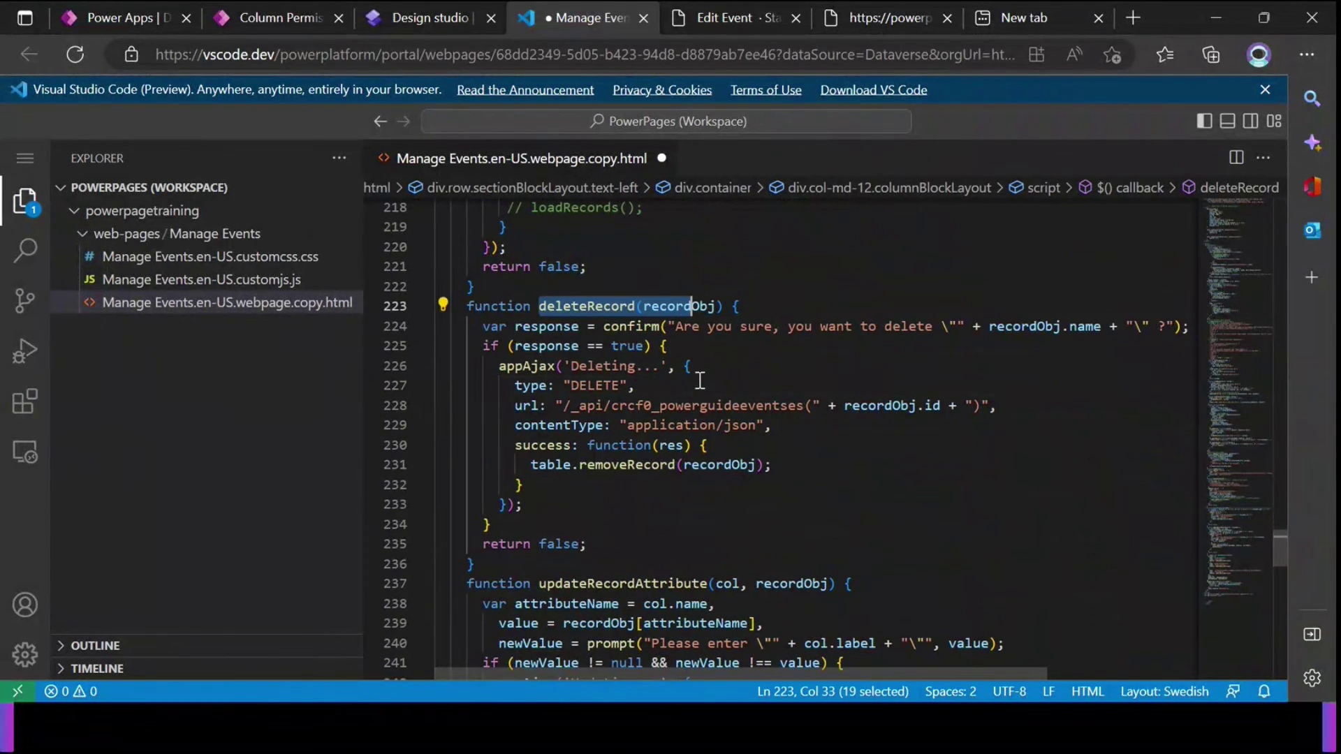
click(699, 381)
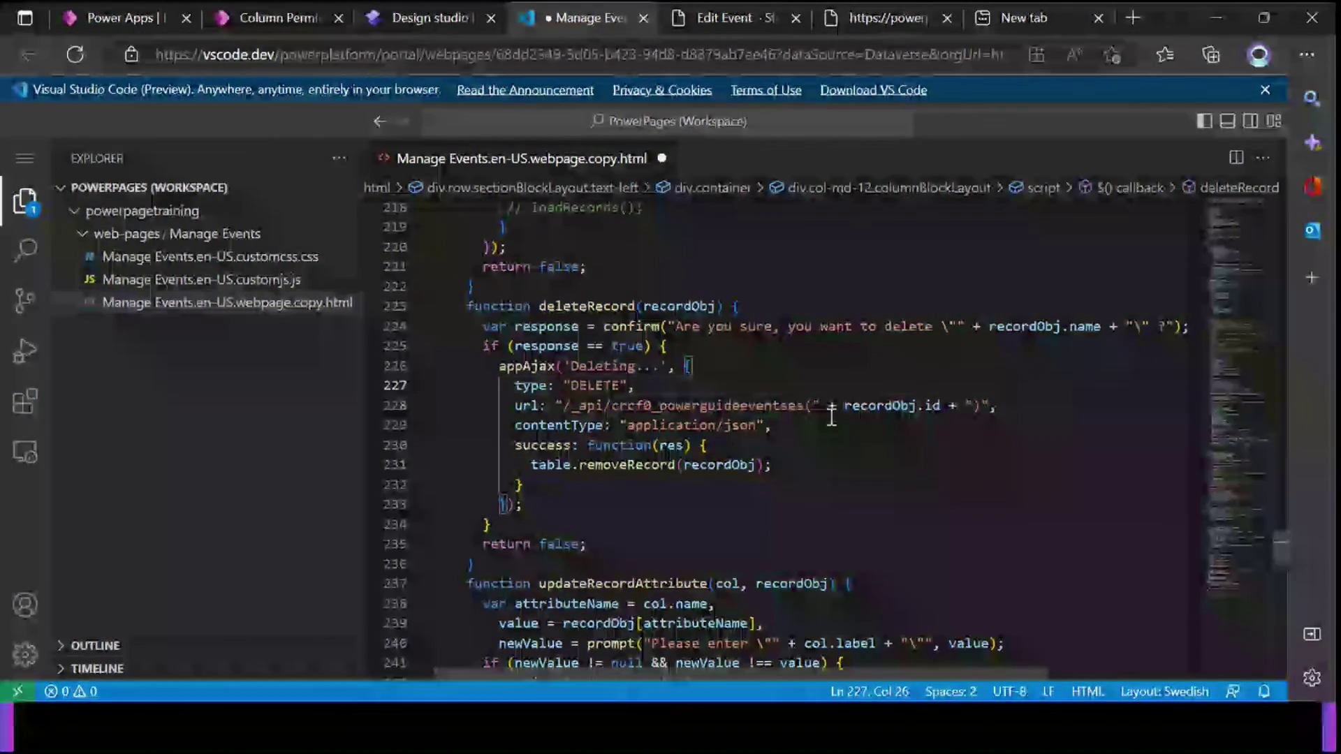
Point out recordObj.id and the /_api/ path in deleteRecord's url line, and highlight the "DELETE" type value
click(870, 406)
click(936, 406)
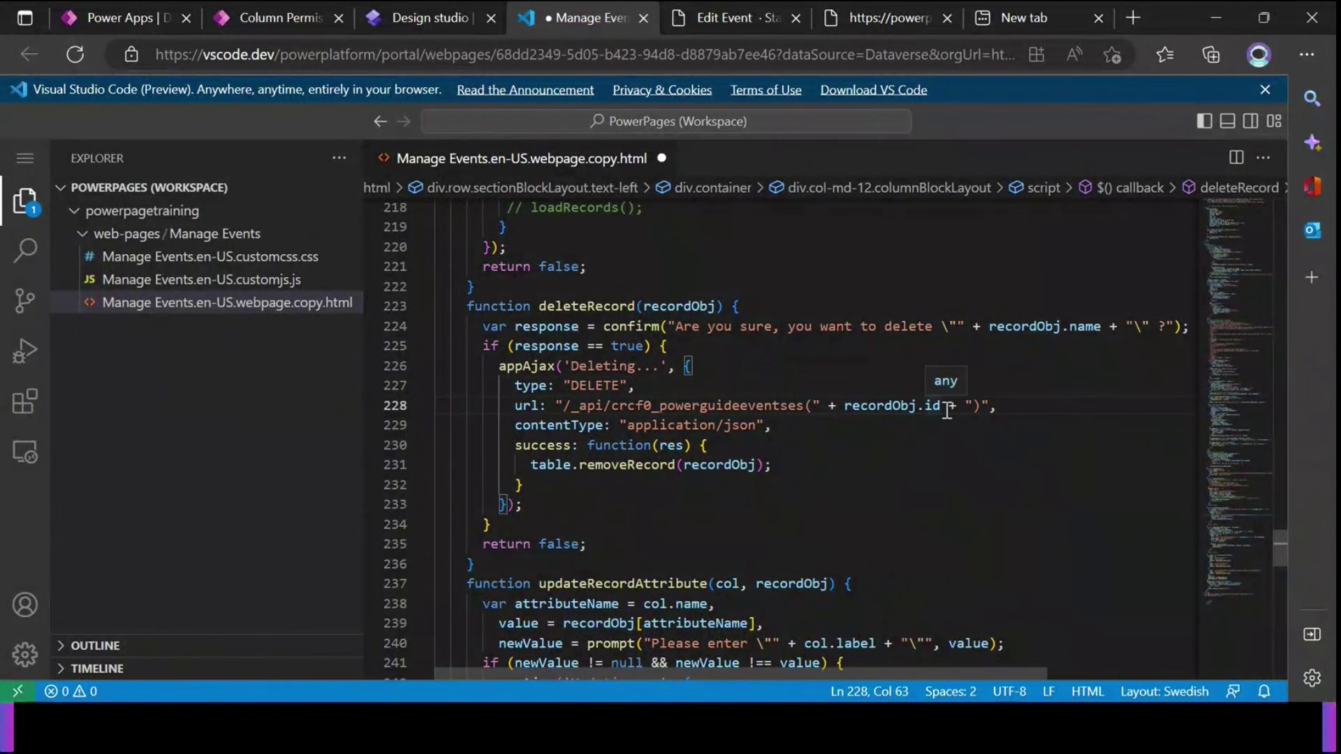
click(646, 406)
shift+click(562, 407)
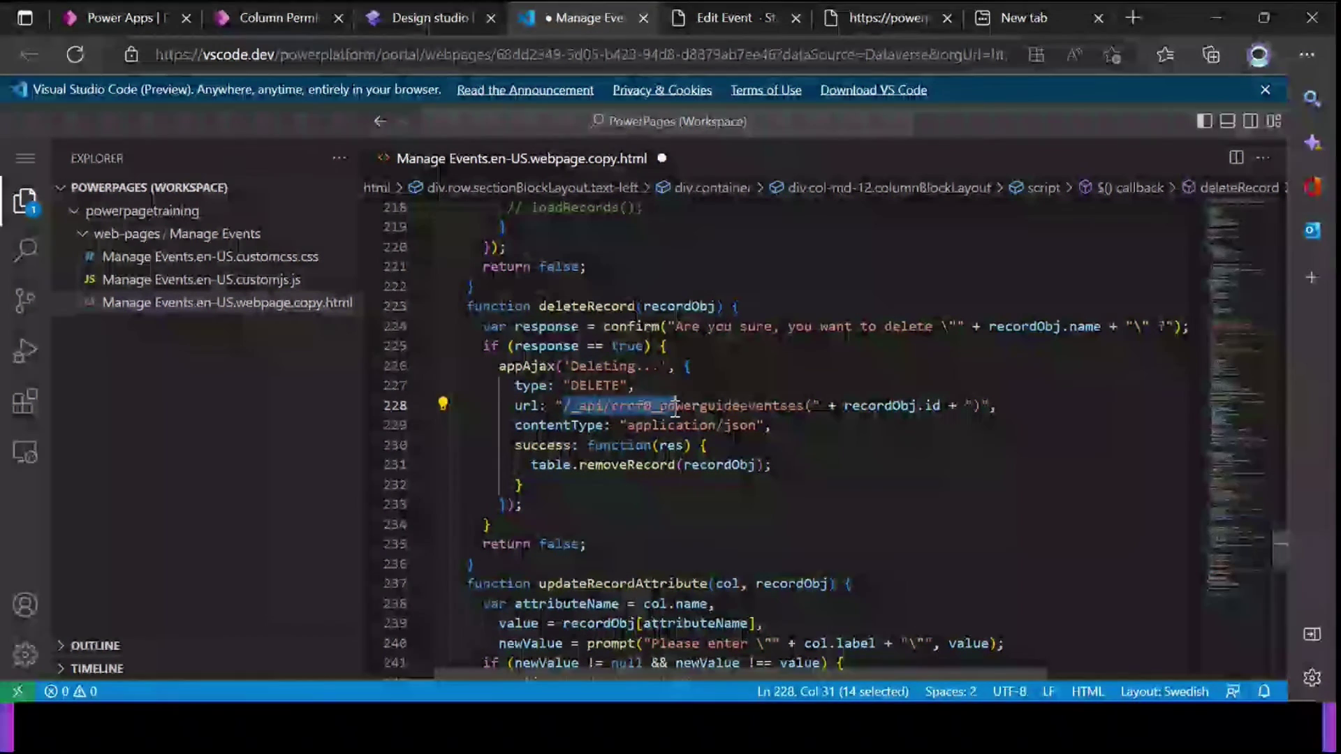
double_click(601, 366)
double_click(591, 386)
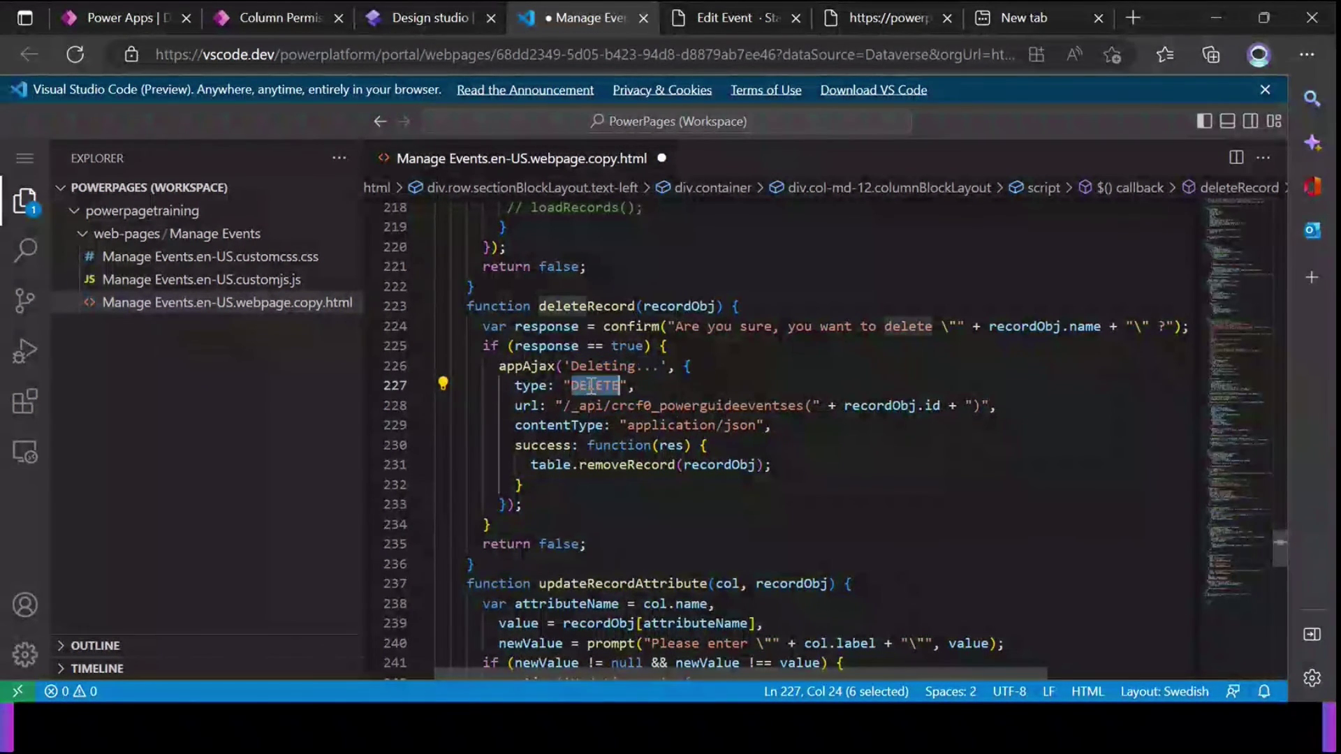
Highlight the /_api/crcf0_powerguideeventses path in the DELETE request's url, followed by its recordObj.id part
click(615, 425)
drag(564, 407, 807, 406)
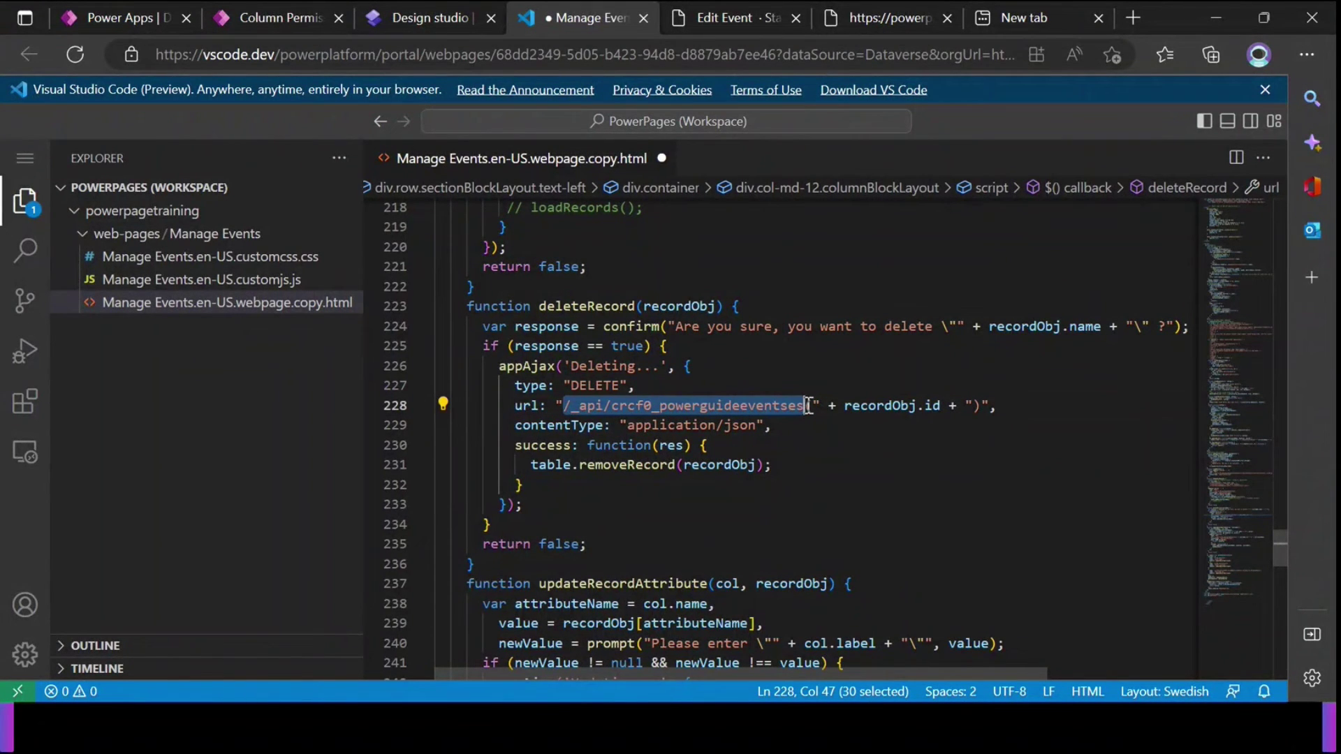
click(881, 406)
click(950, 406)
shift+click(840, 405)
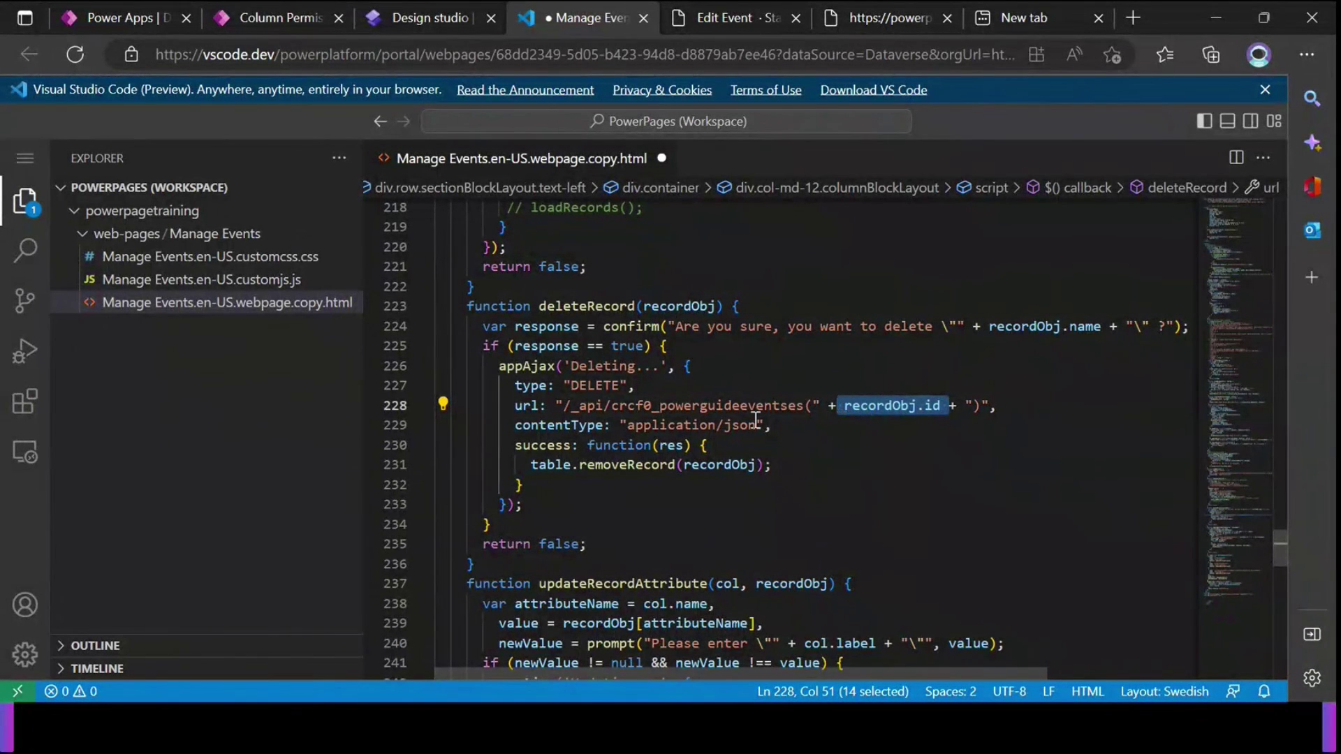
click(707, 431)
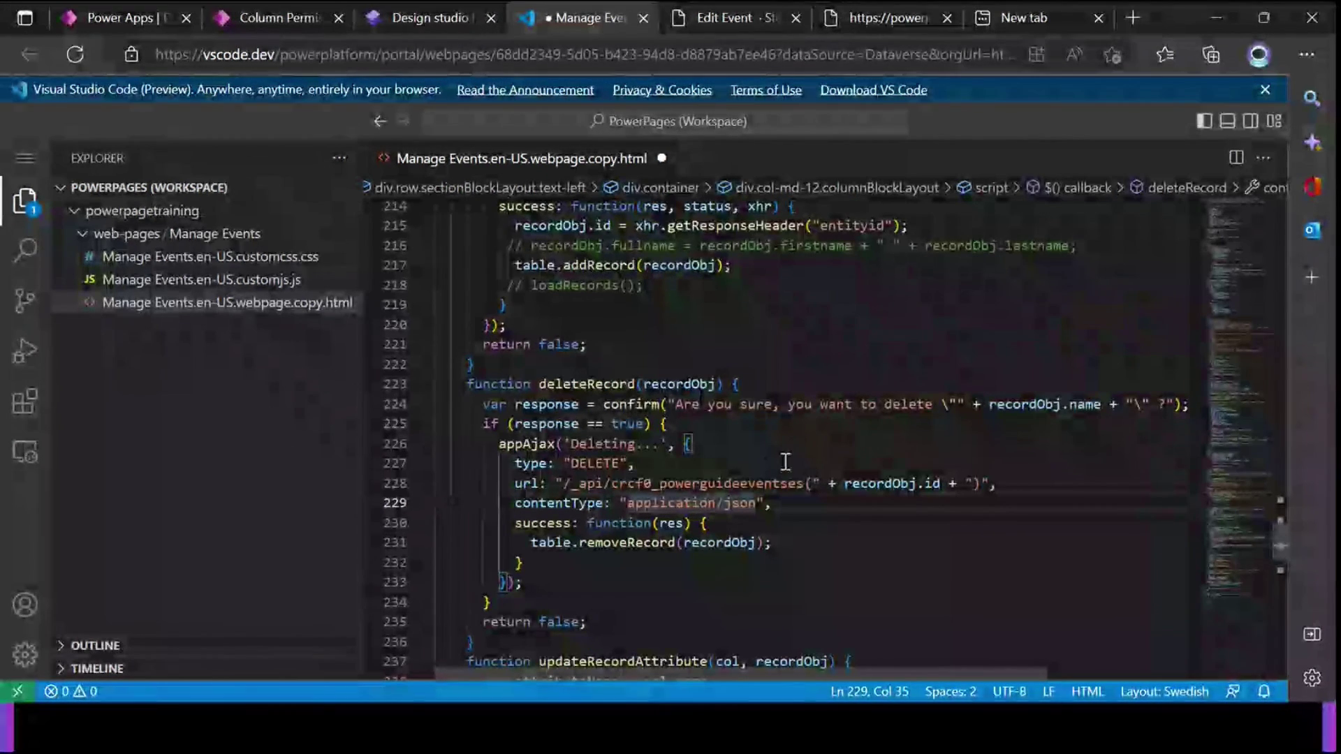
Highlight the crcf0_powerguideeventses table name in the DELETE request's url, glancing at the design studio in between
double_click(738, 485)
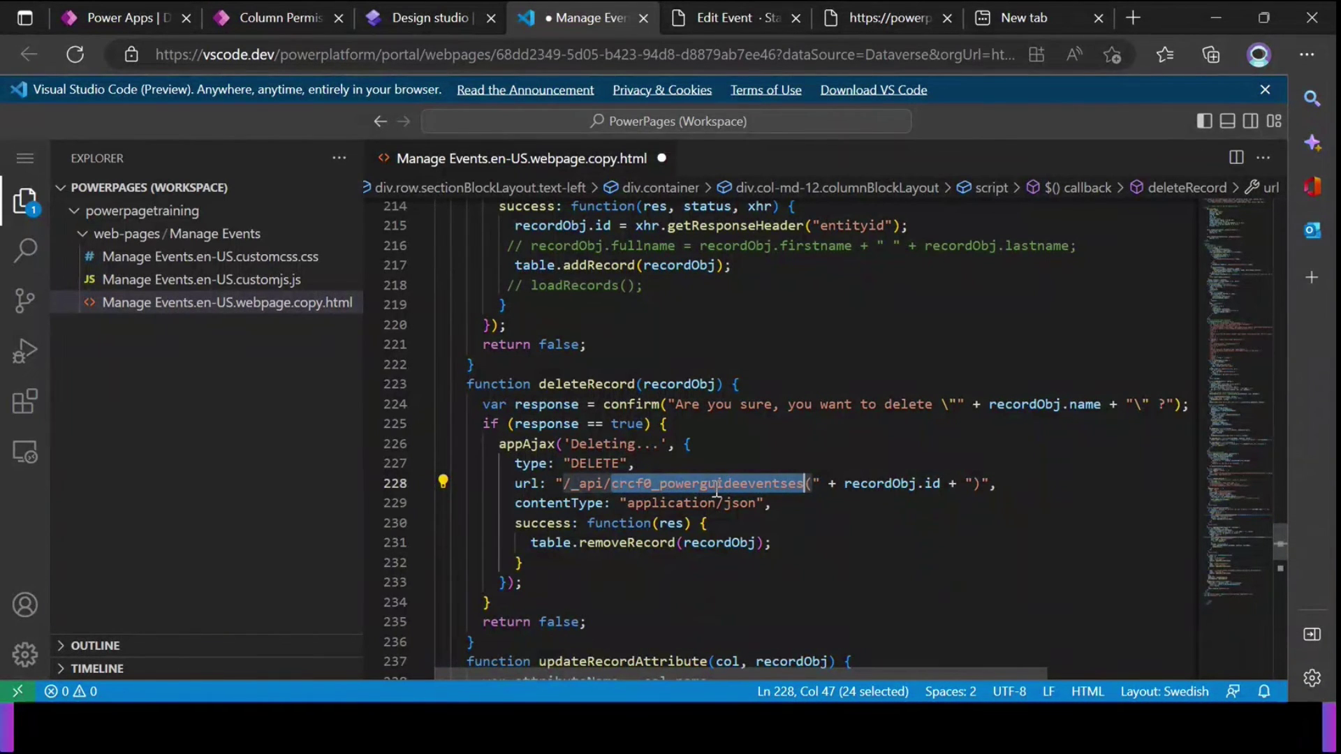
click(824, 501)
click(427, 19)
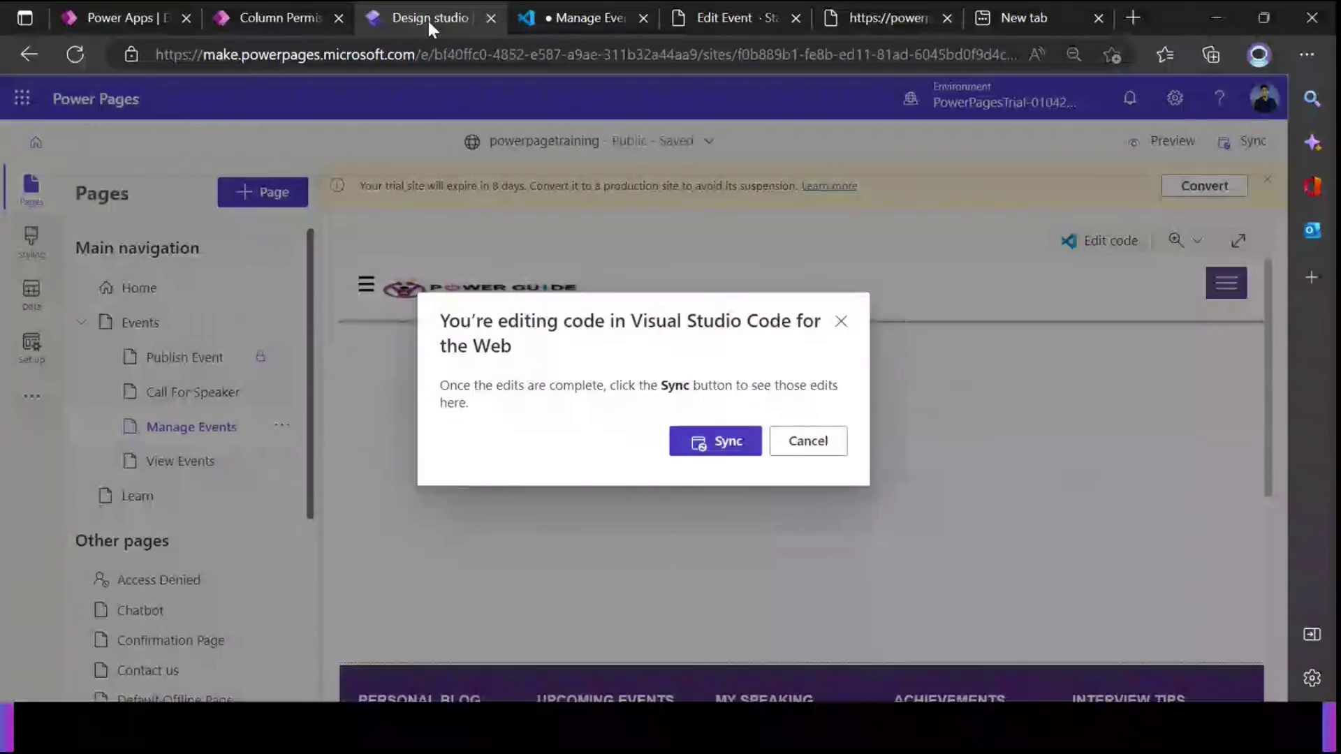
click(555, 19)
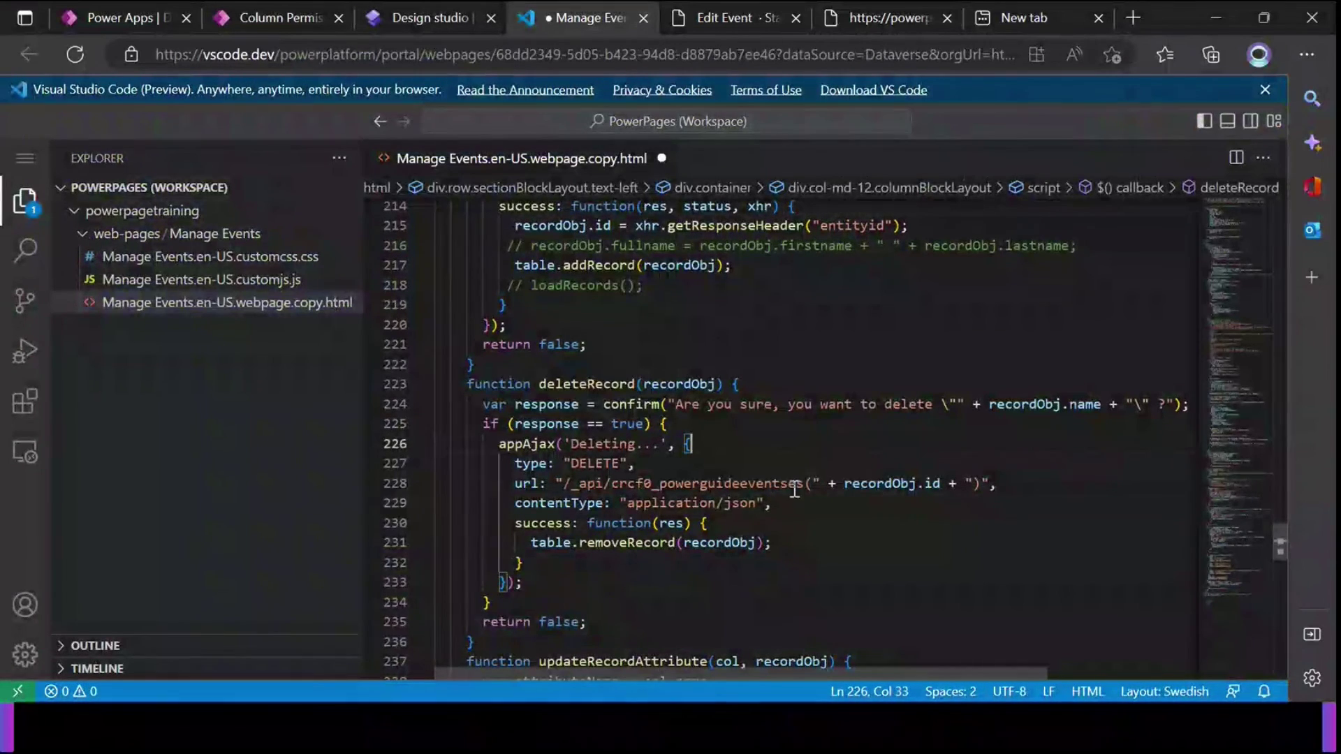
drag(789, 484, 610, 483)
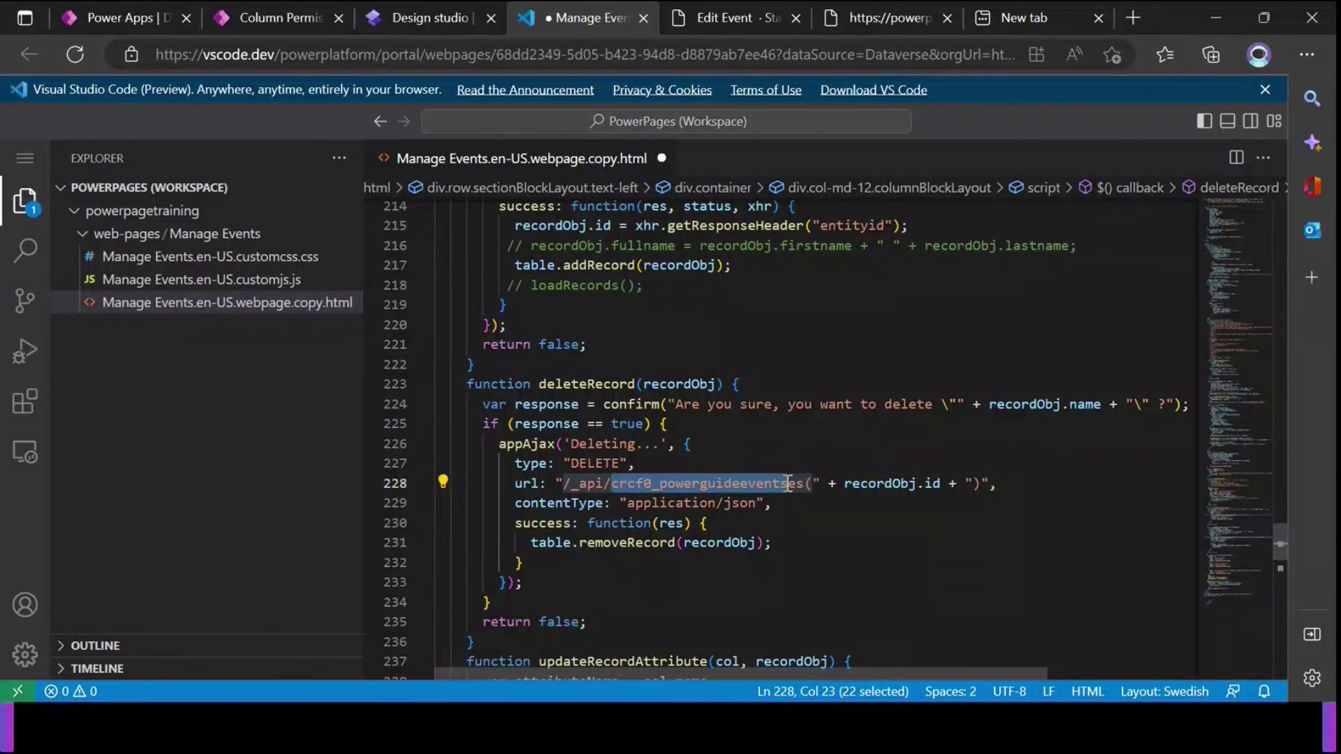
drag(803, 483, 610, 487)
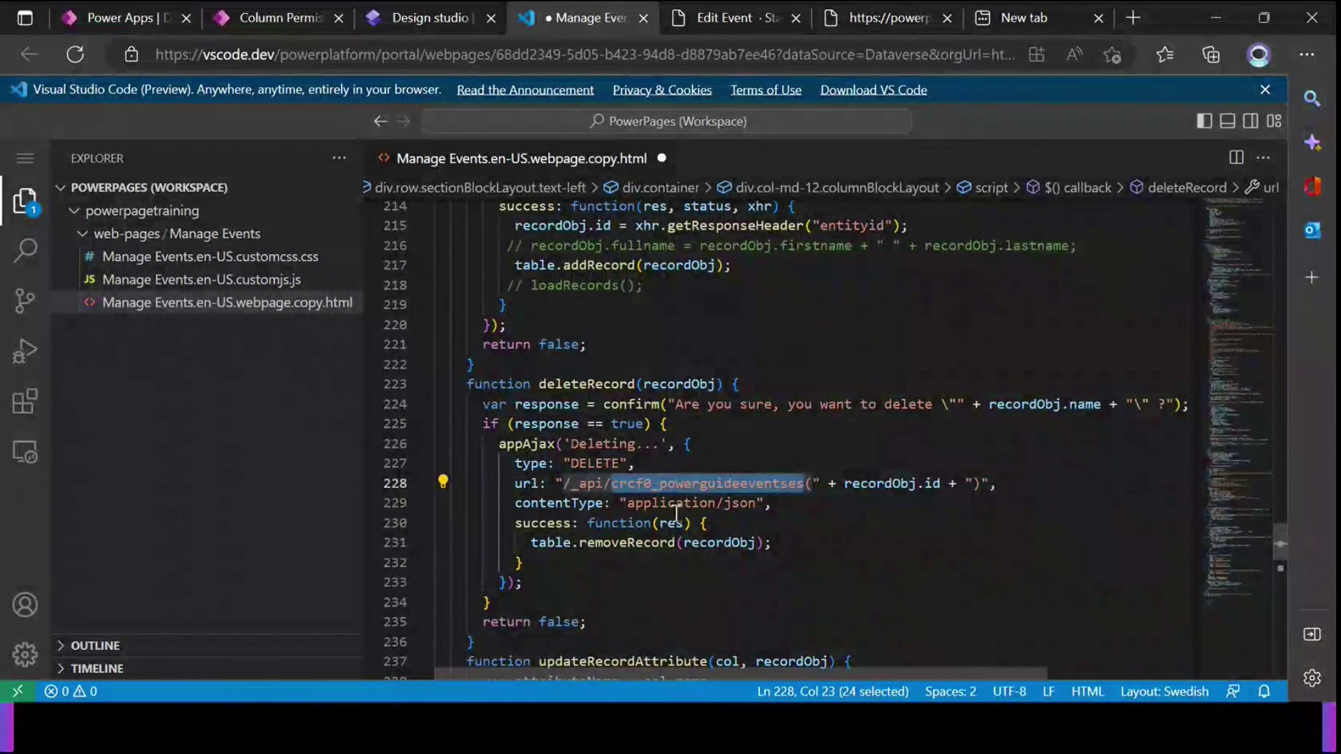
click(734, 482)
double_click(736, 482)
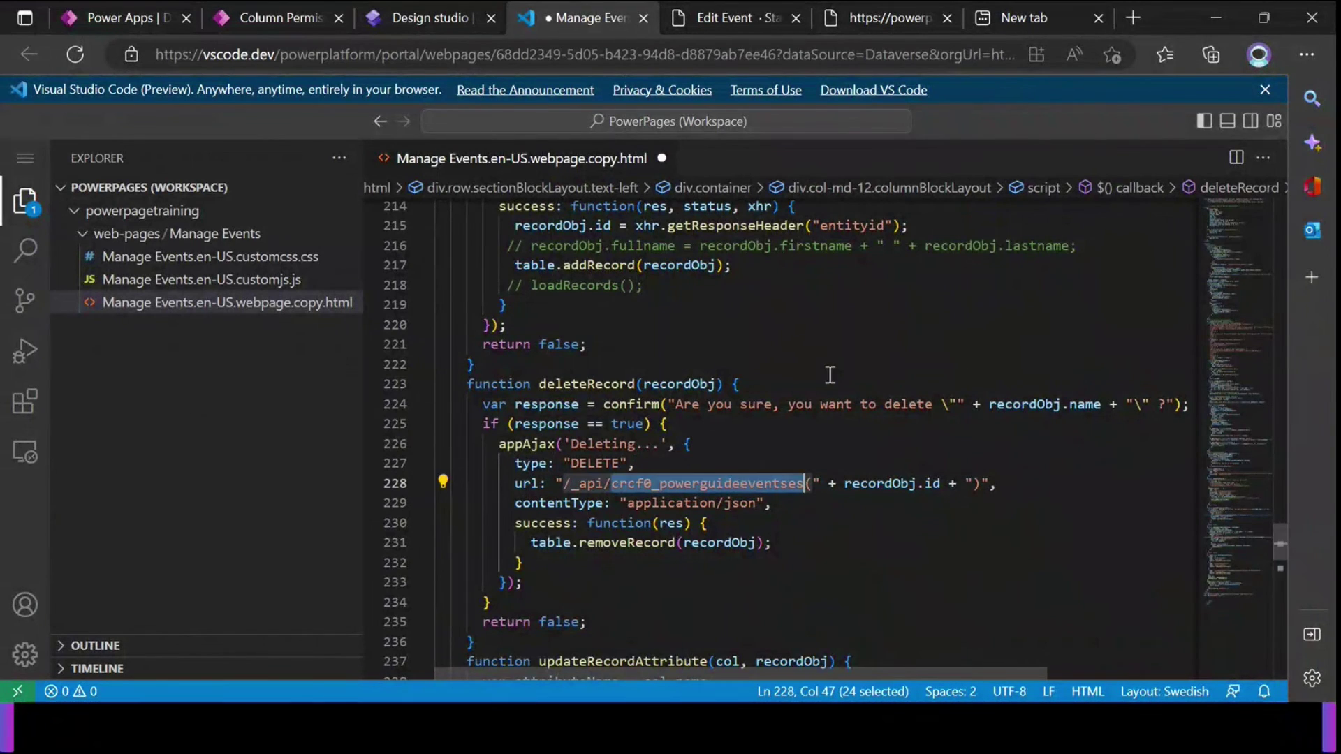
Inspect the PUT request's url line in updateRecordAttribute and highlight its recordObj.id part
scroll(831, 354, down, 5)
click(712, 408)
click(700, 487)
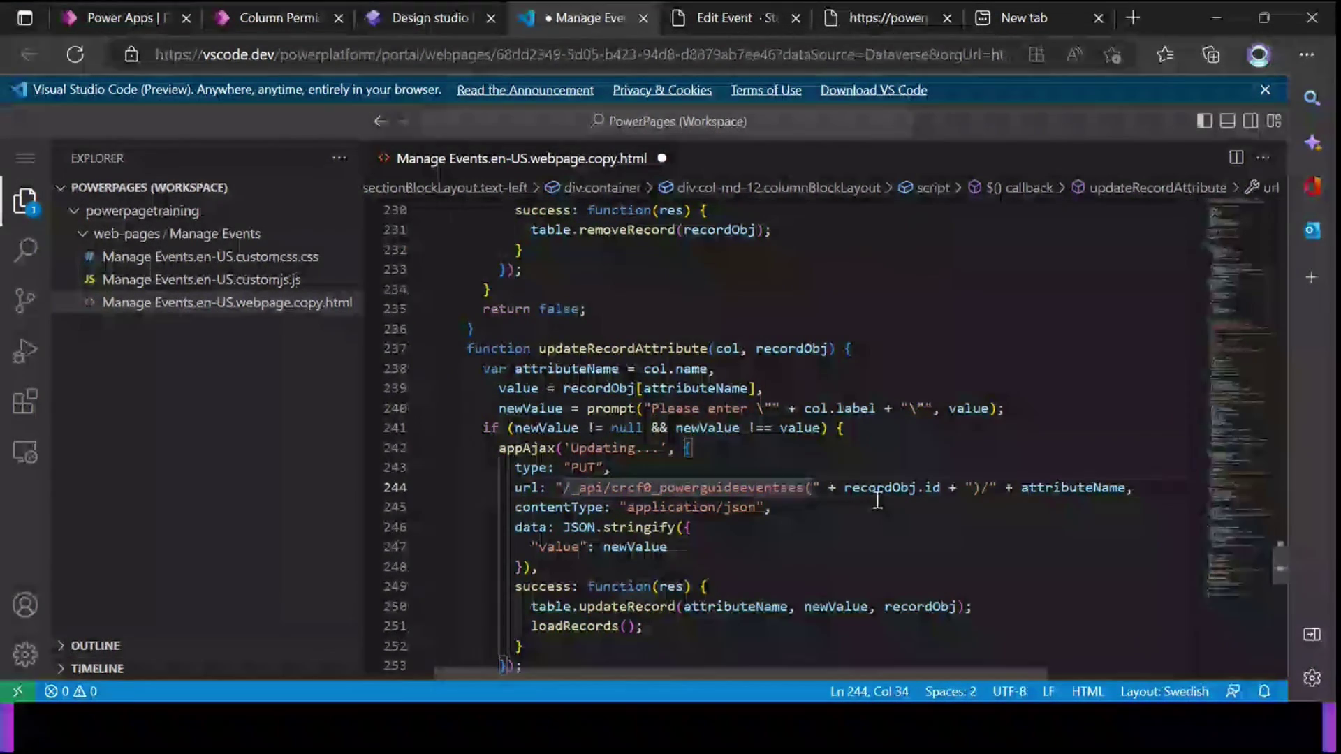
drag(829, 487, 942, 488)
scroll(727, 469, down, 2)
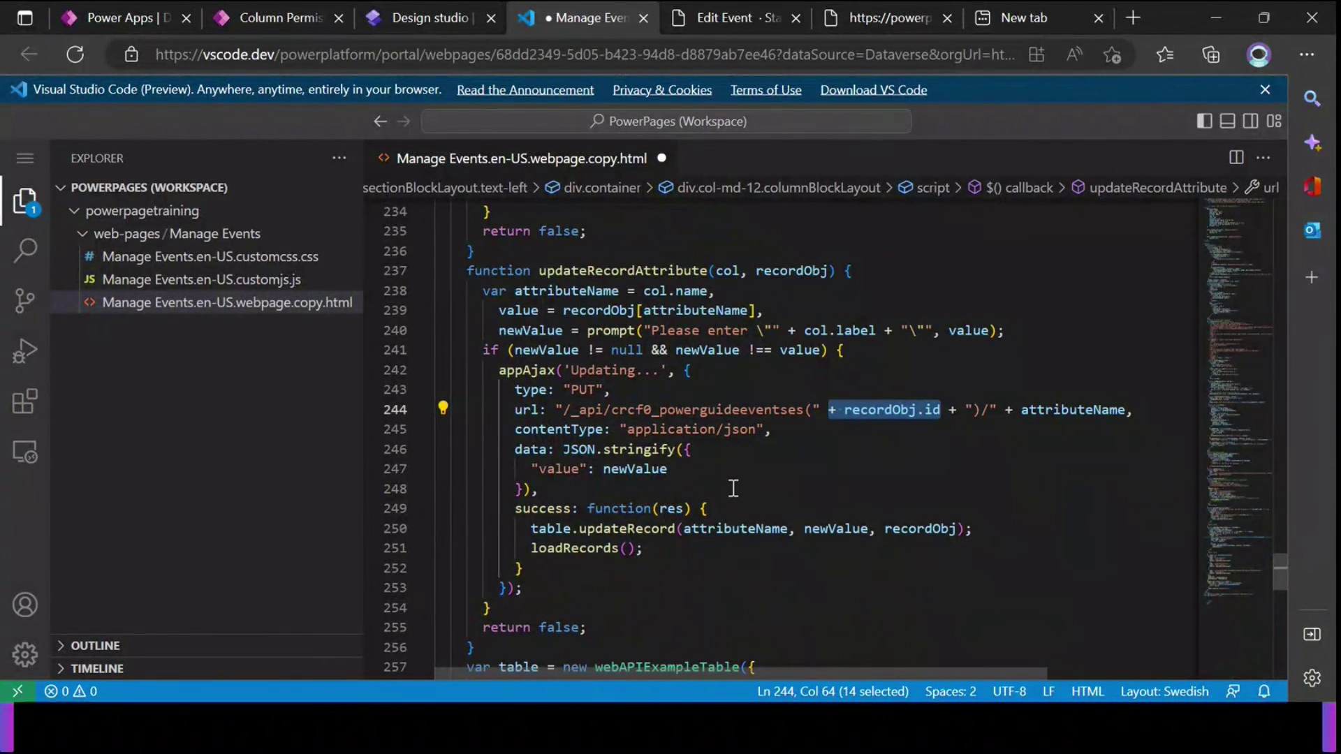
Highlight the updateRecordAttribute function body, then point out its newValue data and contentType line
click(733, 488)
drag(459, 270, 639, 548)
click(670, 468)
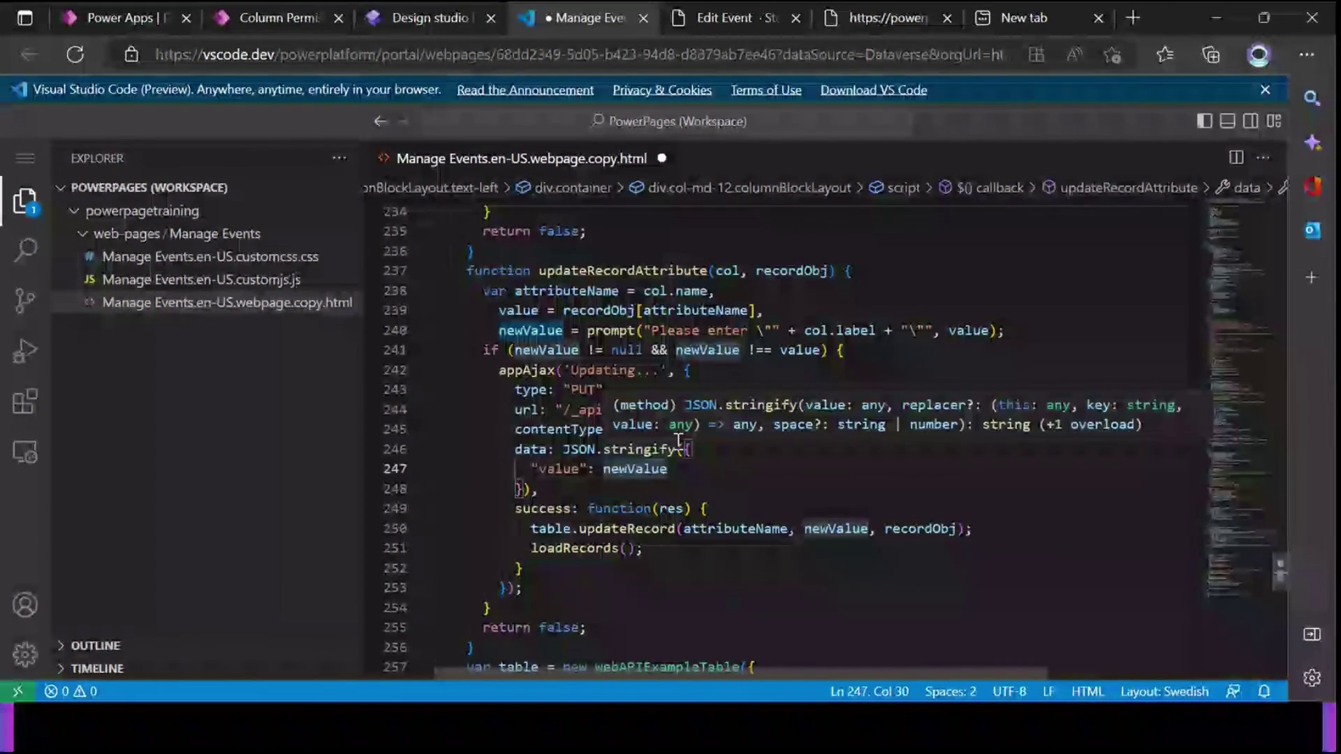
click(684, 429)
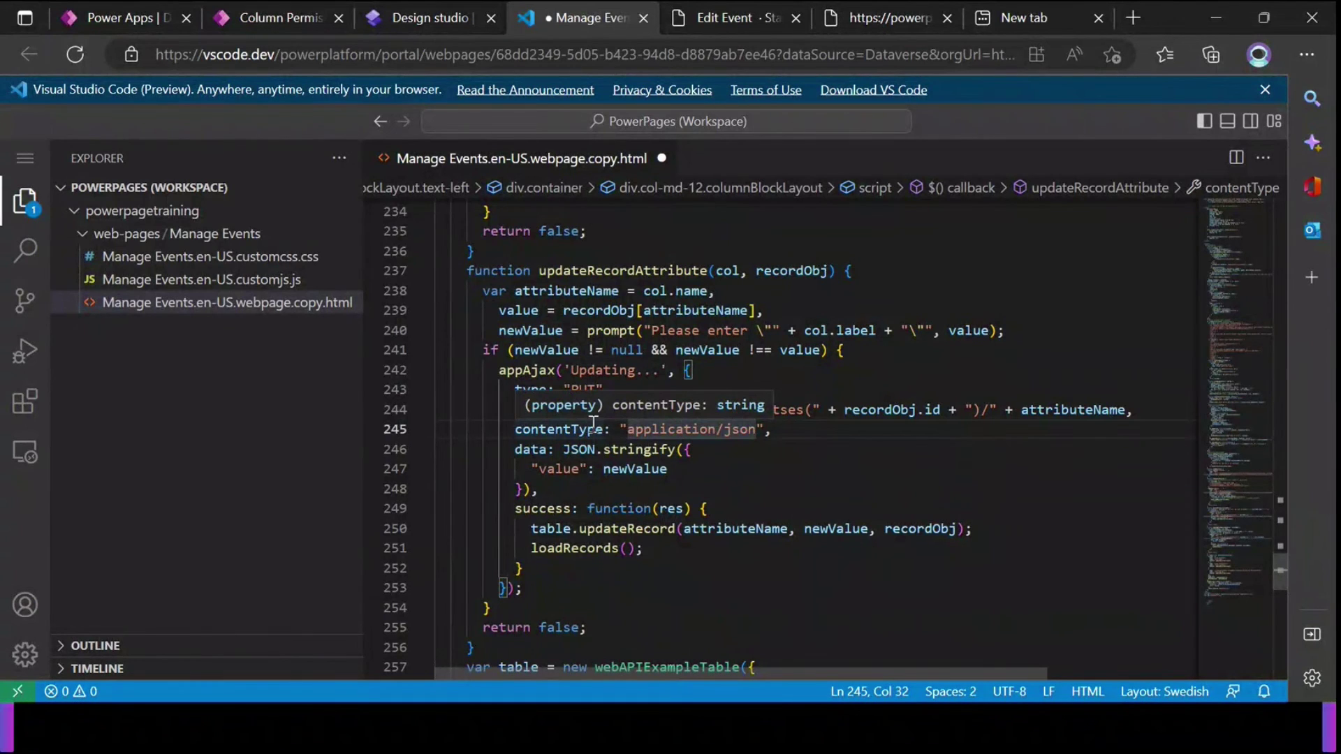
click(593, 428)
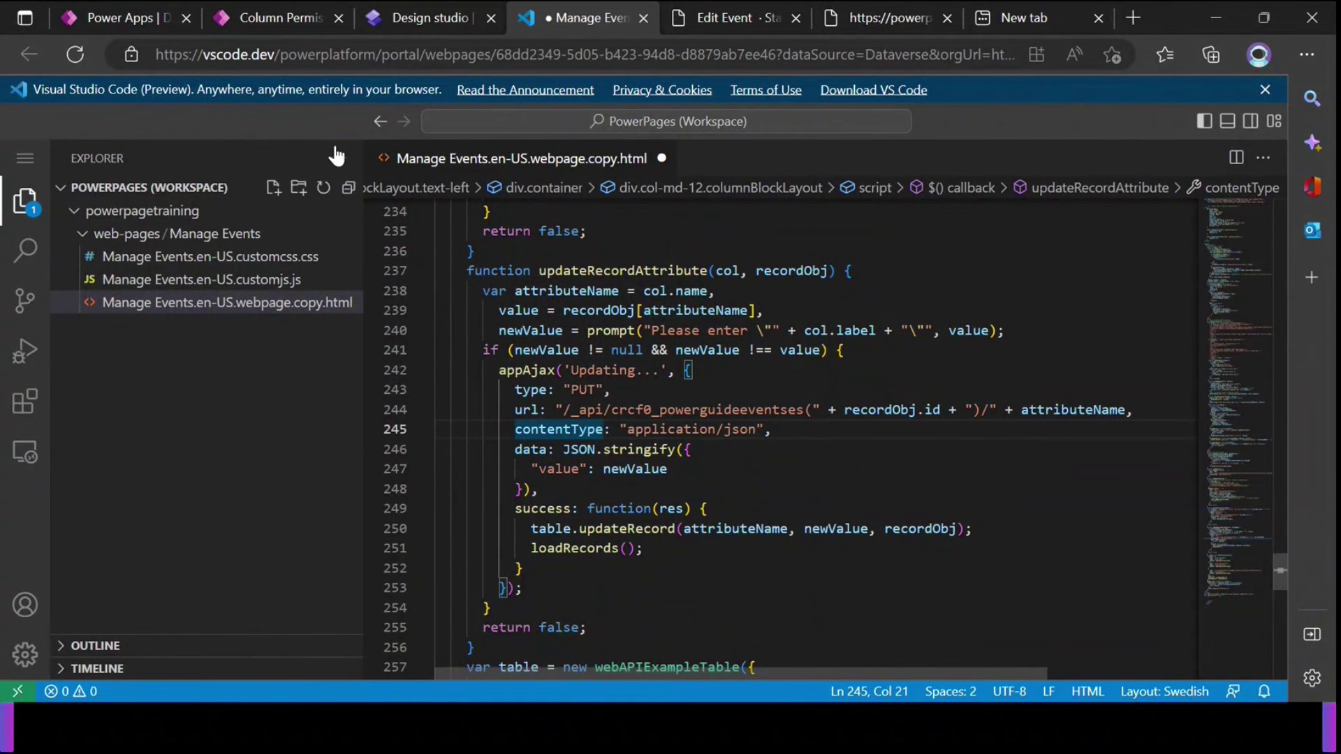
Switch to the Power Pages design studio, dismiss the code sync prompt, and preview the Manage Events page in the browser
click(419, 18)
click(794, 452)
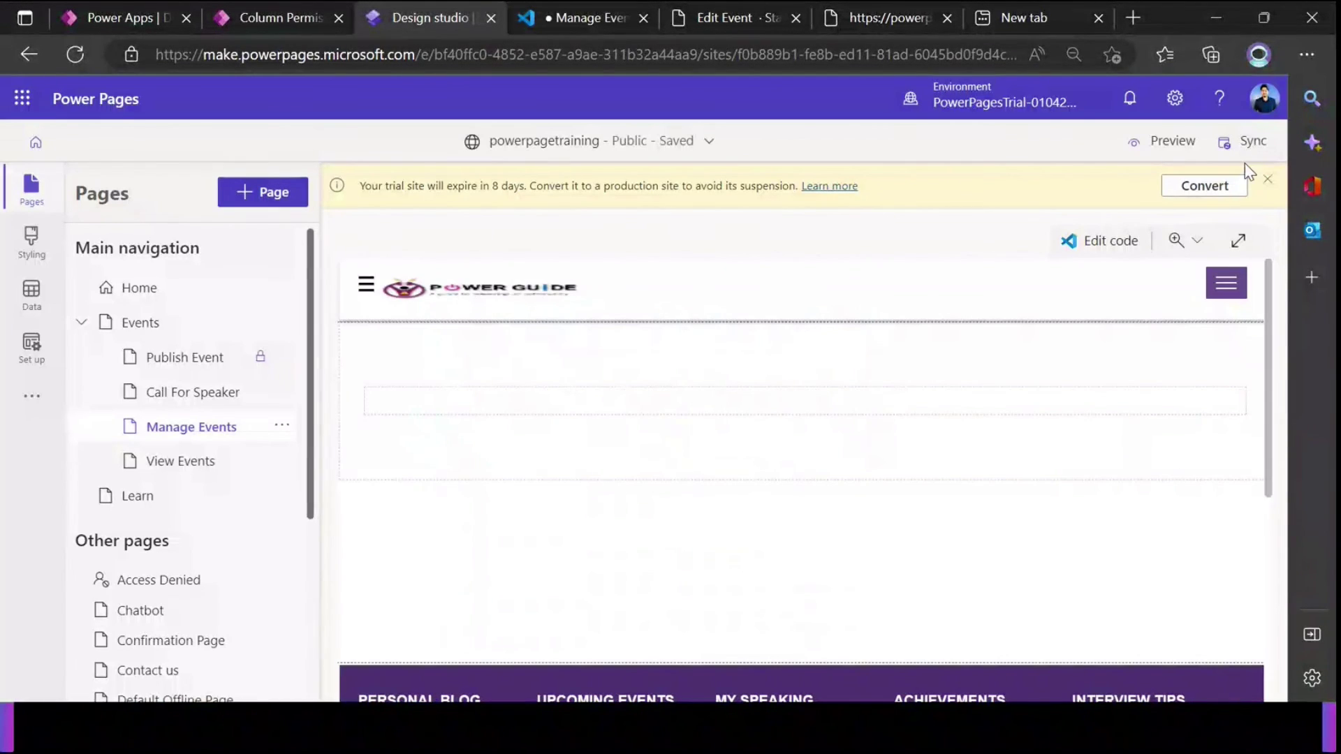
click(1153, 141)
click(1062, 192)
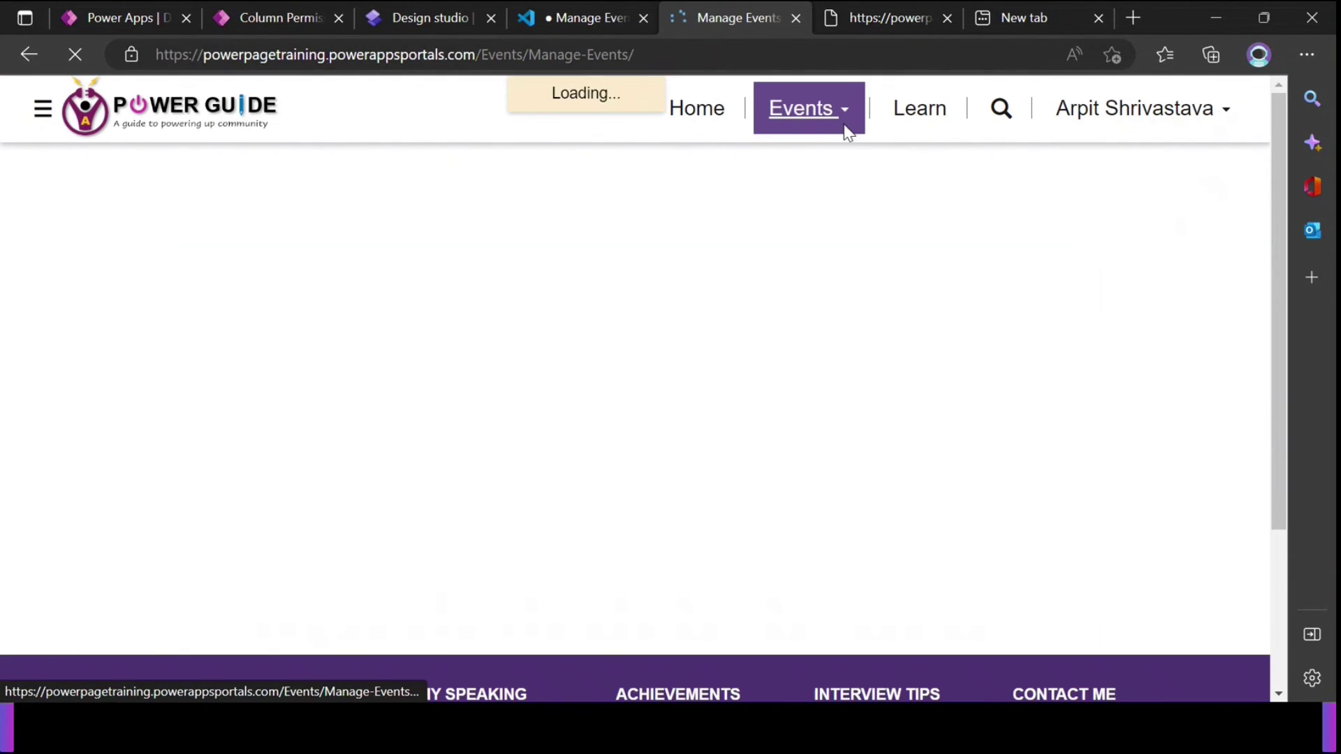
click(845, 125)
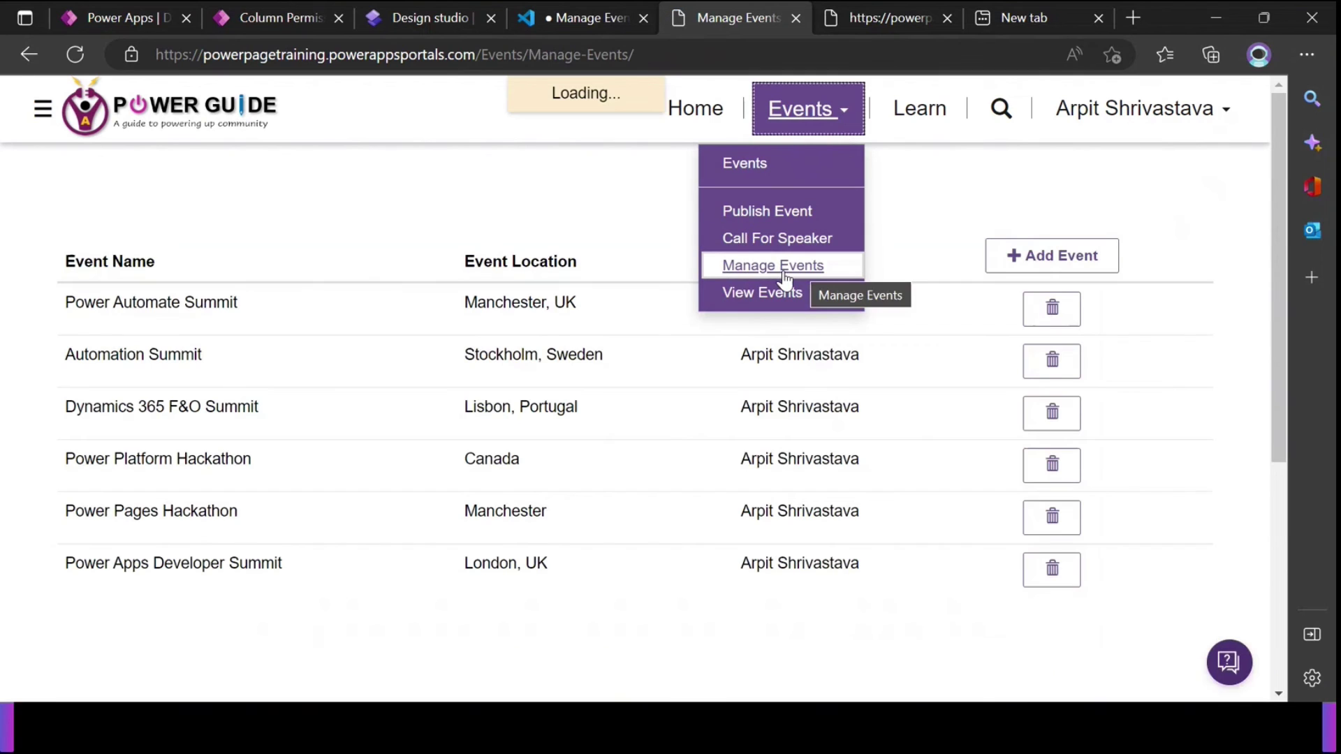
click(487, 149)
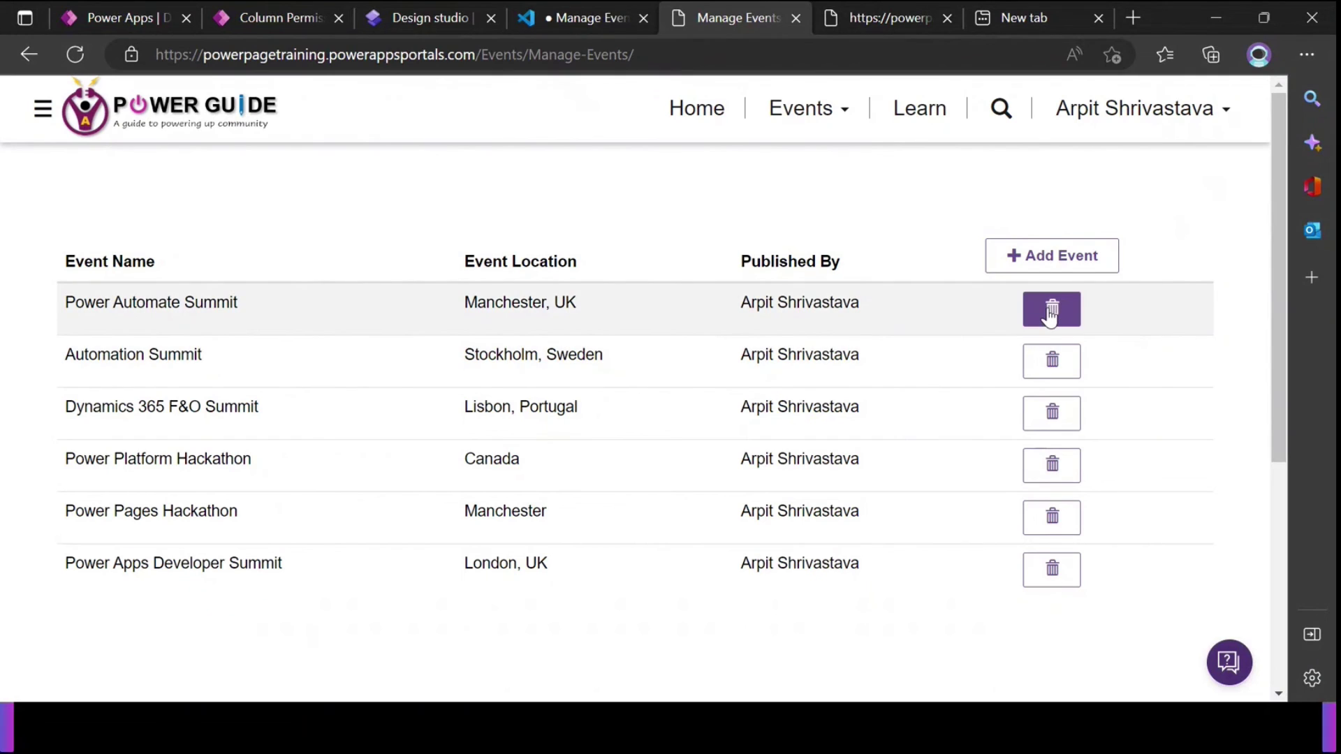
Add a new event record and set its Event Name to "Power Page Hackathon"
click(1041, 265)
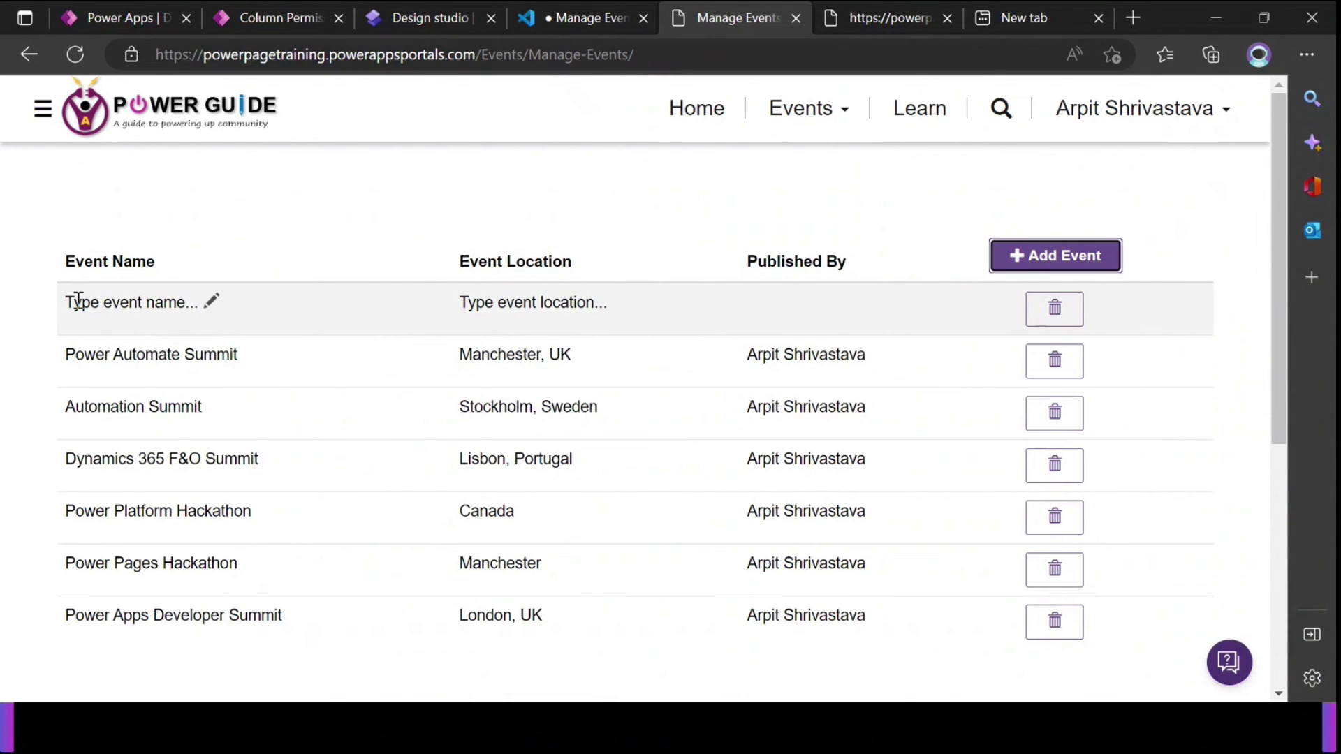
click(135, 305)
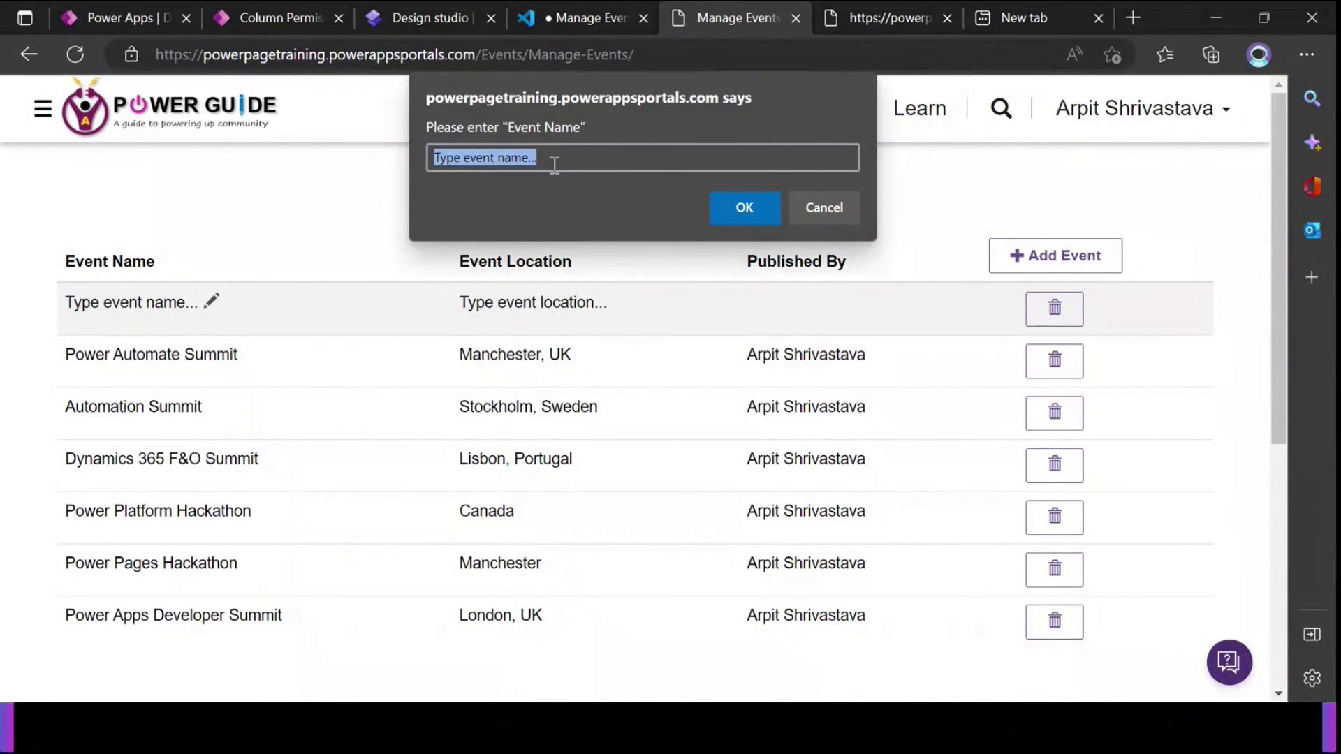
text(P)
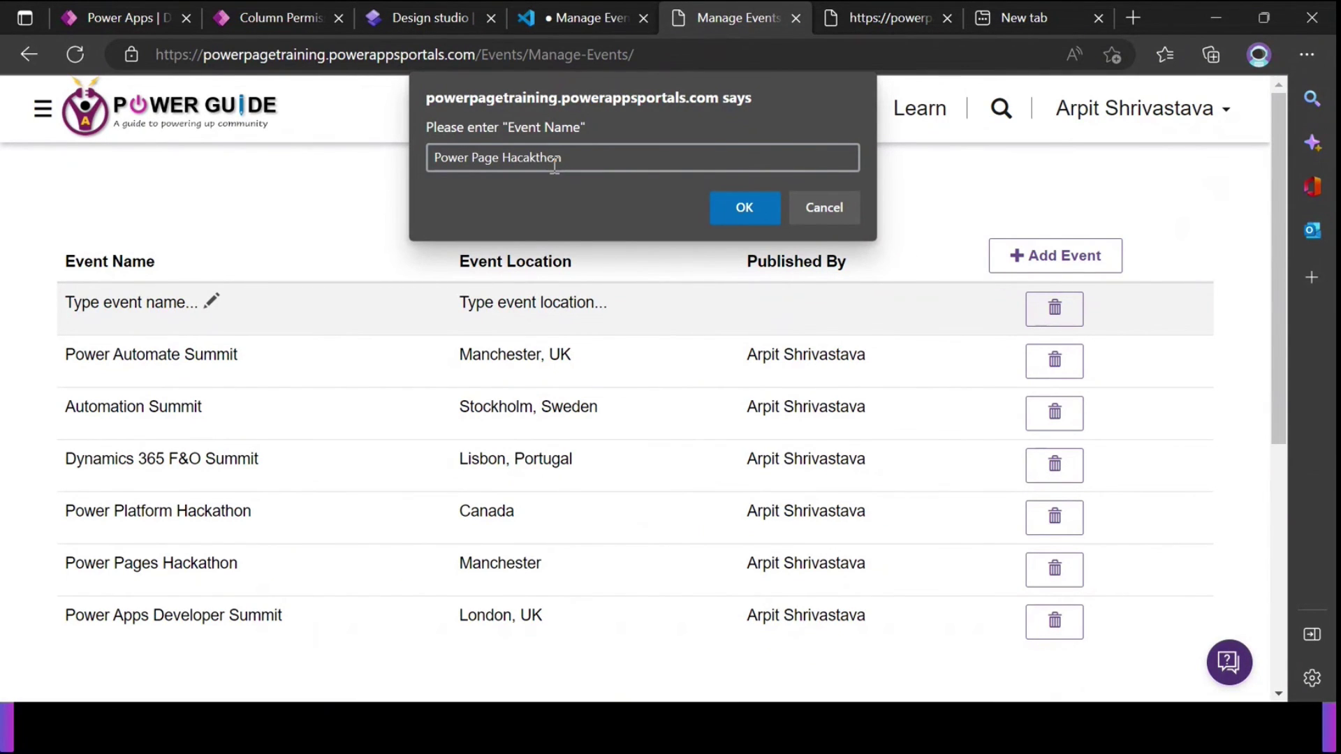
text(ower Page Hack)
click(744, 210)
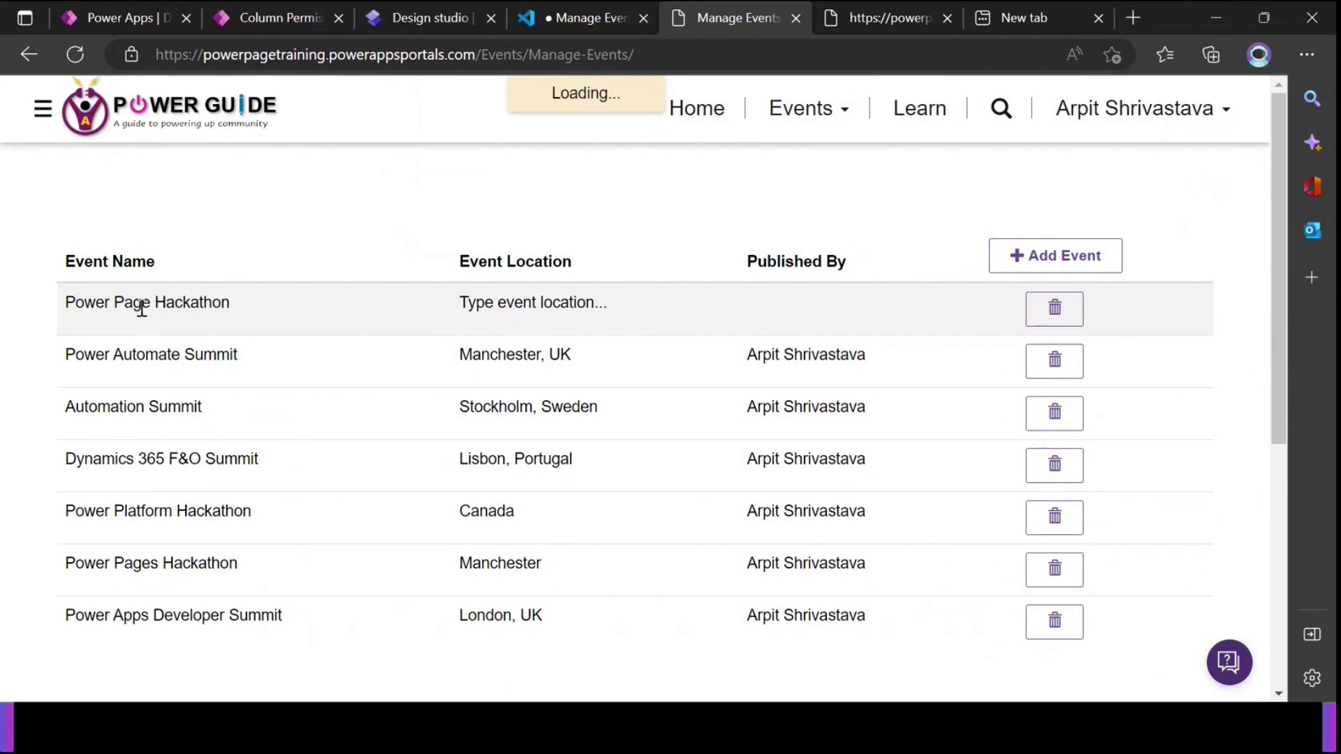
Set the new event's Event Location to "Bangalore, India"
click(604, 303)
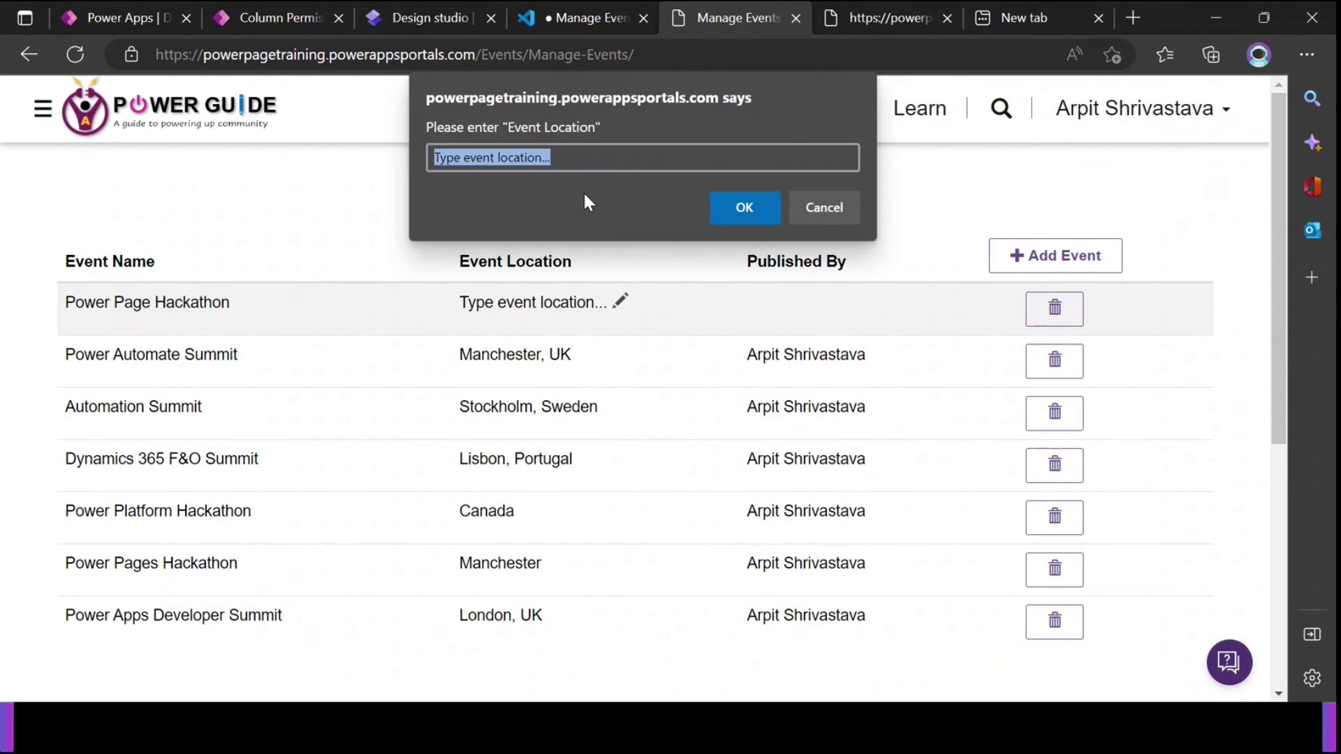
text(Bang)
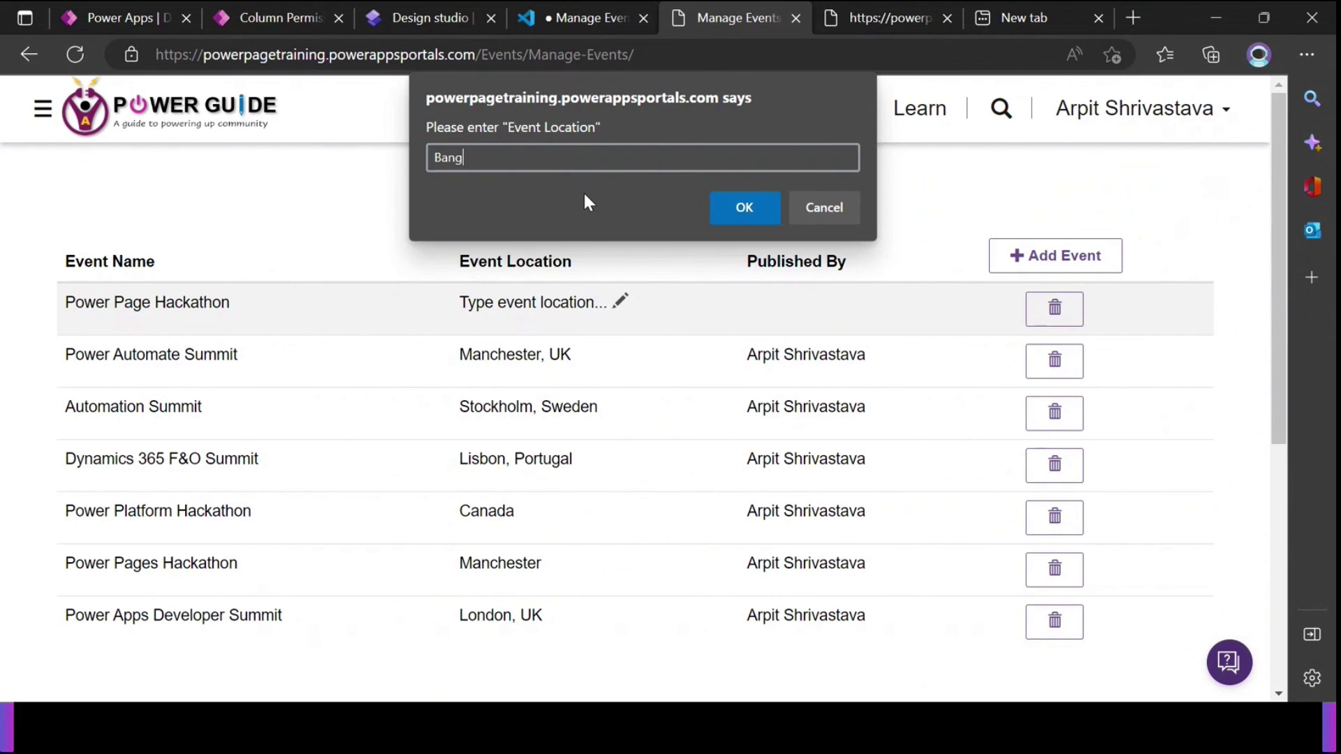
text(alore, India)
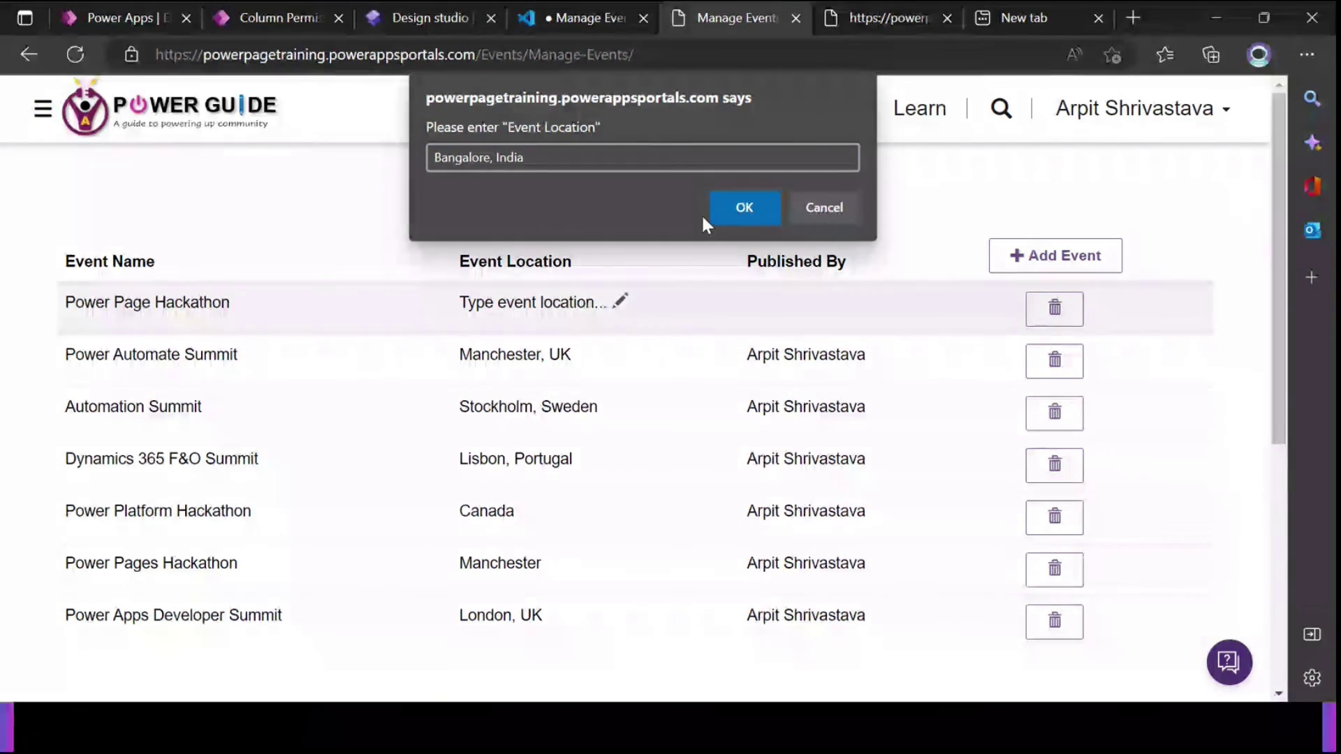
click(741, 208)
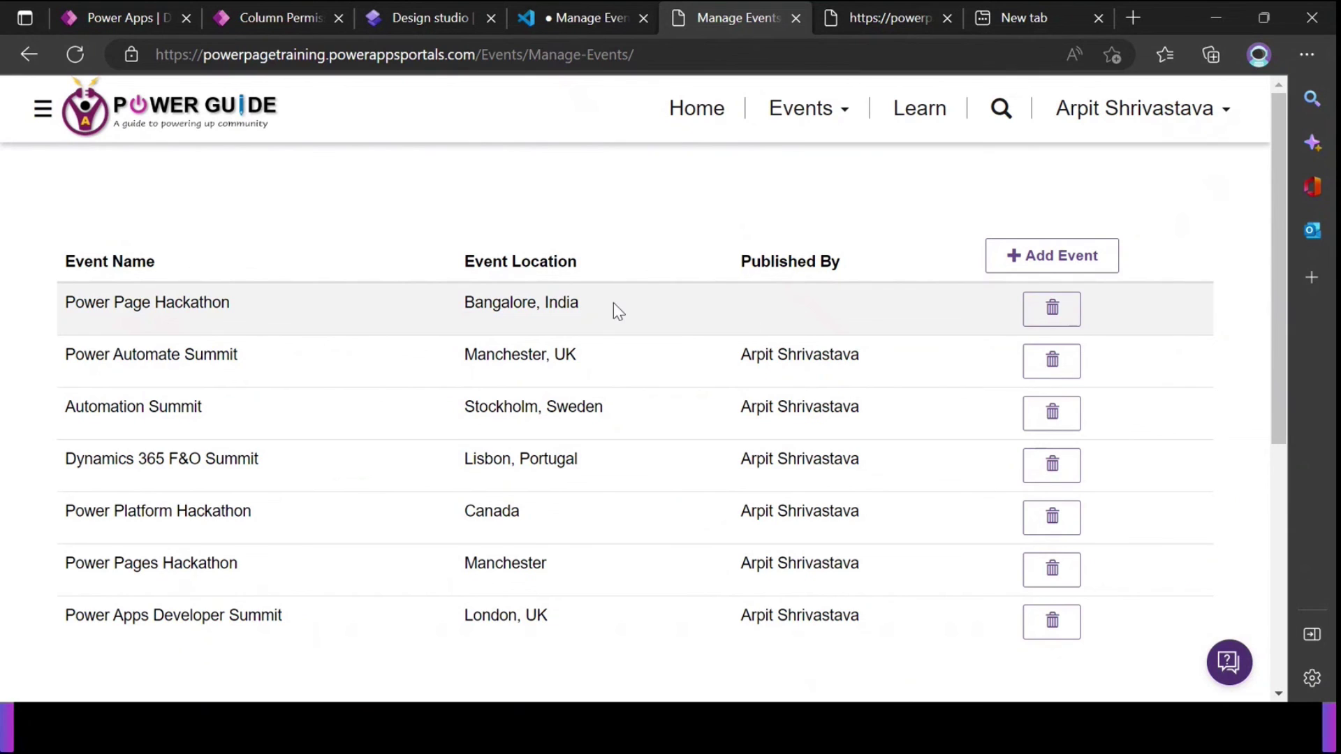
Reload the Manage Events page and check the Power Page Hackathon row, including its Published By column
click(75, 54)
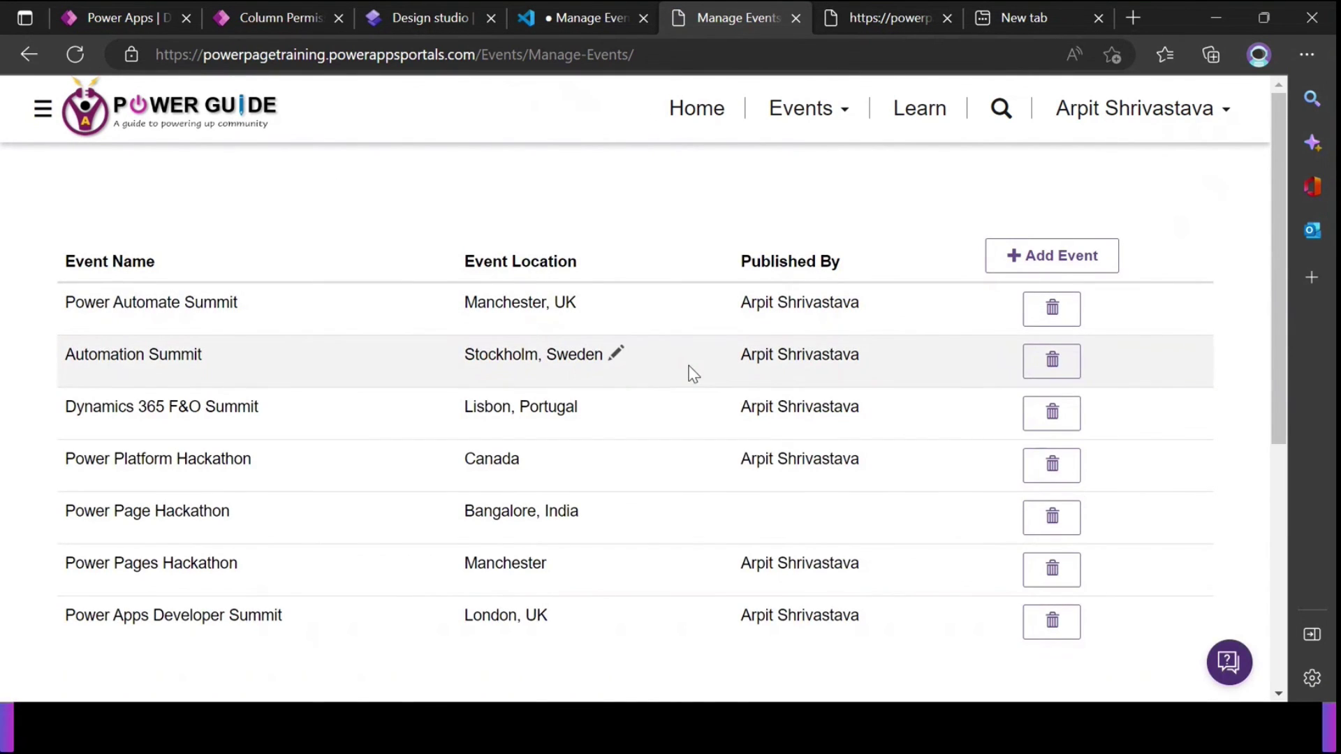
scroll(665, 348, down, 4)
scroll(703, 354, up, 4)
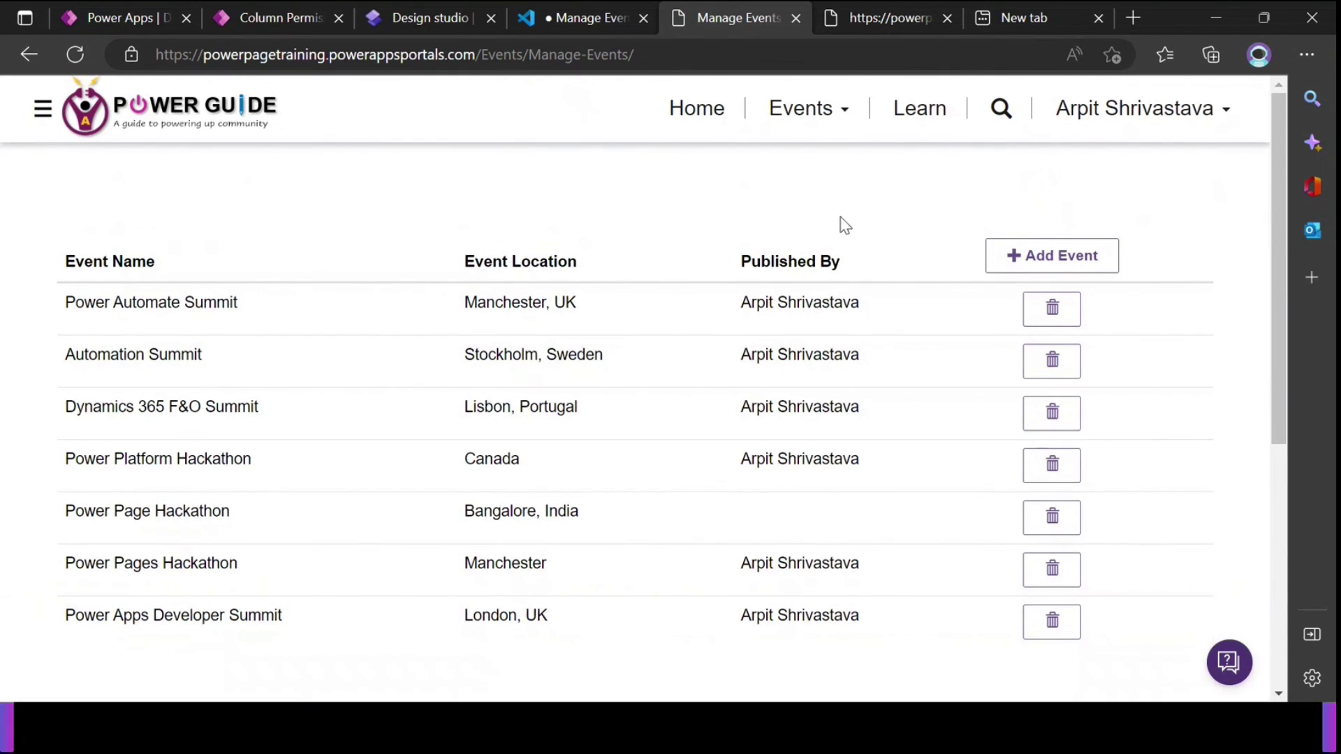
Reload the Manage Events page, and save the Manage Events.en-US.webpage.copy.html file in Visual Studio Code
click(75, 54)
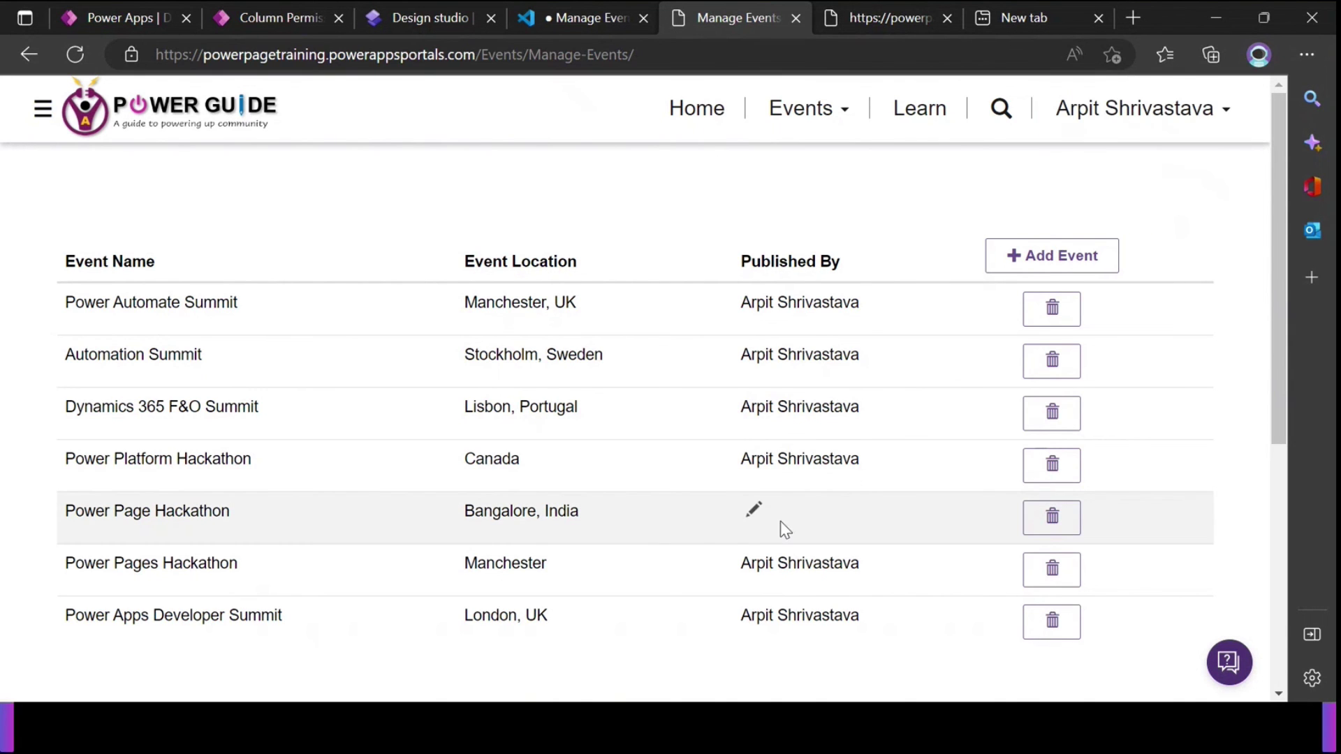
click(559, 20)
scroll(610, 386, up, 10)
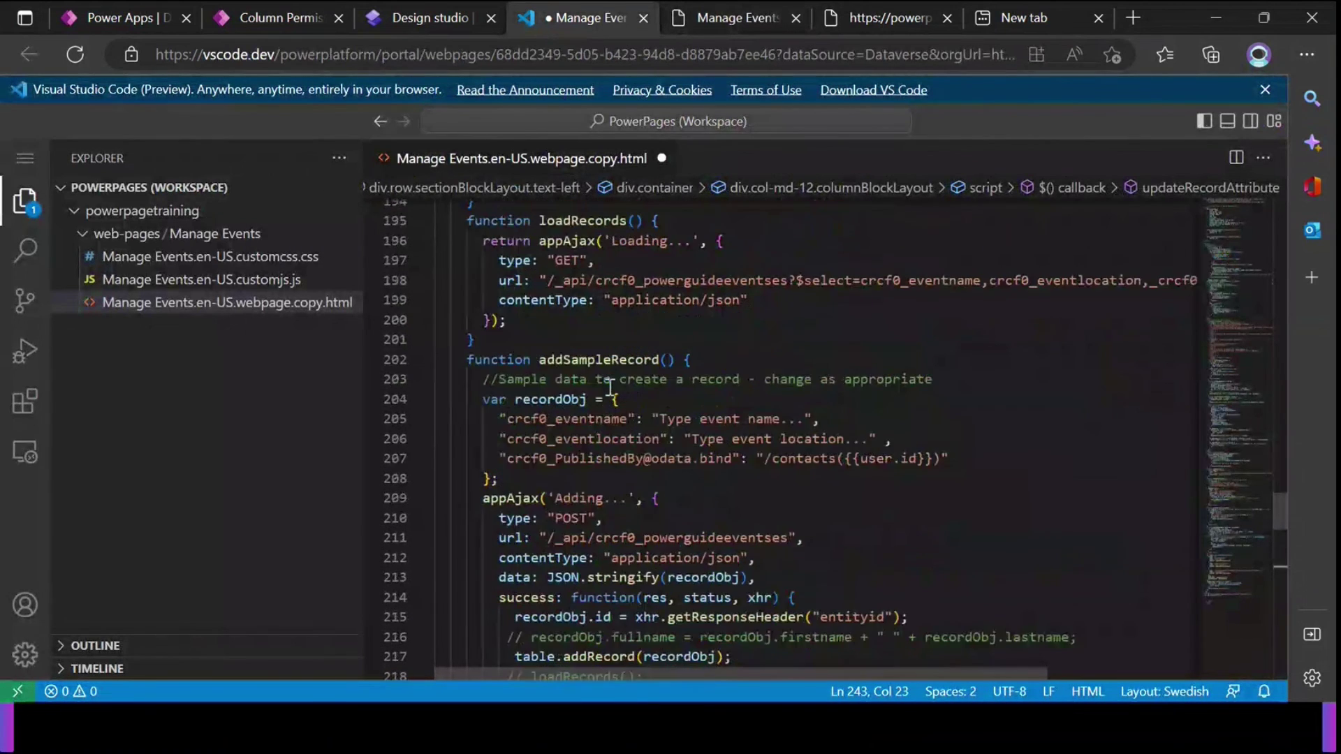
scroll(609, 386, up, 3)
scroll(636, 355, up, 3)
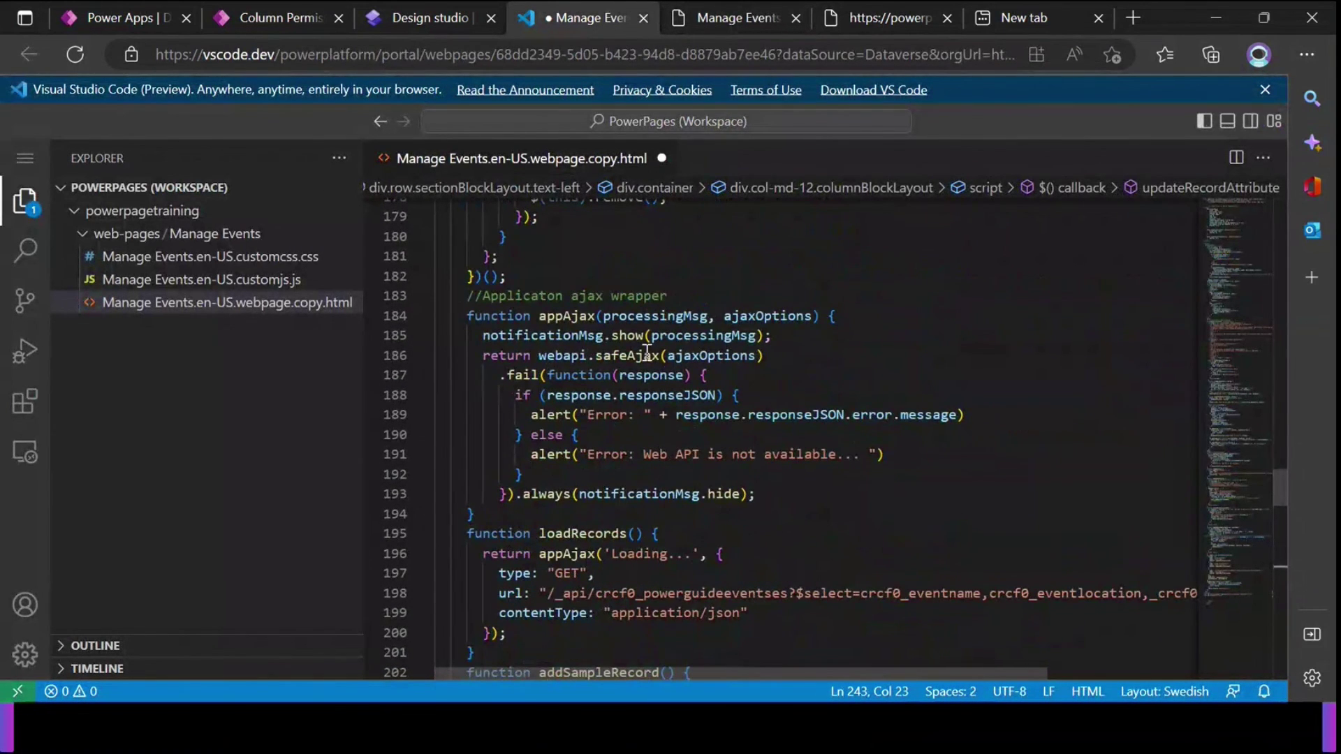
scroll(646, 354, up, 2)
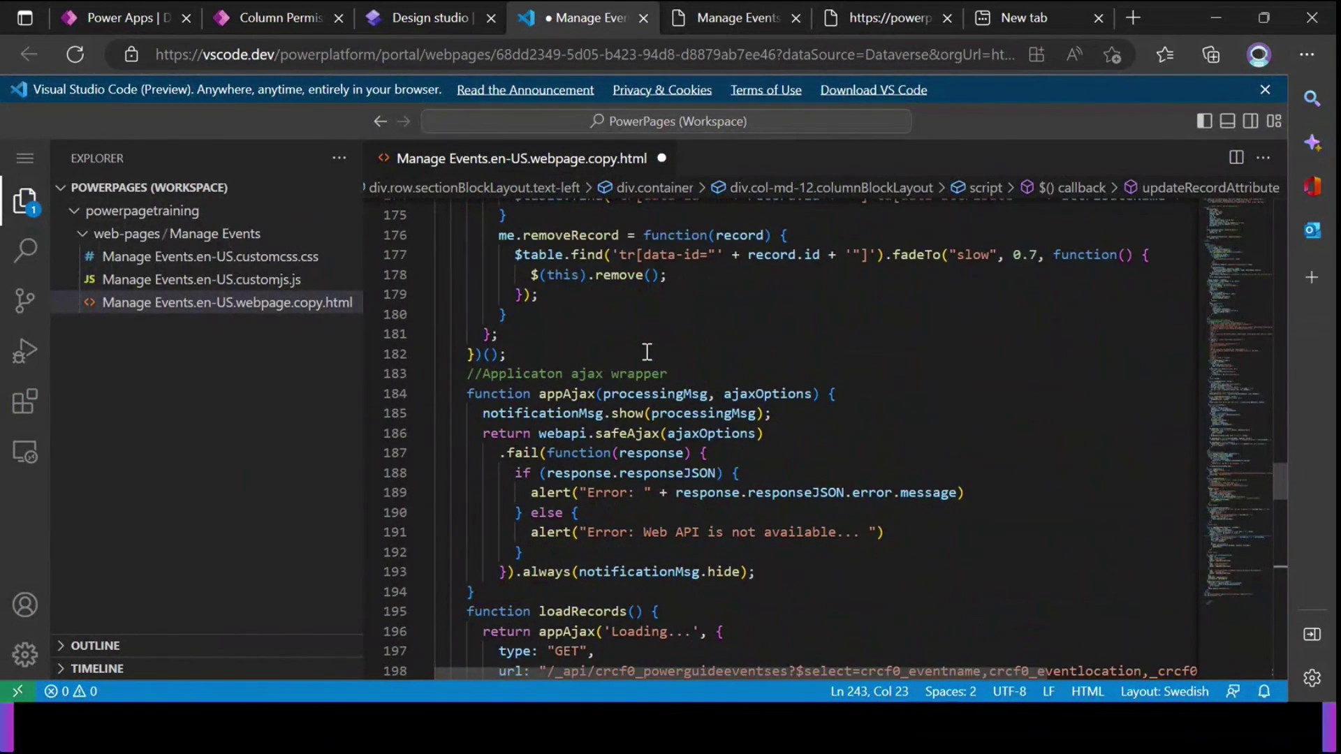
scroll(647, 351, up, 8)
click(692, 373)
key(ctrl+s)
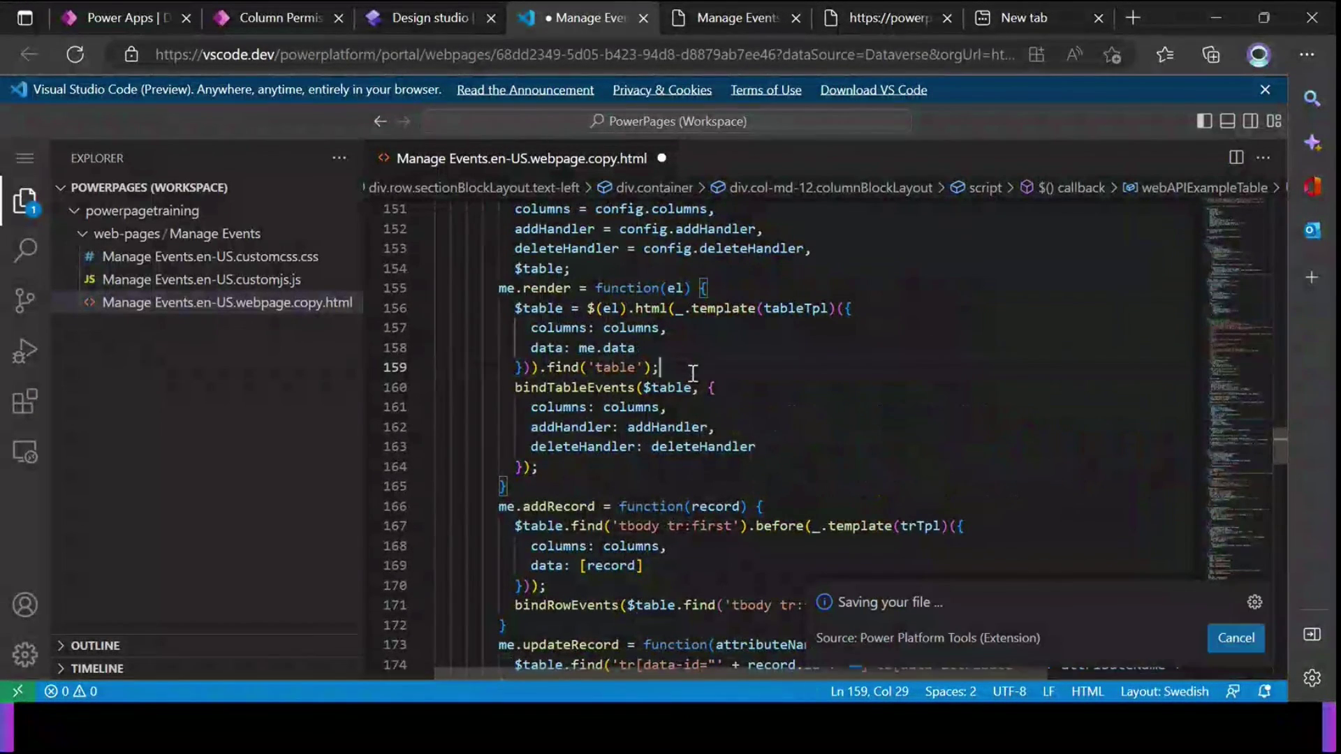
Preview the Manage Events page from the Power Pages design studio and delete the Power Page Hackathon event
click(421, 21)
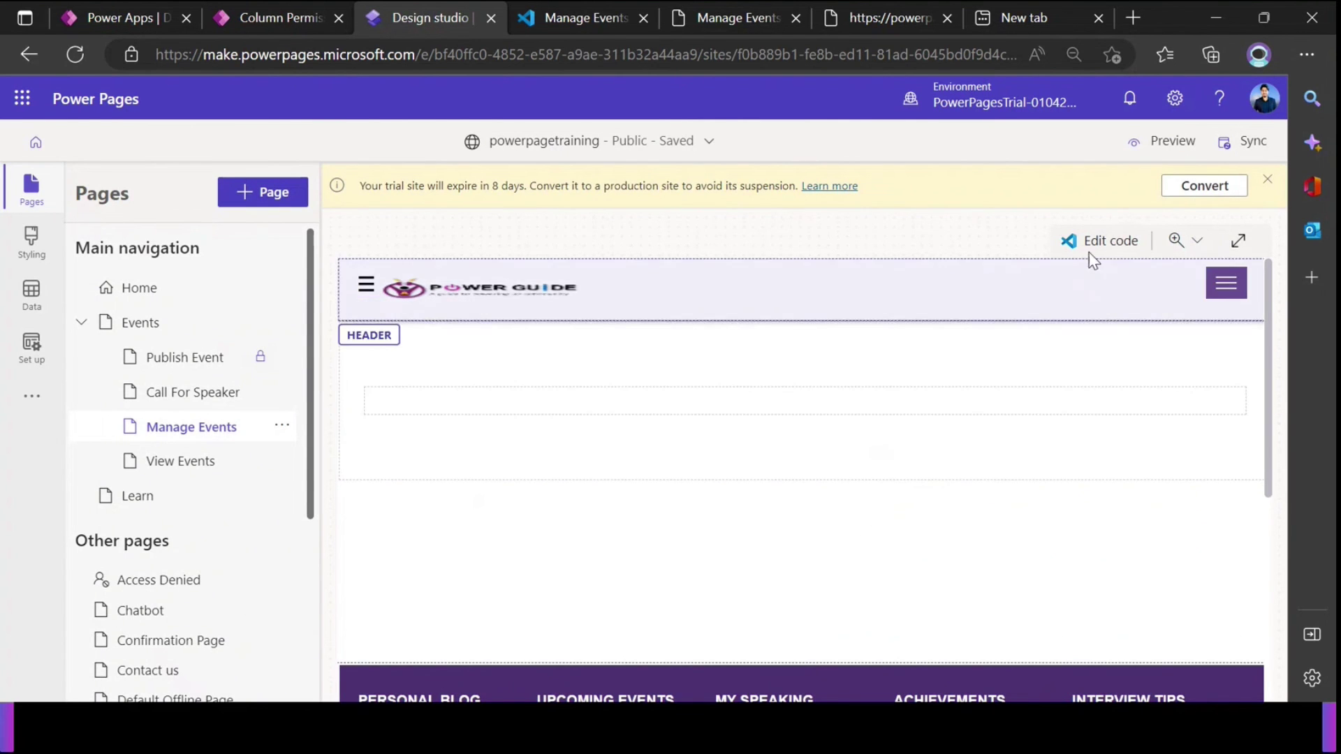
click(1170, 155)
click(1070, 196)
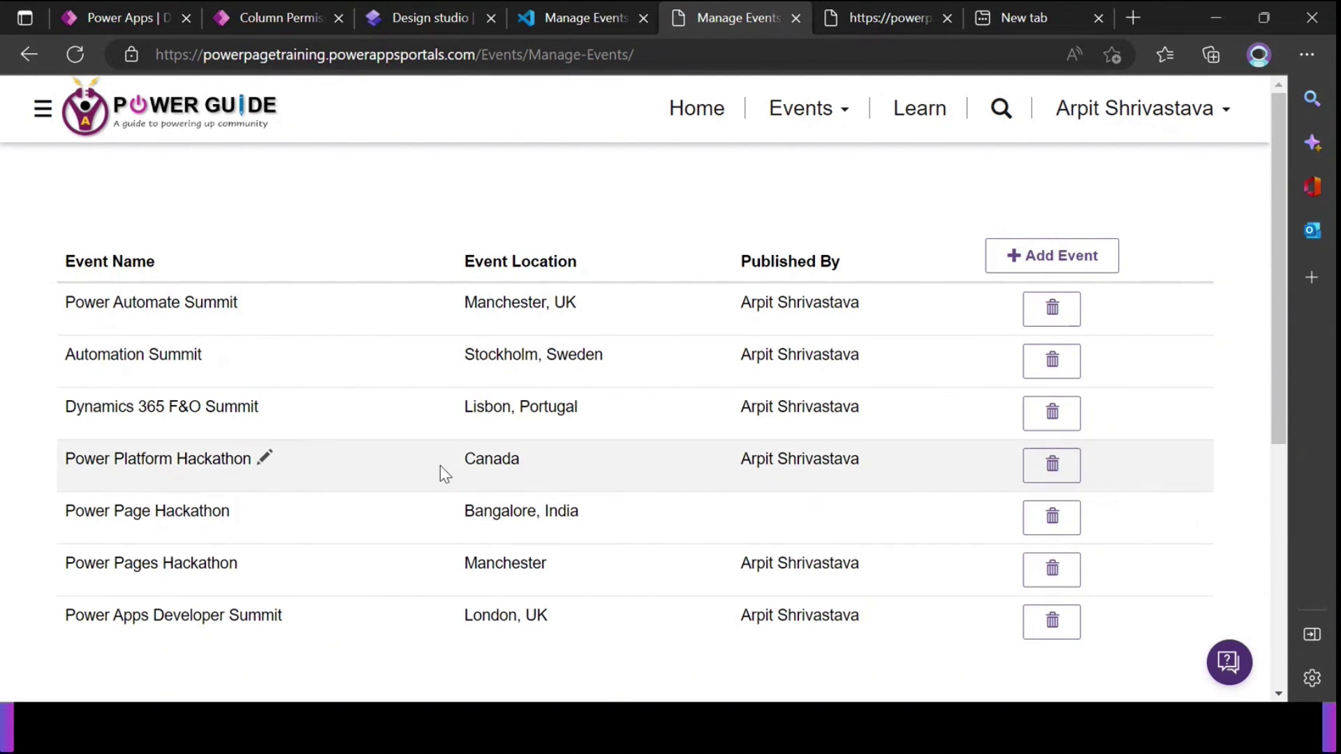
click(1051, 518)
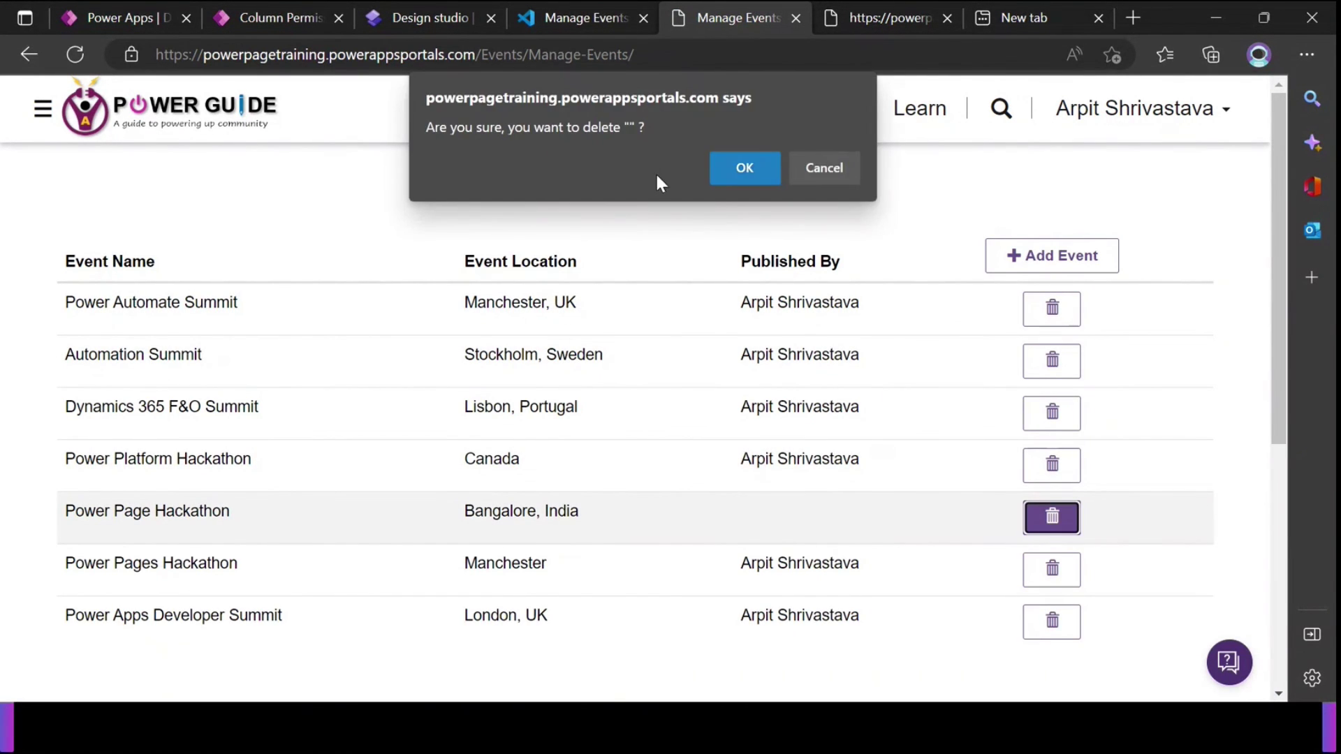
click(745, 173)
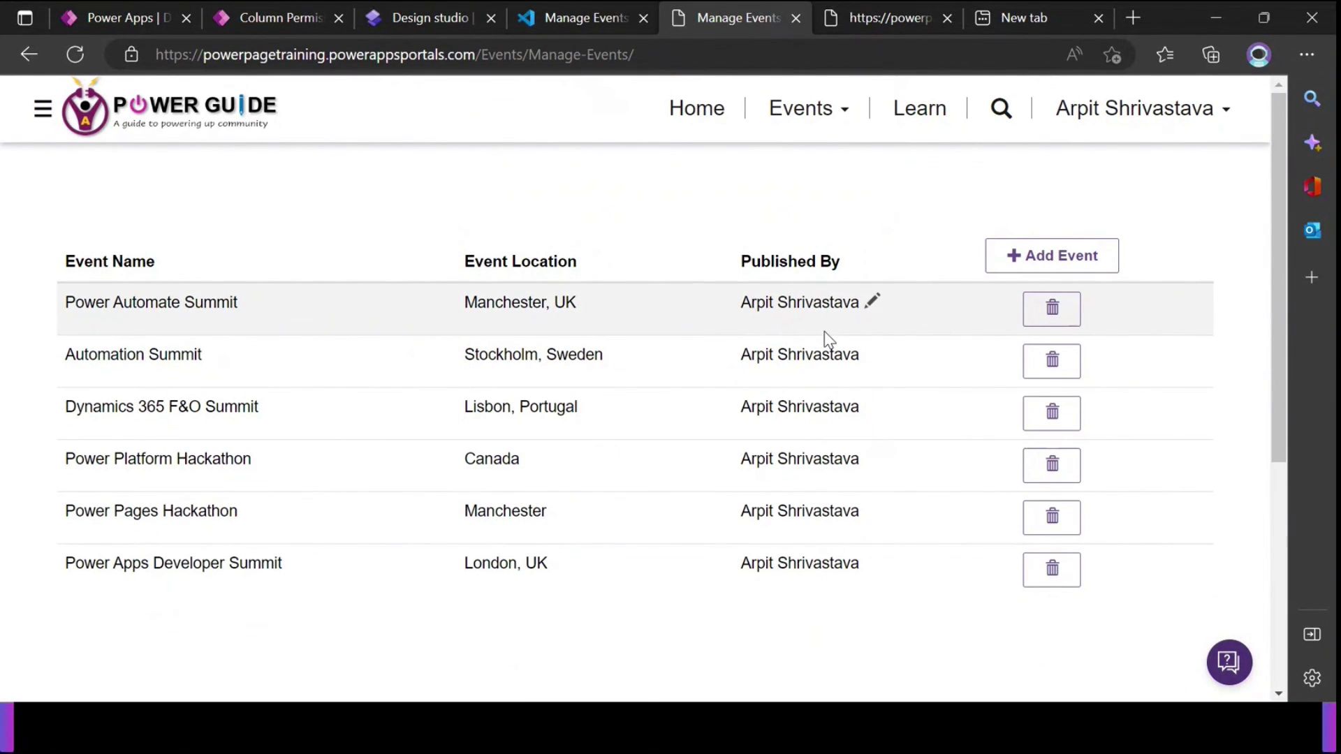
Add a new event record and set its Event Name to "PowerApps Hackathon"
click(1034, 258)
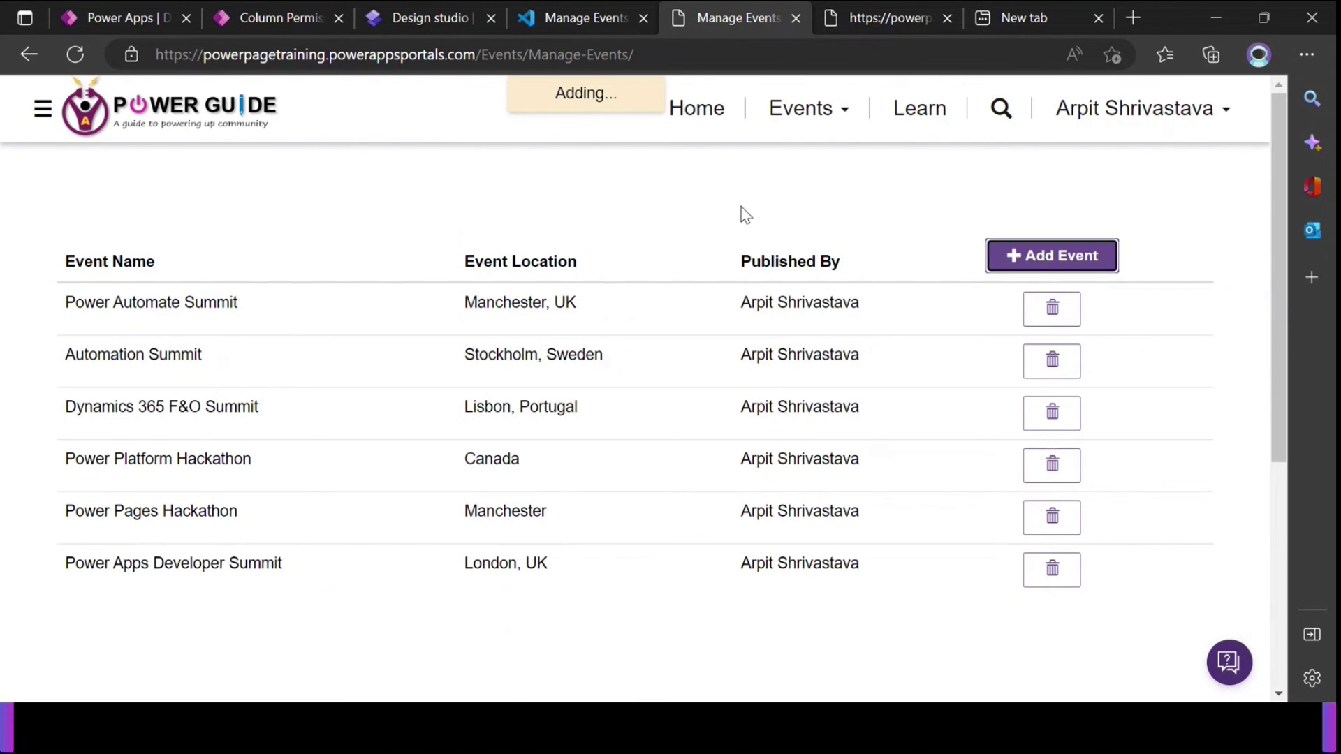
click(206, 304)
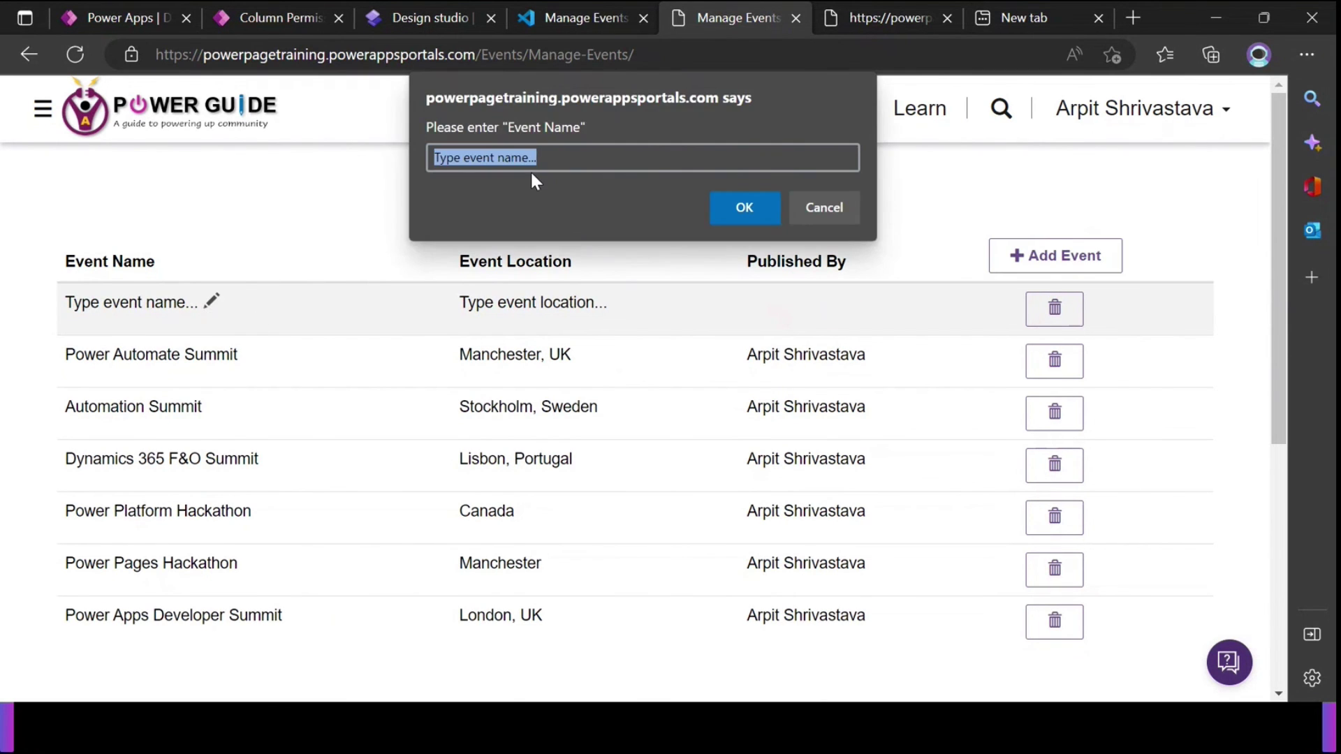
text(P)
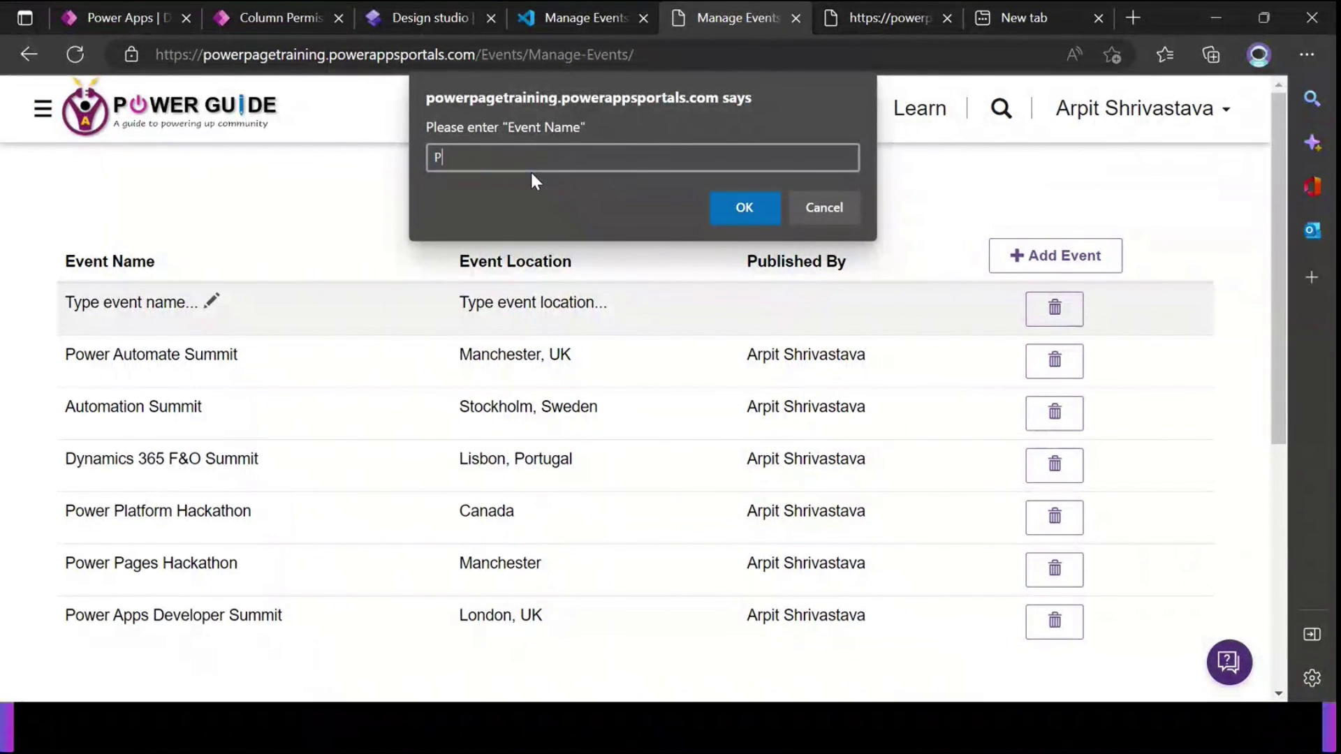
text(owerApps Hackathon)
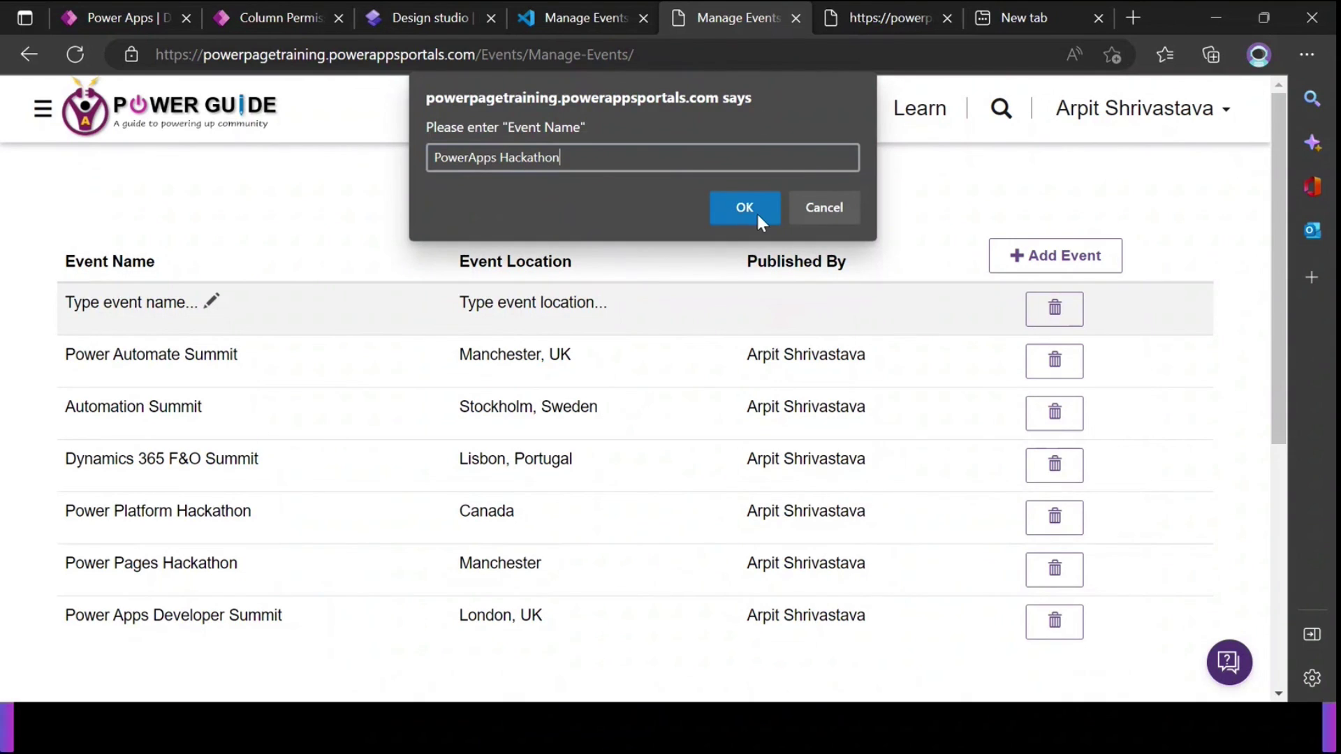
click(754, 209)
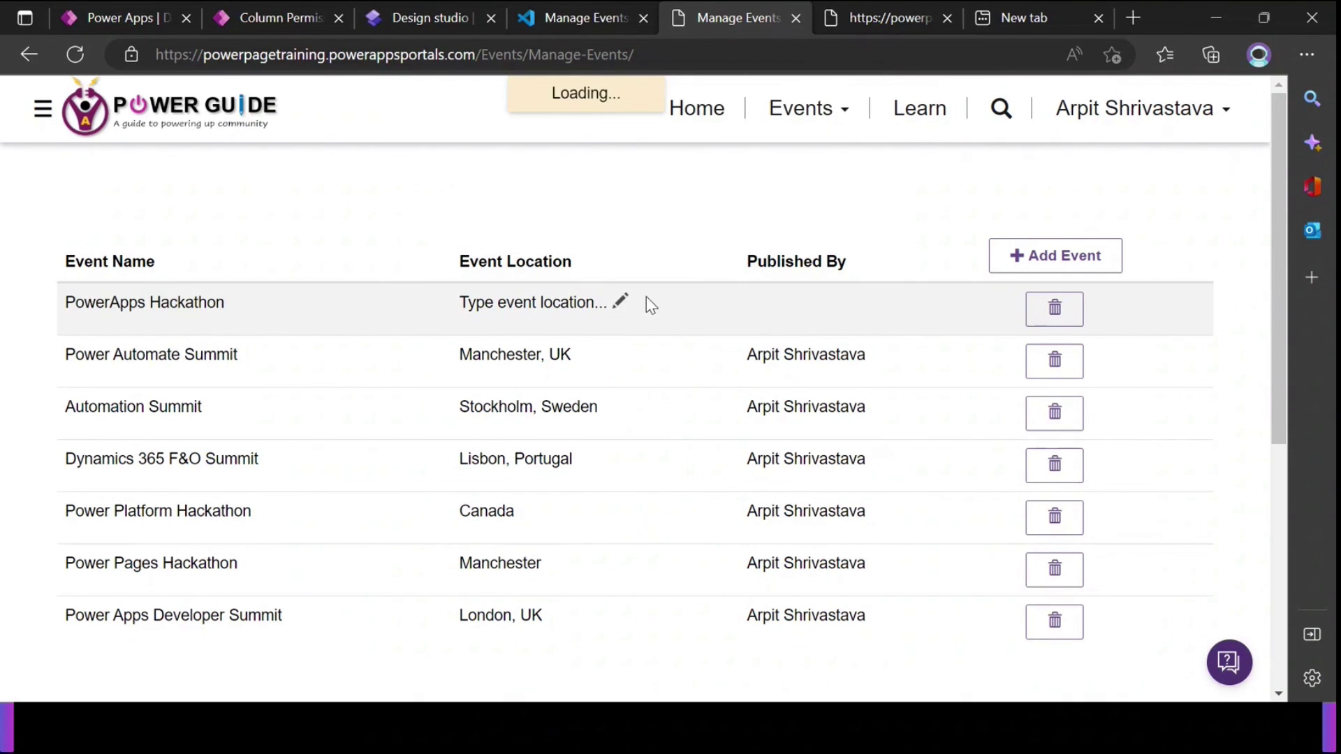
Set the new event's Event Location to "Pune, India"
click(618, 302)
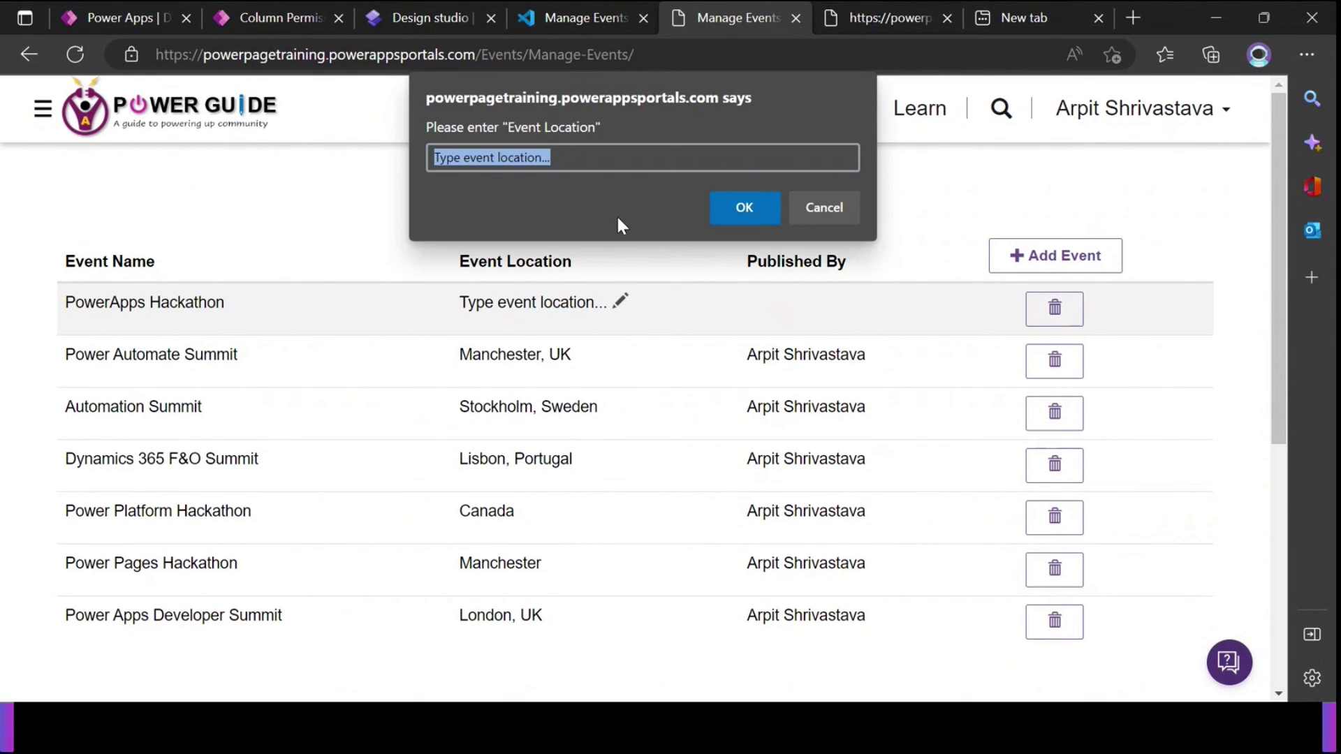
text(Pun)
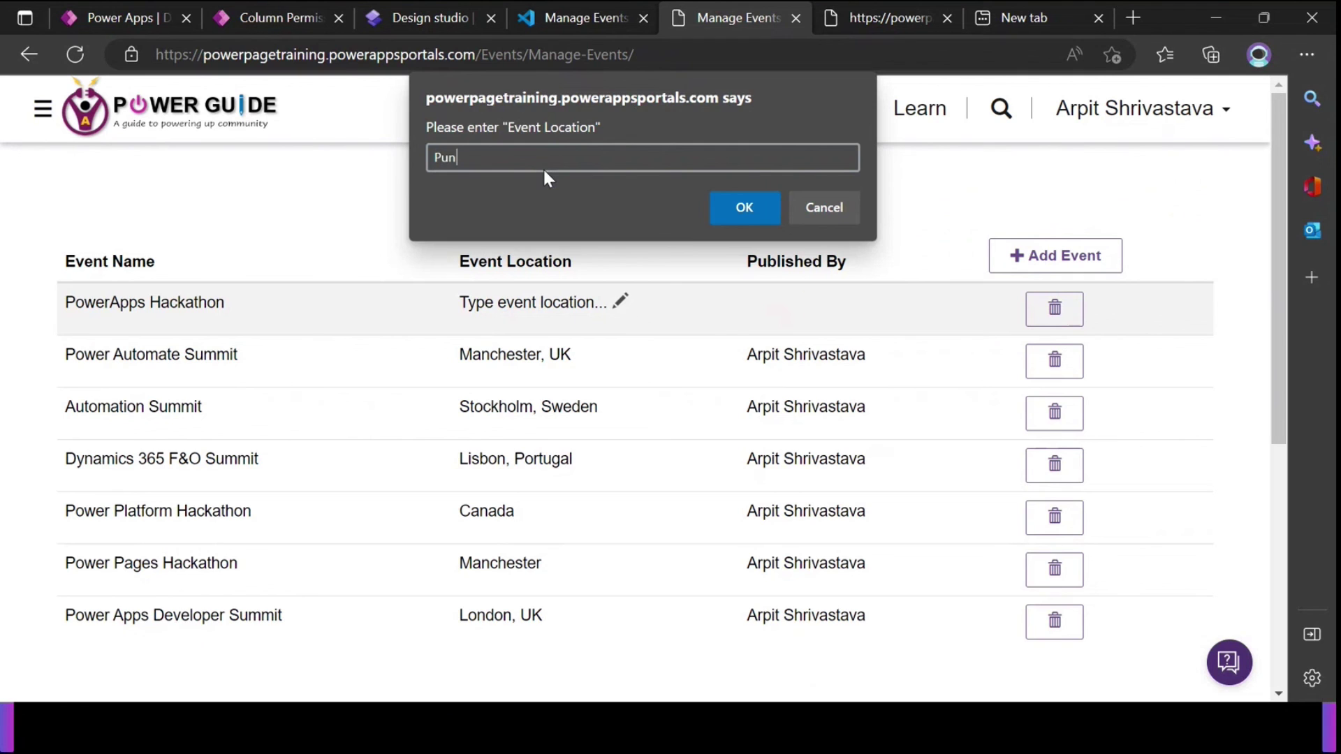
text(e, India)
click(746, 218)
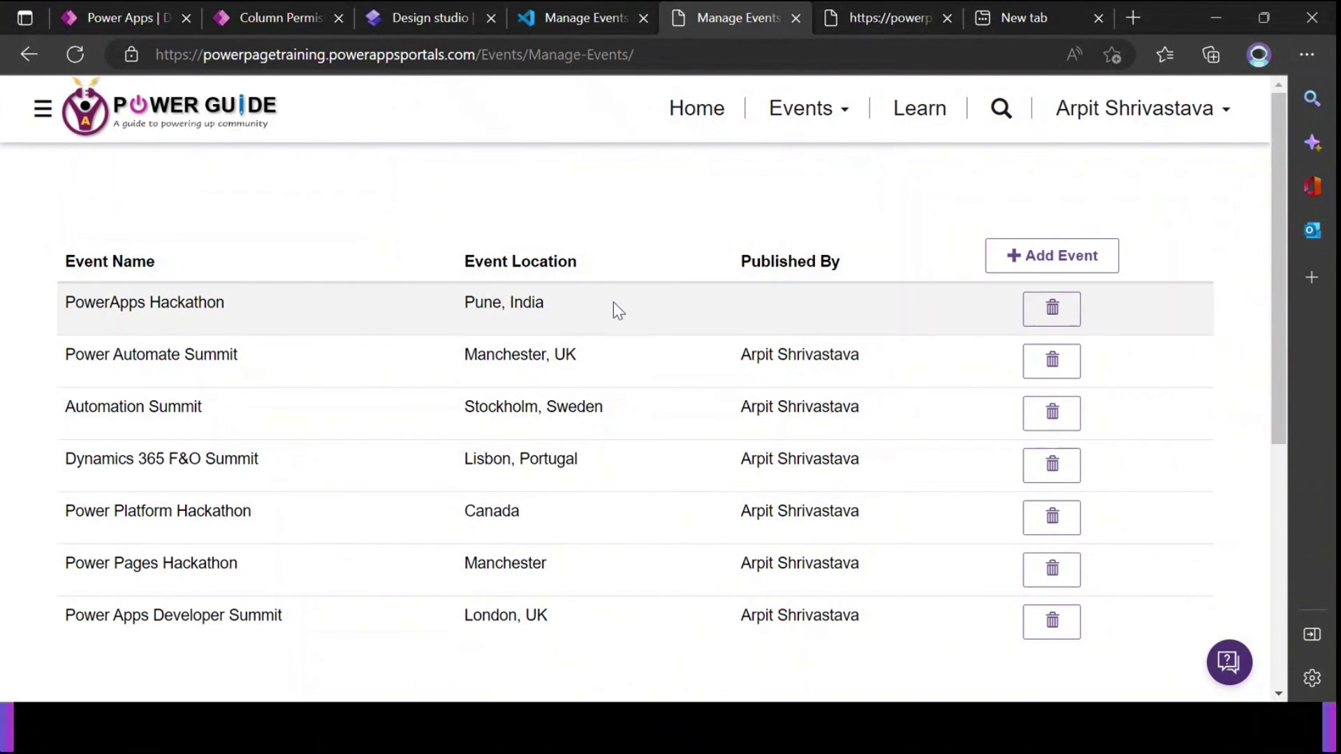
Reload the Manage Events page and check the PowerApps Hackathon row, including its Published By value
click(78, 53)
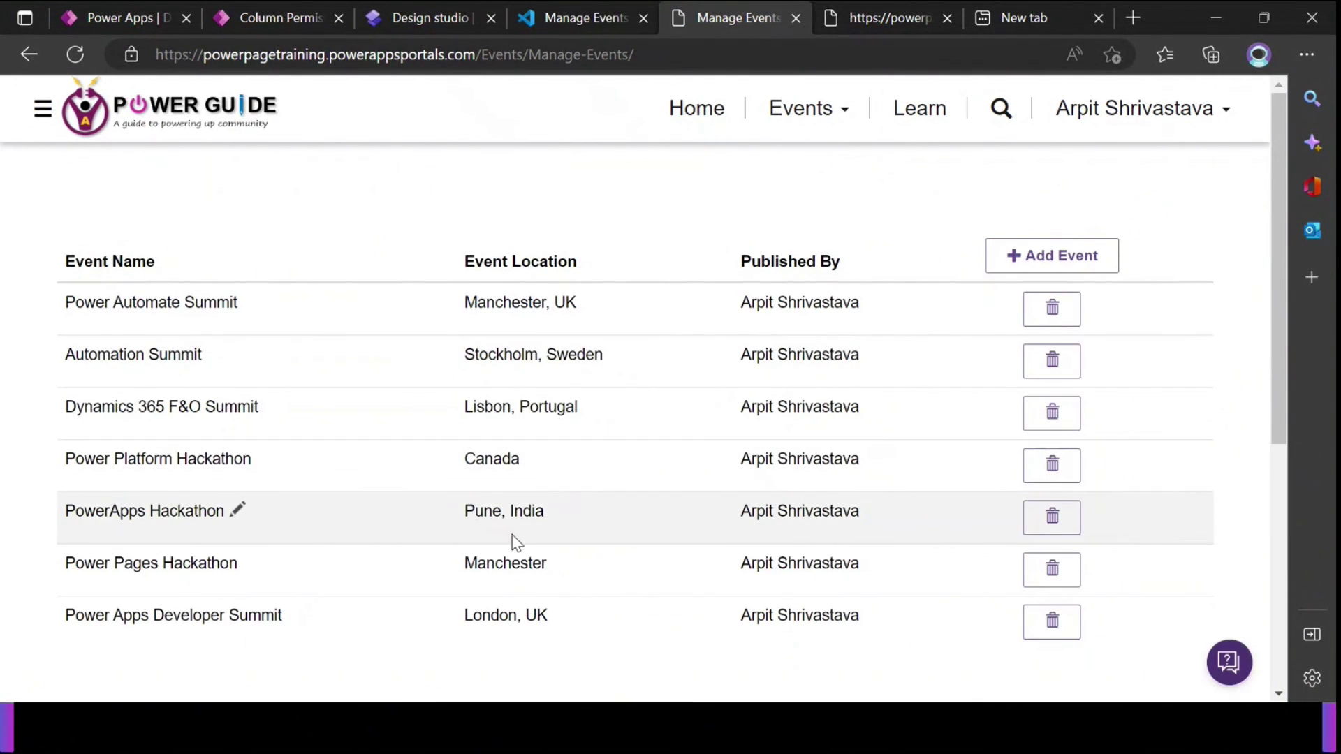
double_click(756, 513)
drag(806, 514, 870, 512)
click(872, 510)
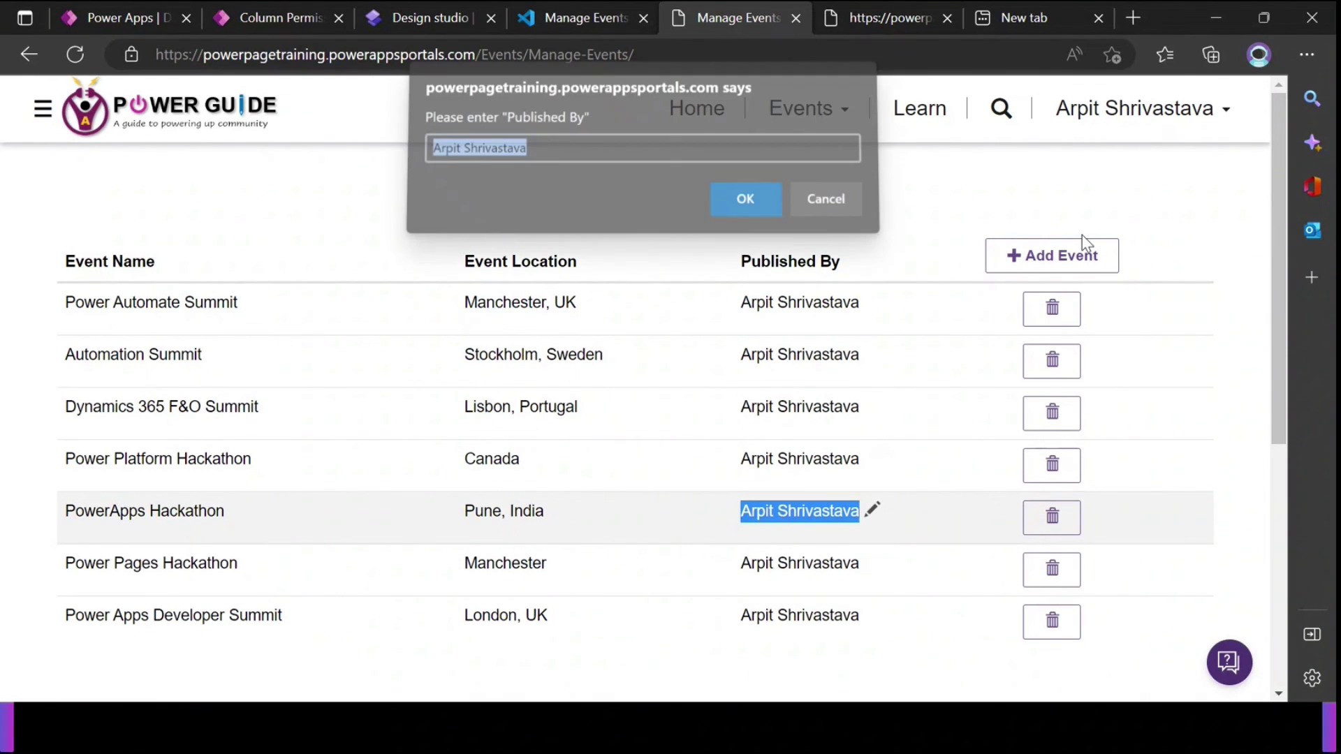
click(824, 208)
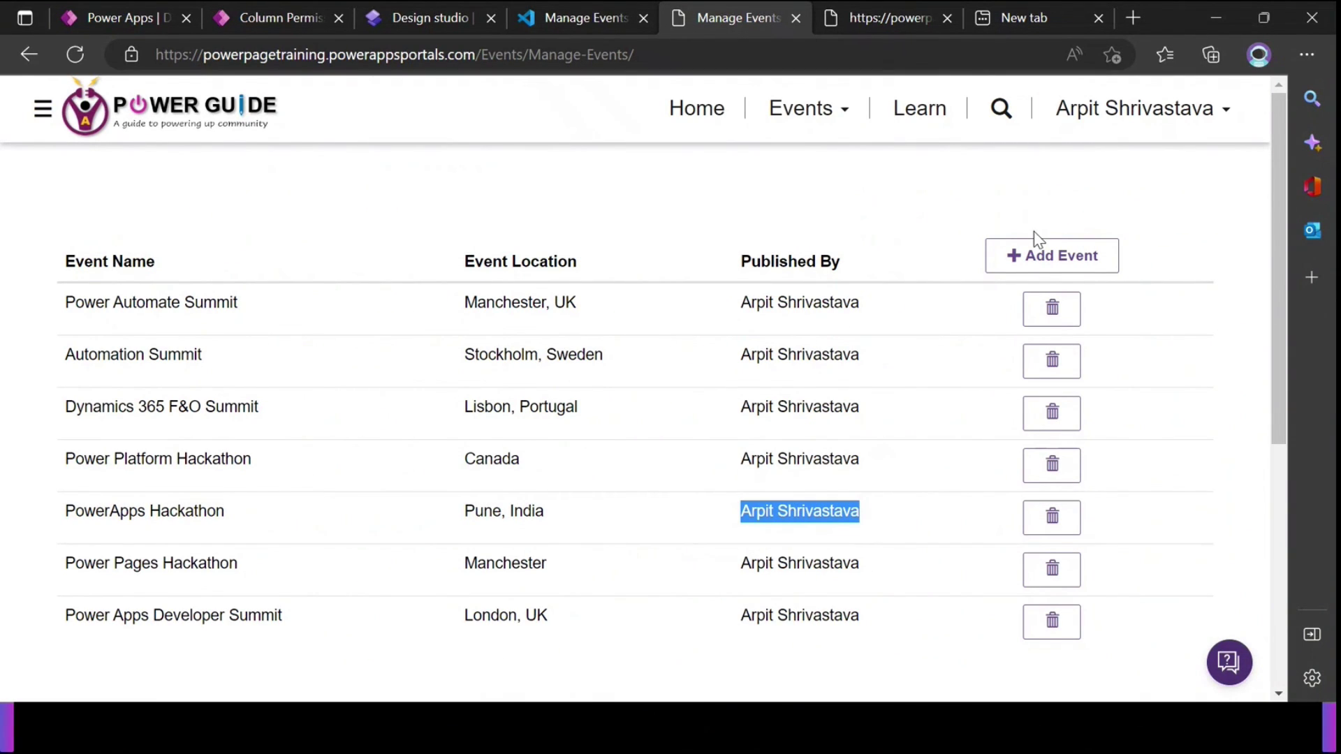
drag(66, 510, 860, 504)
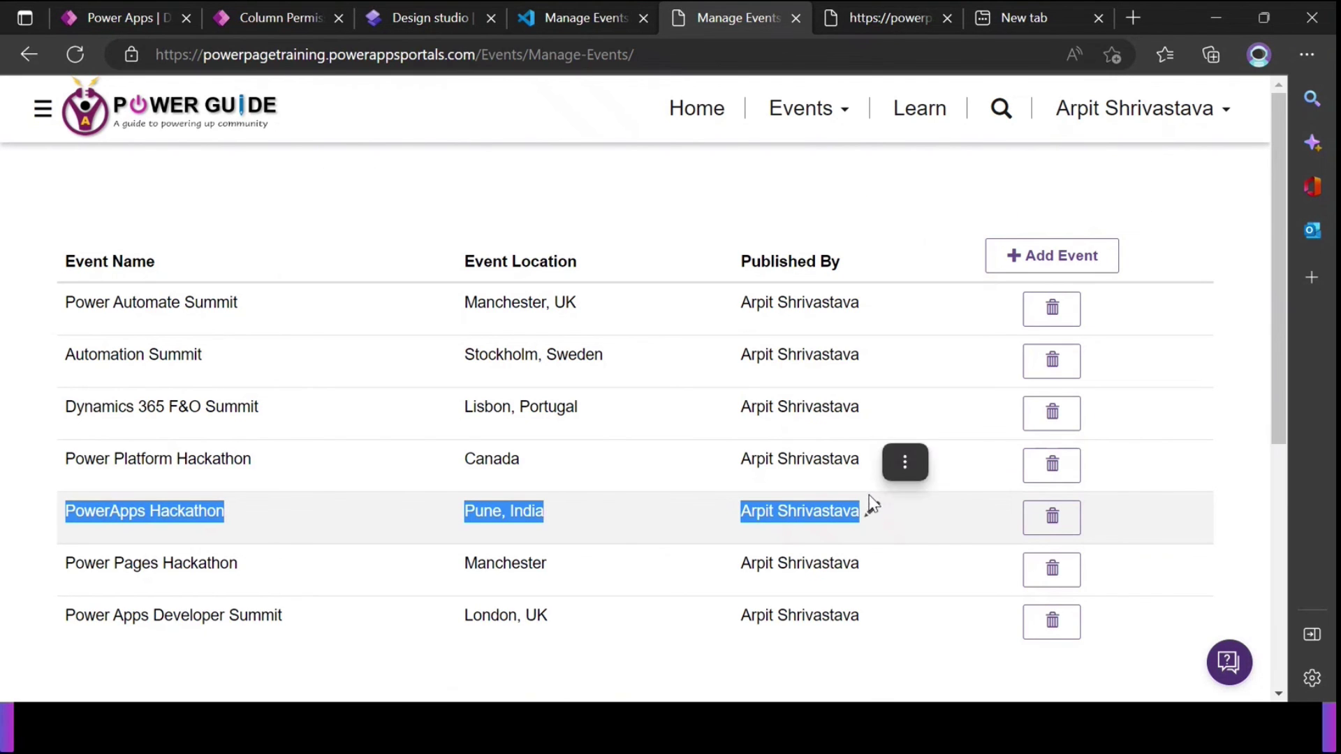
click(901, 208)
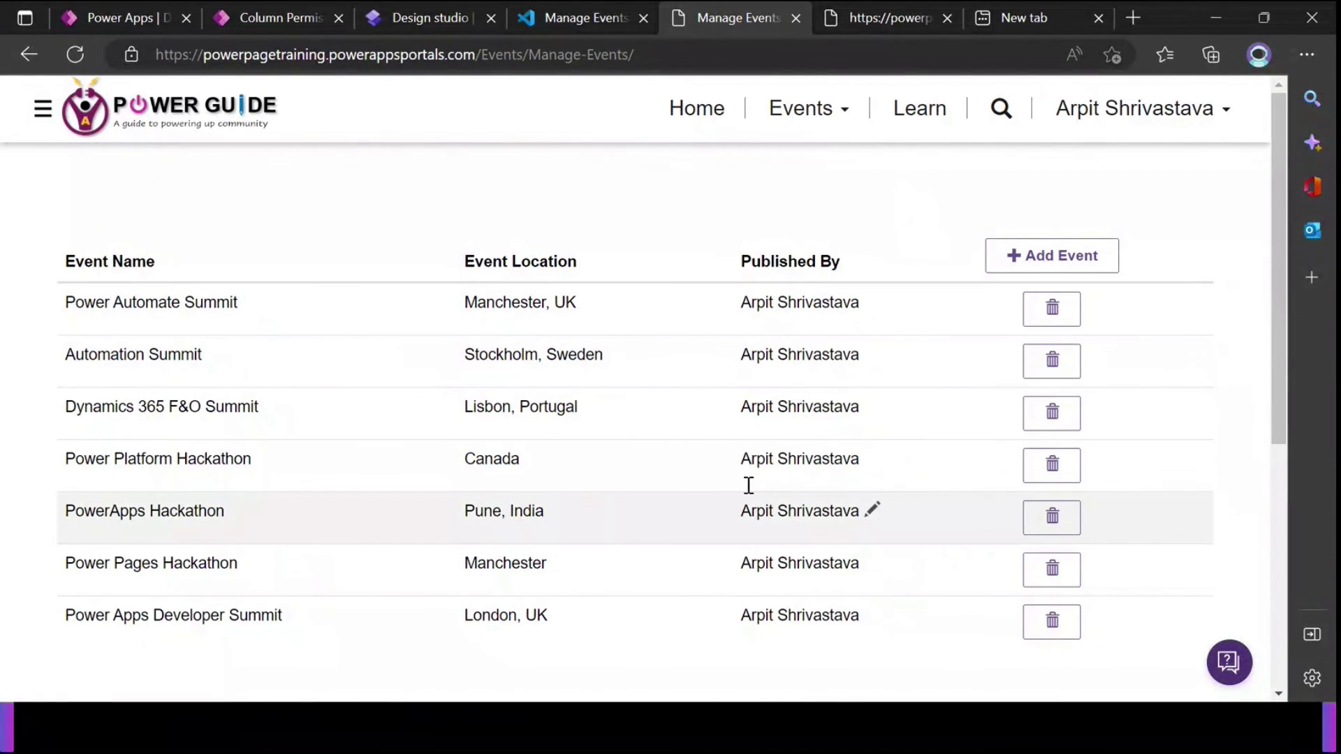
Check the PowerApps Hackathon entry in the list on the View Events page and return to the Manage Events page
click(840, 123)
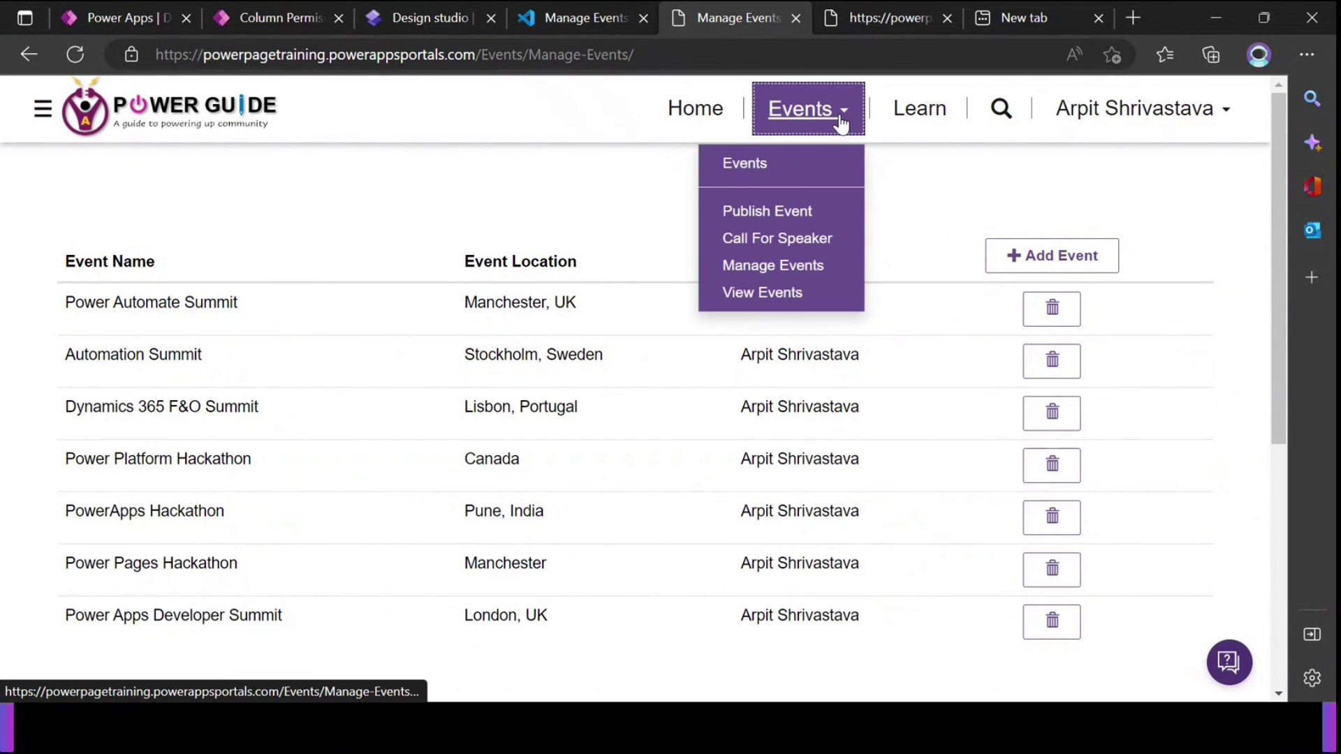
click(781, 295)
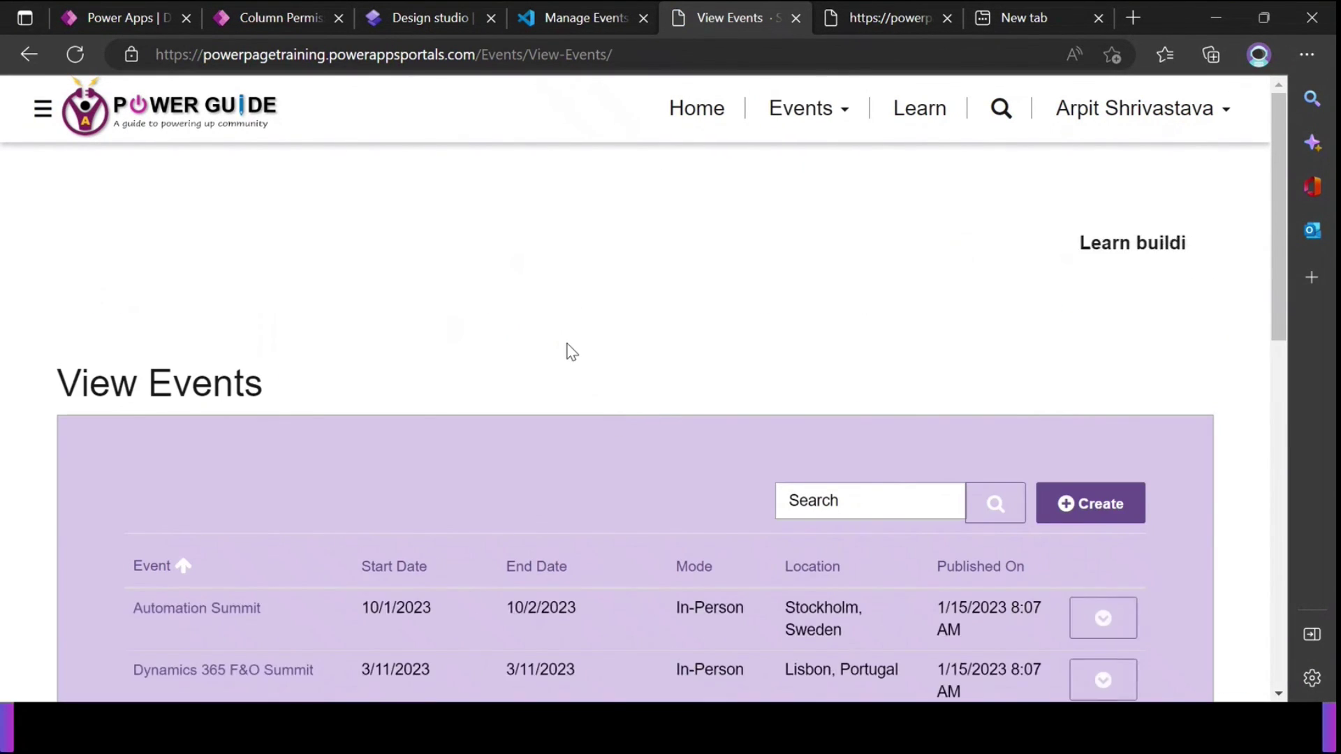
scroll(571, 351, down, 6)
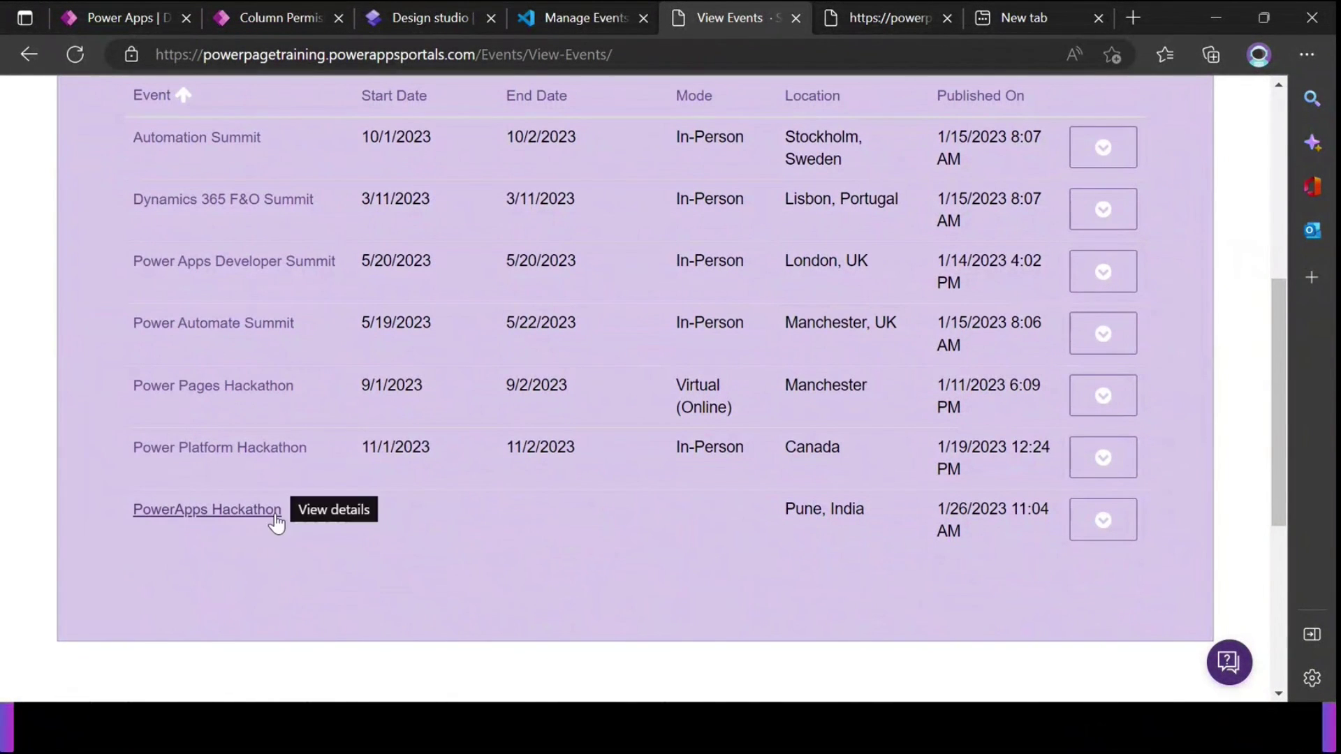
scroll(351, 244, up, 1)
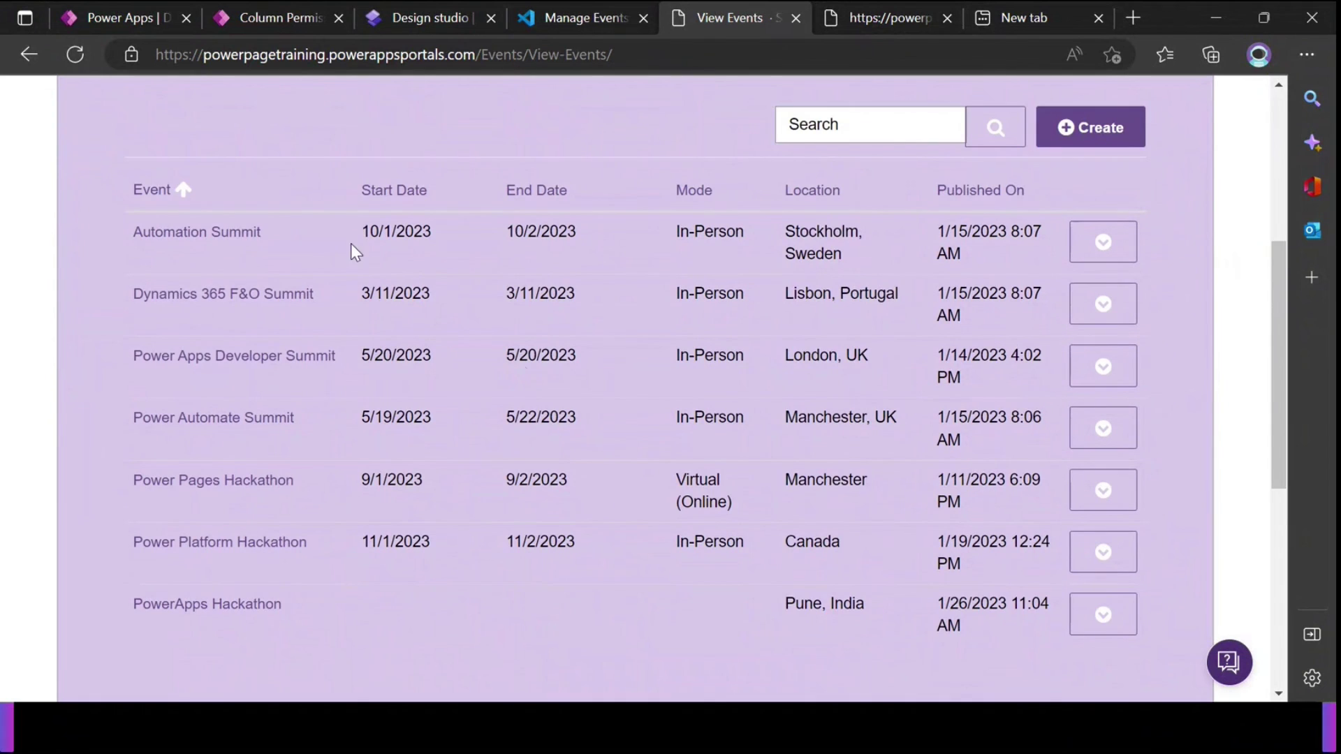
scroll(547, 448, down, 1)
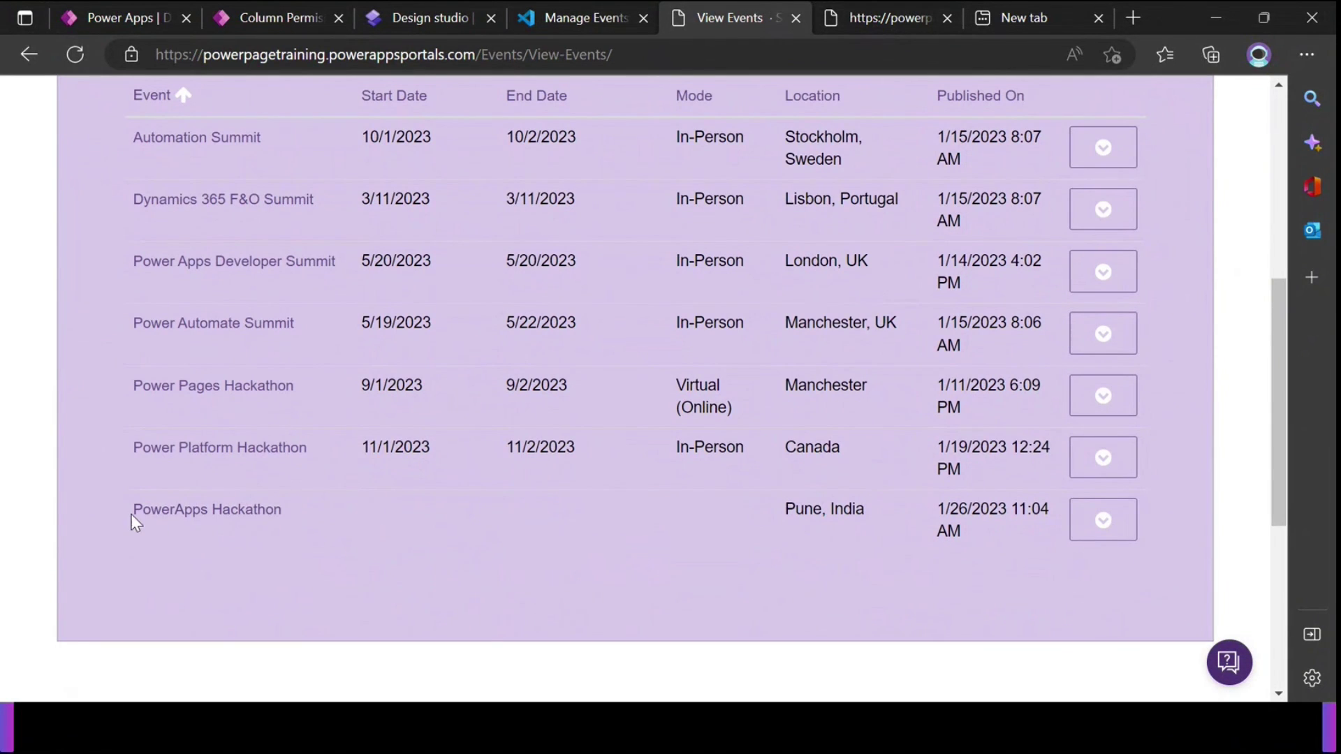
drag(764, 514, 878, 518)
click(739, 515)
scroll(440, 485, up, 2)
scroll(608, 449, up, 3)
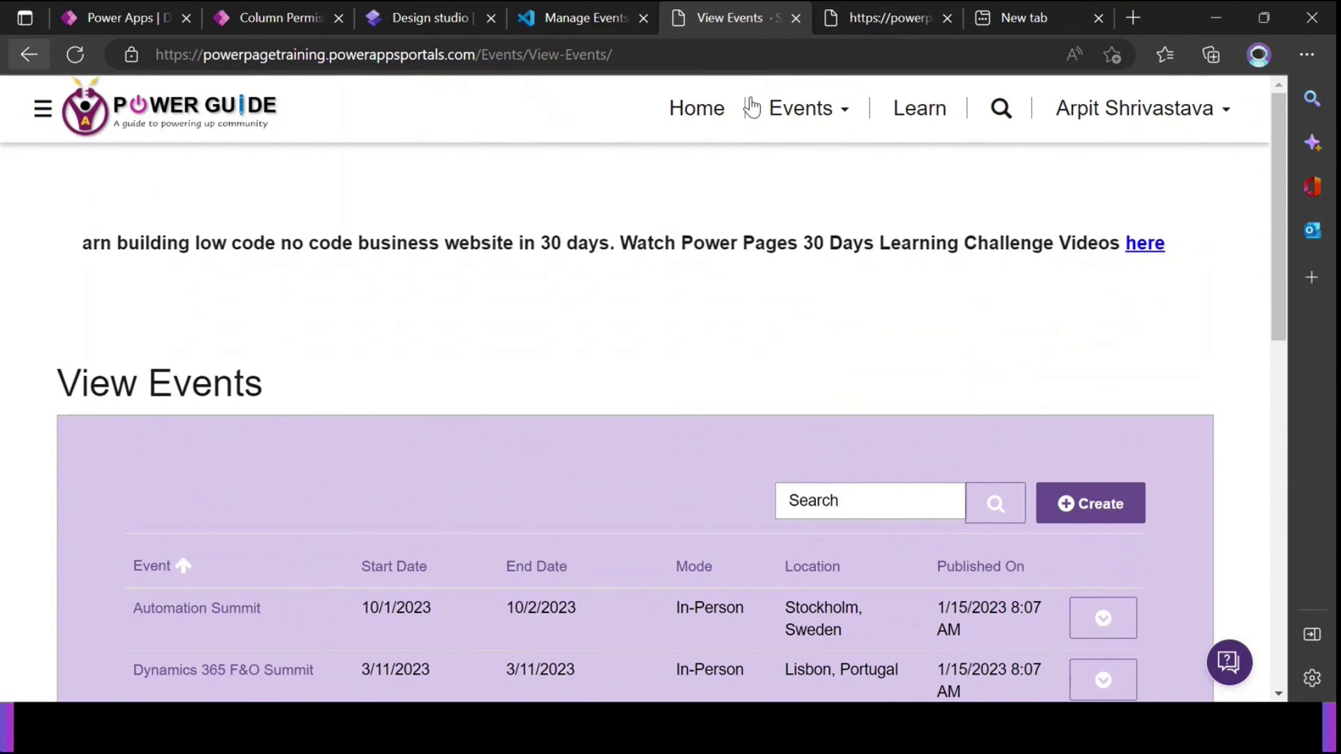
click(840, 114)
click(787, 264)
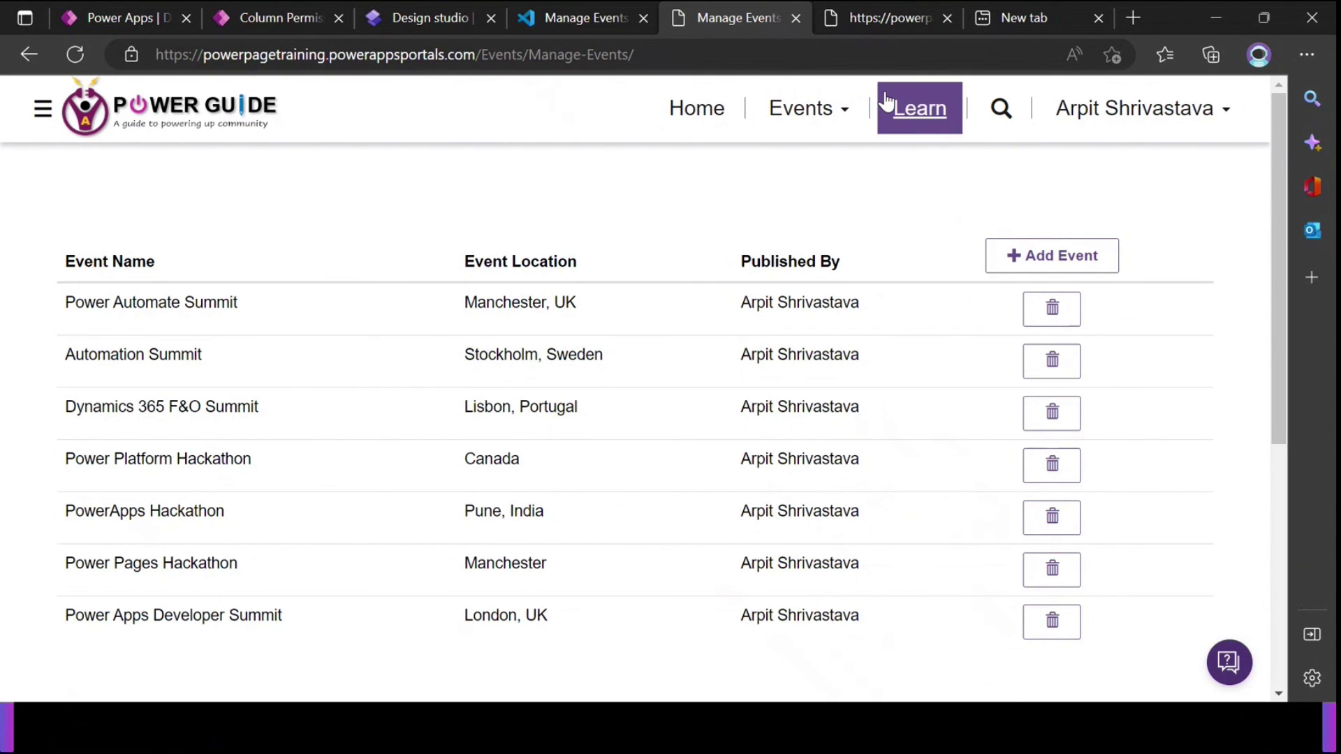
Look over the table rendering and handler code in Visual Studio Code, and return to the live Manage Events page
click(603, 15)
click(700, 427)
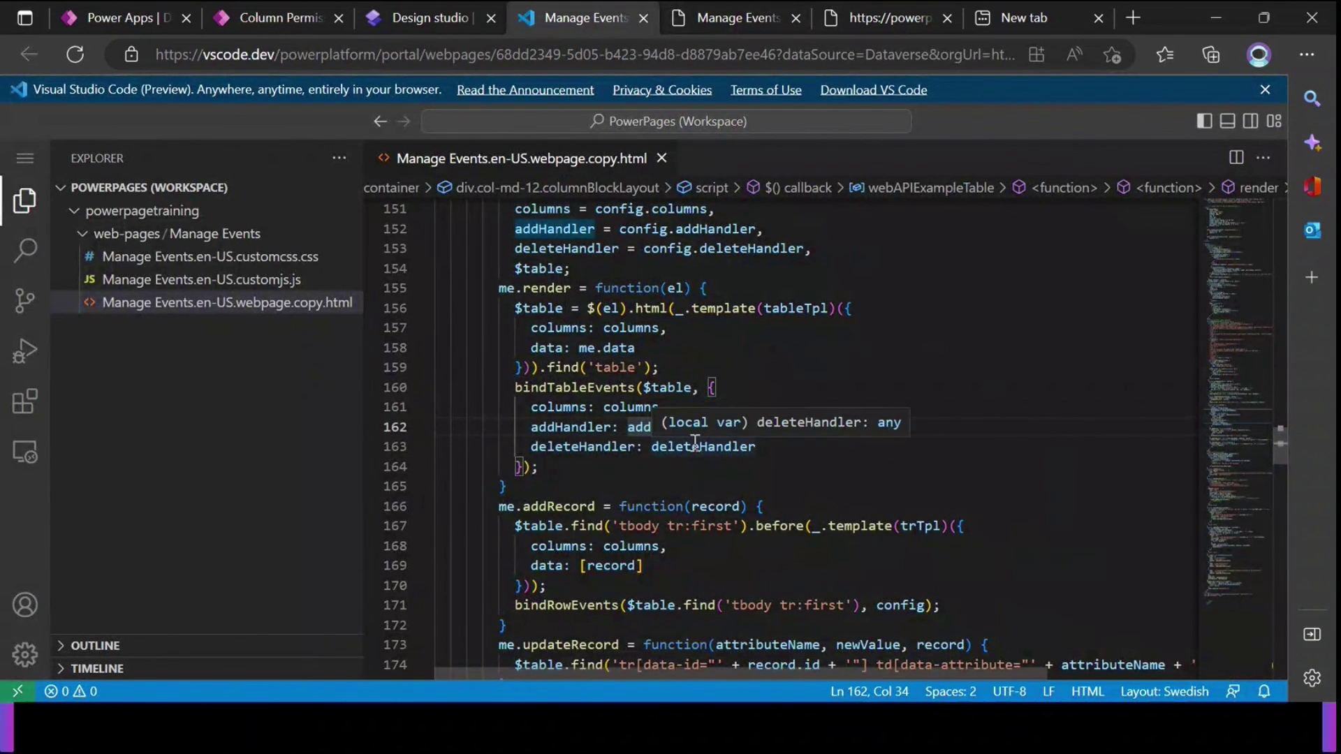
click(695, 445)
scroll(705, 450, up, 12)
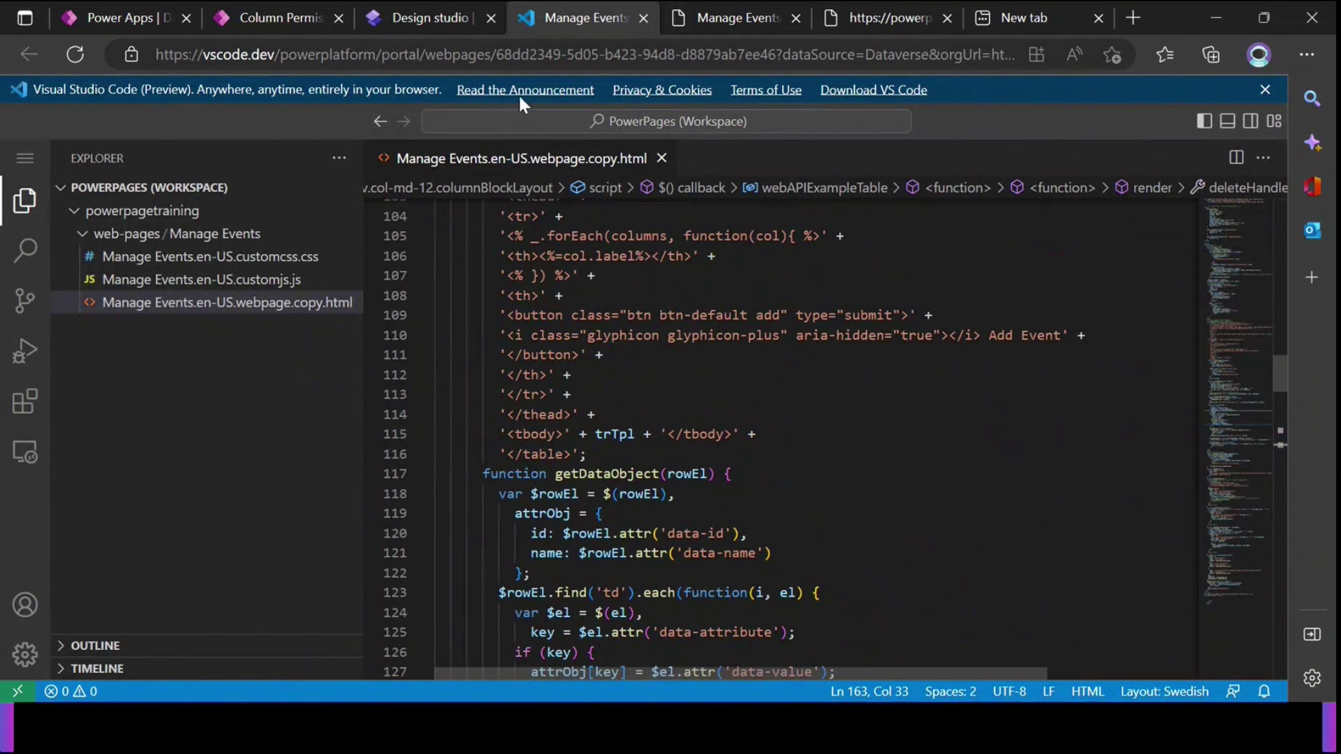
click(427, 18)
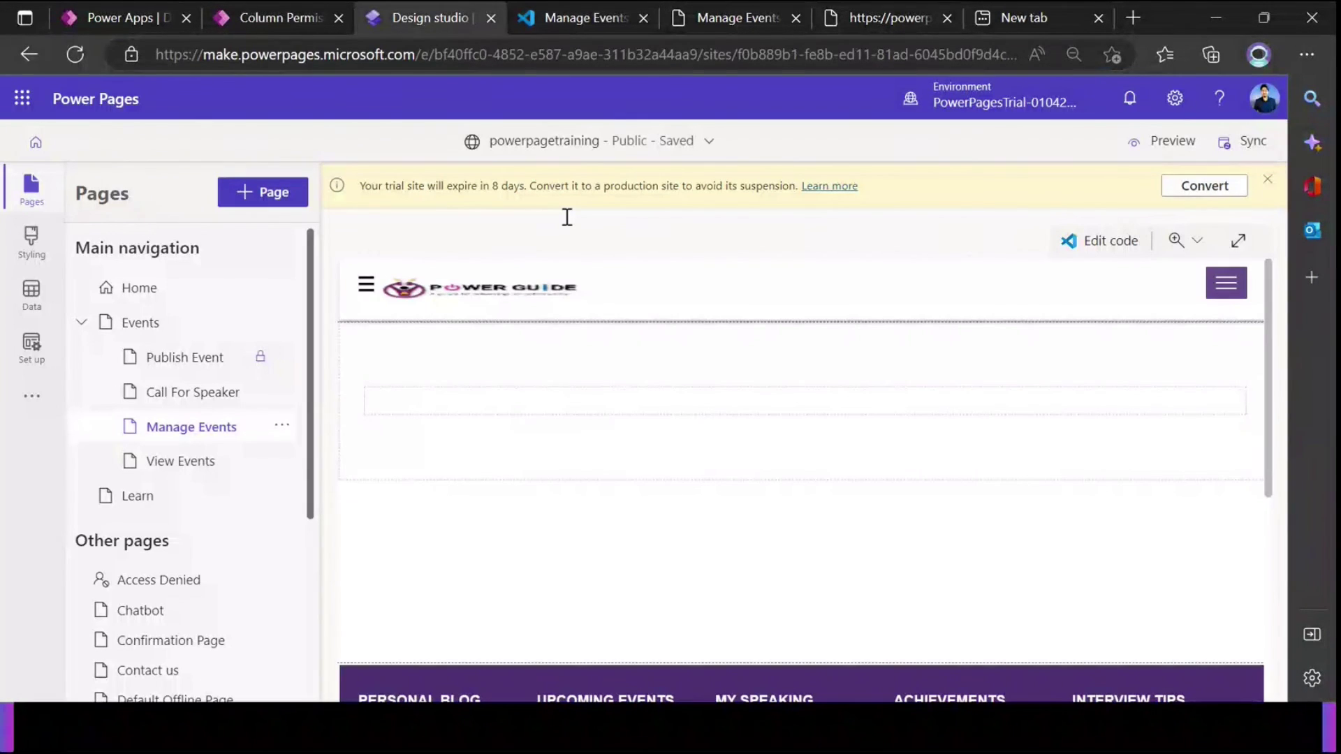
click(733, 17)
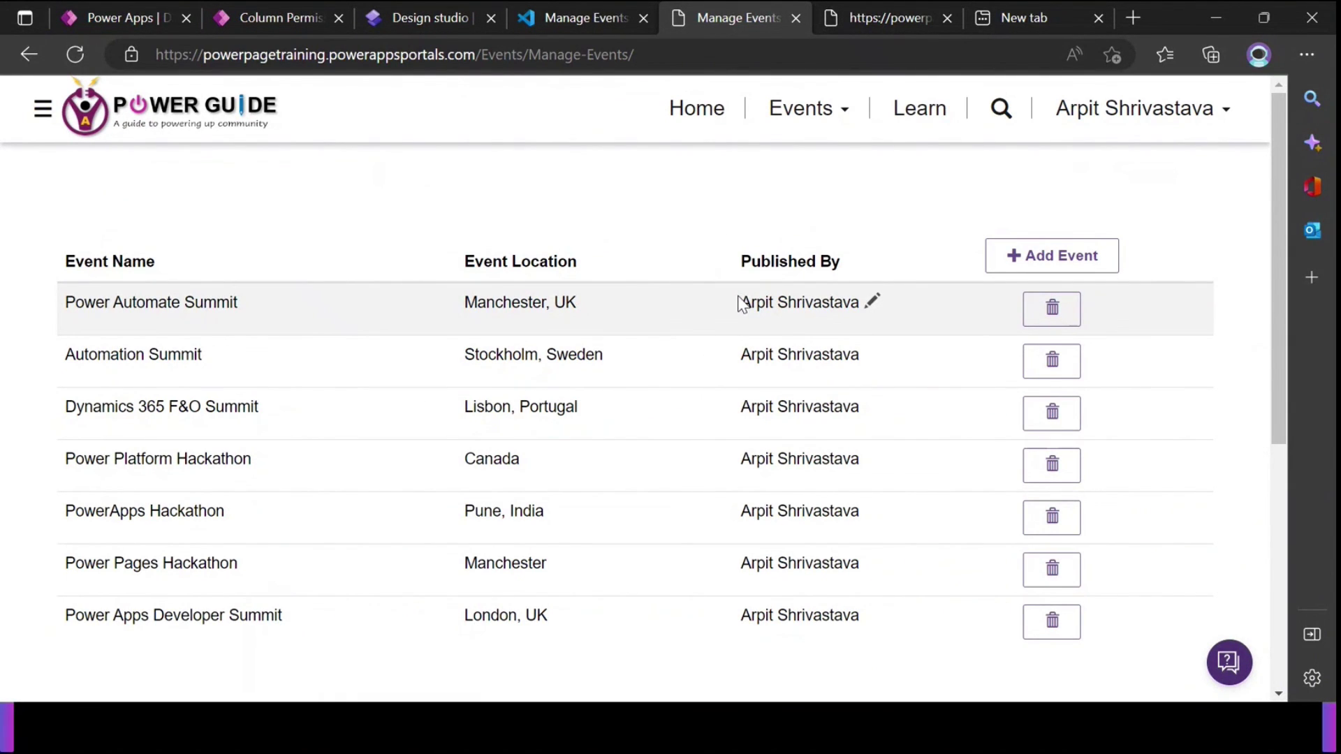
Switch from the browser to the running PowerPoint slide show
key(alt+Tab)
key(alt+Tab)
key(alt+Tab)
key(alt+Tab)
key(alt+Tab)
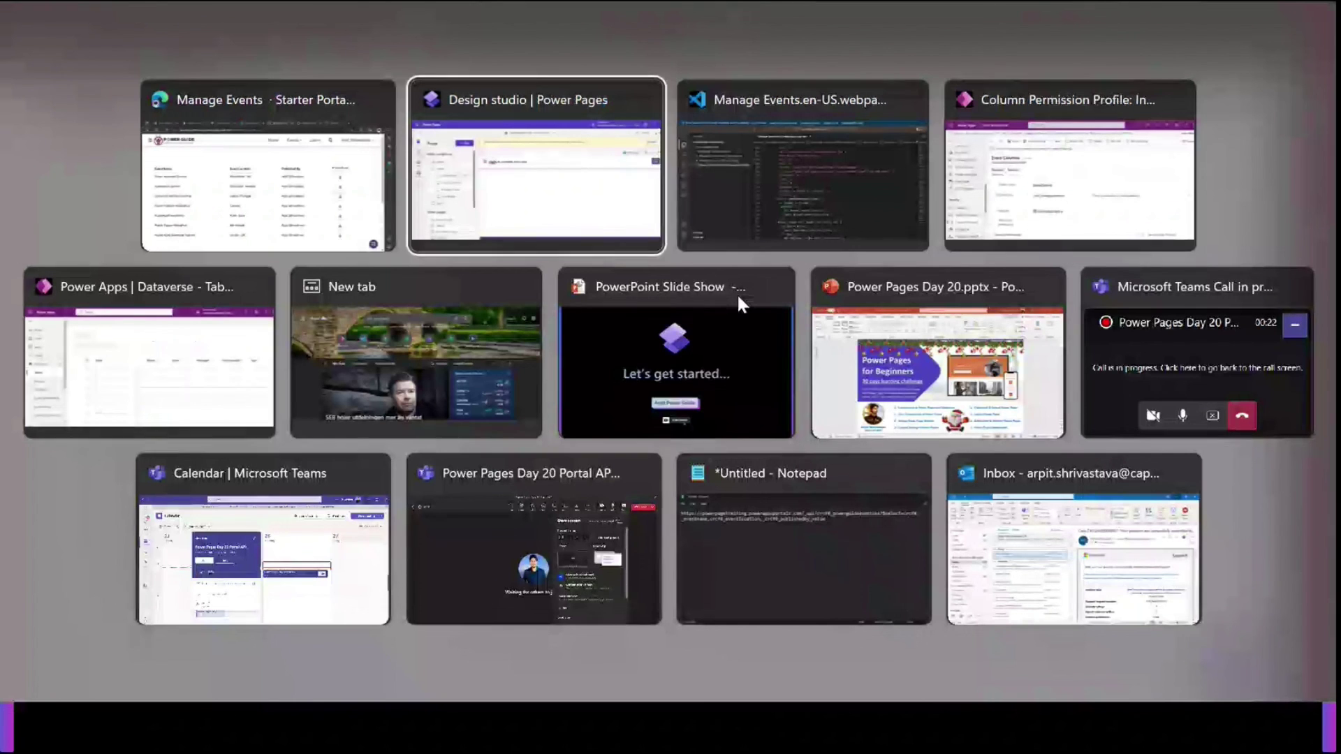
key(alt+Tab)
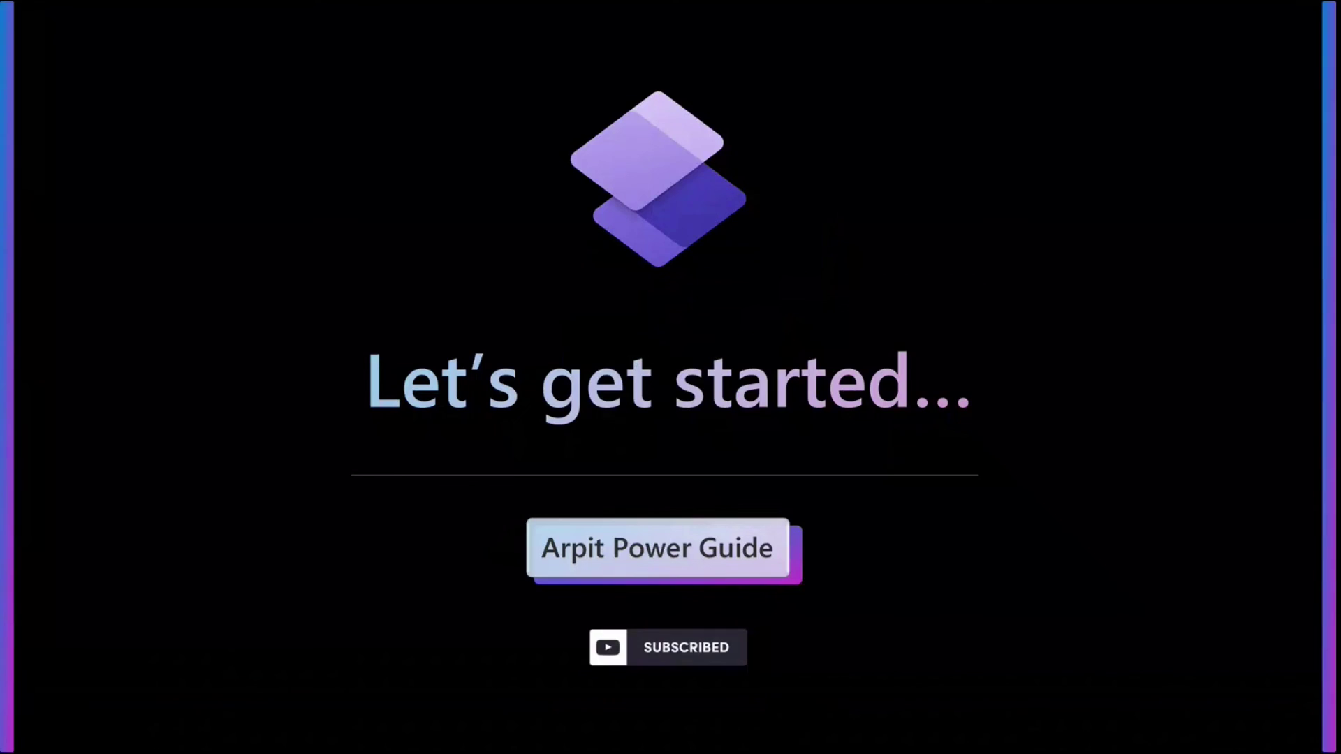